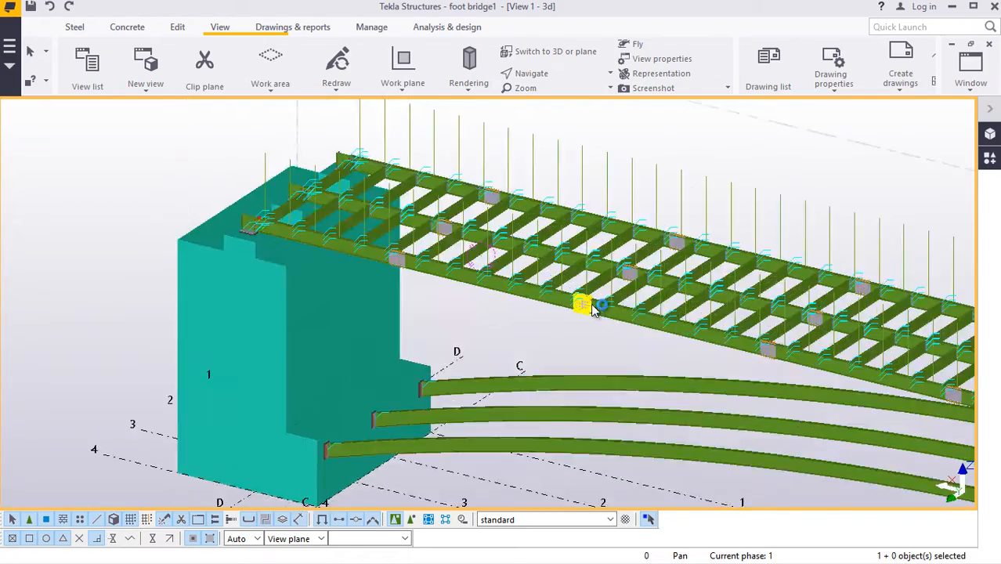
- Set the view rotation point at the base of a railing post on the near deck girder
scroll(599, 328, down, 8)
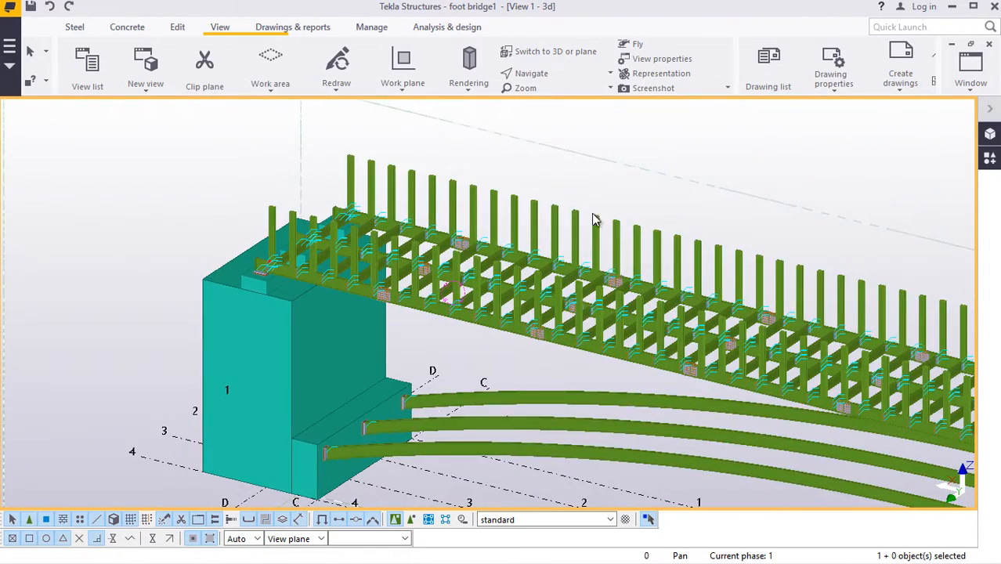
scroll(478, 278, up, 5)
scroll(478, 268, up, 1)
scroll(509, 102, down, 1)
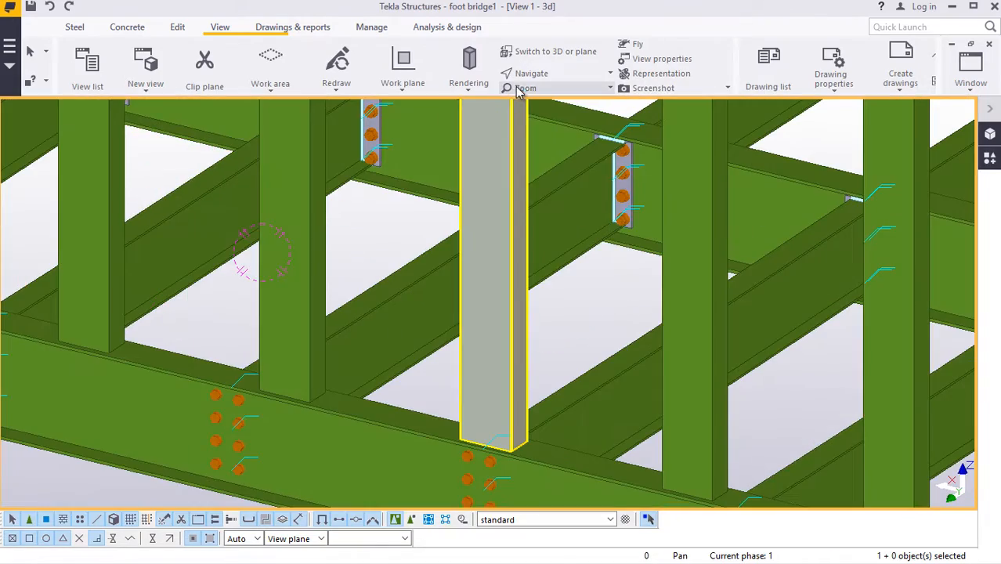
click(531, 76)
click(552, 95)
drag(448, 320, 468, 381)
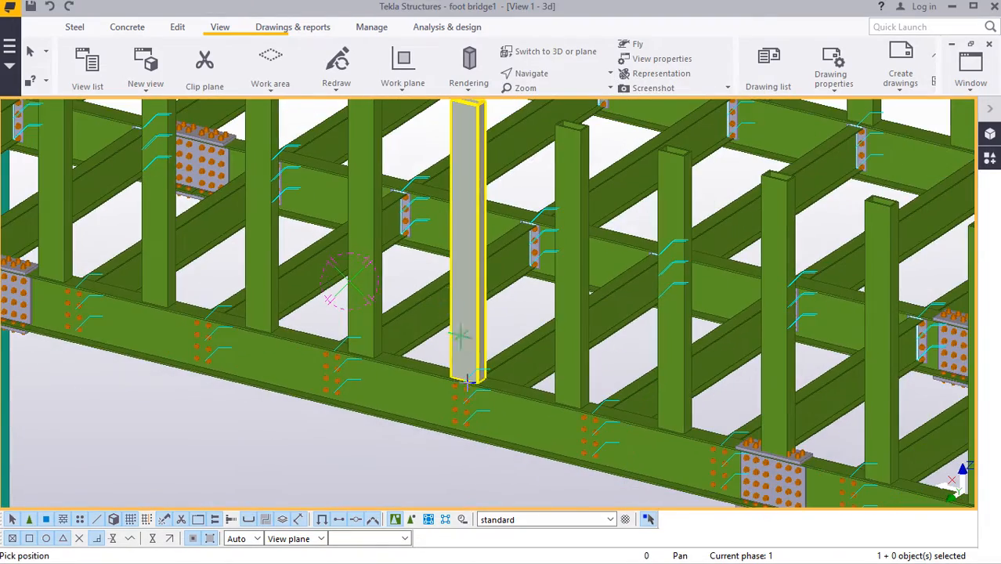
scroll(471, 395, down, 6)
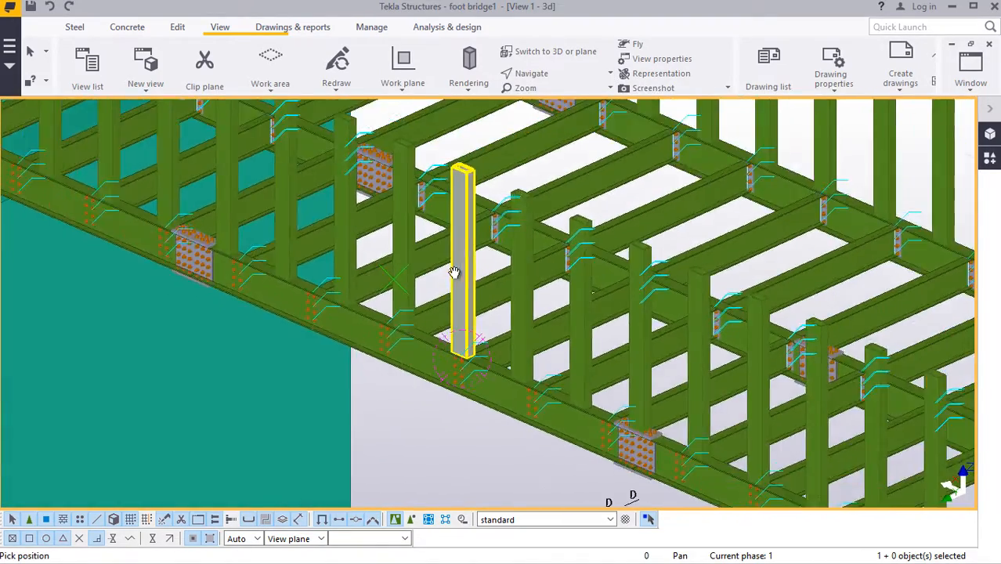
scroll(516, 213, up, 4)
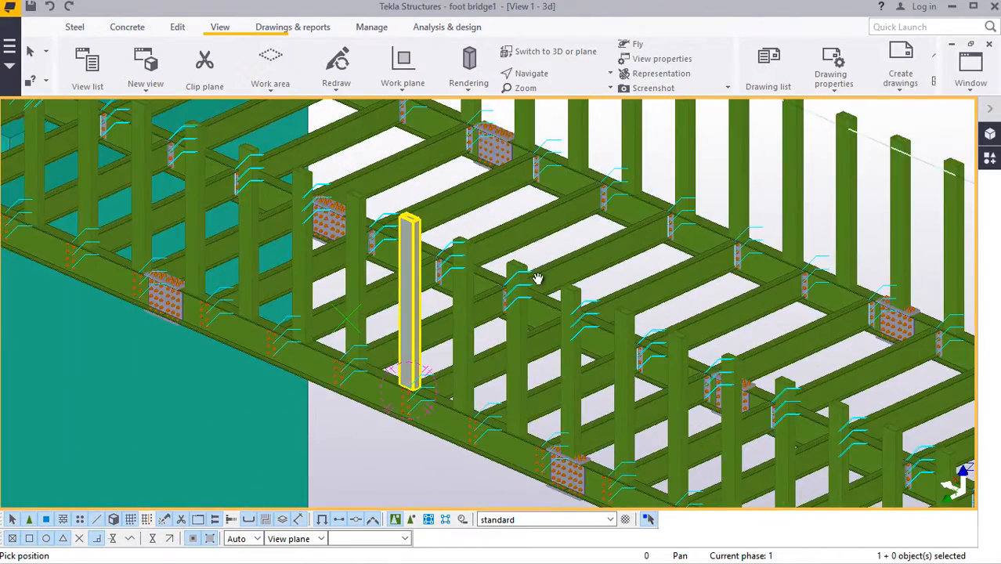
scroll(538, 279, down, 5)
right_click(734, 159)
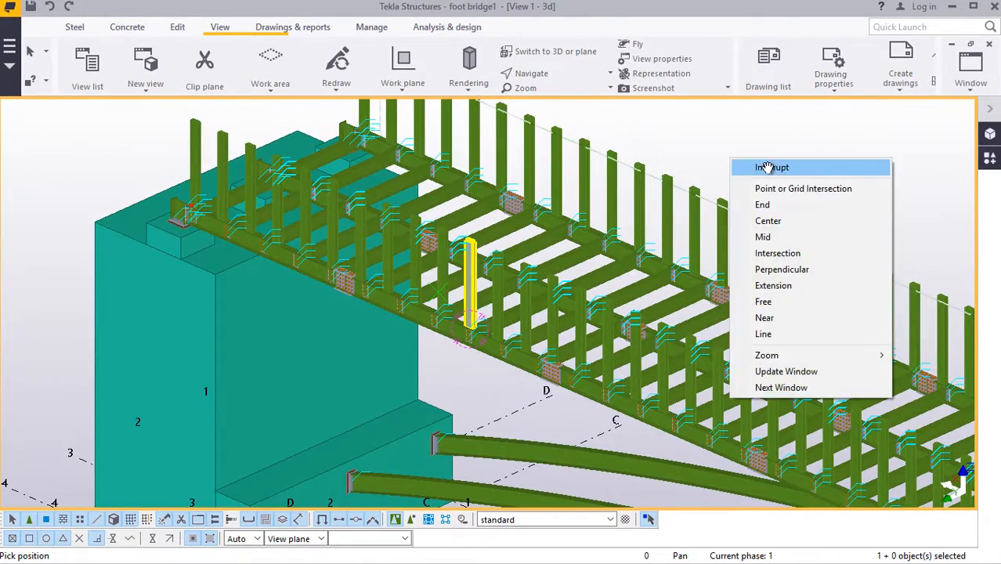
click(772, 370)
- Examine the nearest arch beam and its marked point below the splice of the near deck girder
scroll(239, 218, down, 5)
scroll(249, 309, up, 4)
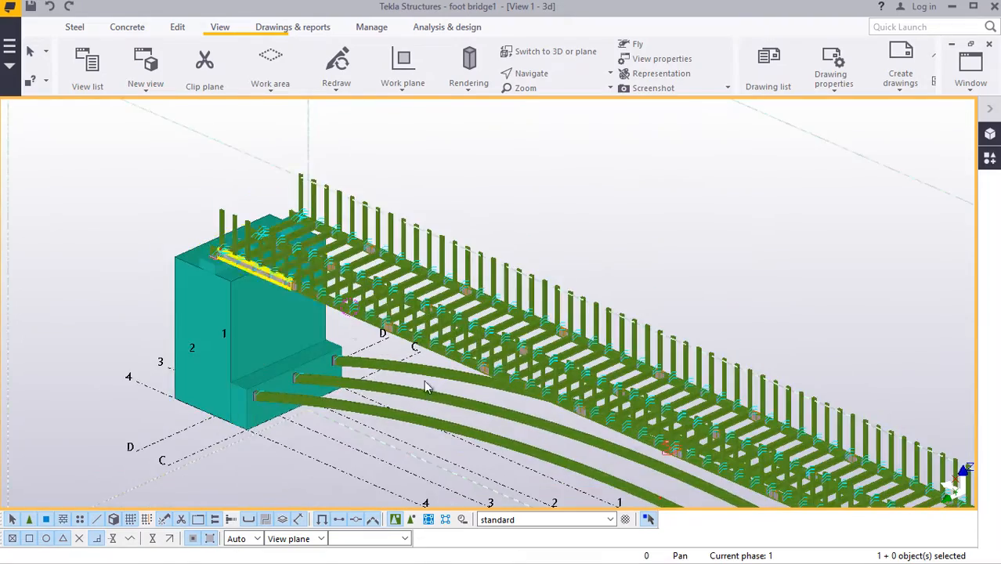
scroll(545, 461, down, 4)
scroll(581, 439, up, 7)
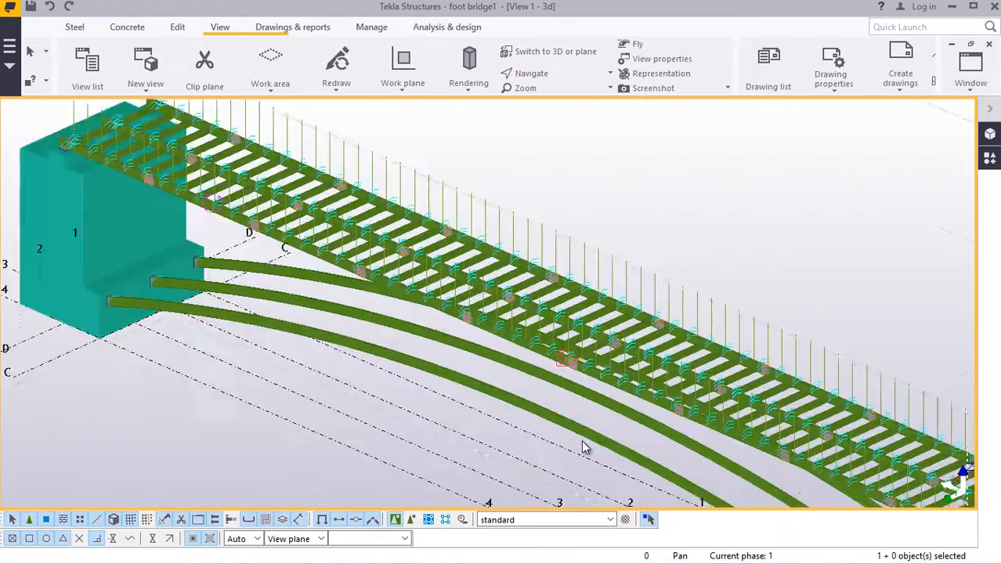
scroll(544, 413, up, 4)
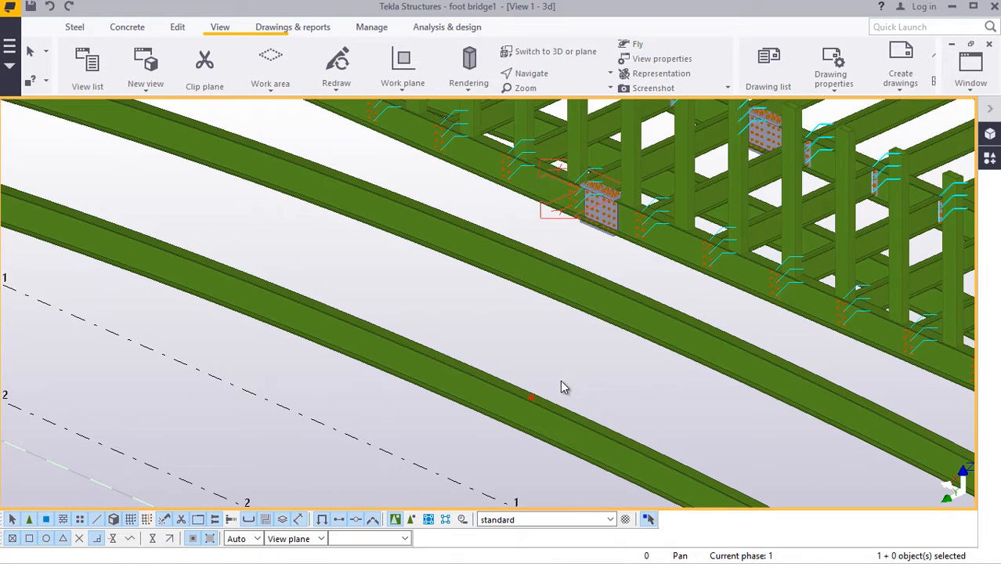
scroll(659, 261, up, 3)
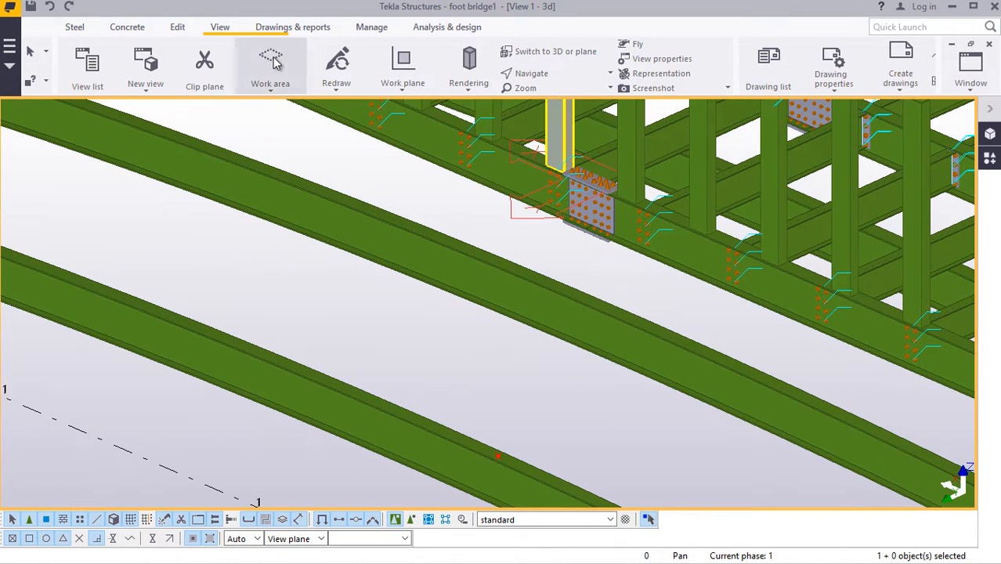
scroll(590, 451, up, 5)
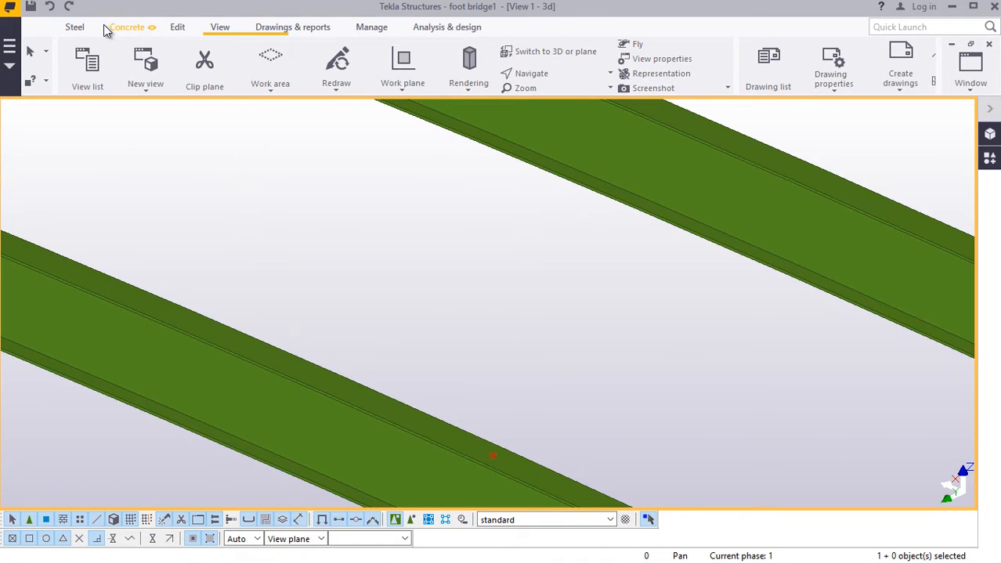
- Add one point on a line across the nearest arch beam's top flange, midway between its two edges
click(178, 29)
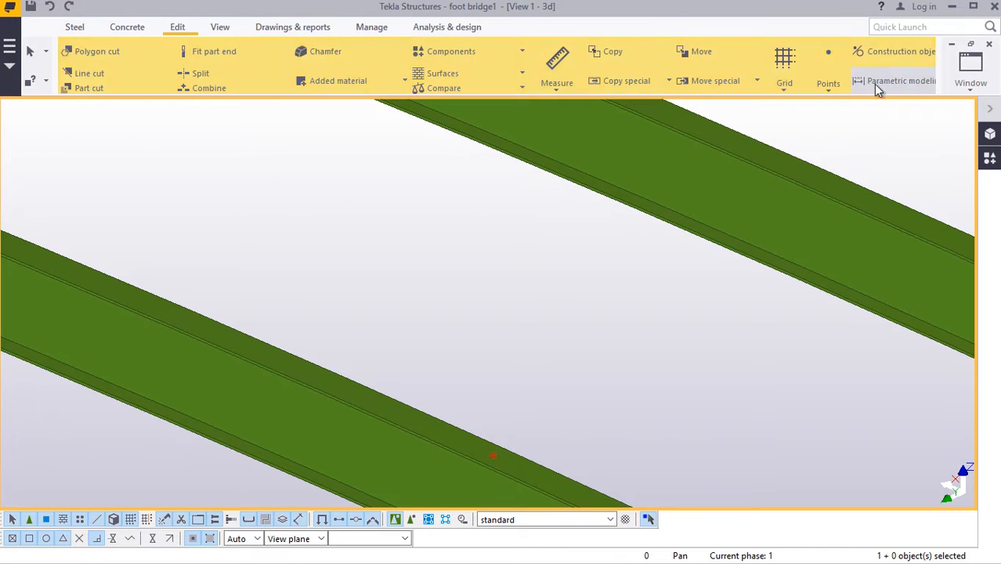
click(828, 90)
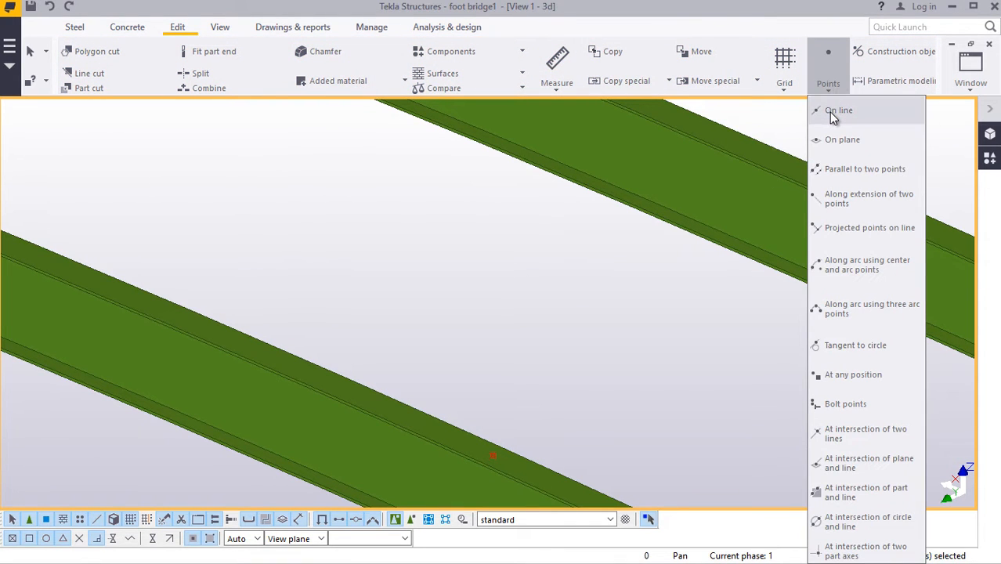
click(829, 113)
scroll(444, 362, down, 3)
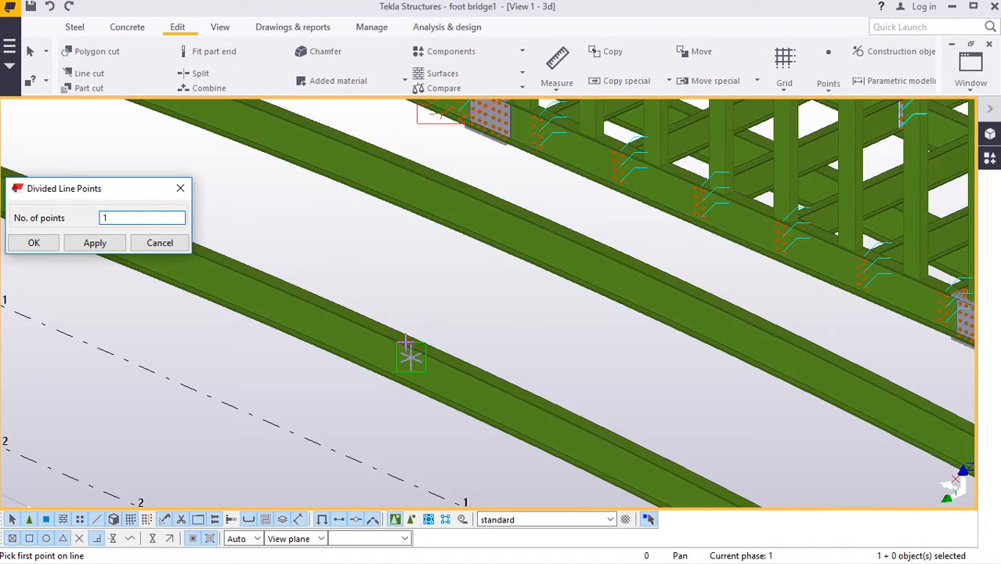
scroll(408, 357, up, 6)
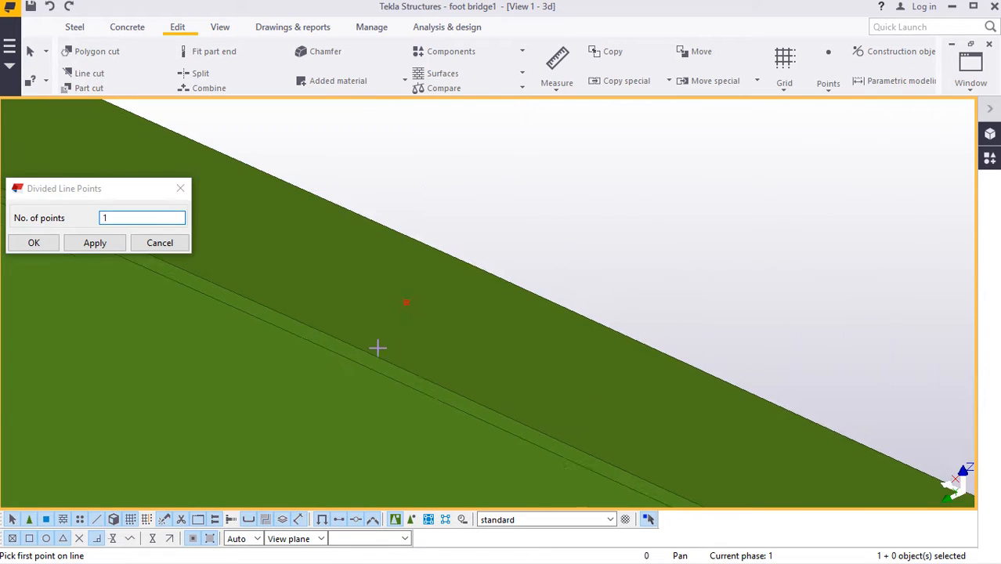
scroll(360, 346, down, 2)
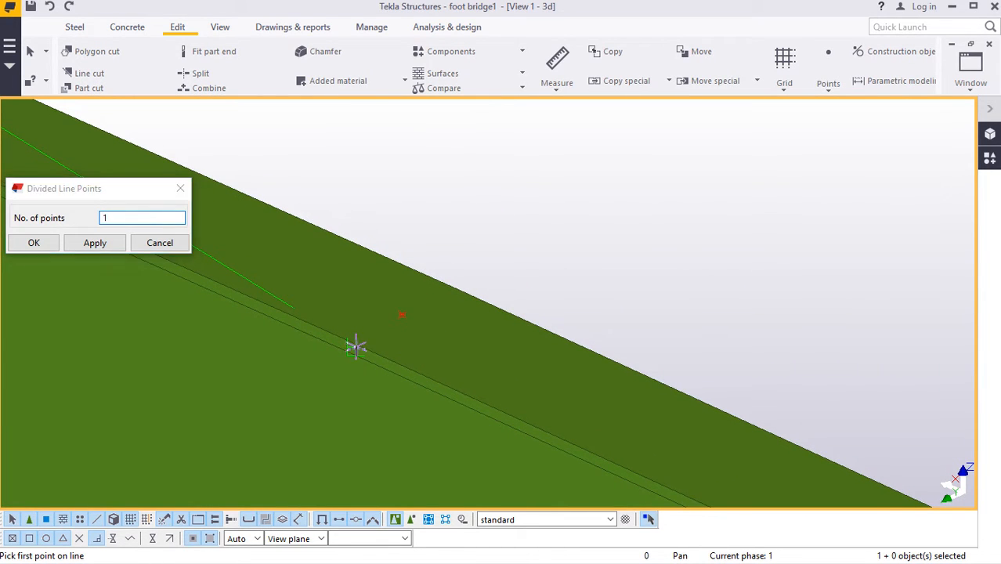
scroll(357, 346, up, 3)
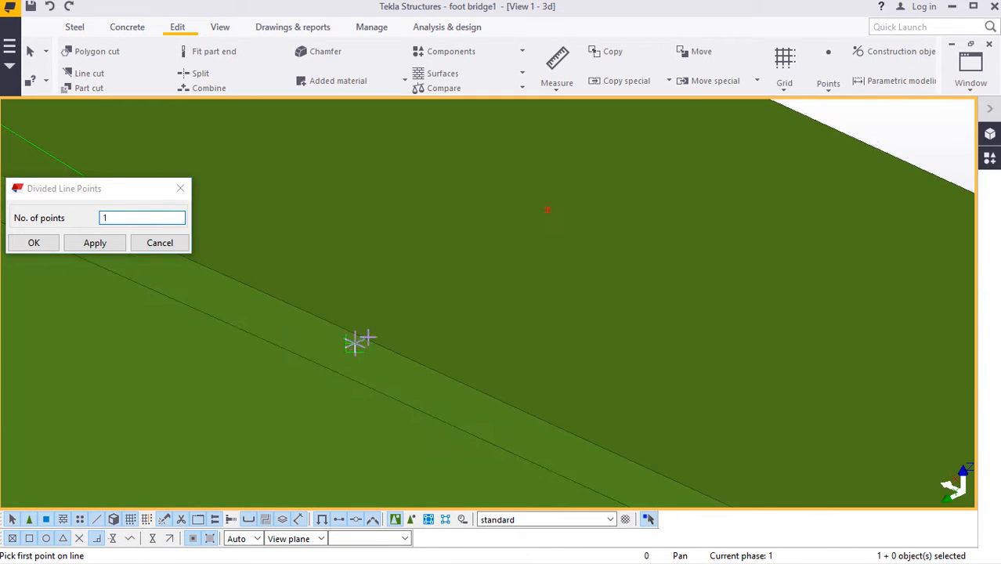
click(255, 269)
scroll(349, 361, down, 3)
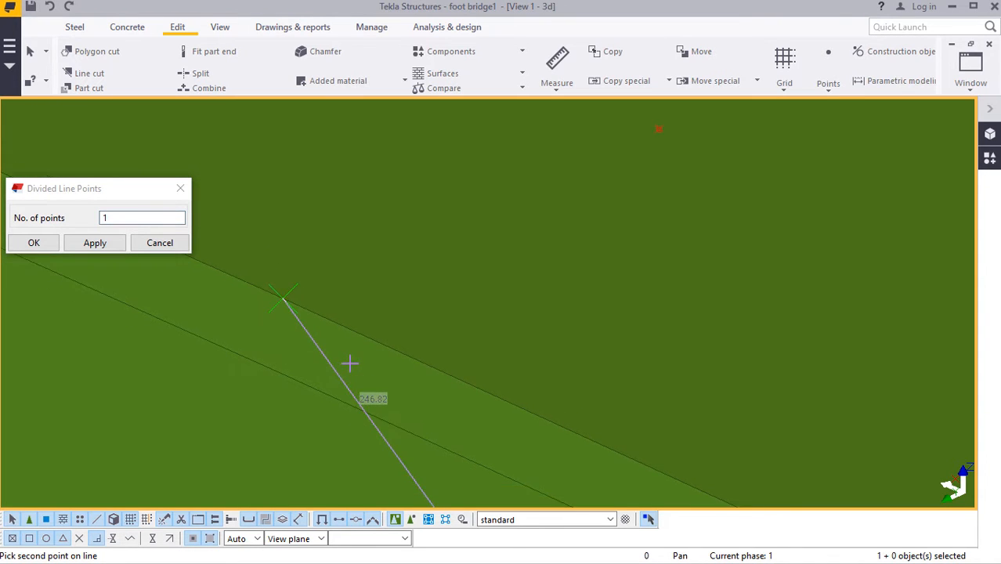
scroll(416, 463, down, 3)
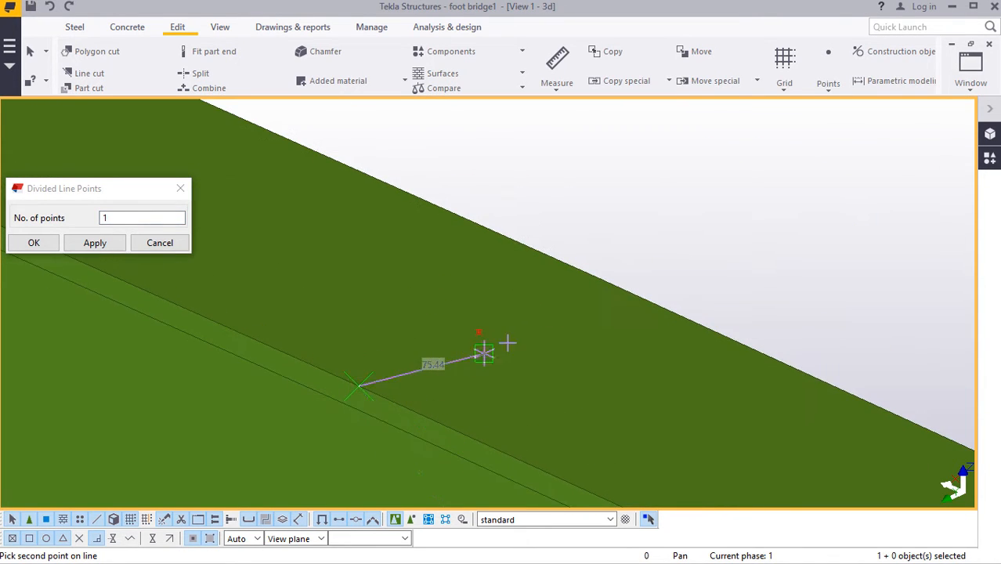
scroll(515, 251, up, 4)
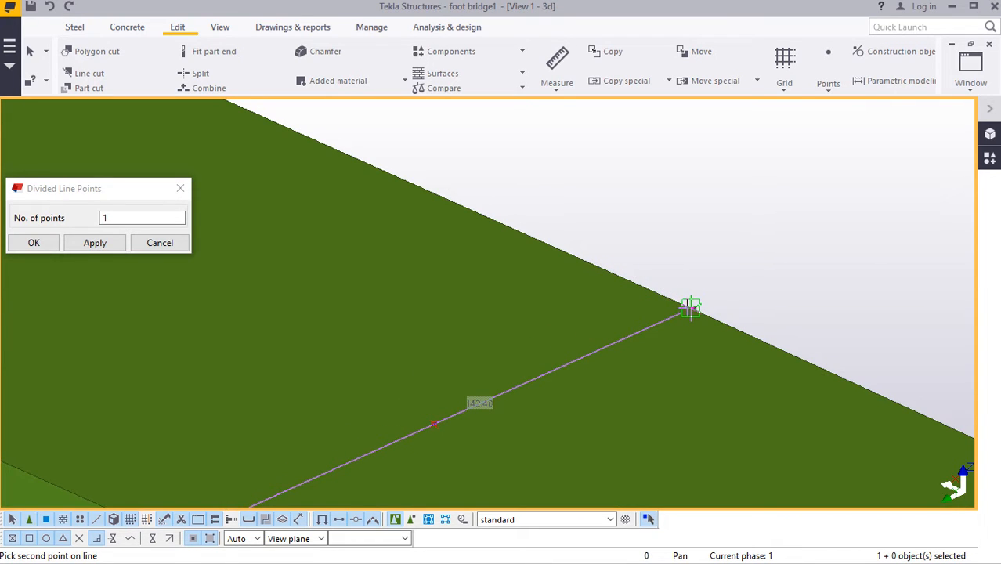
click(691, 312)
right_click(712, 259)
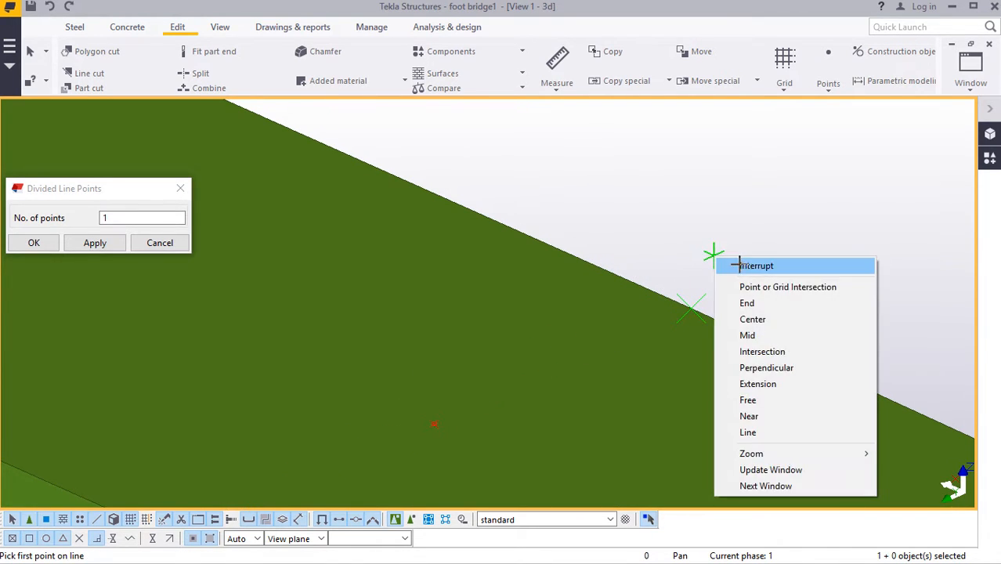
click(740, 264)
click(179, 190)
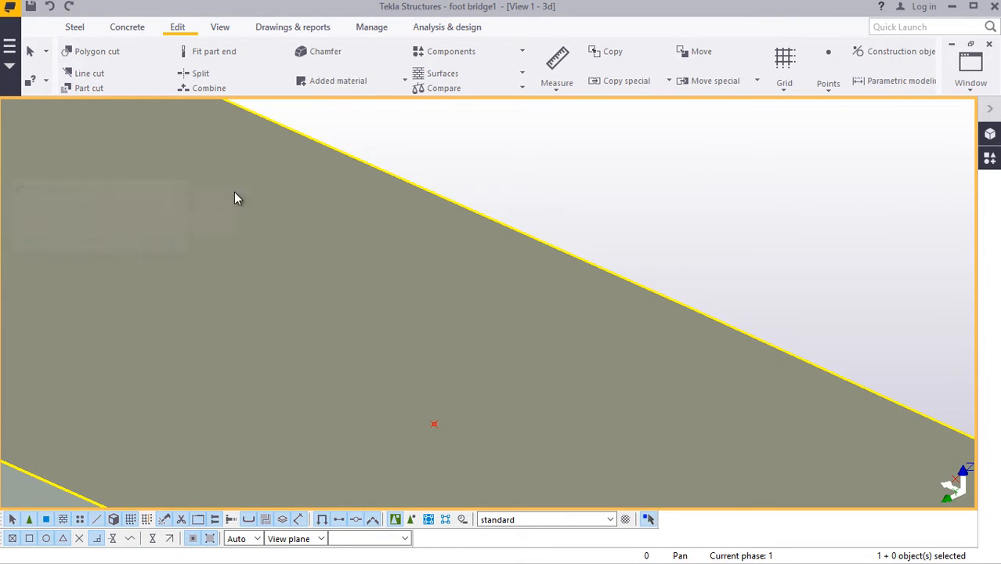
- Examine the point on the arch beam's top flange and the bolted splice of the deck girder above it
scroll(436, 293, down, 5)
scroll(411, 372, down, 6)
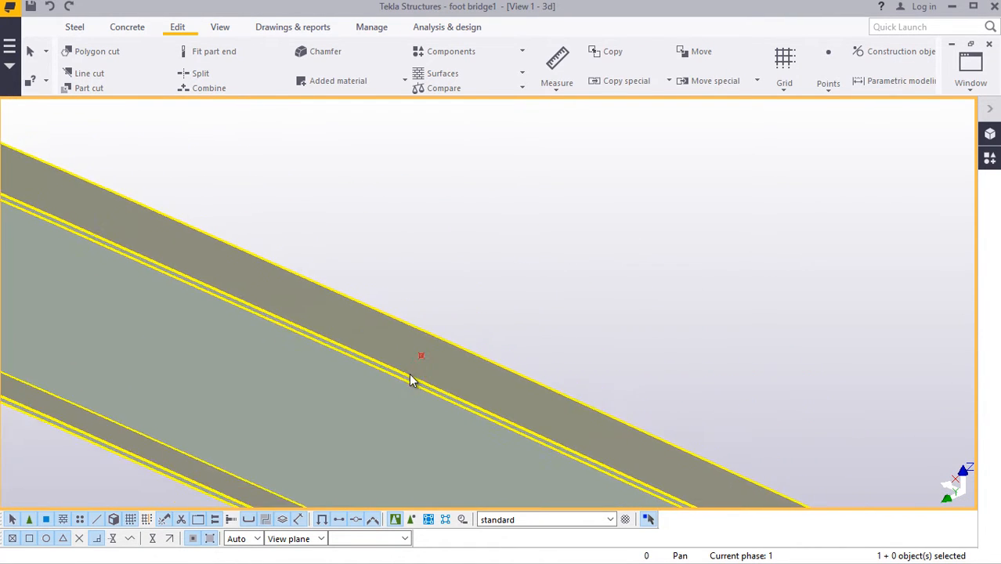
scroll(413, 373, up, 2)
scroll(415, 376, up, 1)
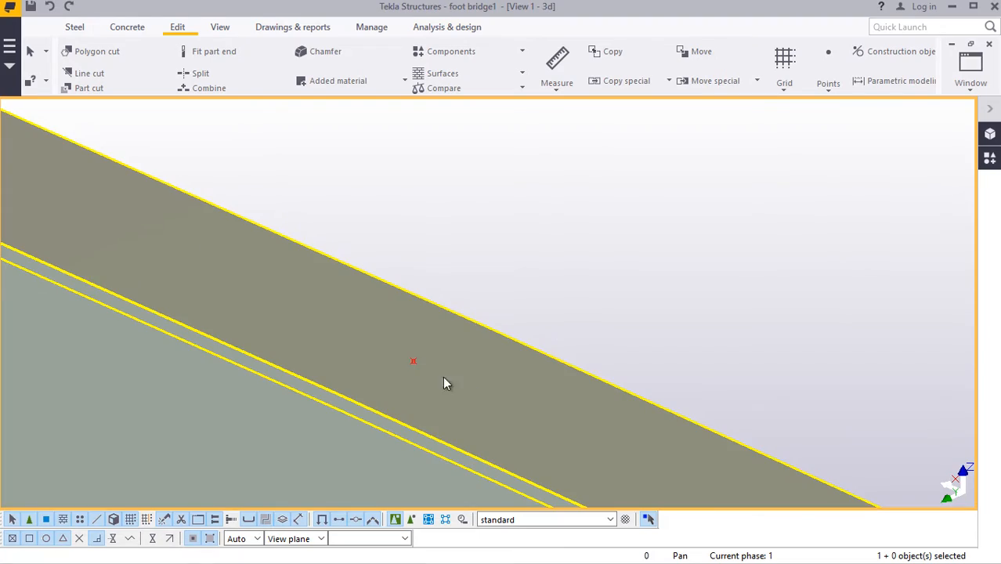
scroll(413, 364, down, 3)
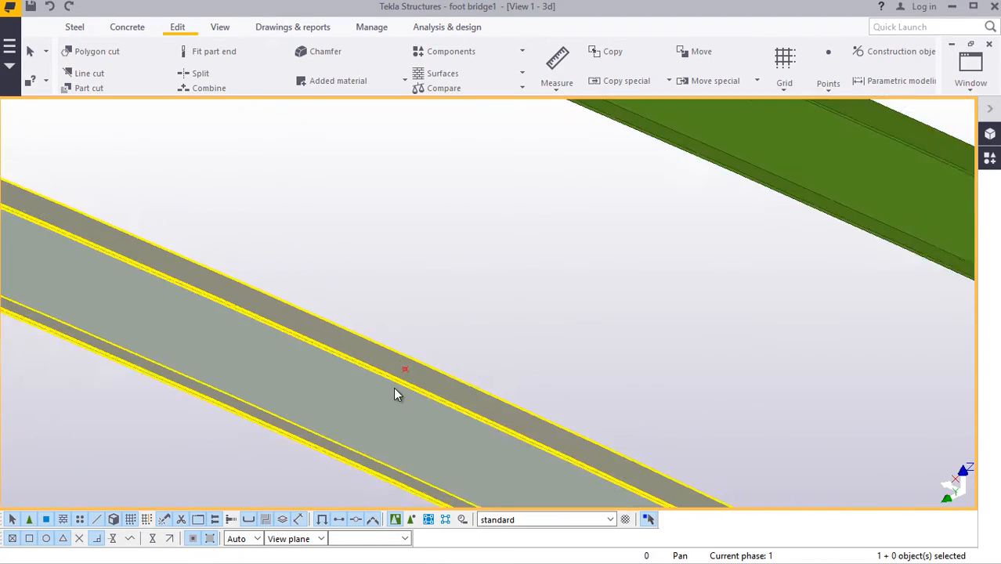
scroll(394, 390, down, 4)
scroll(477, 175, up, 4)
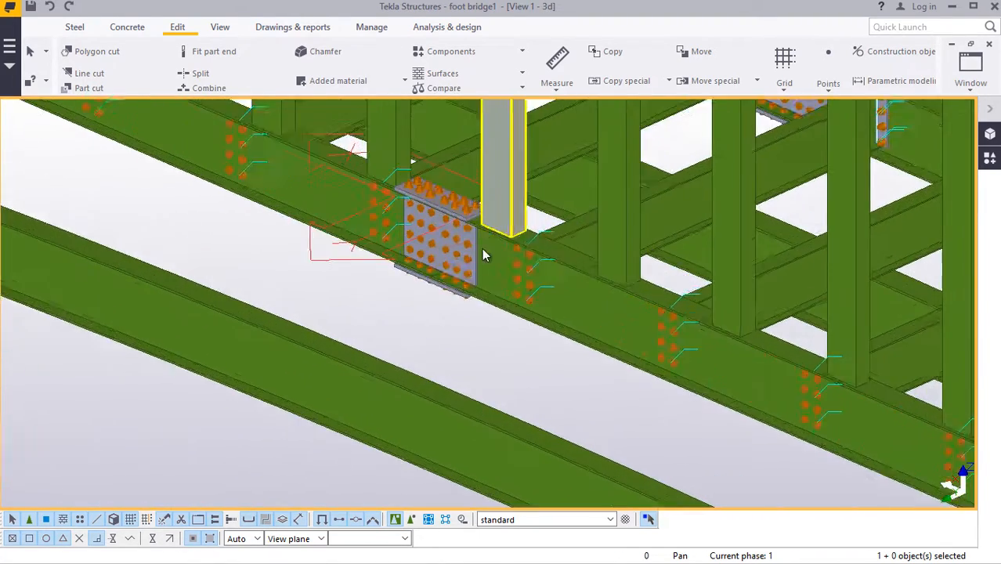
scroll(478, 252, up, 2)
scroll(476, 256, down, 1)
- Place a vertical steel beam 2500 long, starting at the bottom outer corner of the deck girder's lower splice plate
click(76, 28)
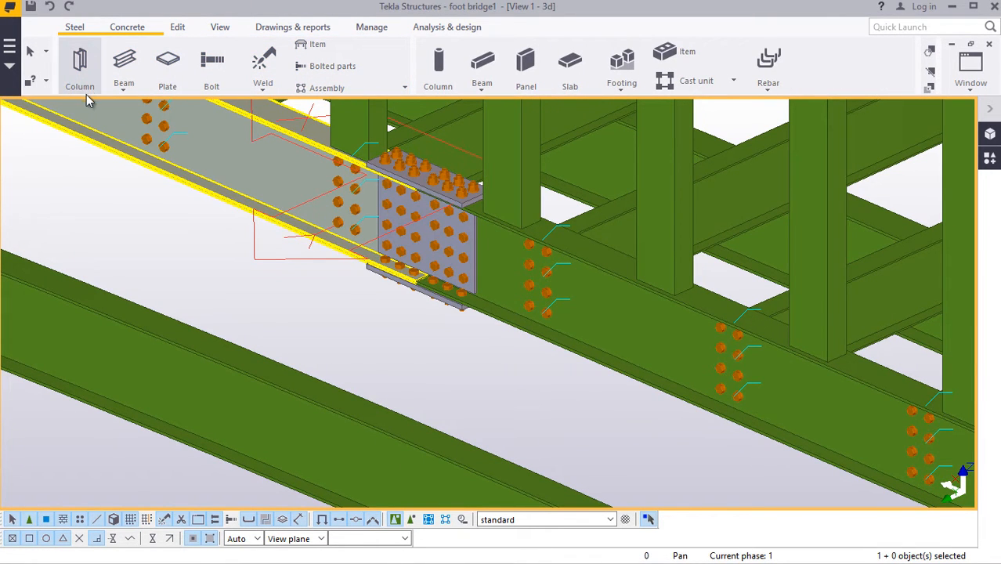
click(123, 89)
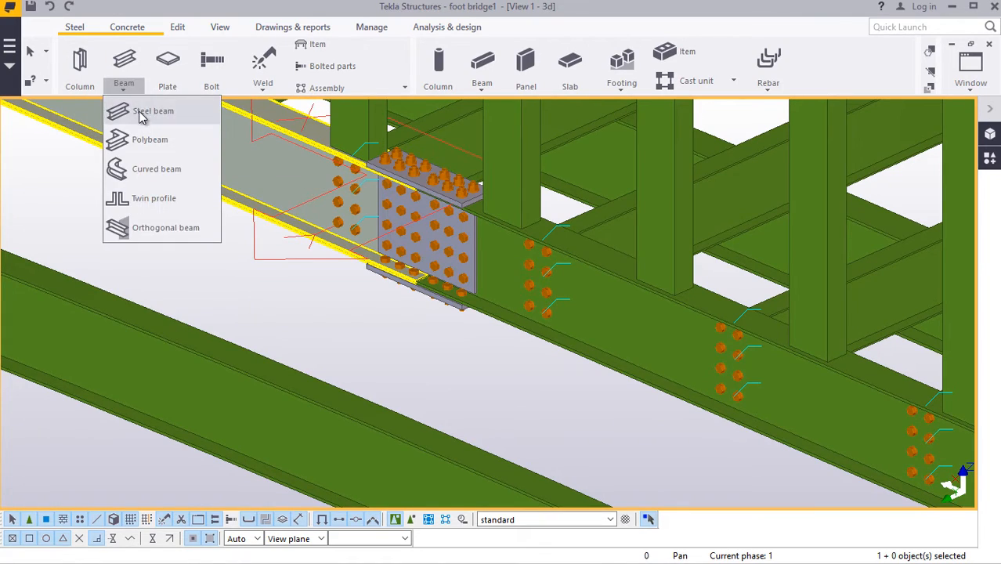
click(143, 108)
scroll(361, 314, down, 2)
scroll(369, 321, up, 6)
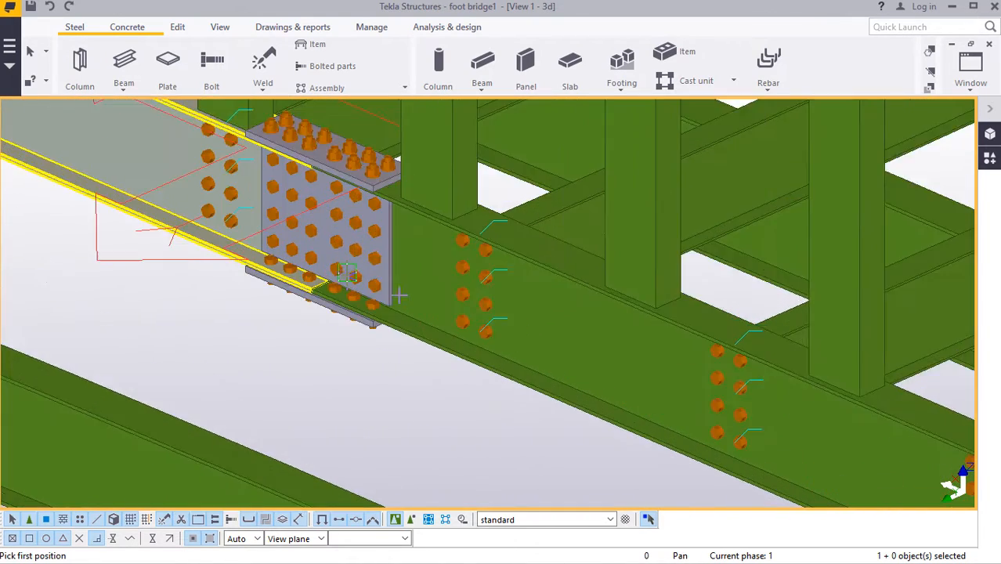
scroll(379, 332, up, 8)
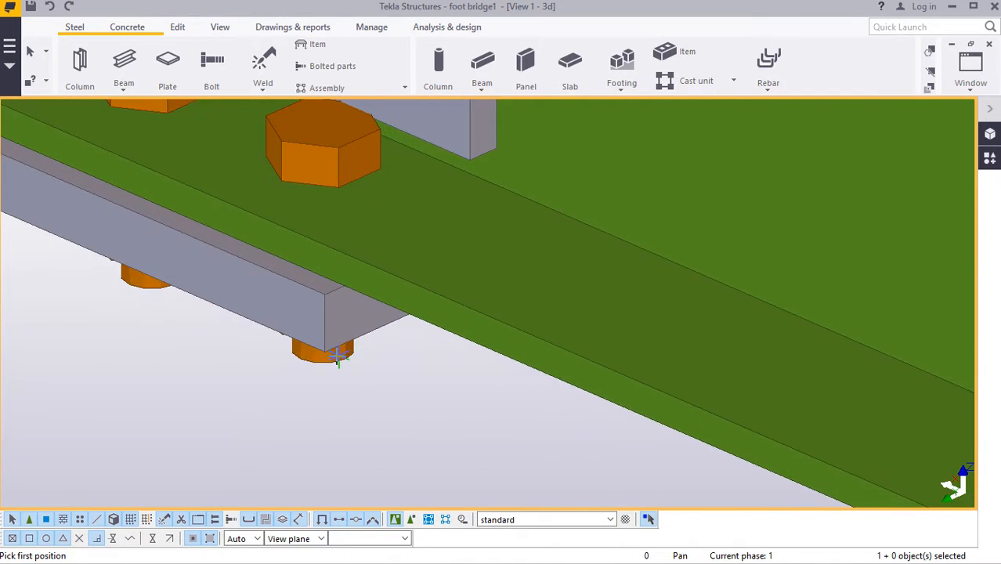
scroll(327, 357, up, 1)
click(314, 347)
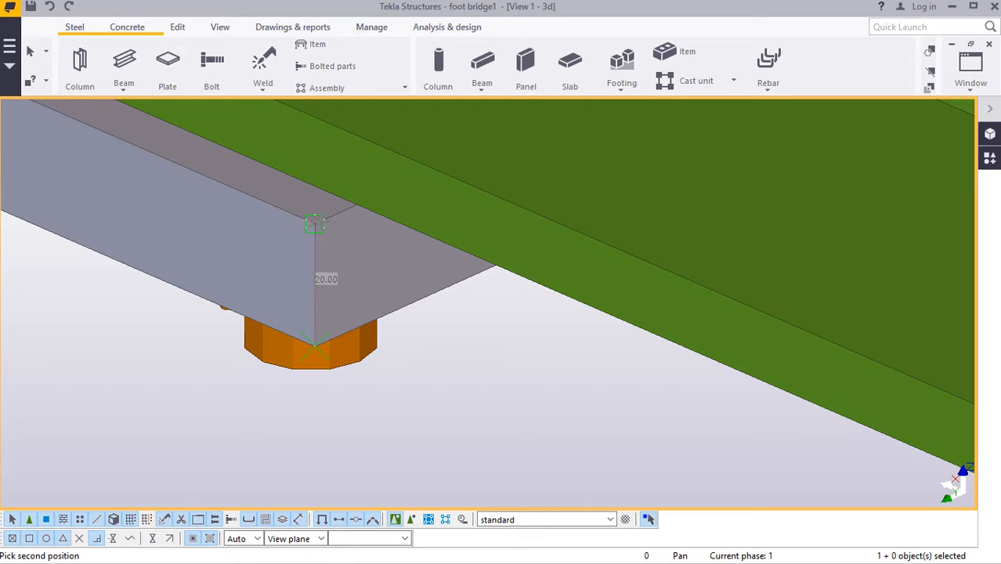
text(2500)
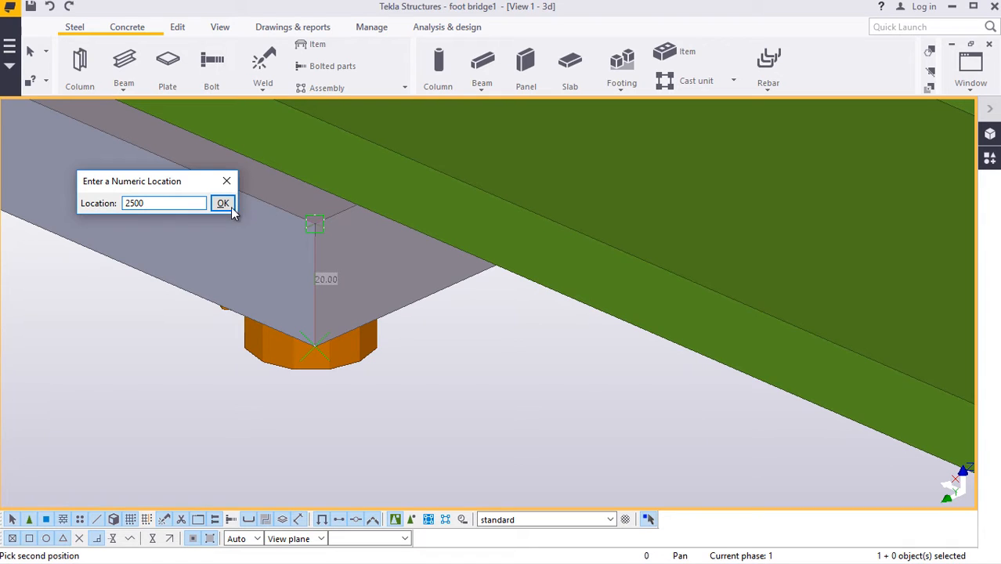
click(222, 204)
right_click(464, 414)
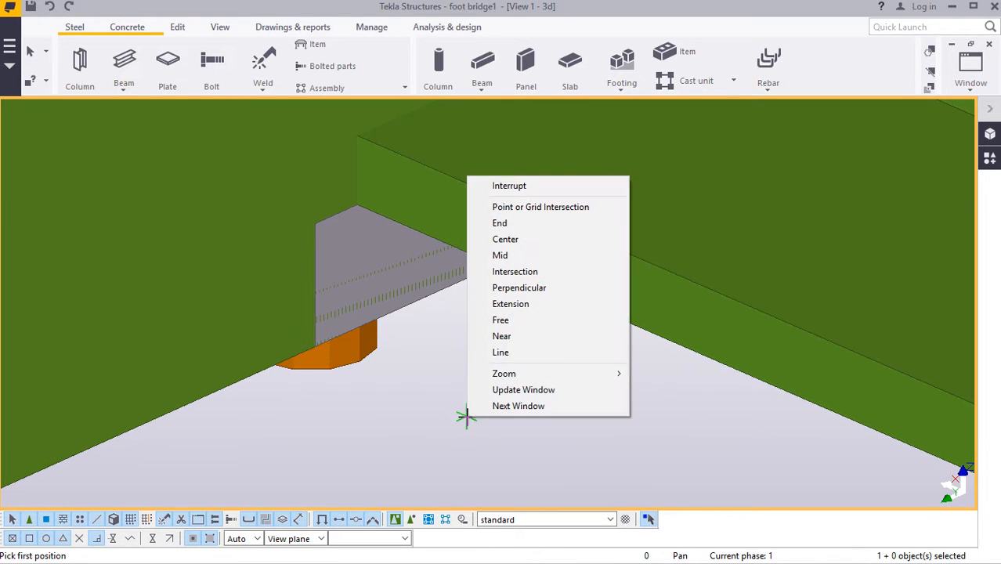
click(514, 190)
scroll(423, 360, down, 8)
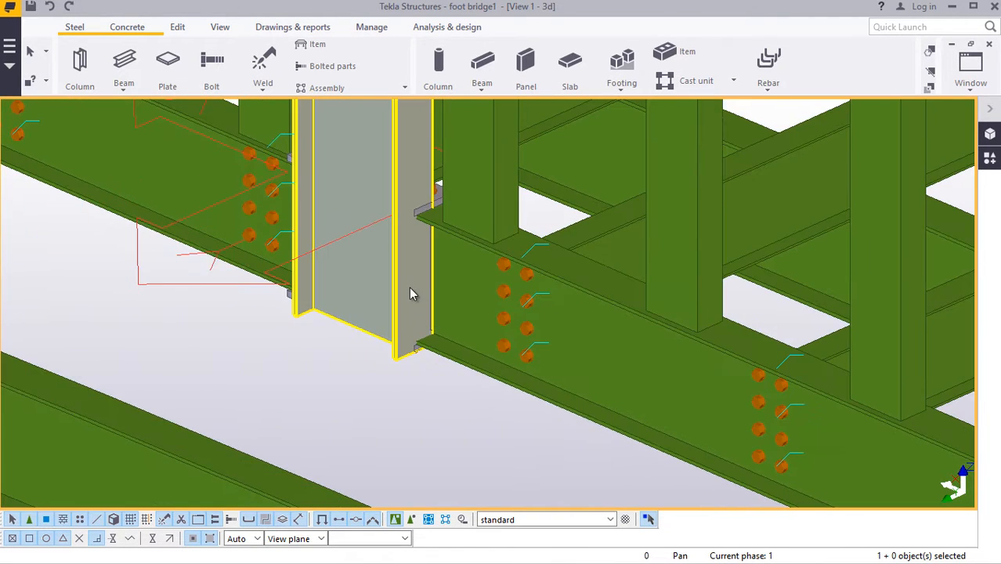
- Change the profile of the vertical steel member at the girder splice to the RSA100*100*8 angle
double_click(410, 291)
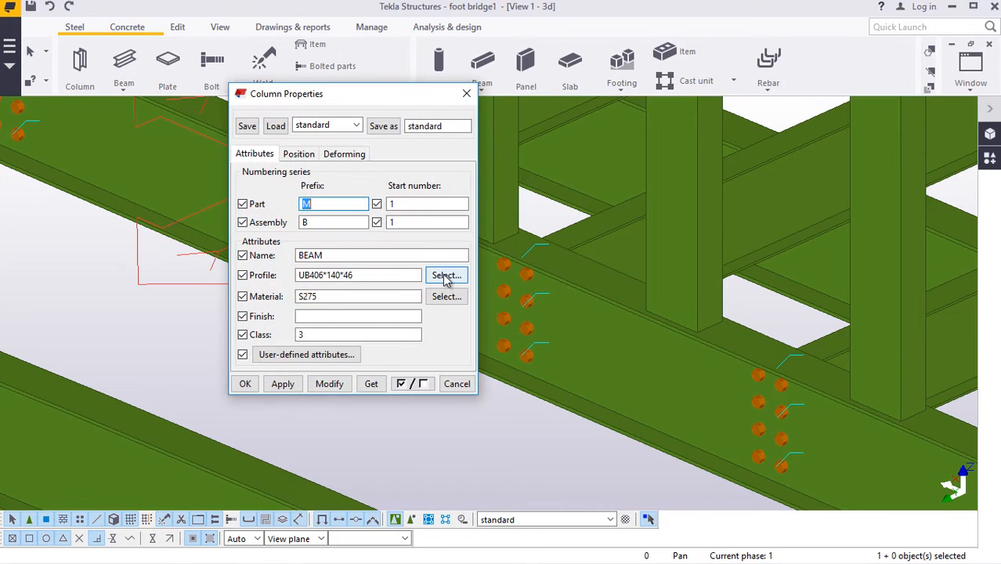
click(444, 276)
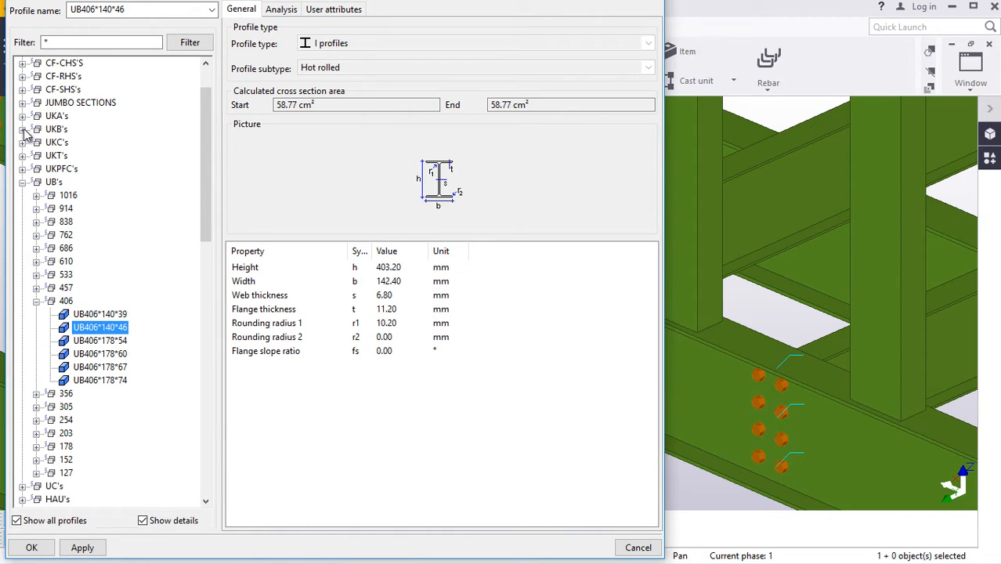
scroll(74, 221, up, 2)
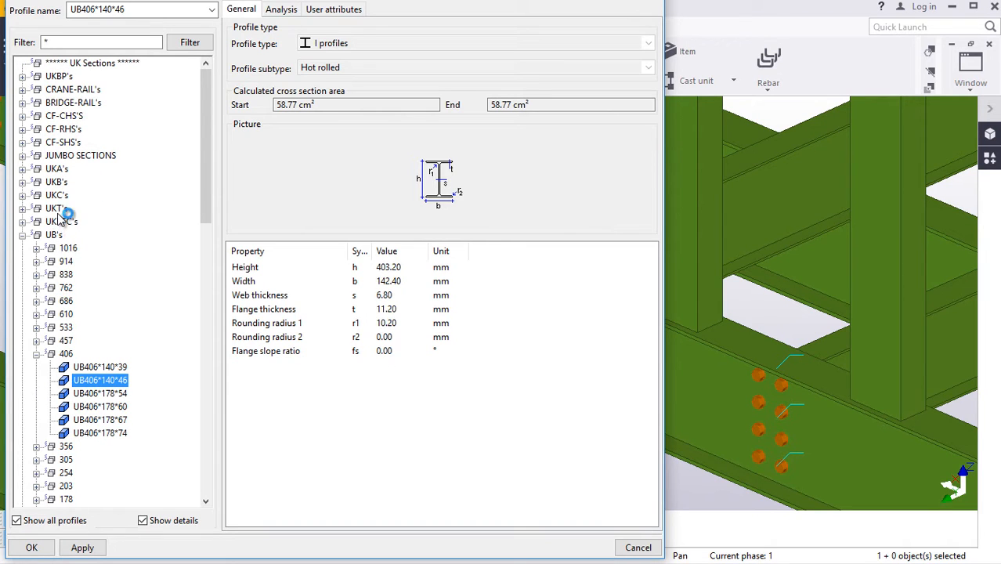
scroll(61, 219, down, 4)
scroll(51, 408, down, 2)
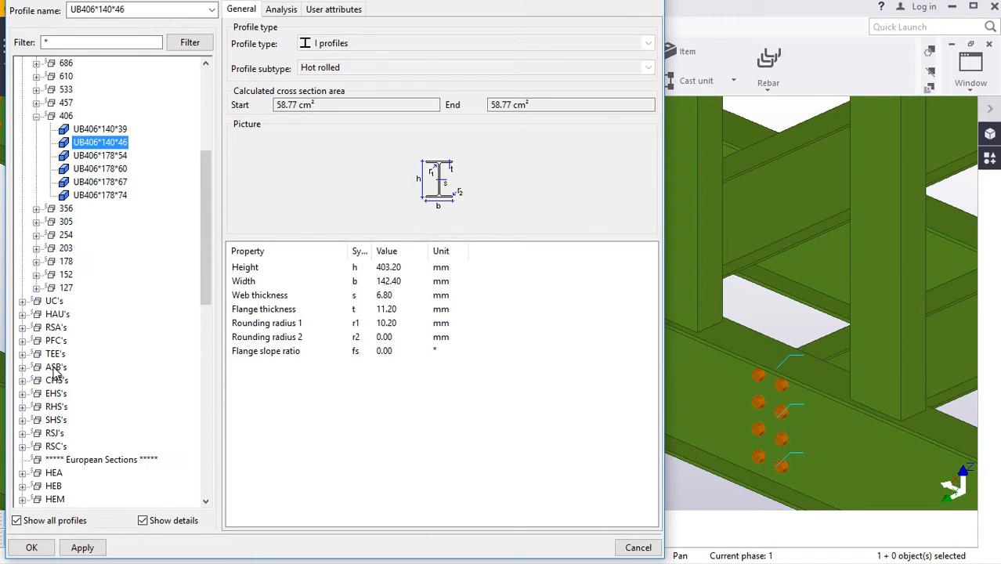
click(23, 328)
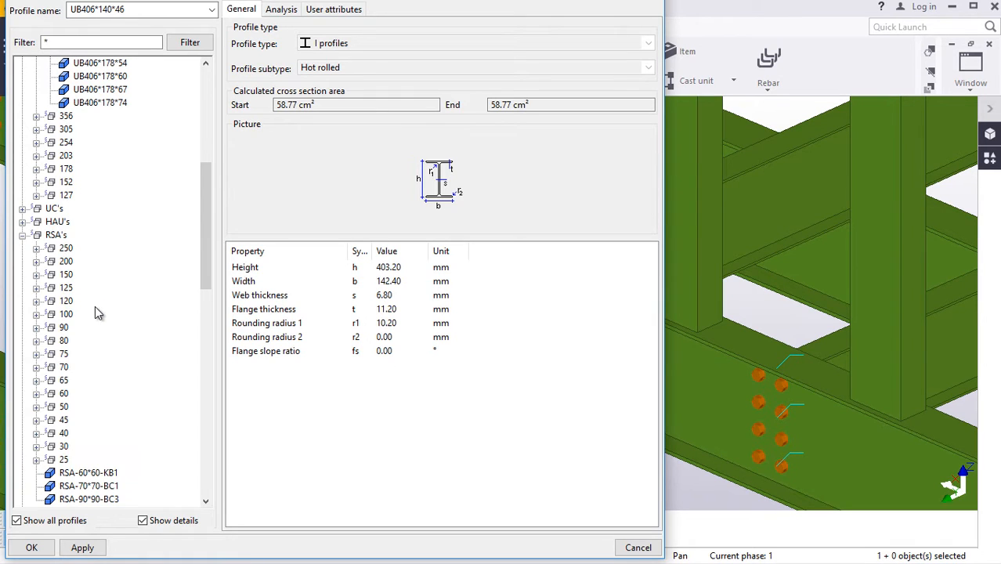
click(36, 314)
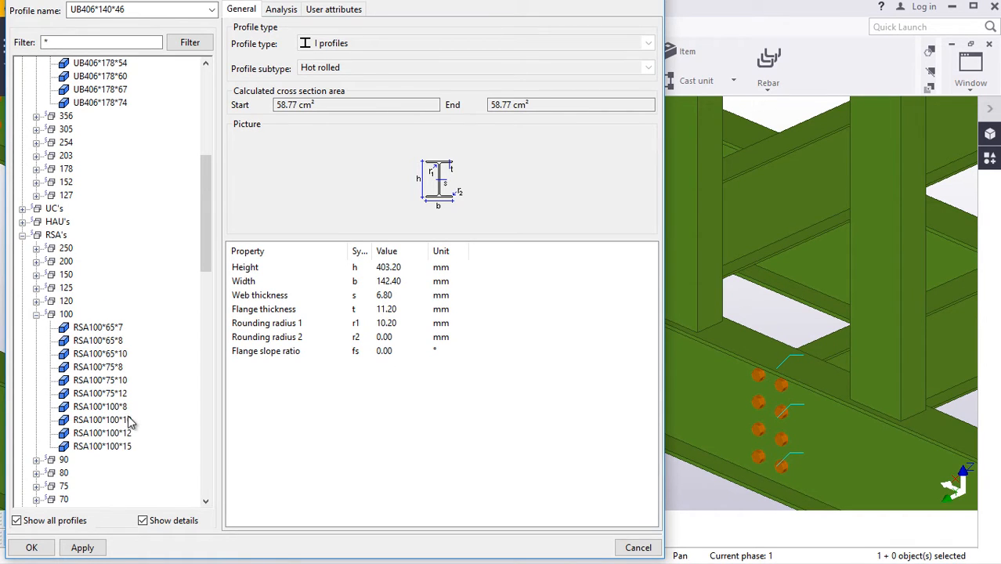
click(100, 406)
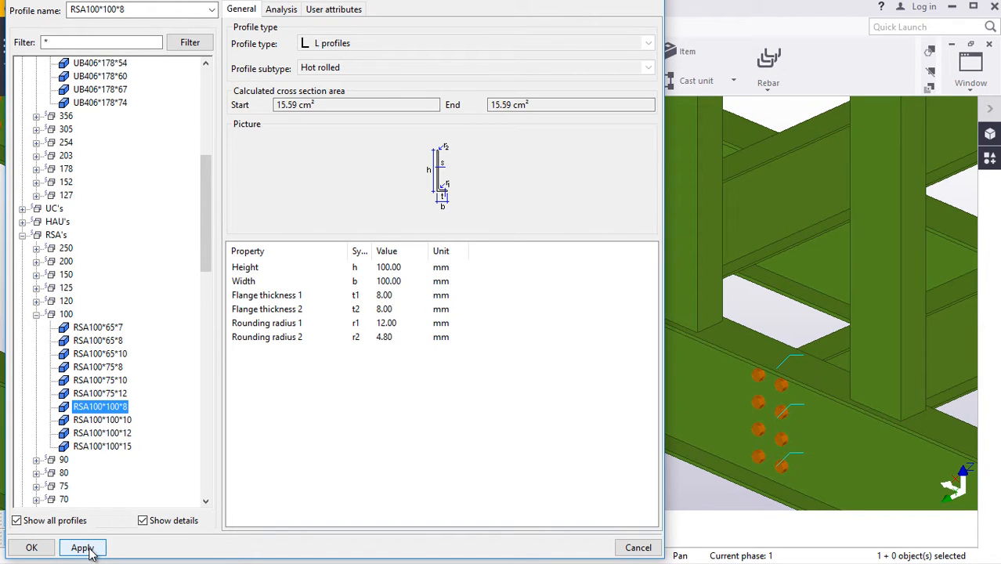
click(32, 548)
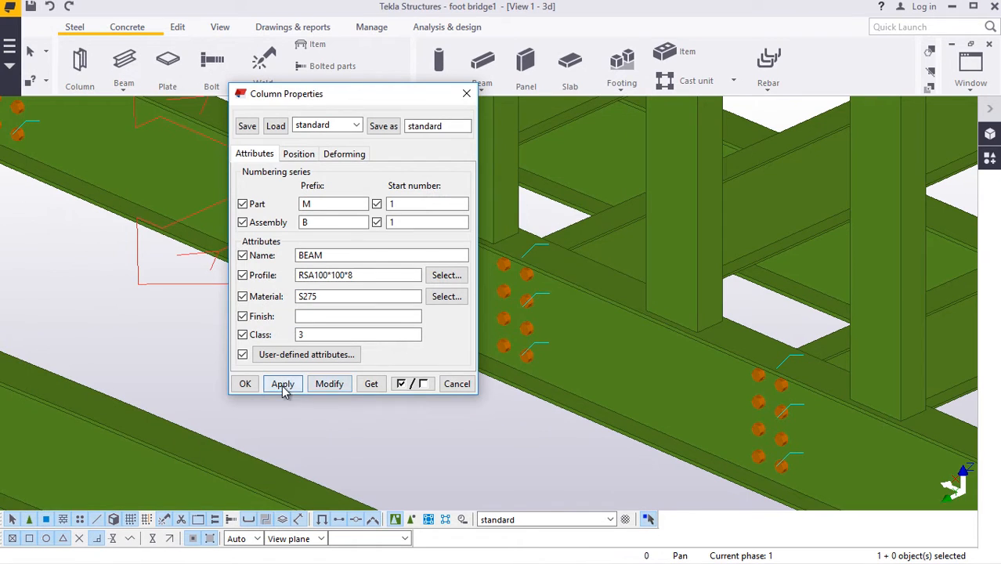
click(243, 383)
- Set the vertical position of the angle column at the splice to Up
scroll(415, 348, up, 5)
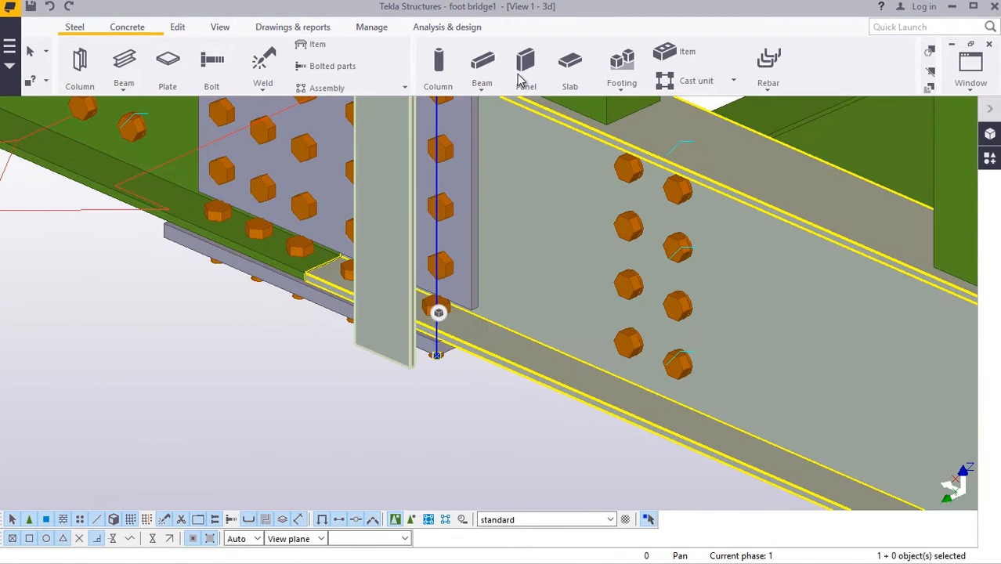
click(220, 29)
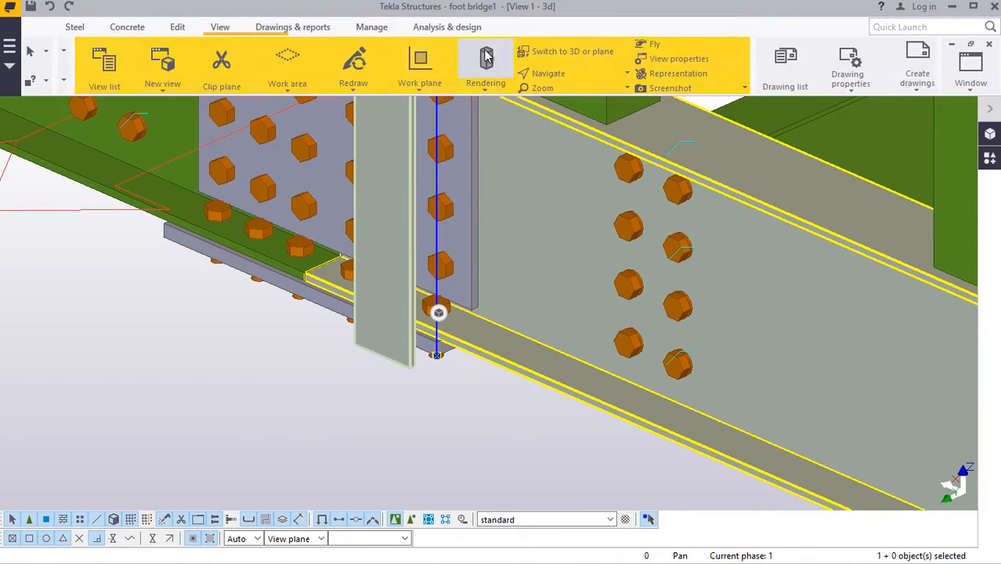
click(552, 81)
click(576, 98)
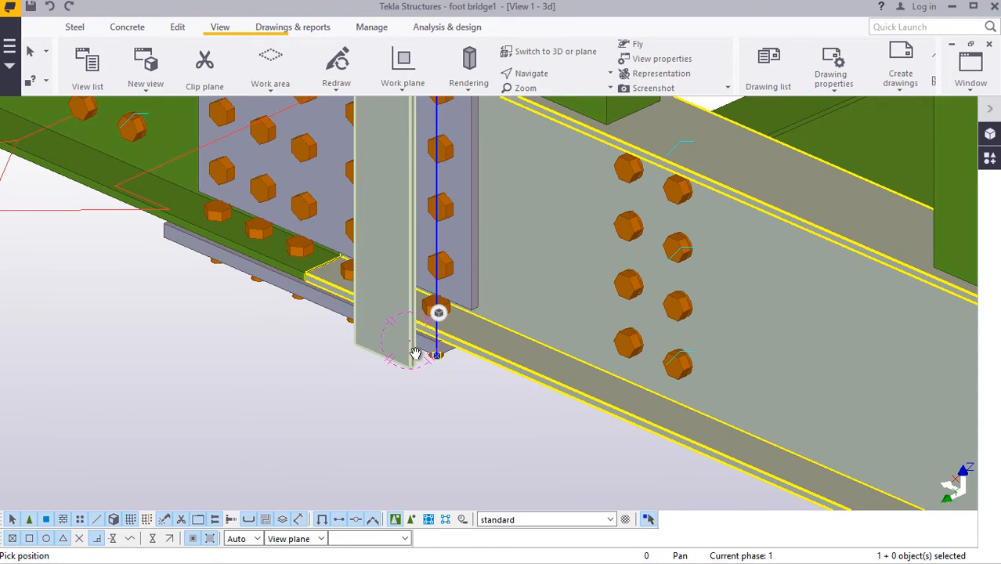
drag(405, 342, 710, 322)
scroll(346, 384, up, 3)
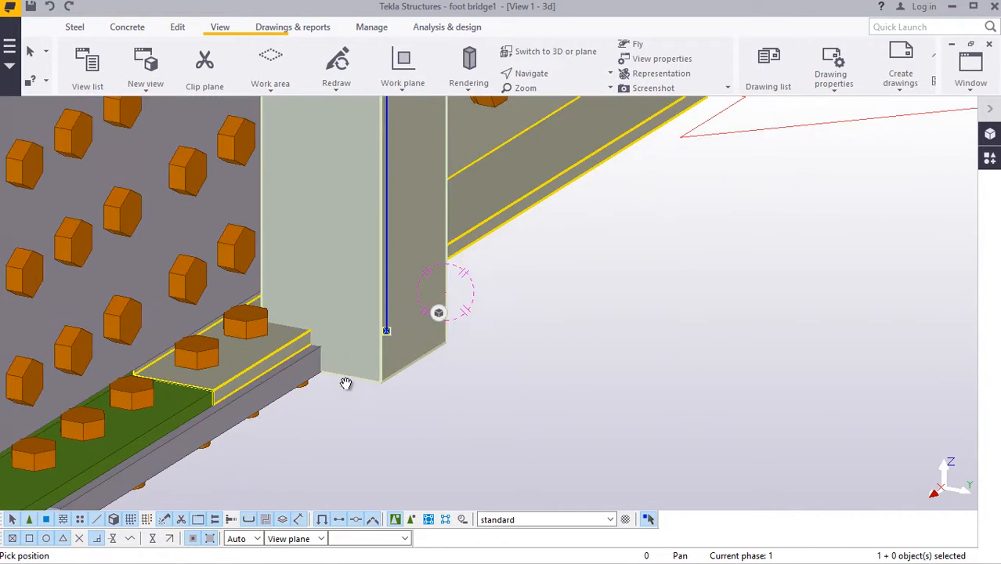
right_click(345, 235)
click(368, 246)
double_click(353, 173)
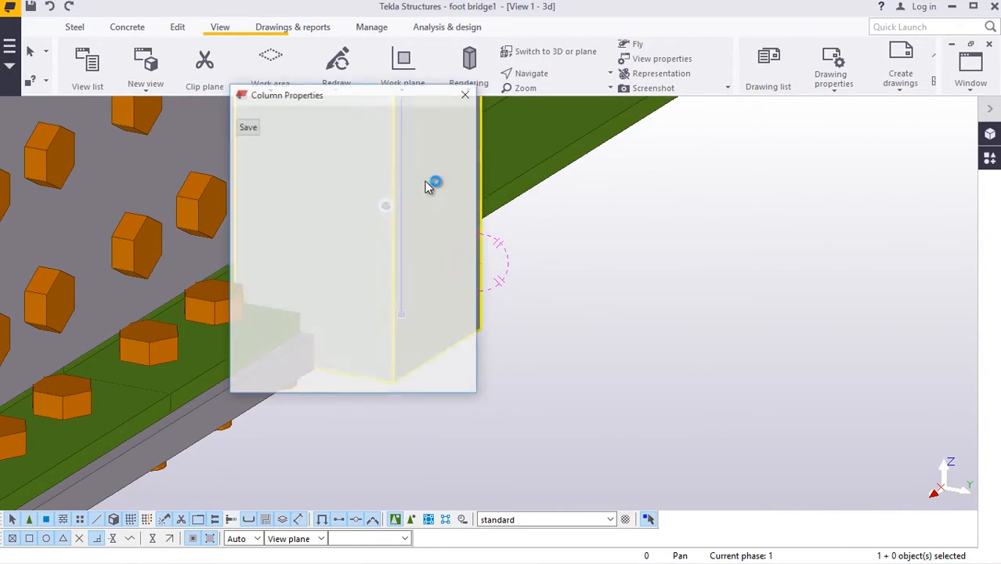
drag(351, 95, 737, 96)
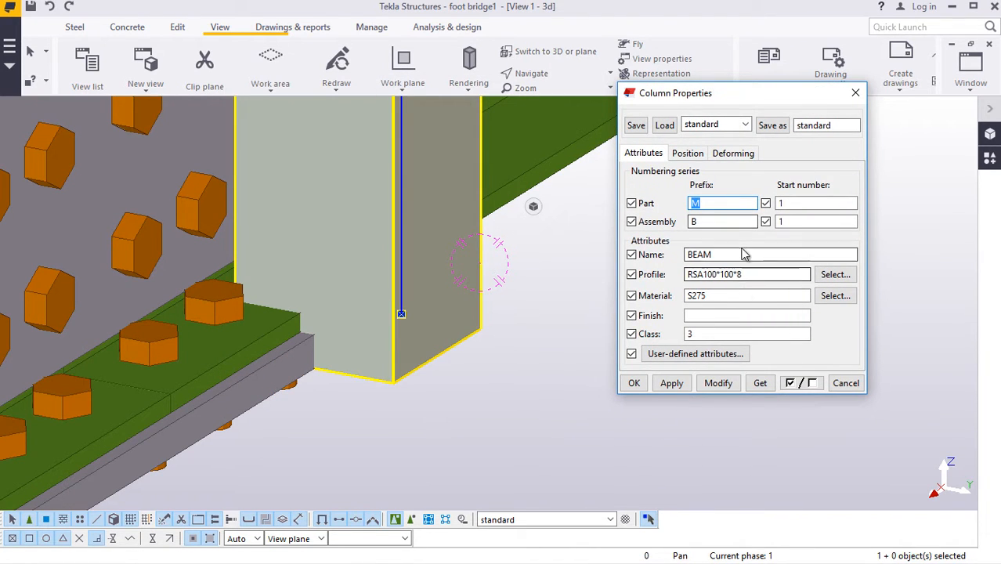
click(687, 153)
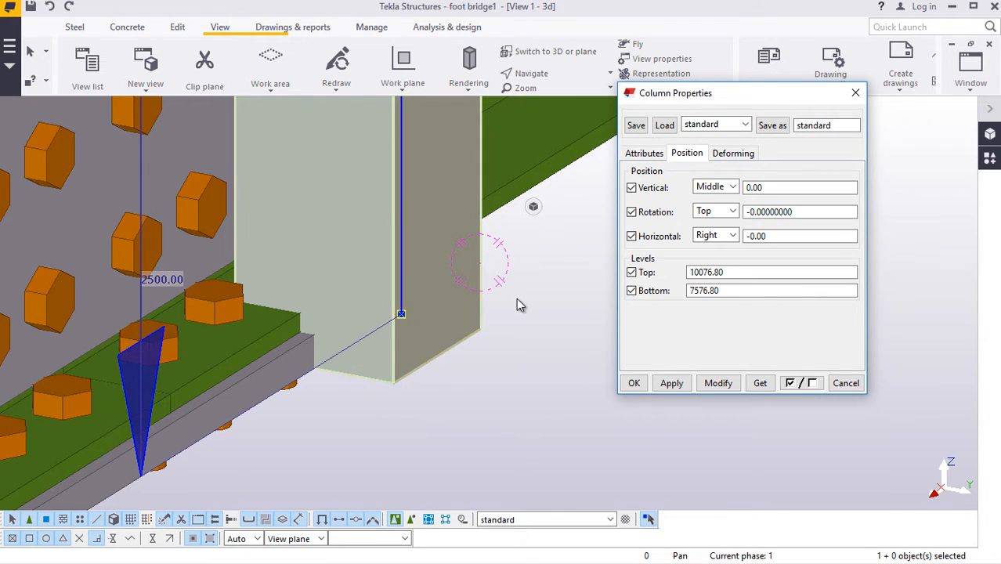
click(733, 188)
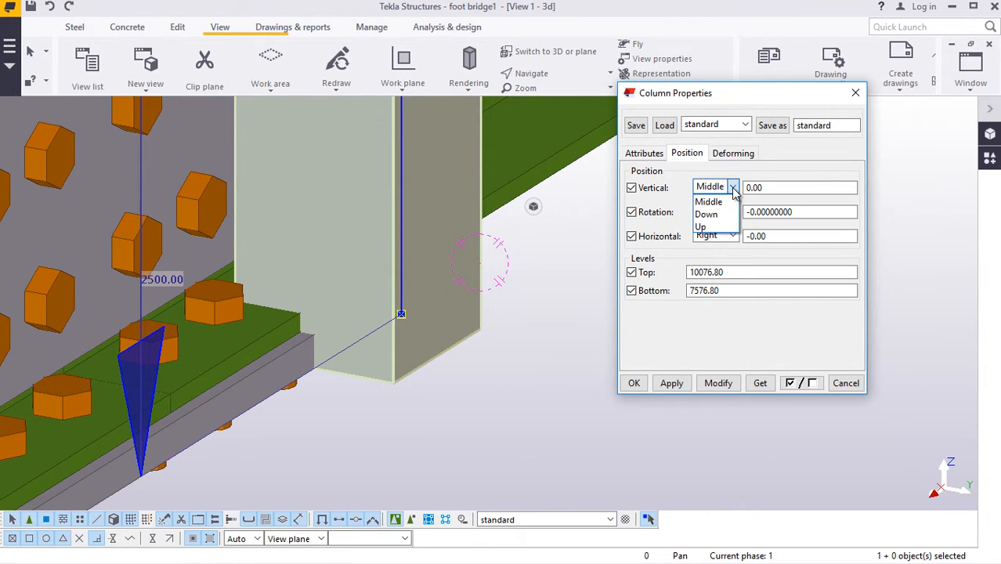
click(723, 227)
click(719, 384)
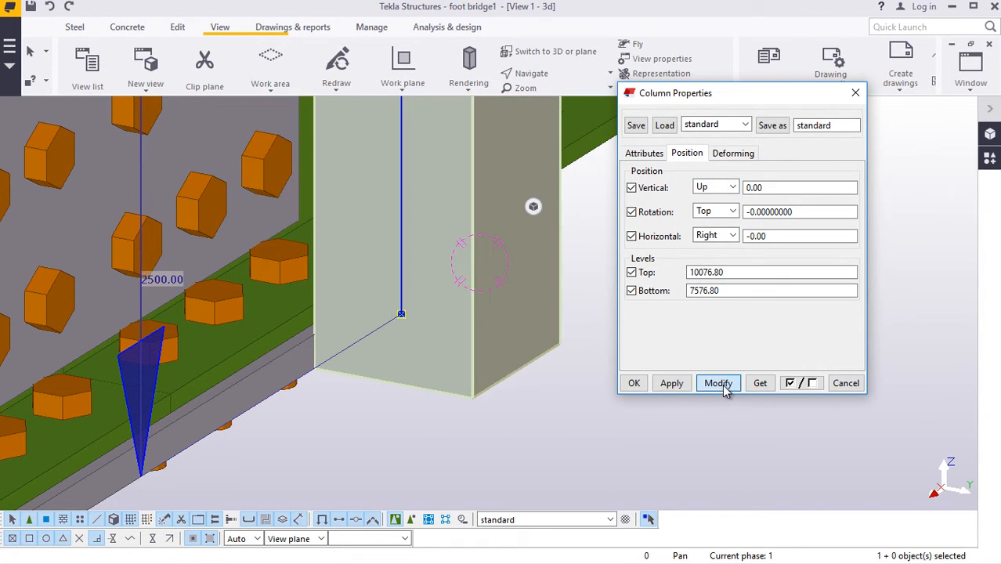
click(634, 383)
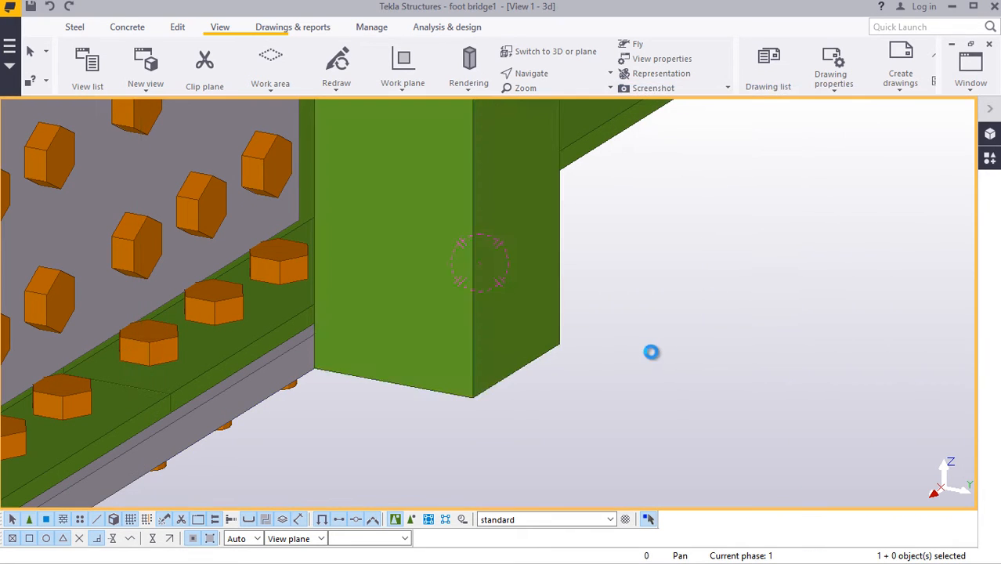
- Copy the angle column from the midpoint of its leg's bottom edge to the marked point on the nearest arch beam's top flange
right_click(432, 315)
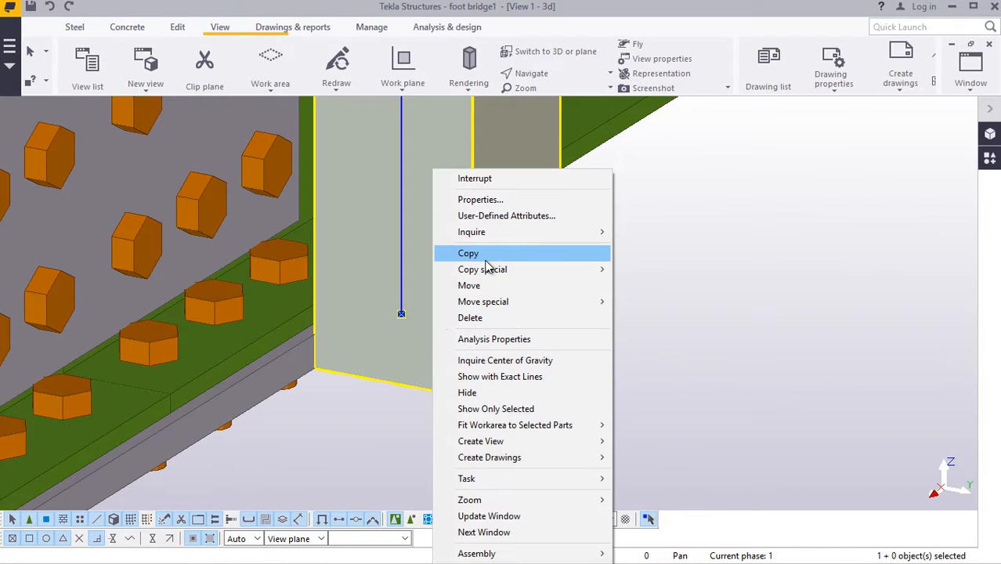
click(486, 255)
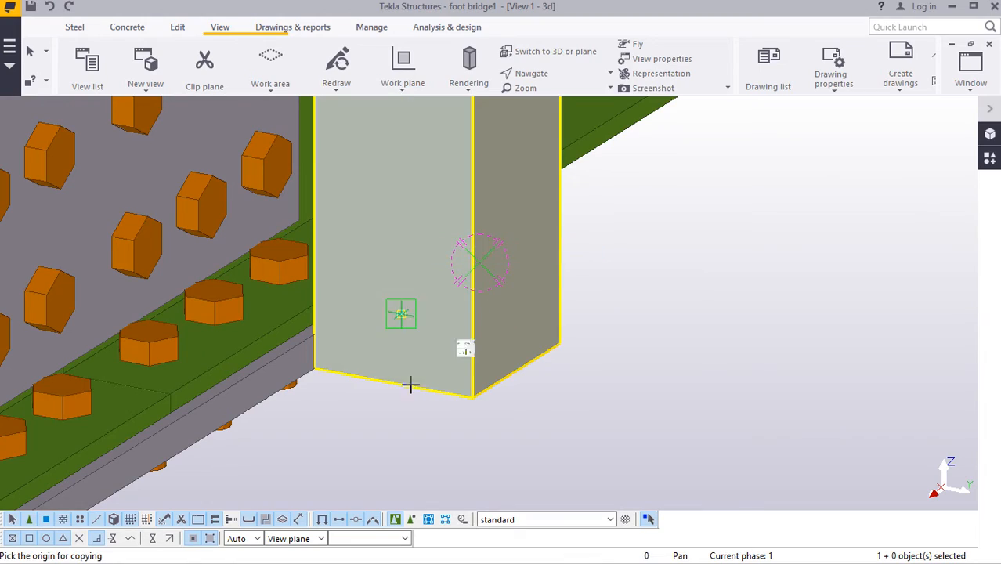
scroll(333, 307, down, 5)
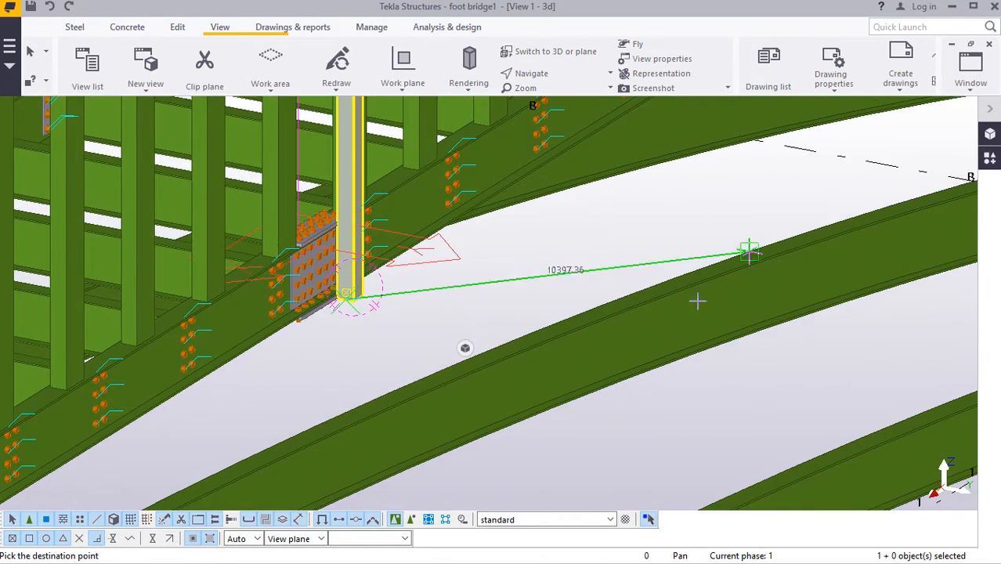
scroll(321, 337, down, 4)
scroll(580, 311, down, 3)
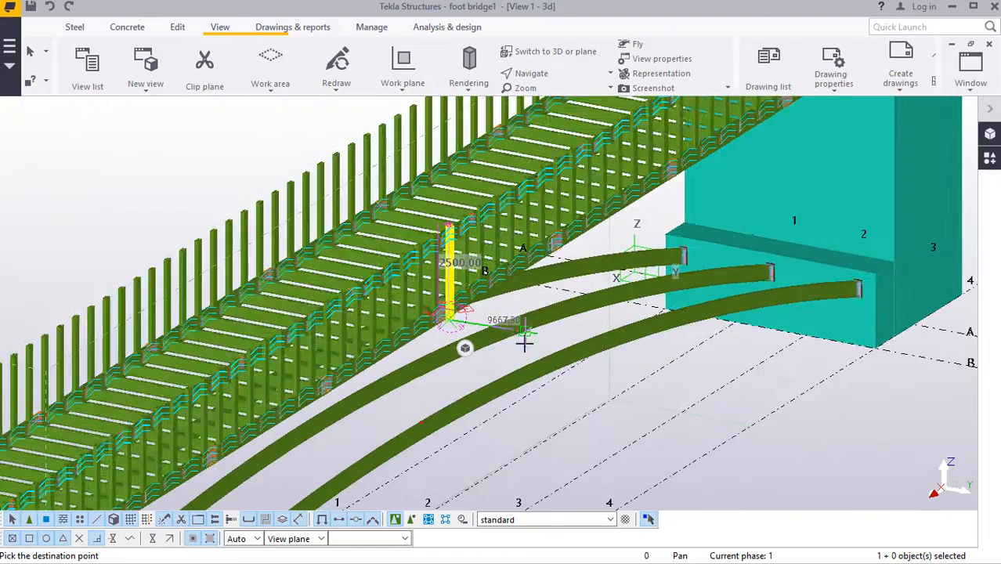
scroll(411, 424, up, 6)
scroll(407, 424, up, 5)
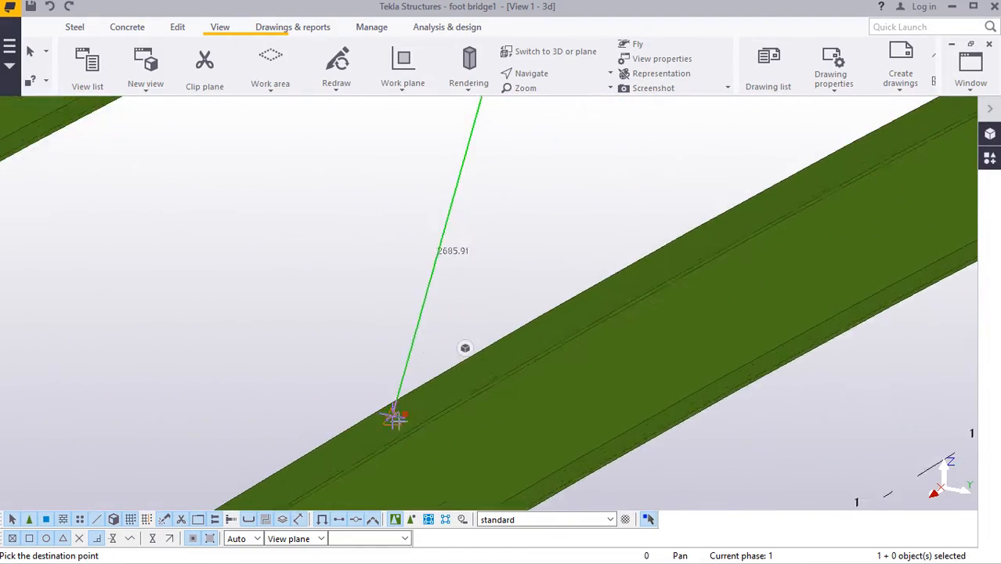
scroll(399, 384, up, 4)
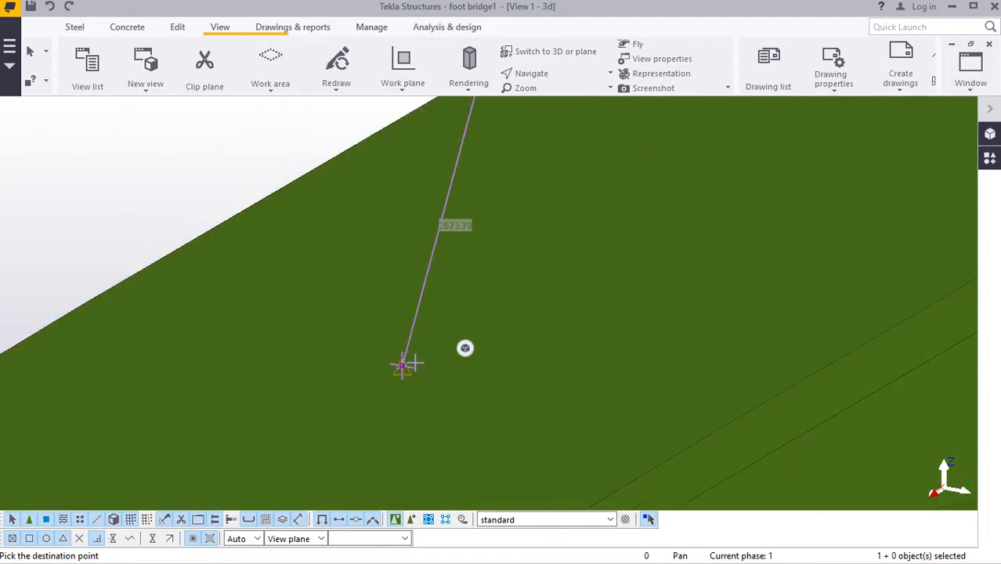
scroll(400, 365, down, 5)
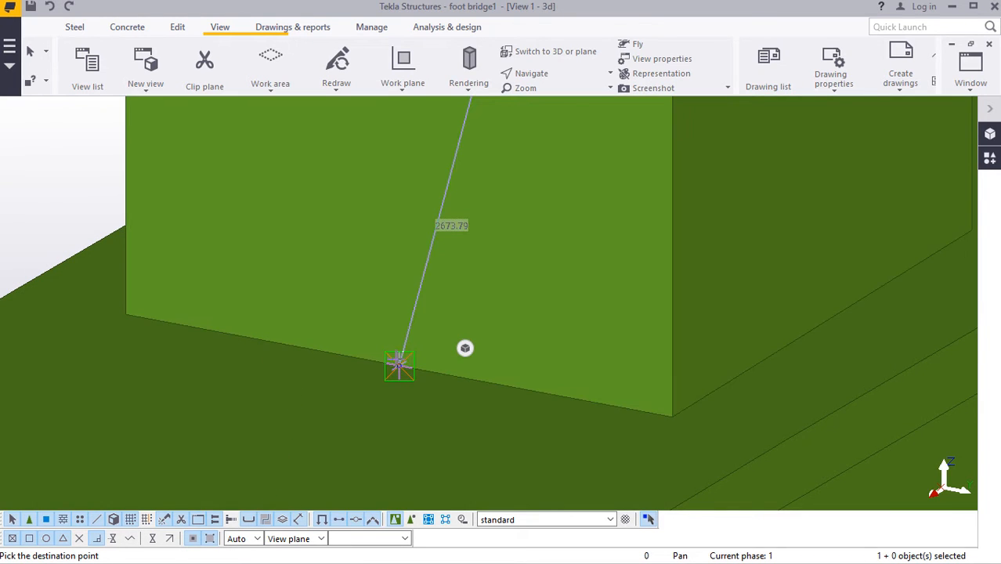
right_click(600, 142)
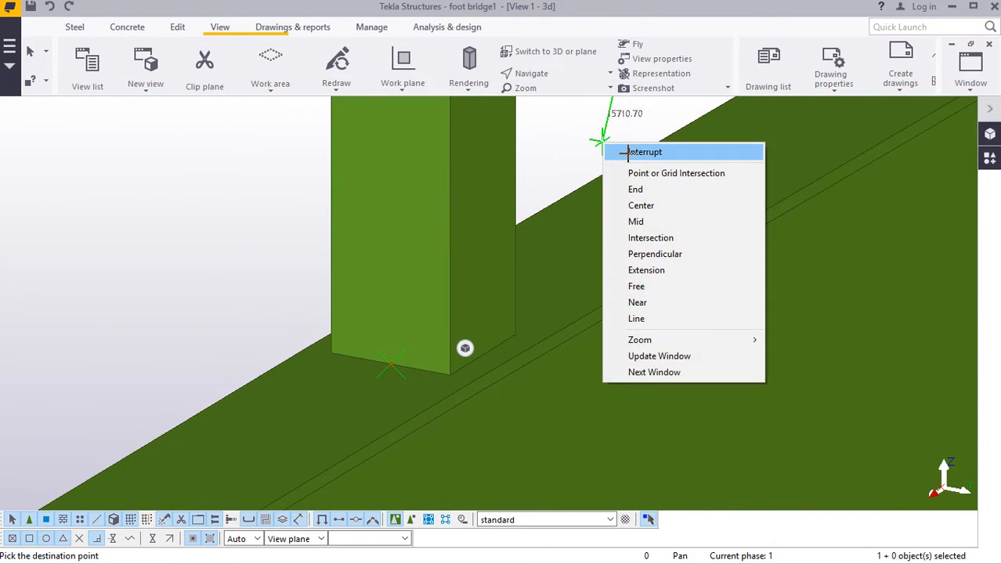
click(626, 149)
- Examine the copied angle's base on the arch beam flange and its upper end at the deck girder
click(568, 72)
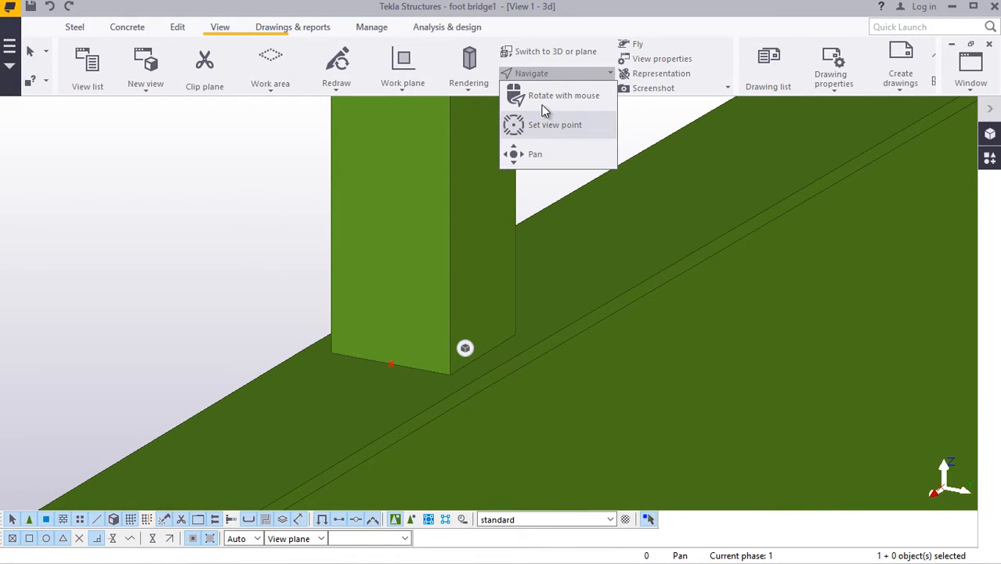
click(546, 119)
ctrl+middle_drag(489, 314, 342, 291)
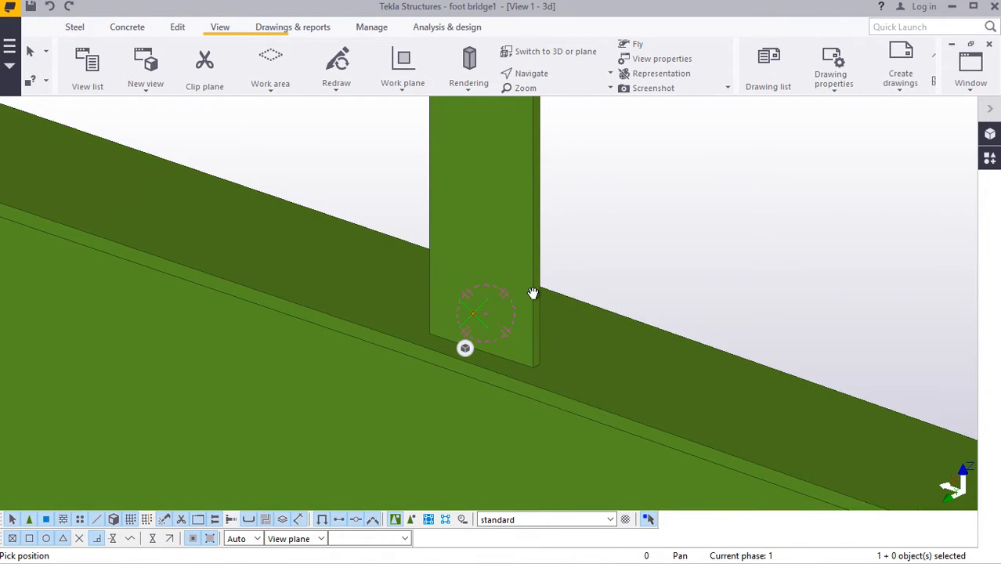
ctrl+middle_drag(533, 293, 713, 337)
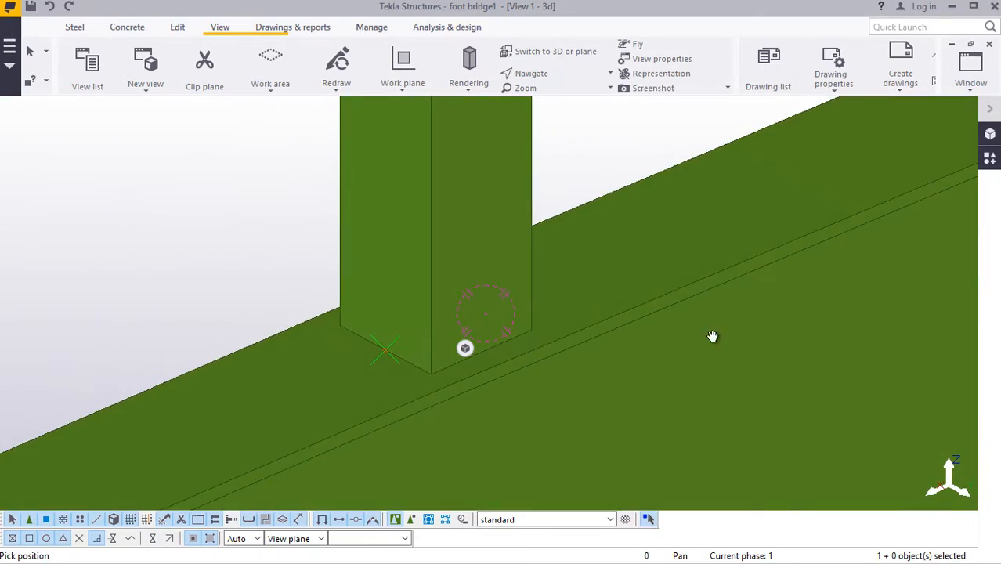
scroll(516, 344, down, 10)
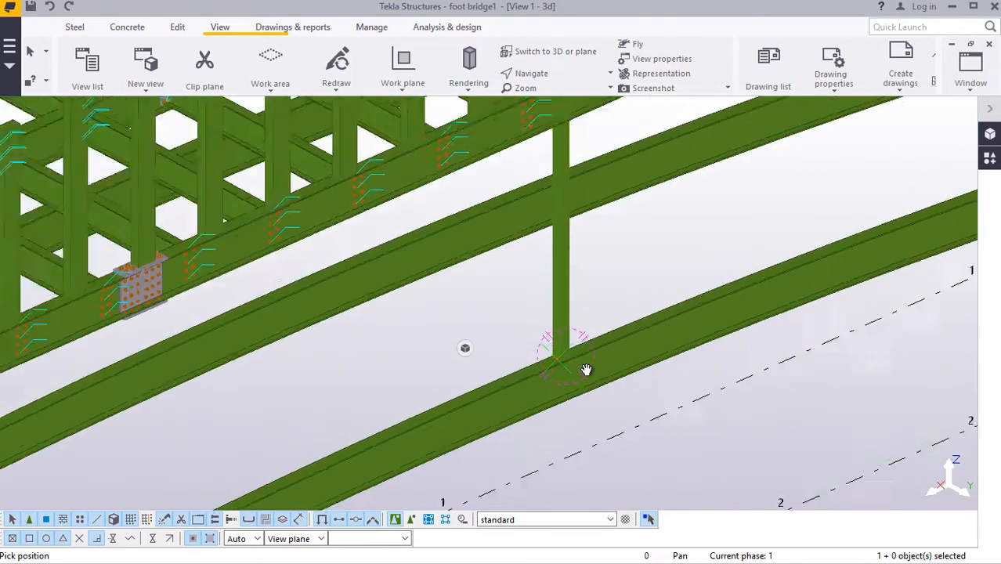
scroll(610, 194, up, 6)
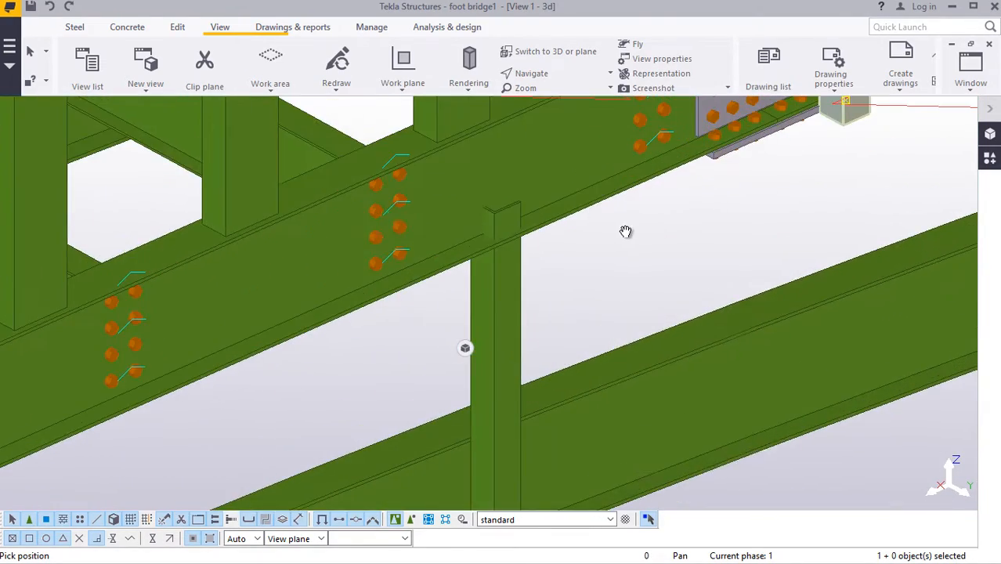
right_click(626, 232)
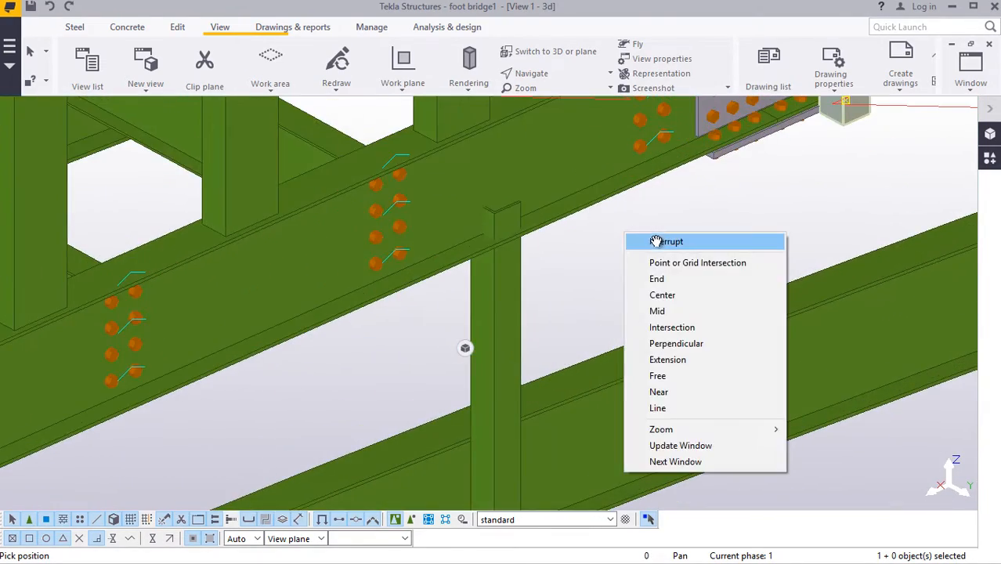
click(657, 241)
- Delete the original angle column at the deck girder splice
scroll(568, 270, down, 8)
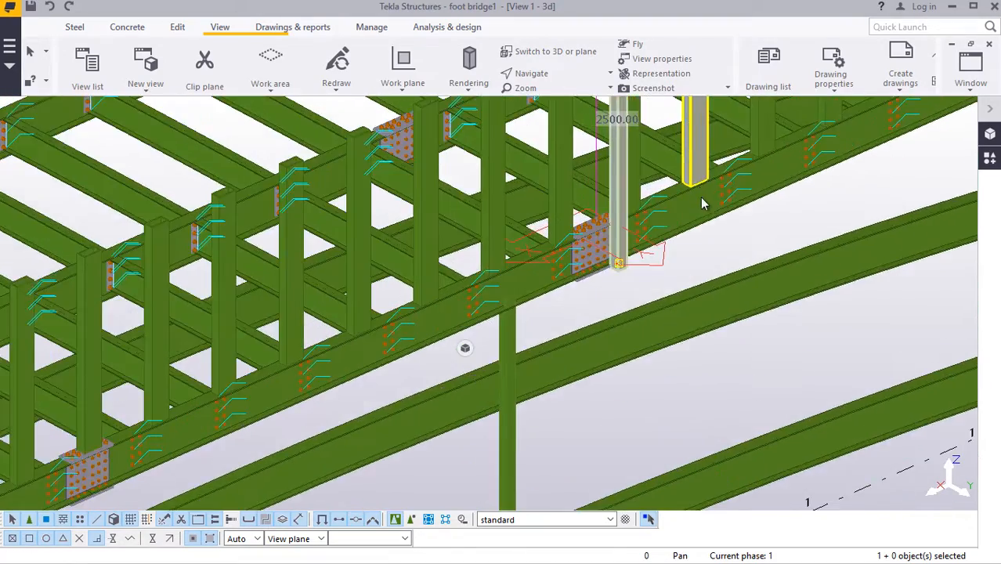
scroll(704, 208, up, 3)
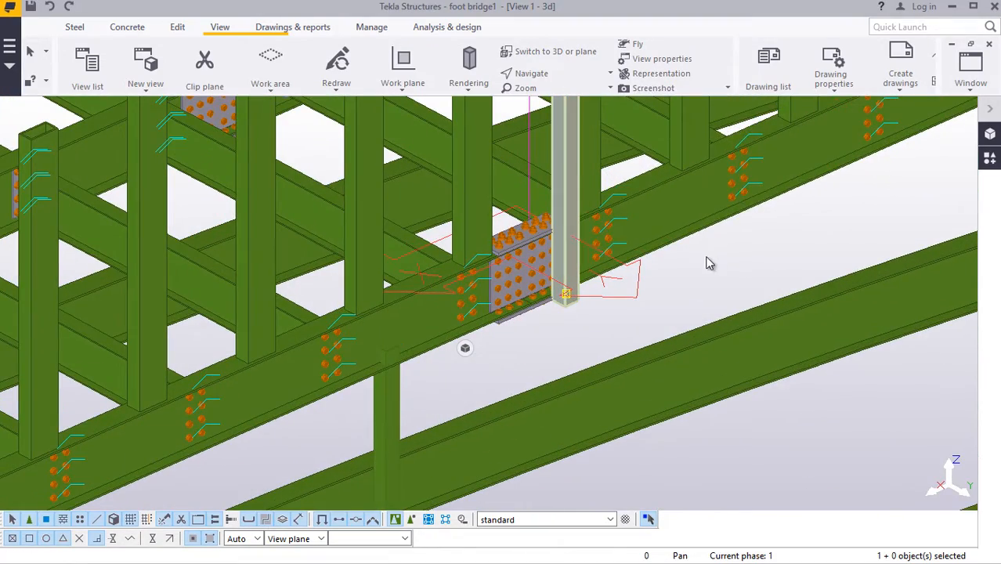
right_click(708, 263)
click(713, 314)
scroll(550, 192, down, 2)
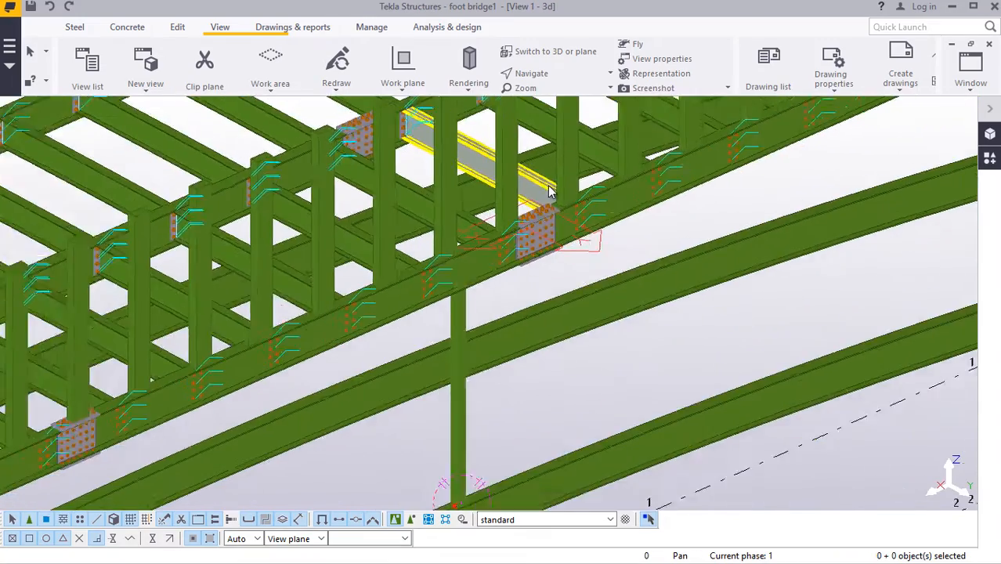
- Examine the copied angle column between the arch beam and the deck girder from both sides of the bridge
scroll(550, 192, down, 5)
scroll(474, 346, up, 7)
scroll(554, 332, down, 4)
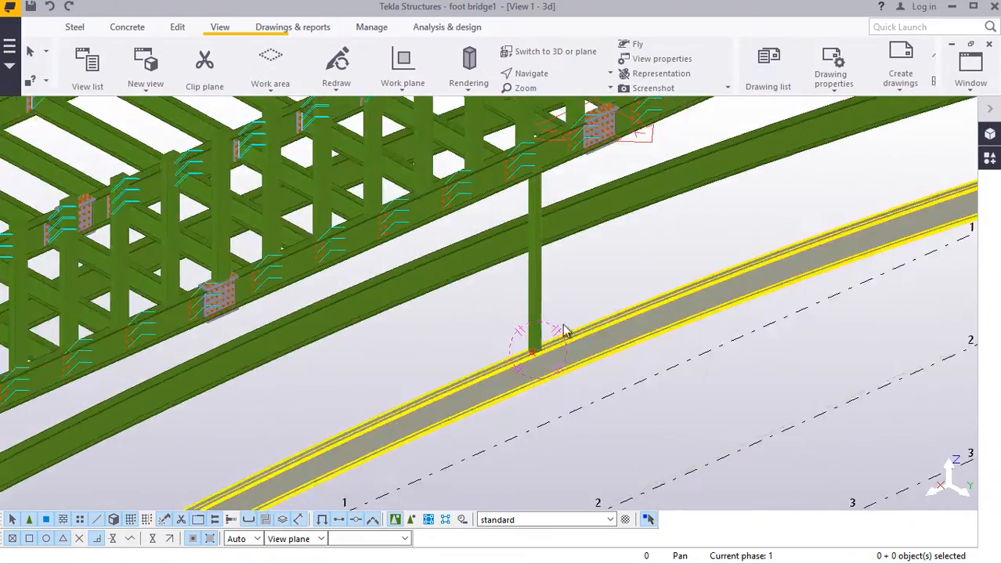
scroll(541, 251, up, 6)
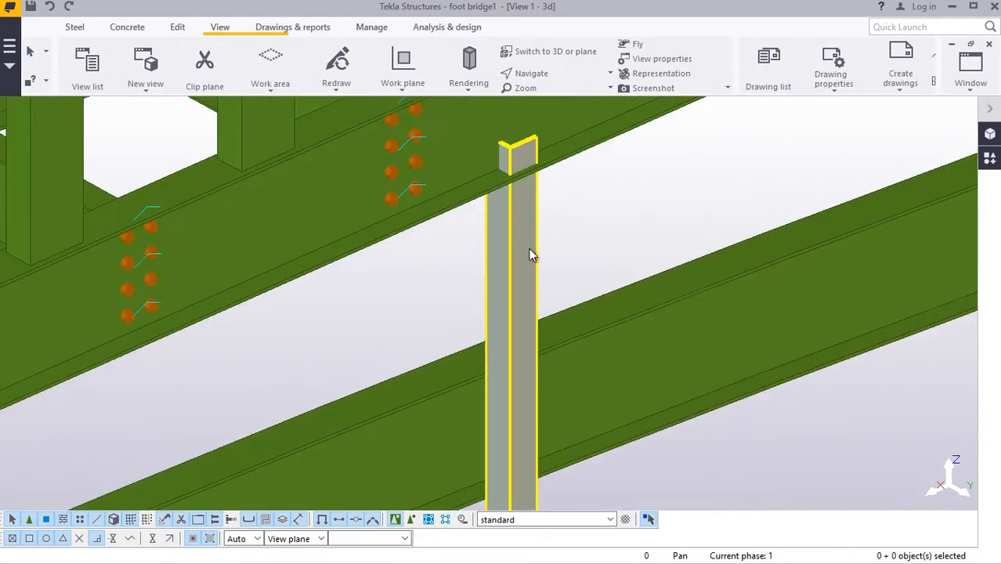
scroll(530, 255, down, 5)
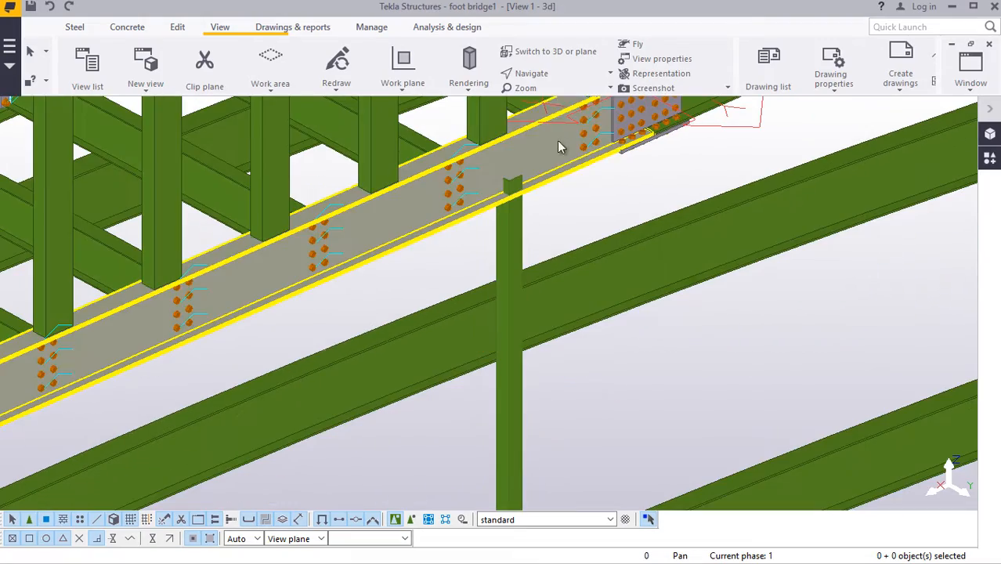
click(550, 74)
ctrl+middle_drag(521, 245, 465, 249)
middle_drag(444, 289, 600, 327)
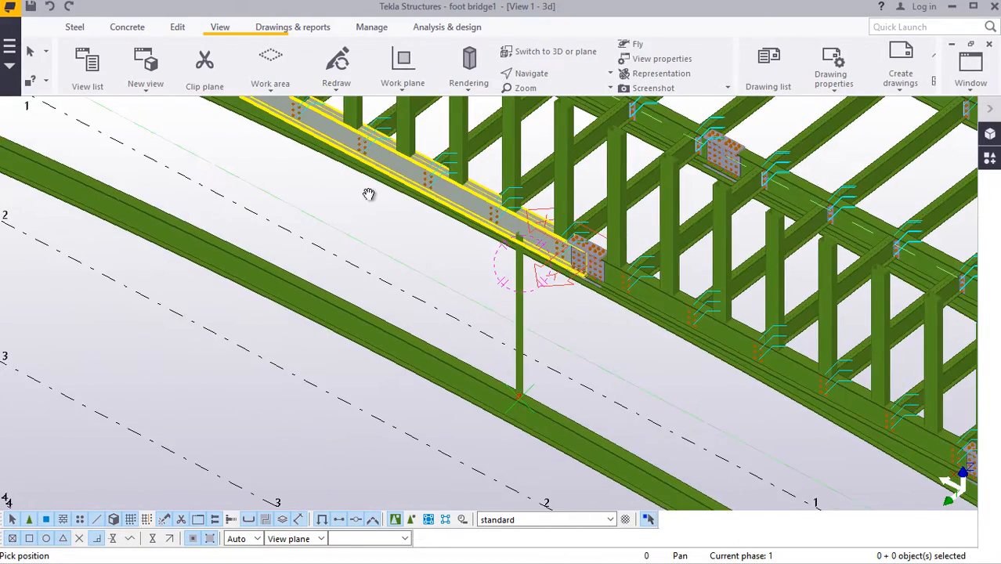
scroll(578, 279, down, 5)
scroll(362, 180, up, 7)
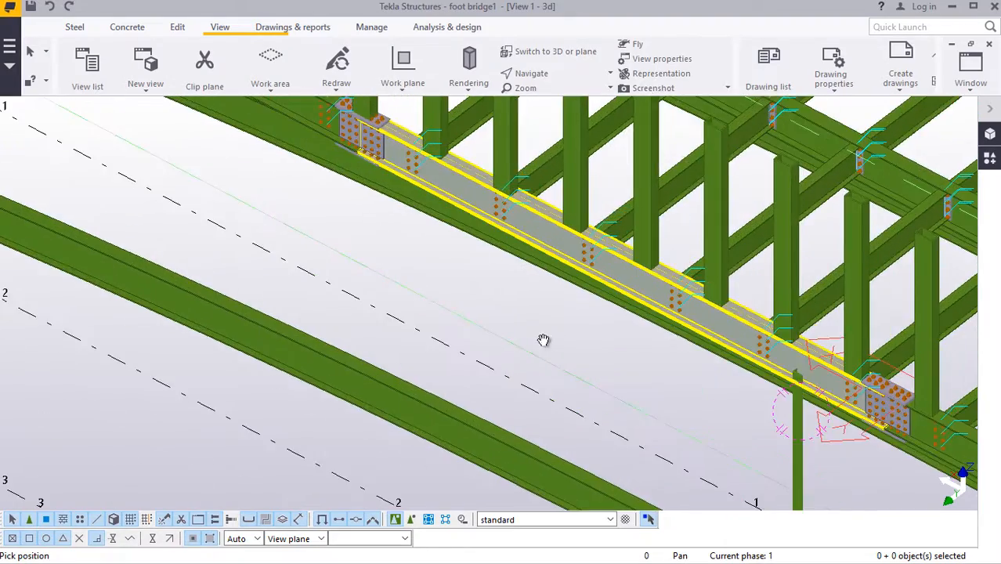
scroll(544, 340, down, 6)
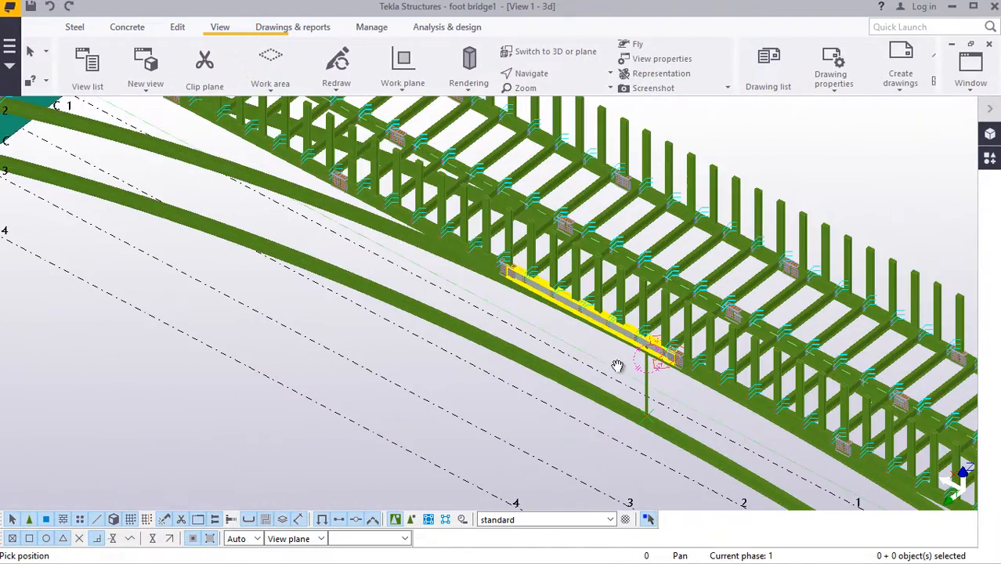
scroll(632, 405, up, 2)
right_click(567, 293)
click(583, 300)
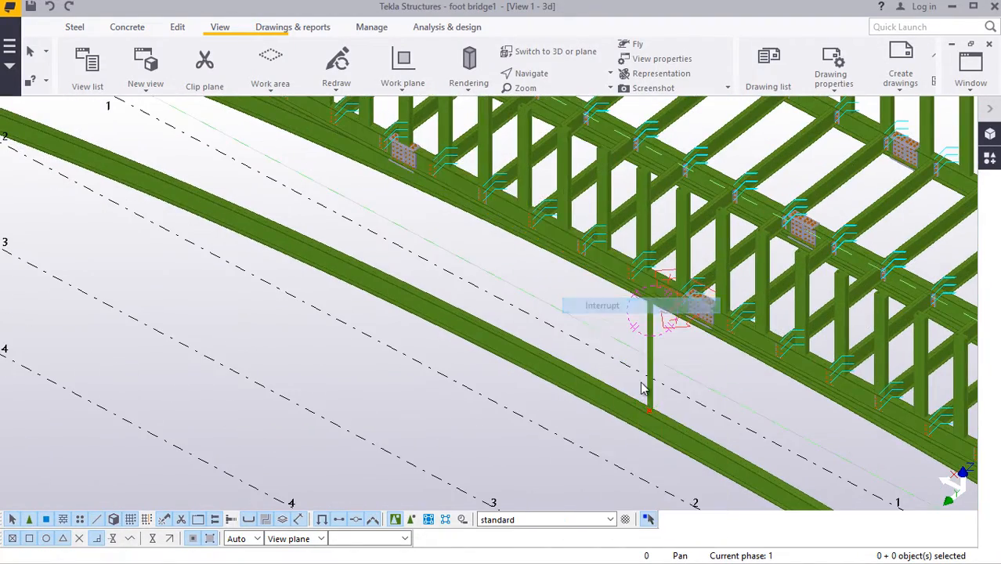
- Copy the angle column linearly along the arch beam with dX 2000, dY 0, dZ 0 and 10 copies
scroll(655, 380, up, 5)
scroll(655, 380, up, 1)
click(660, 322)
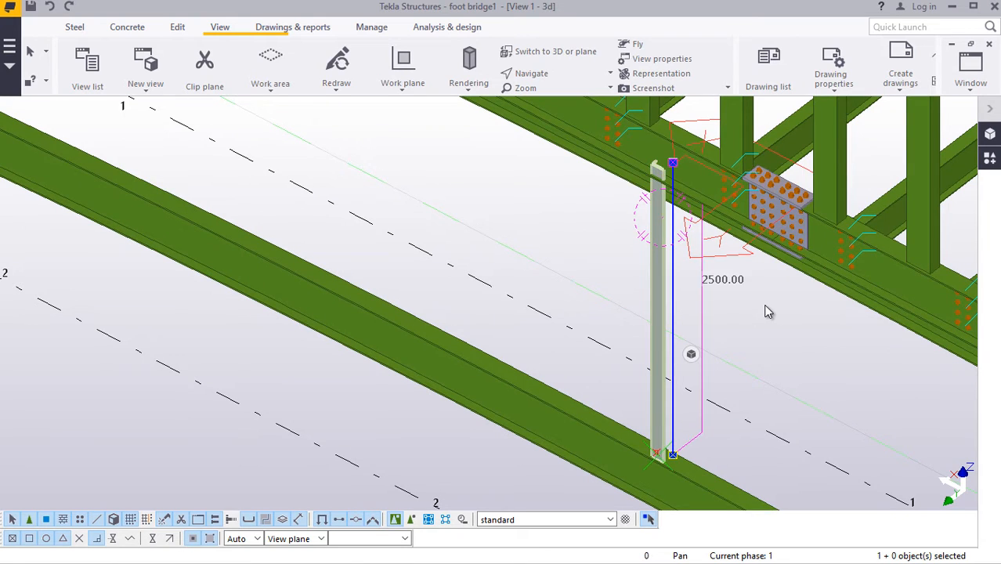
right_click(767, 310)
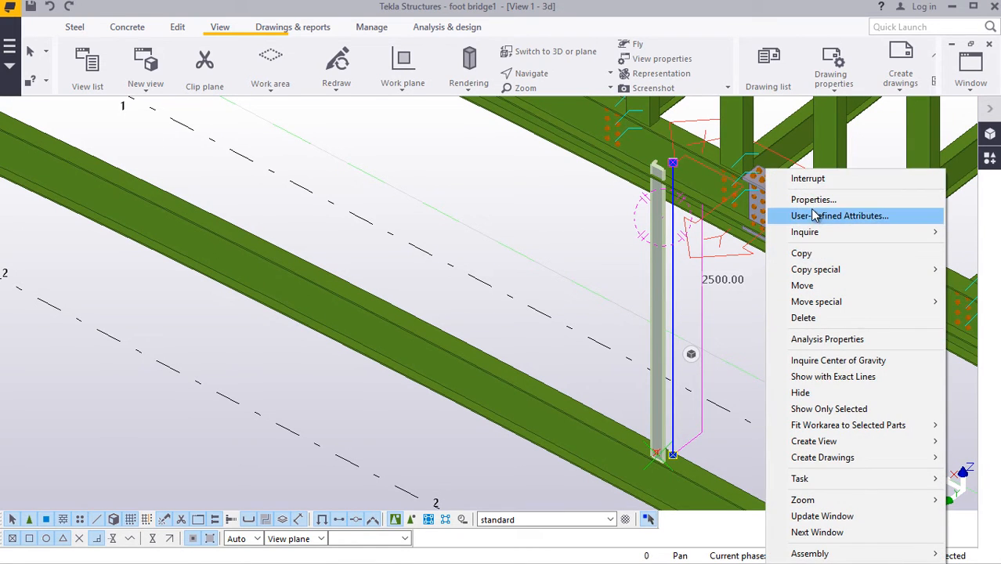
mouse_move(831, 270)
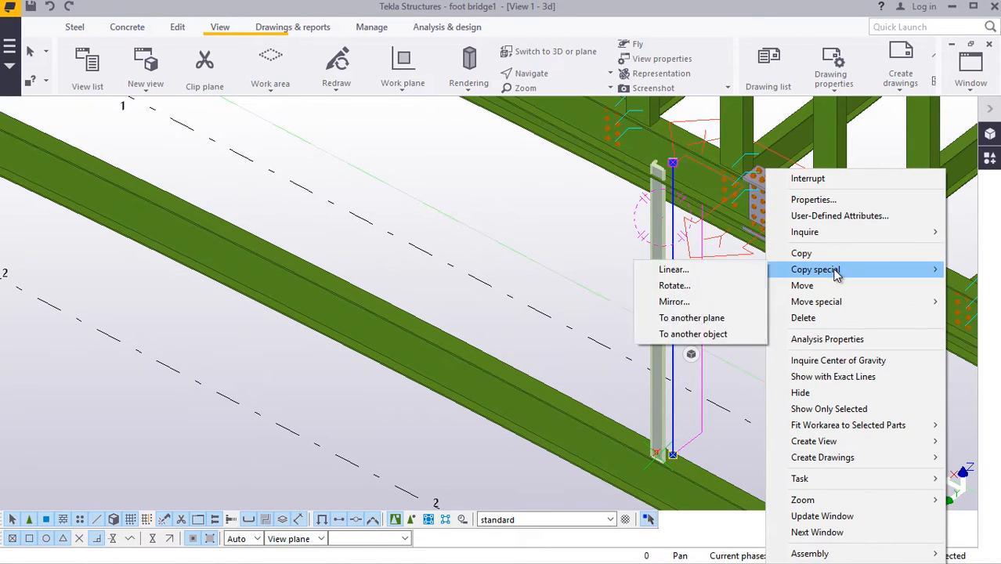
click(681, 270)
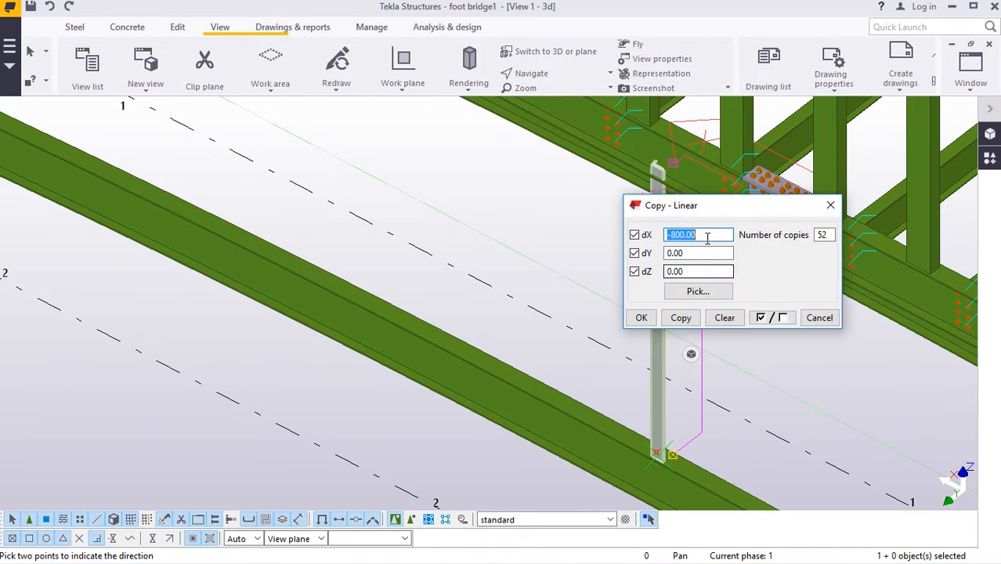
drag(719, 209, 318, 237)
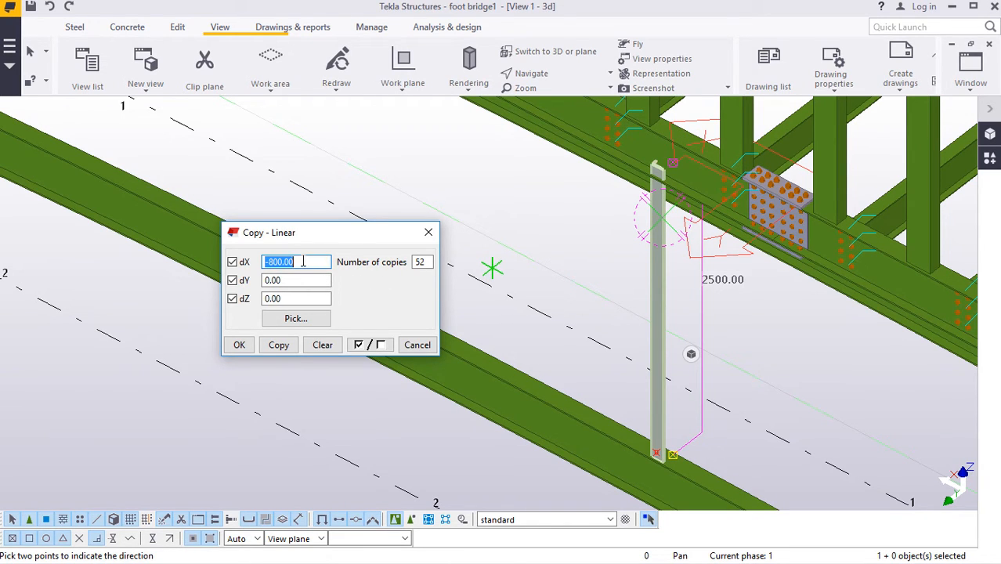
drag(302, 261, 269, 261)
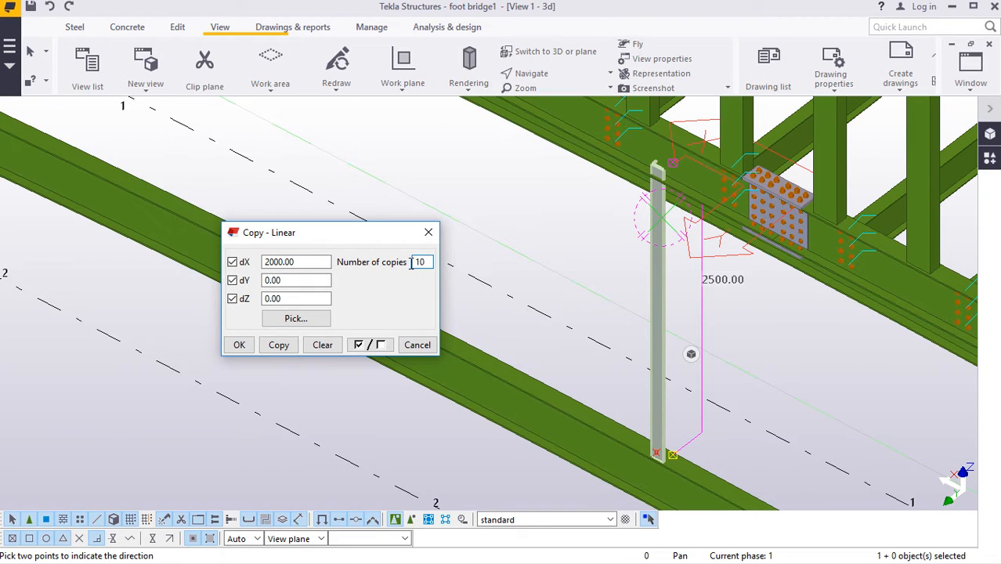
click(279, 350)
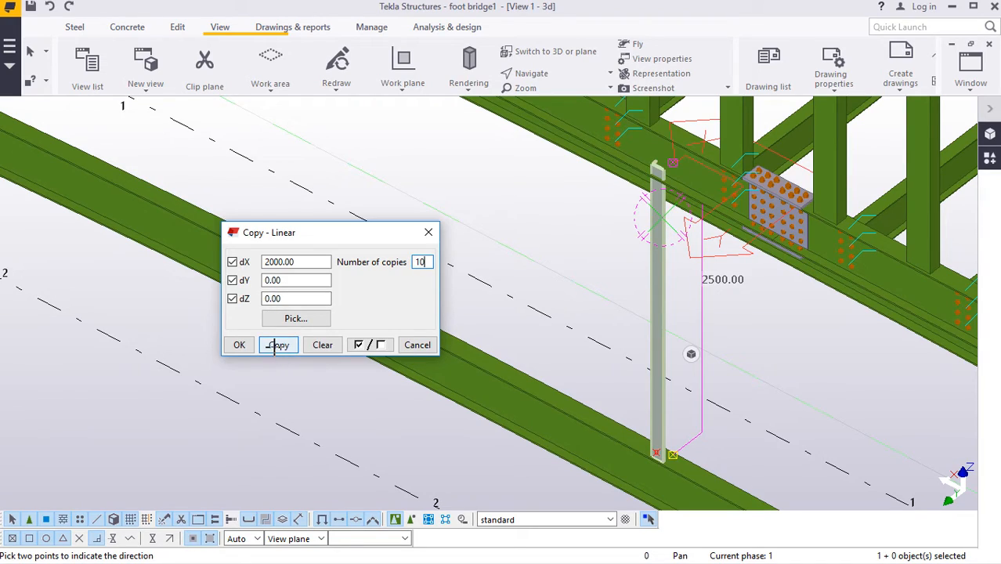
click(240, 346)
- Examine the row of copied columns towards the abutment, checking where their lower ends sit relative to the arch beam
scroll(415, 364, down, 6)
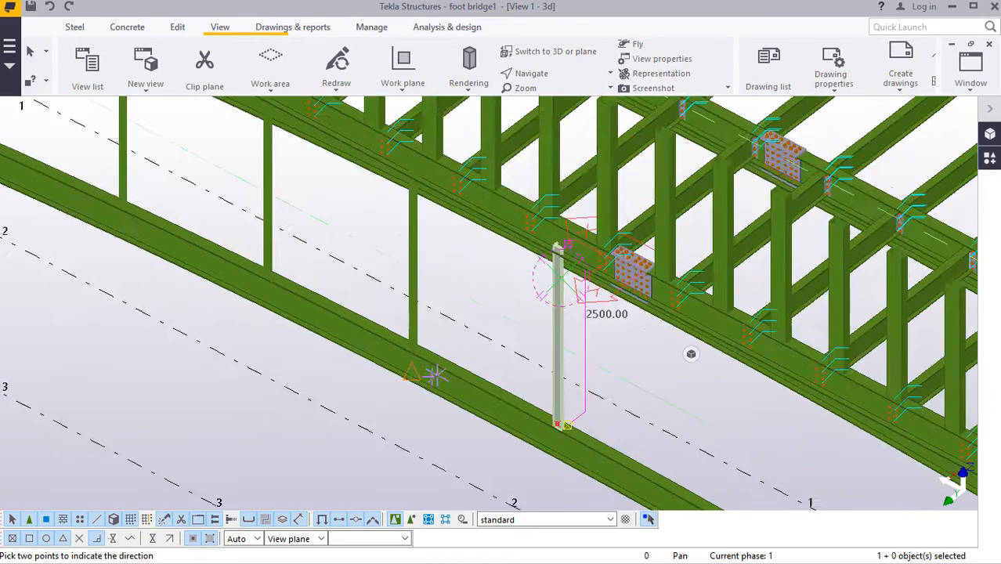
scroll(438, 374, down, 4)
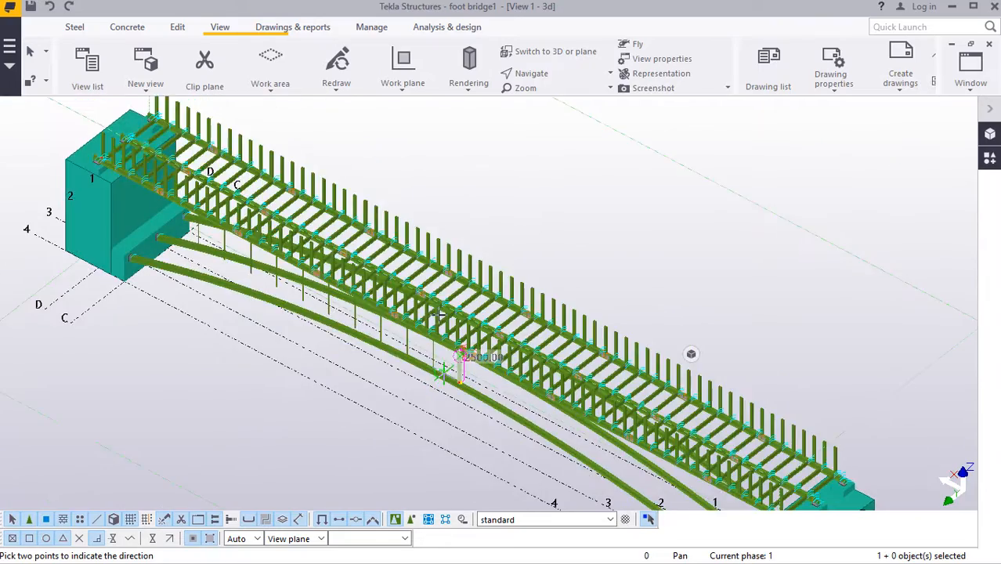
scroll(219, 233, up, 6)
scroll(157, 213, up, 5)
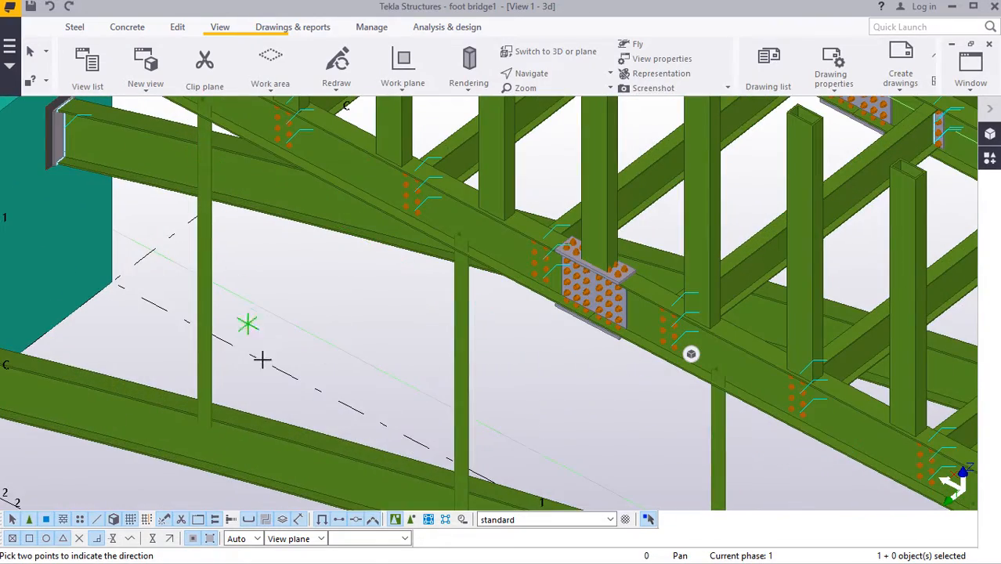
right_click(304, 322)
click(348, 327)
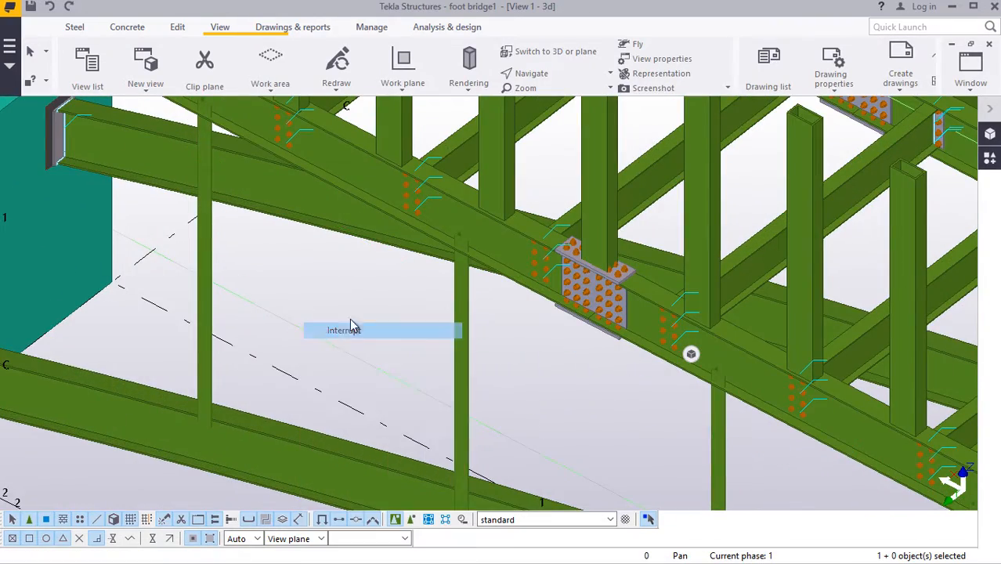
click(551, 75)
click(558, 95)
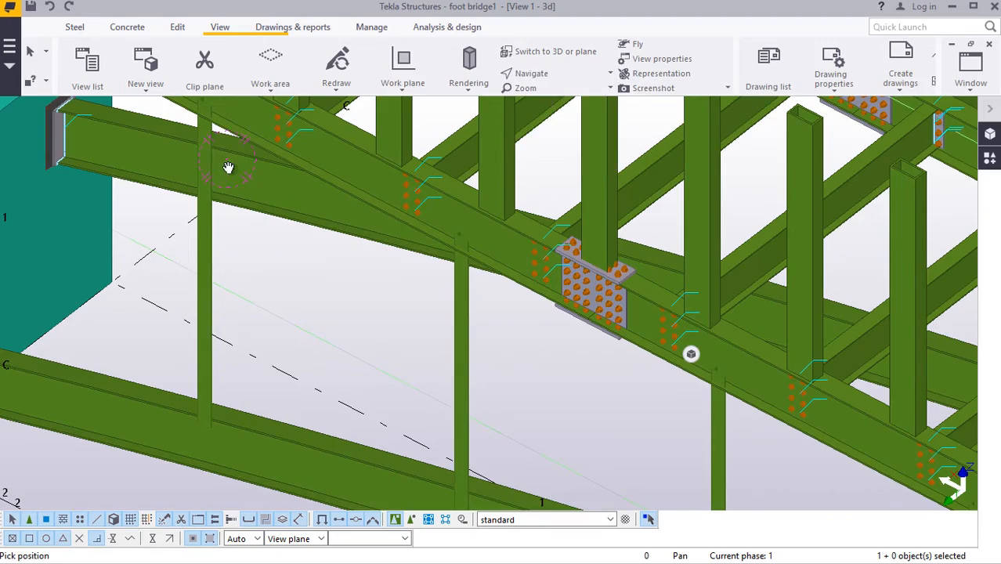
ctrl+middle_drag(228, 167, 333, 184)
scroll(344, 290, down, 5)
ctrl+middle_drag(433, 299, 527, 262)
scroll(490, 288, up, 5)
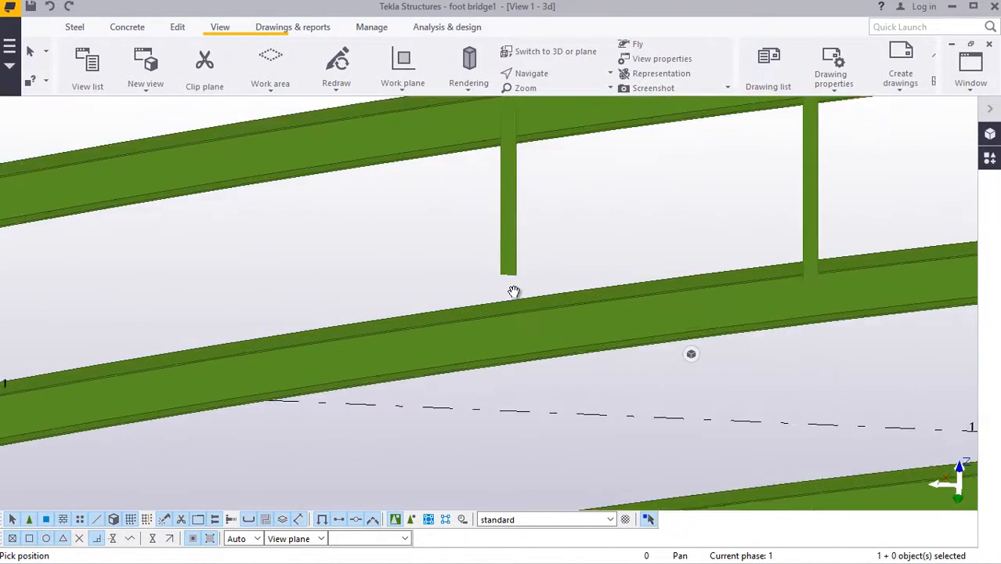
scroll(513, 291, up, 1)
right_click(573, 199)
click(584, 209)
- Set the bottom level of the copied column nearest the abutment to 3000
scroll(490, 264, up, 1)
click(509, 214)
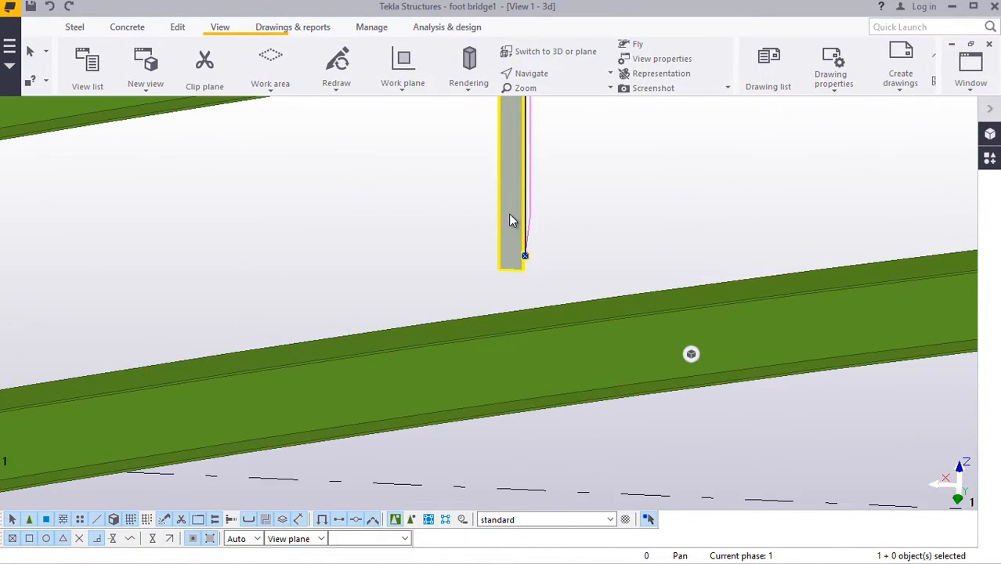
double_click(526, 217)
click(687, 152)
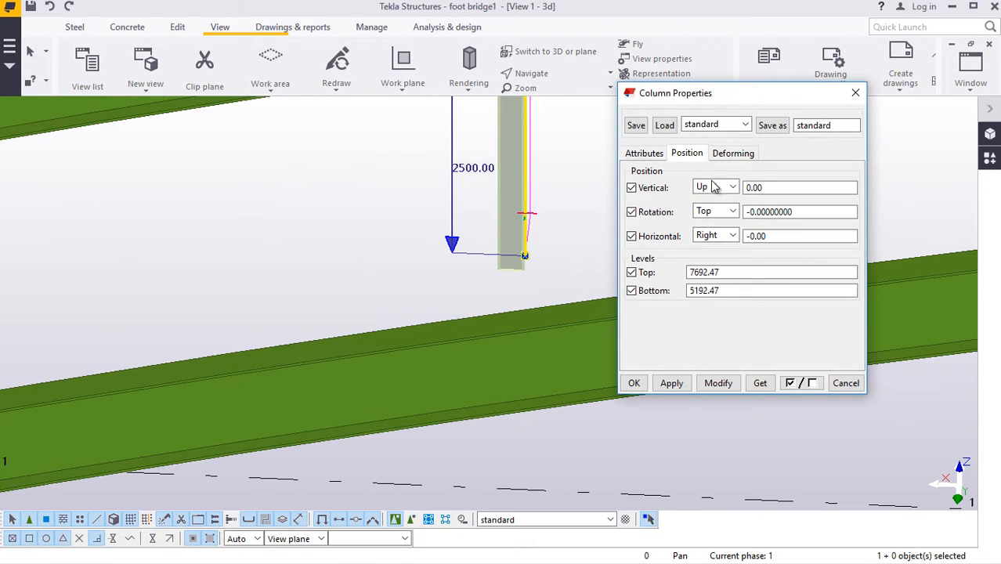
double_click(715, 291)
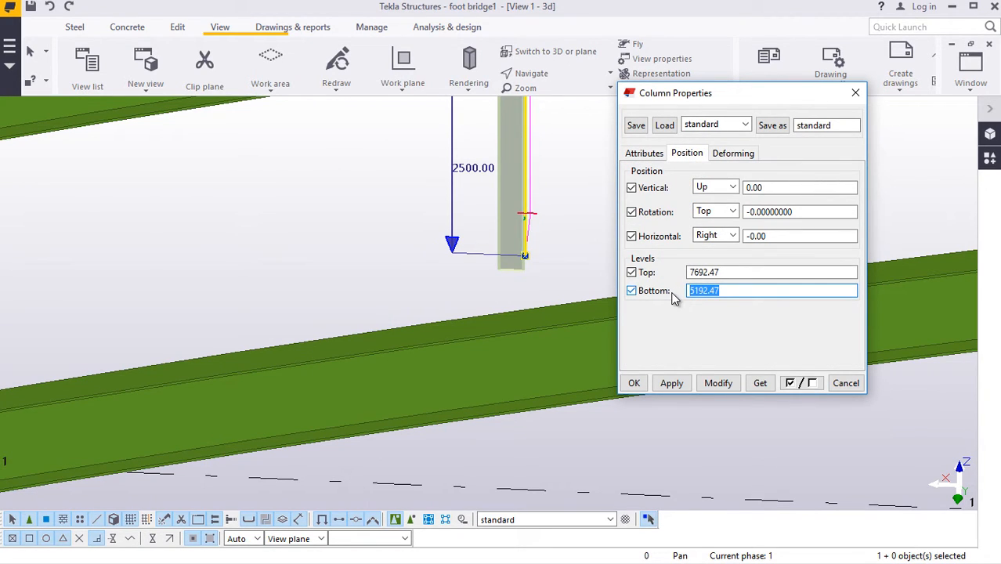
text(3000)
click(716, 383)
click(635, 383)
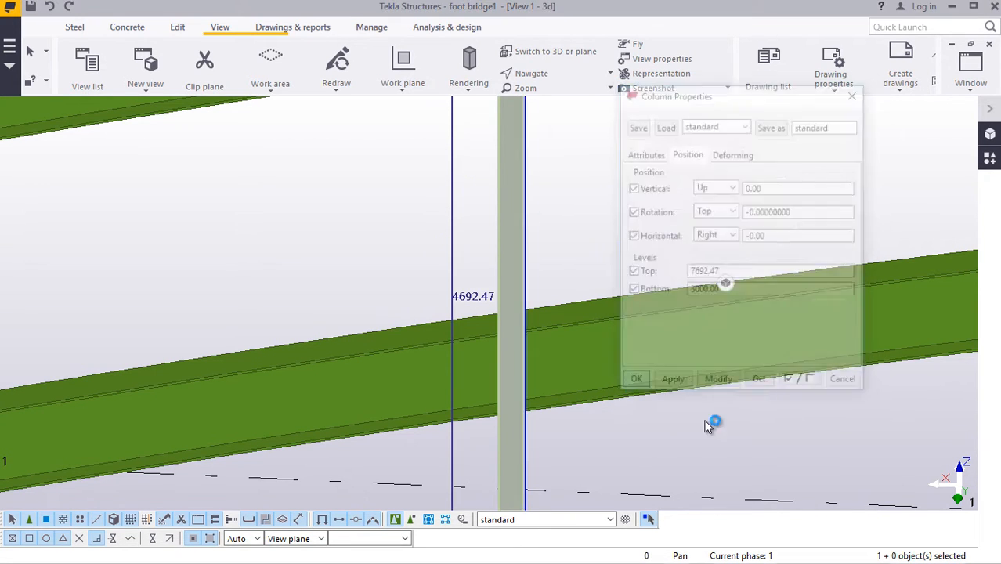
- Adjust the bottom level of the second column from the abutment through 3000 and 3300 to 3500
scroll(262, 194, down, 3)
scroll(373, 385, up, 1)
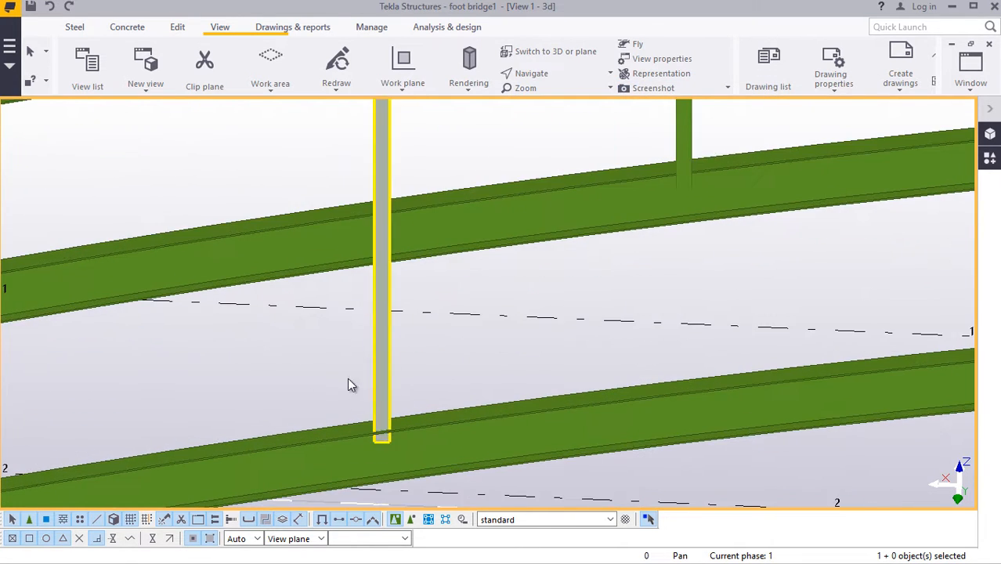
scroll(347, 377, down, 2)
double_click(536, 217)
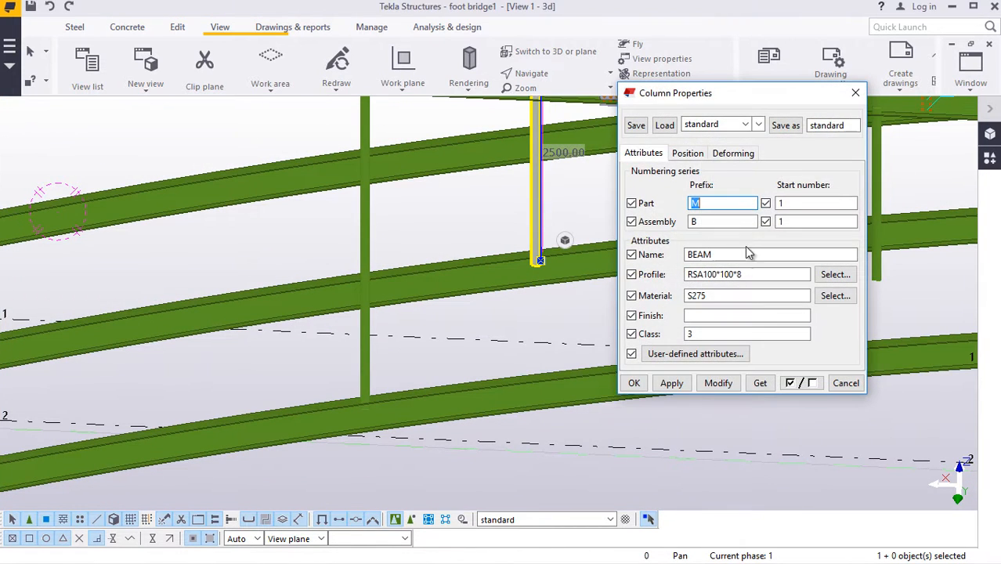
click(699, 155)
drag(723, 290, 670, 300)
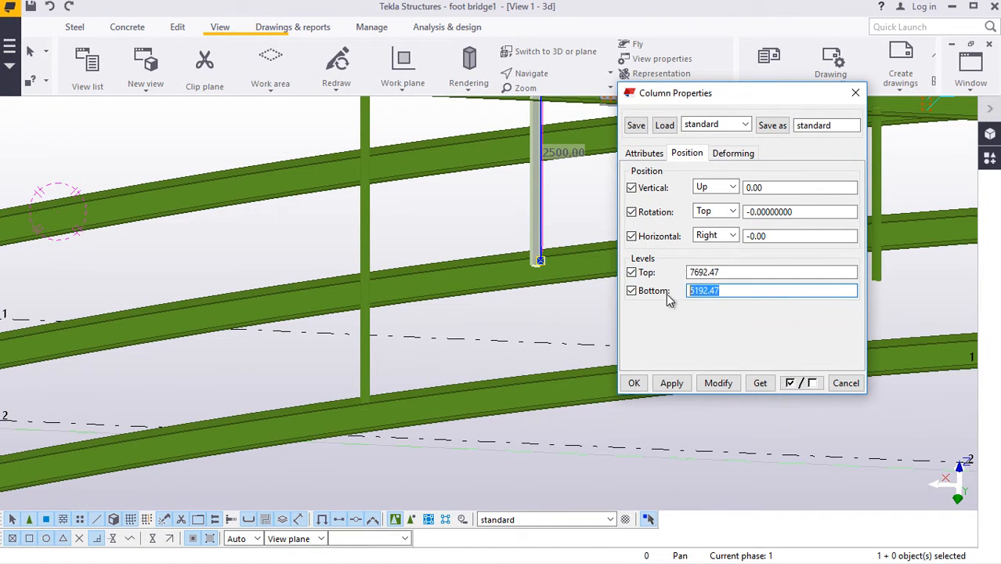
text(30)
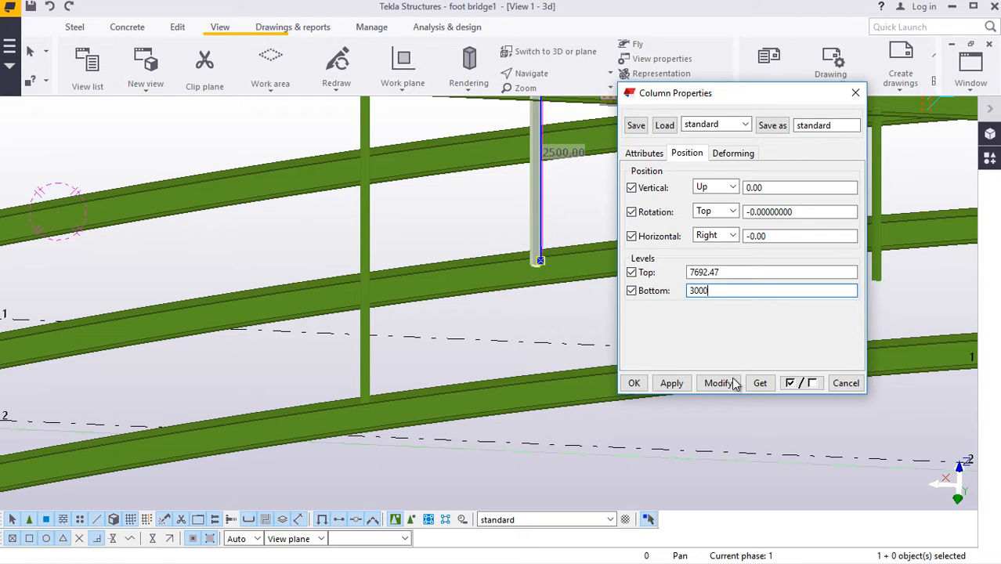
text(00)
click(718, 383)
click(719, 291)
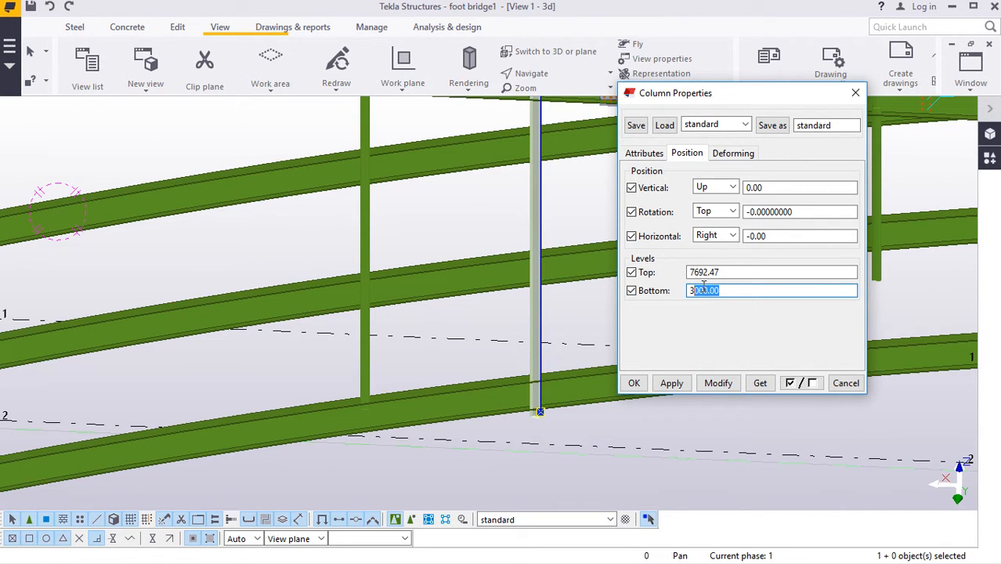
text(3300)
click(719, 383)
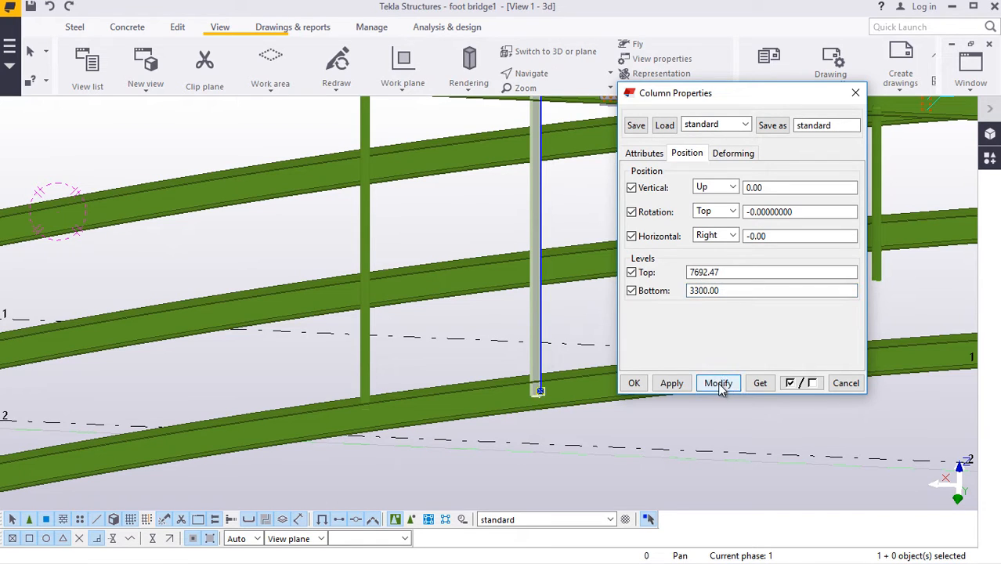
drag(730, 291, 703, 290)
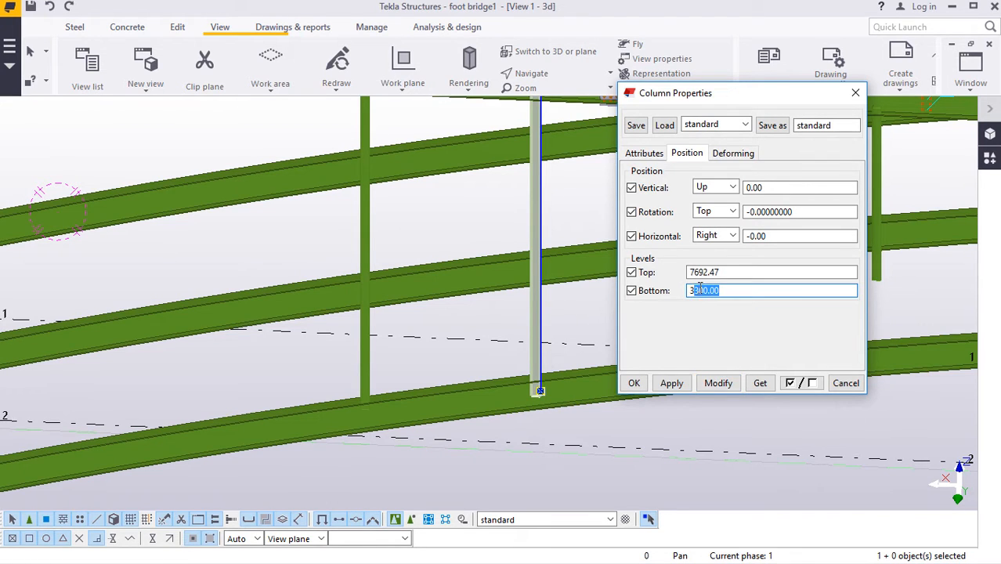
click(720, 383)
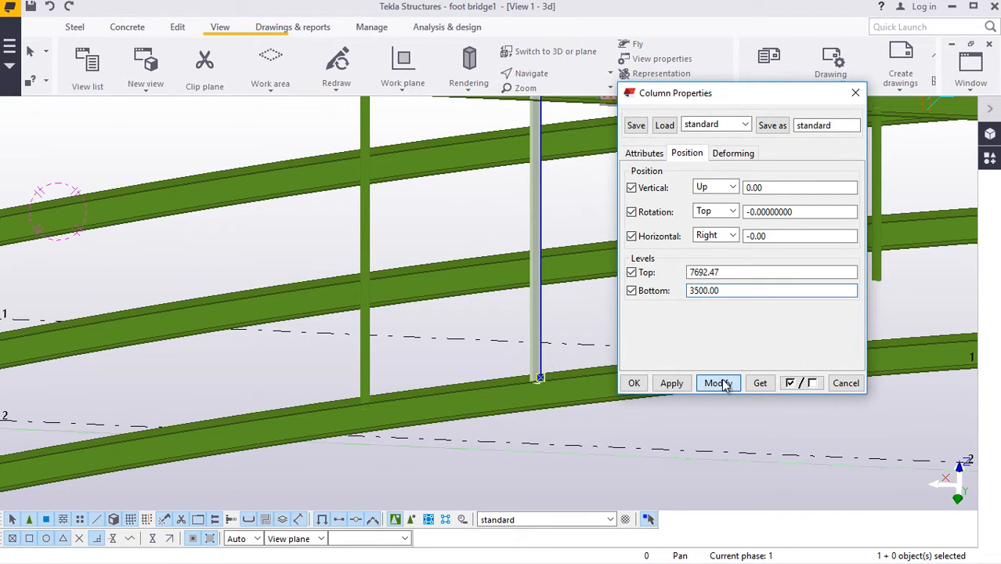
click(634, 383)
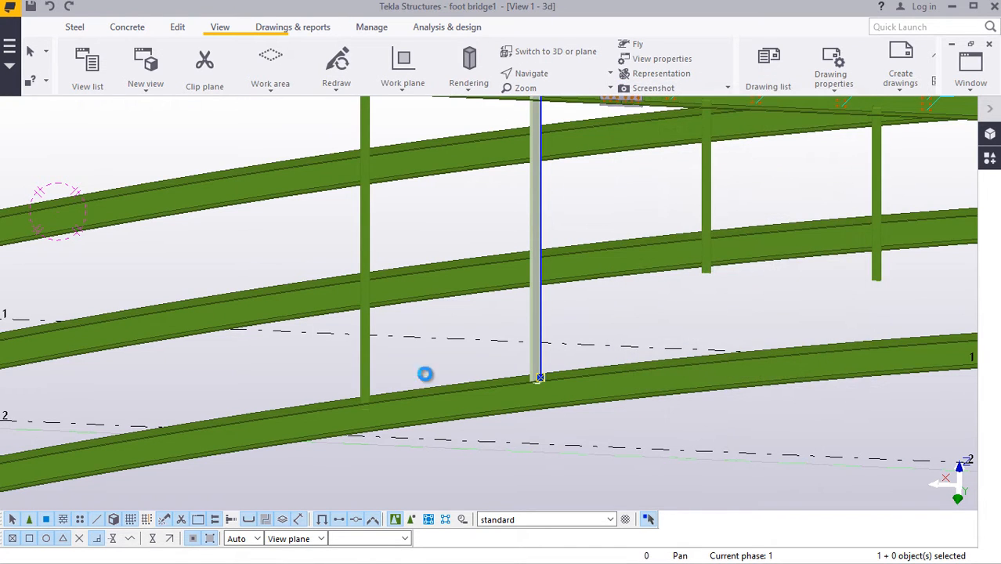
scroll(749, 431, down, 3)
scroll(703, 415, up, 2)
scroll(702, 415, up, 1)
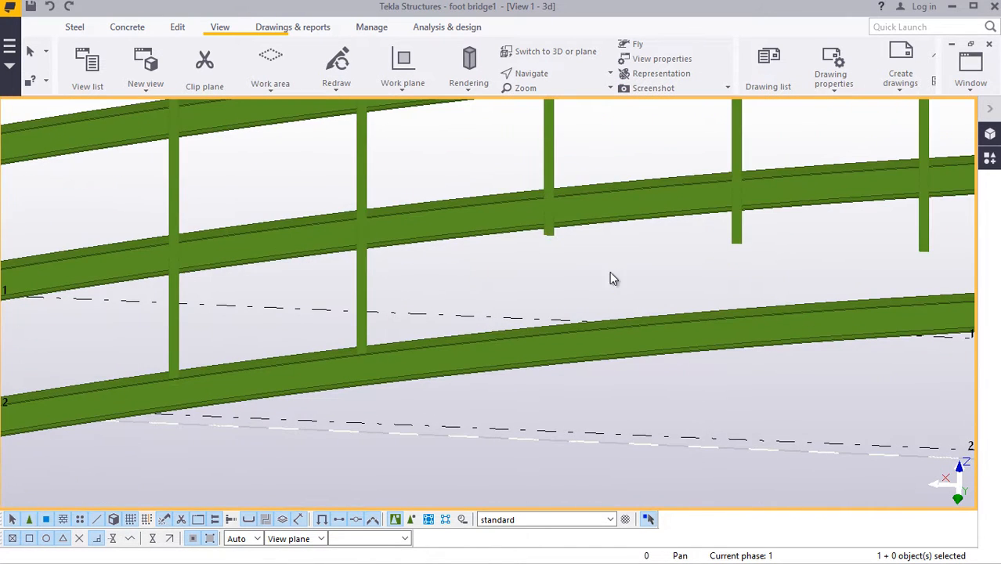
click(548, 145)
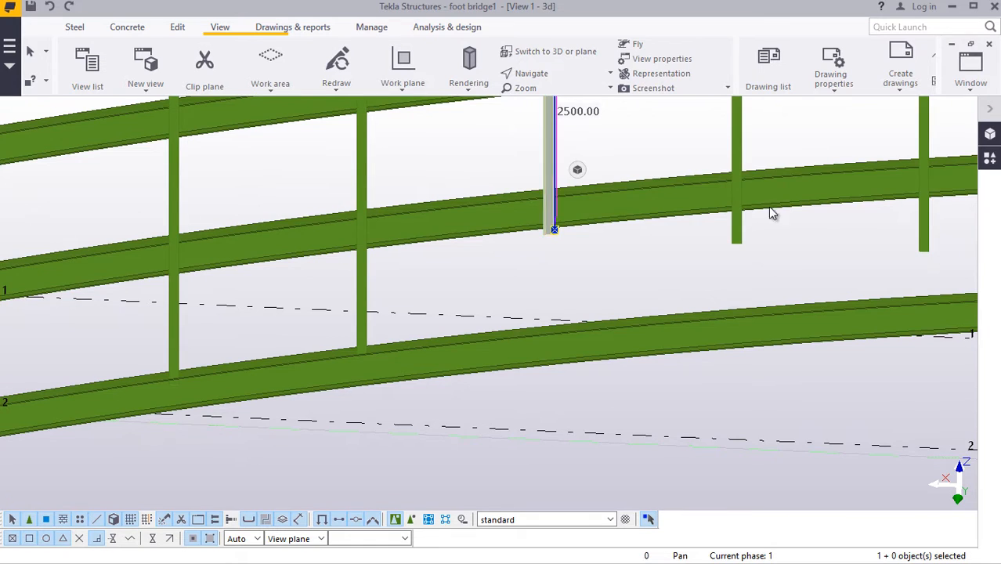
shift+click(740, 133)
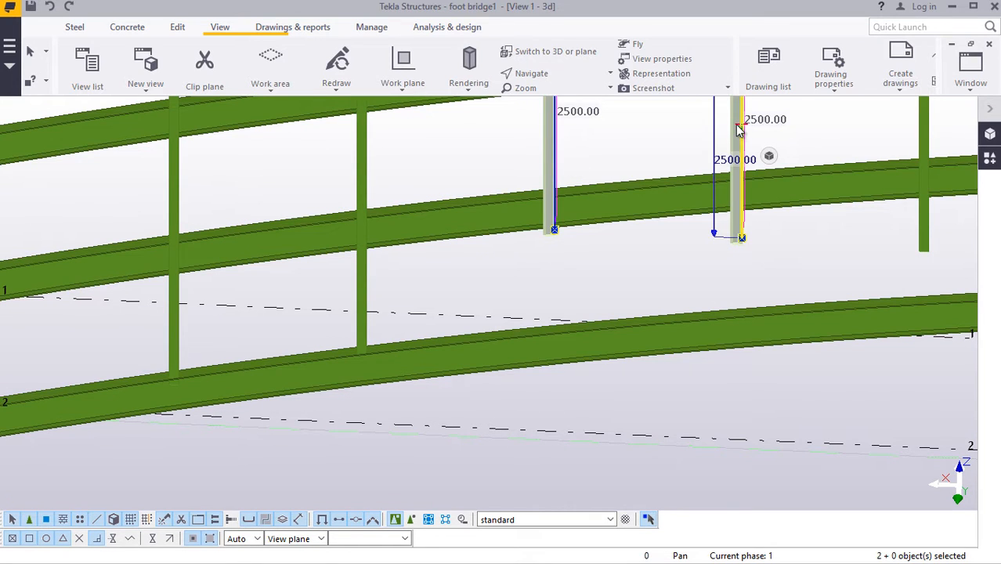
double_click(743, 129)
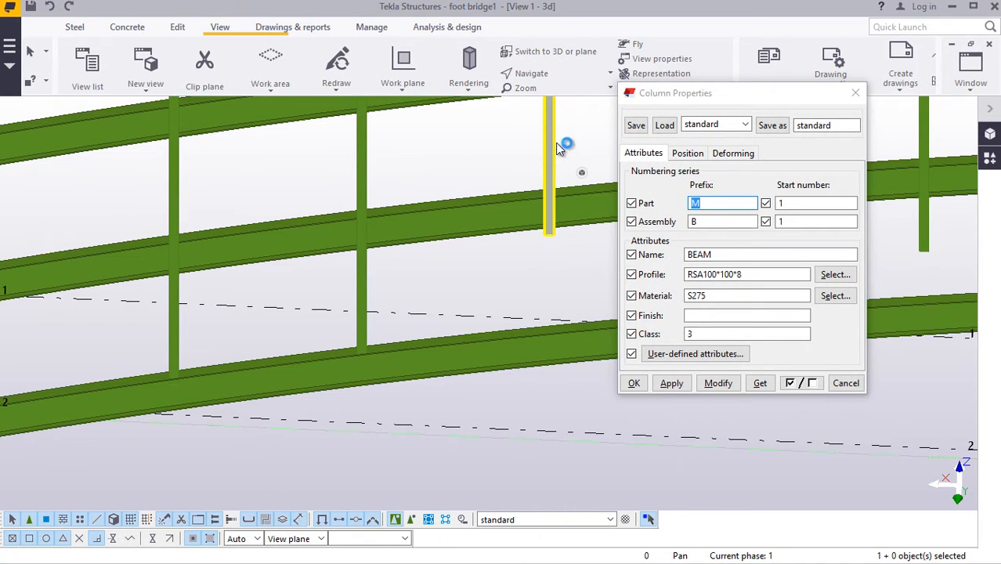
shift+click(553, 144)
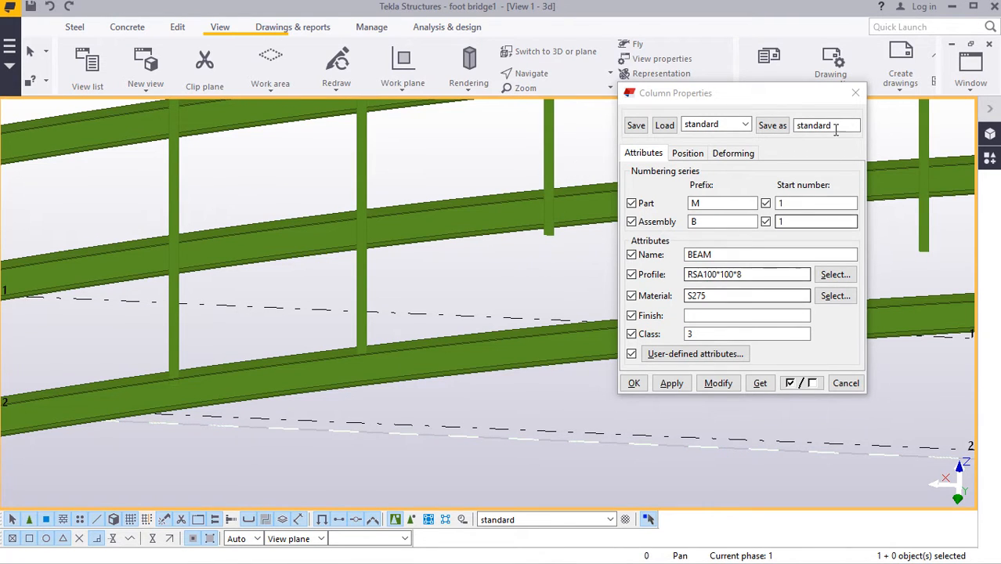
click(855, 93)
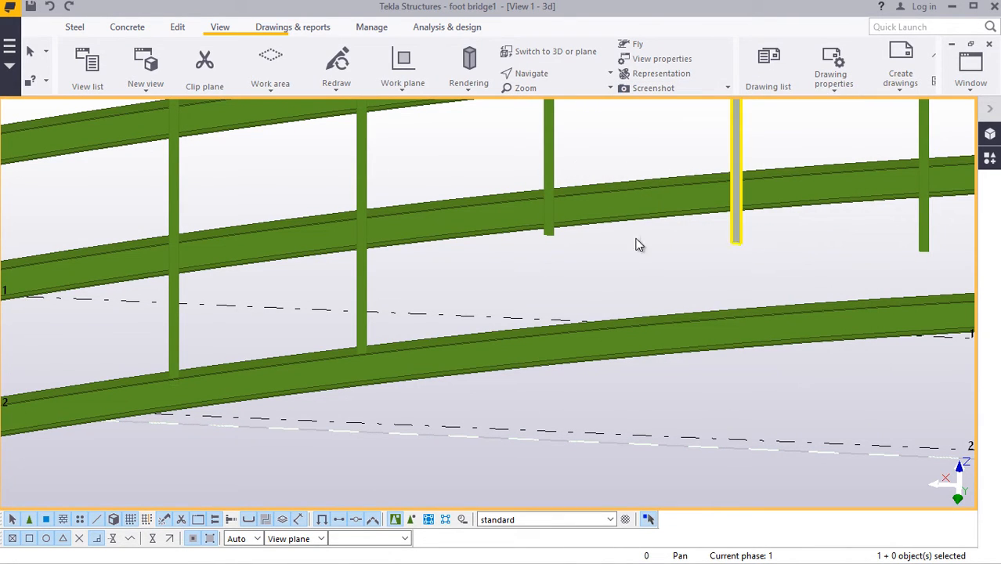
- Set the bottom level of the third and fourth columns from the abutment together to 3100
click(552, 146)
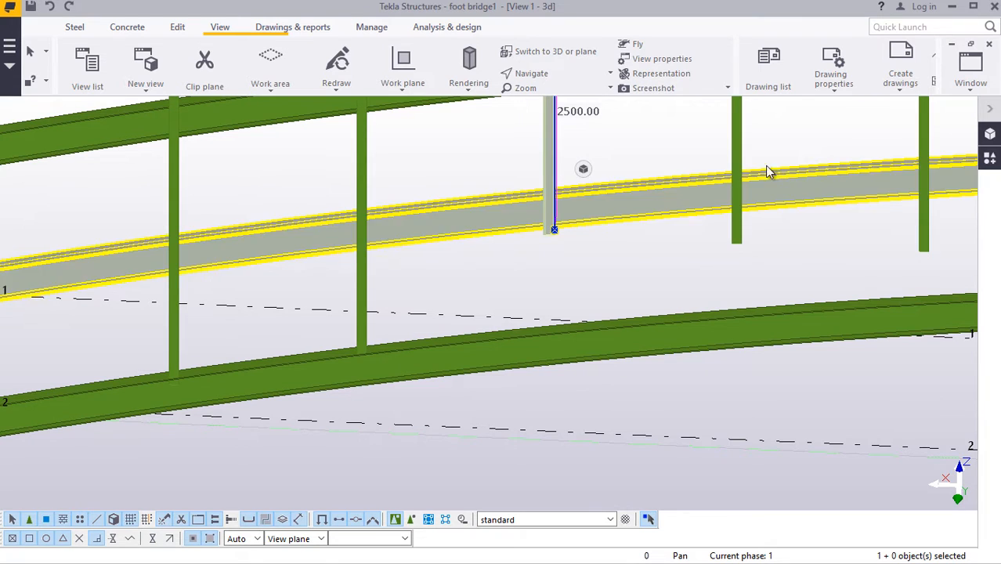
ctrl+click(738, 136)
double_click(742, 139)
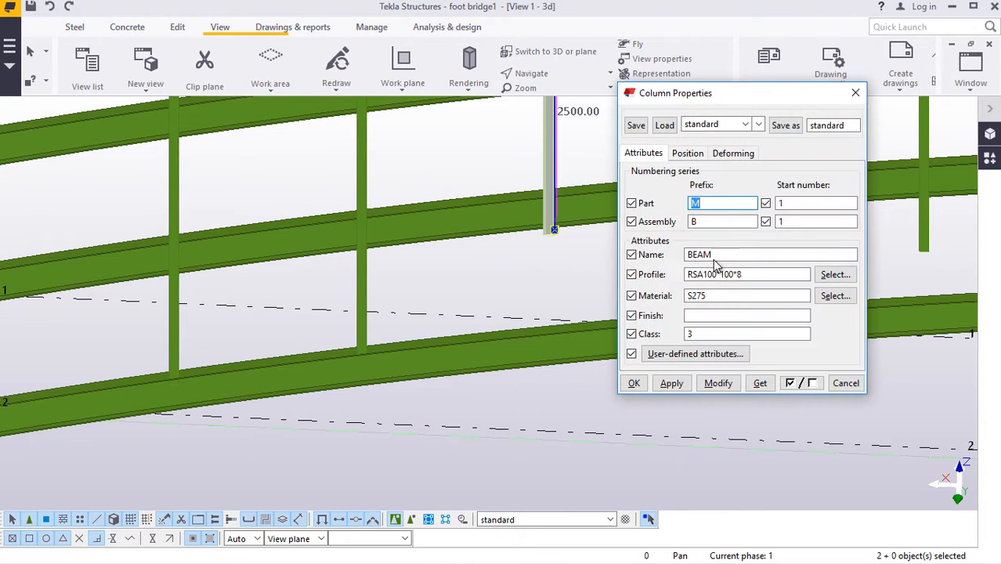
click(687, 152)
drag(735, 290, 689, 290)
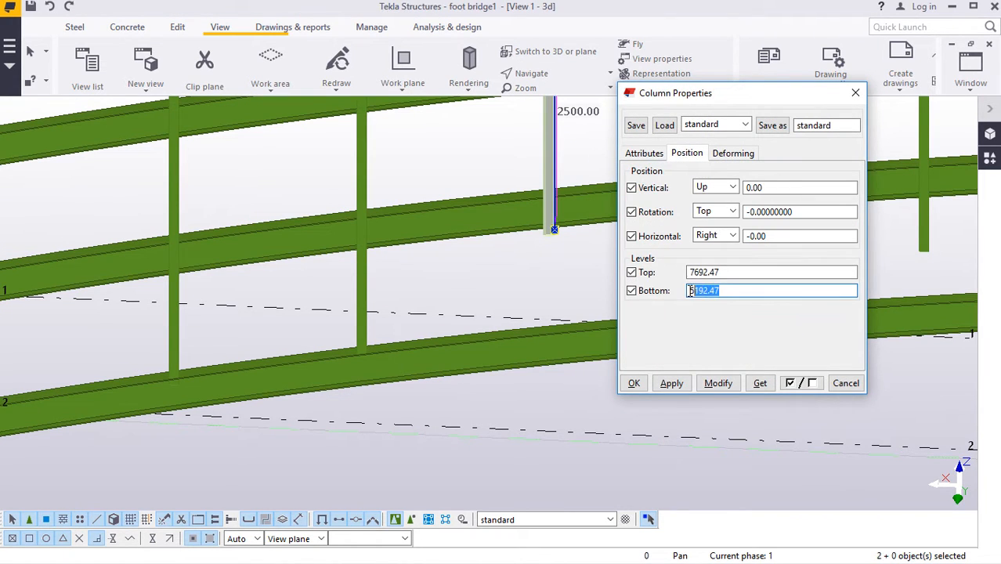
text(3100)
click(722, 381)
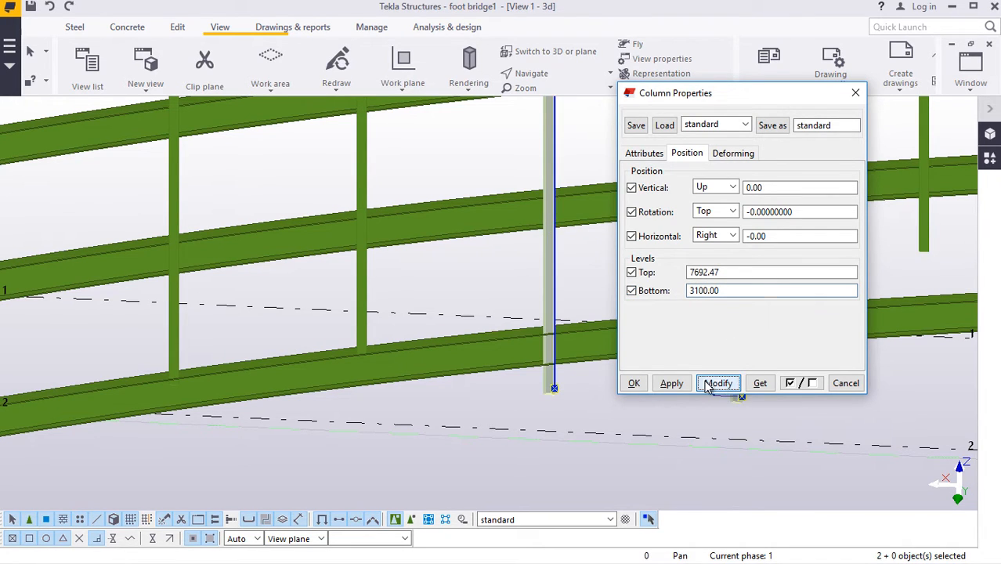
click(634, 383)
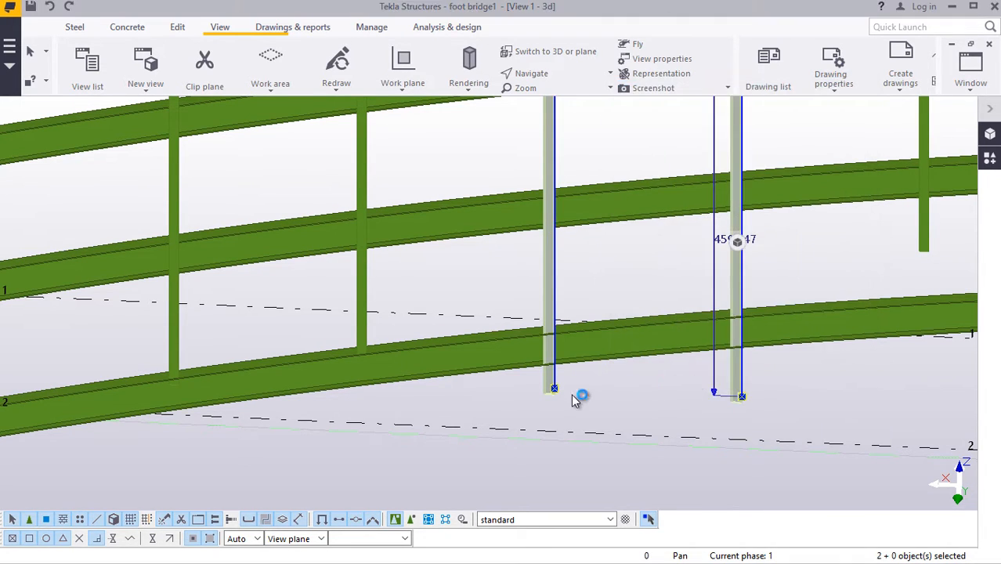
- Adjust the bottom level of the third and fourth columns together through 3600 and 4000 to 3800
scroll(578, 397, up, 2)
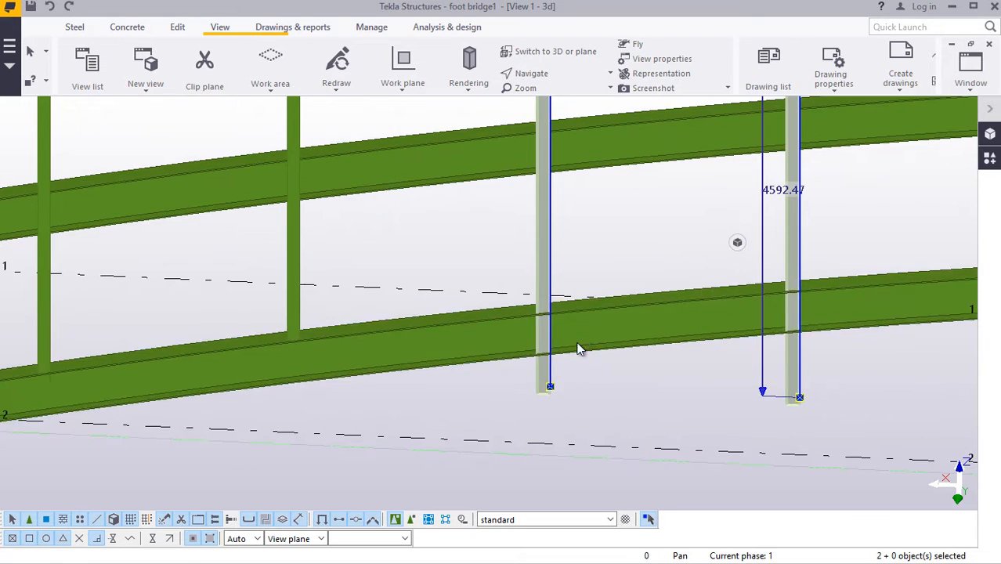
click(546, 205)
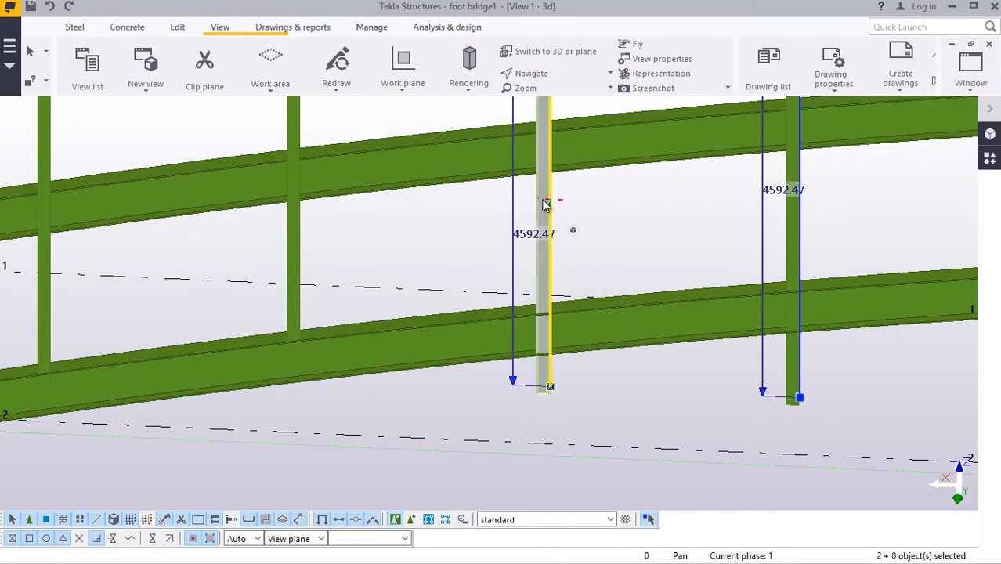
ctrl+double_click(793, 225)
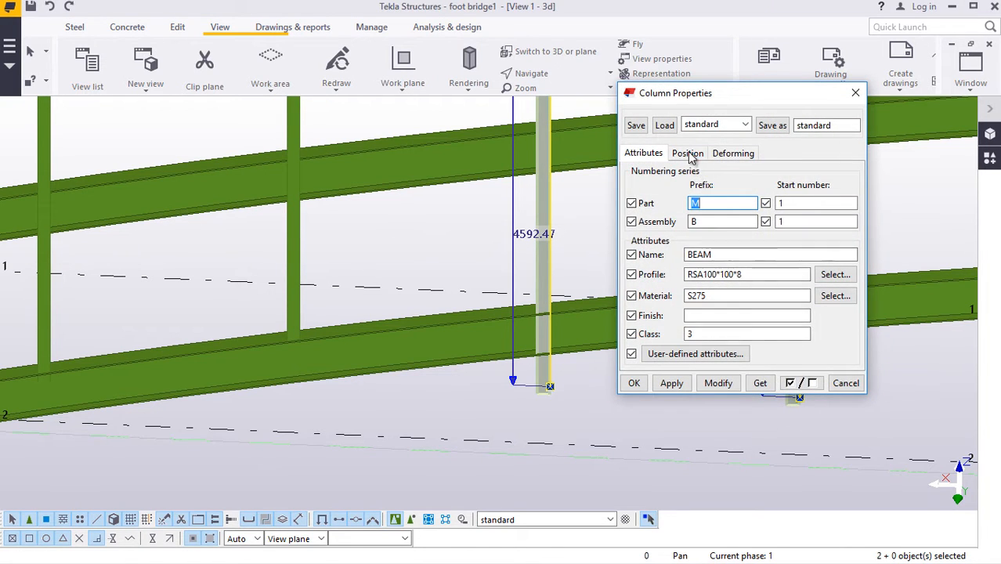
click(690, 154)
drag(730, 292, 689, 293)
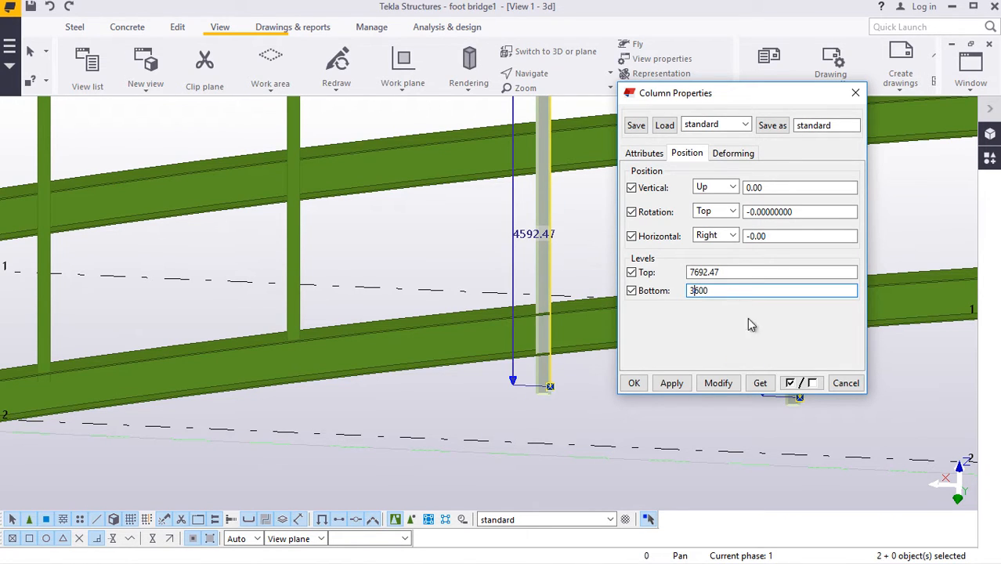
text(3600)
click(718, 383)
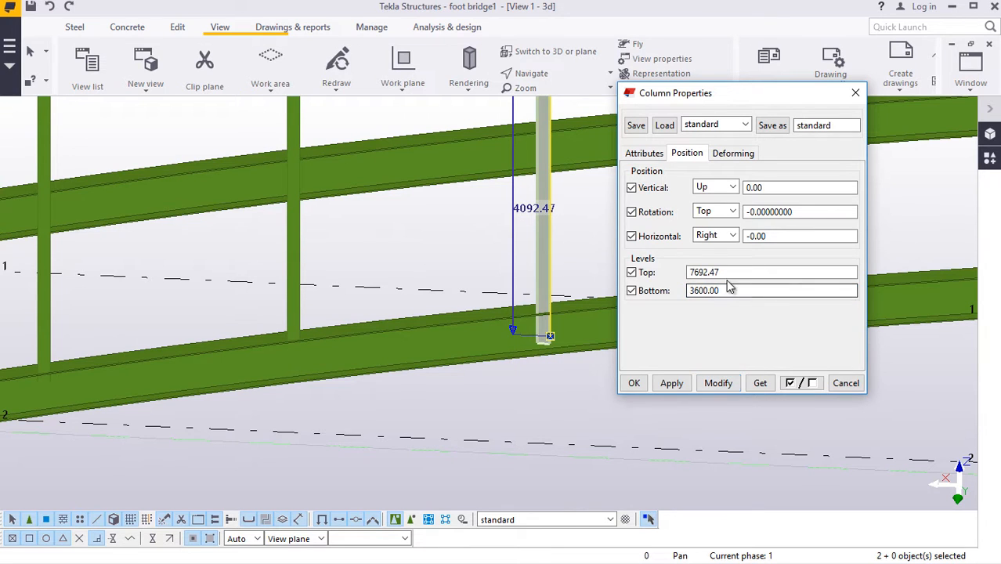
drag(727, 290, 681, 294)
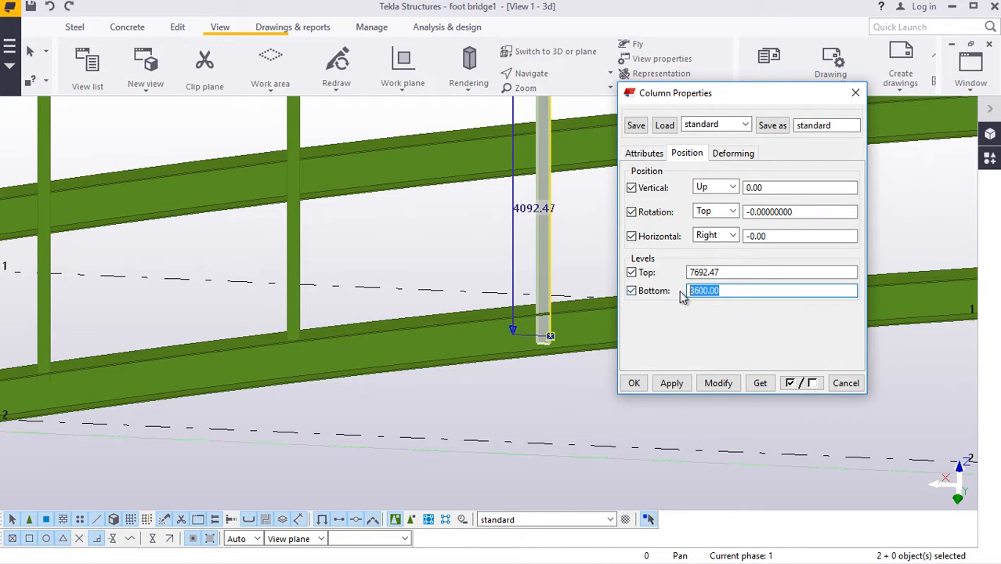
text(4000)
click(718, 383)
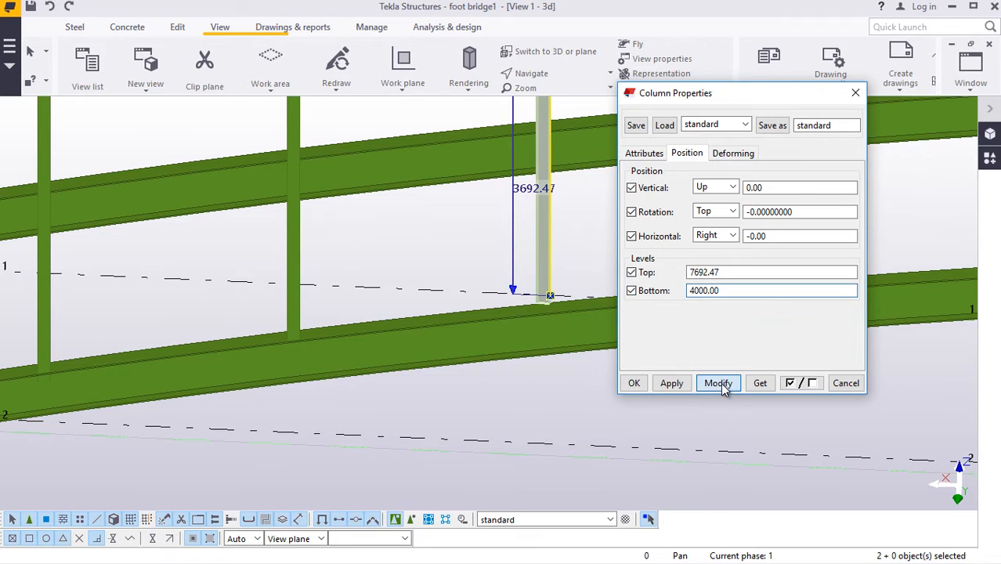
drag(726, 290, 701, 289)
text(3800)
click(718, 383)
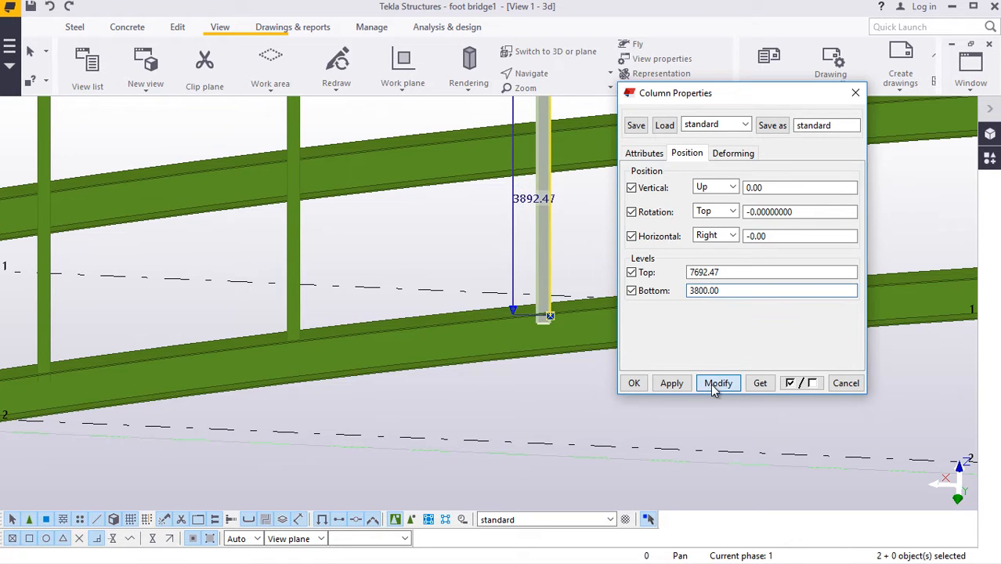
click(633, 383)
- Set the bottom level of the fourth column from the abutment alone to 4100
scroll(772, 402, up, 2)
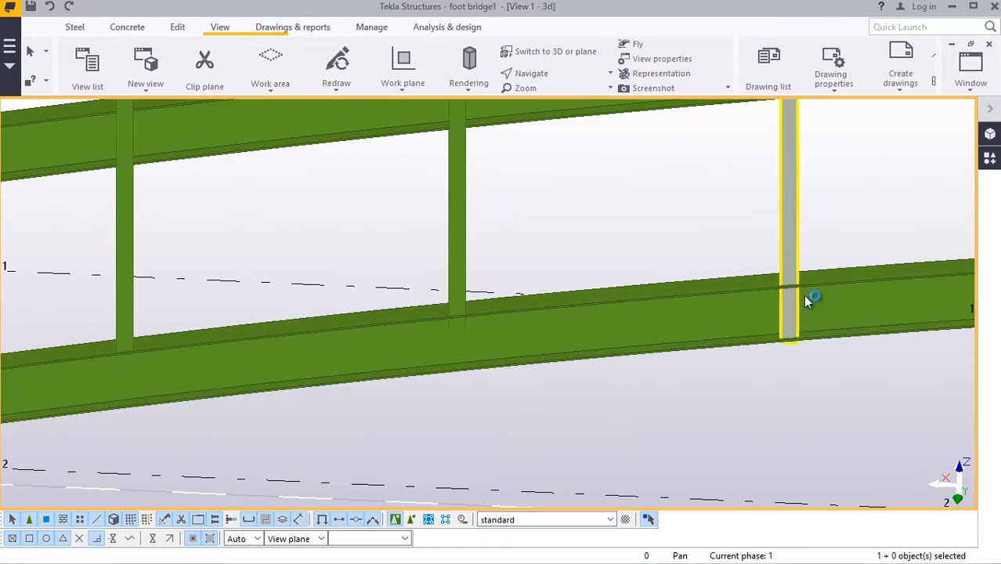
double_click(788, 167)
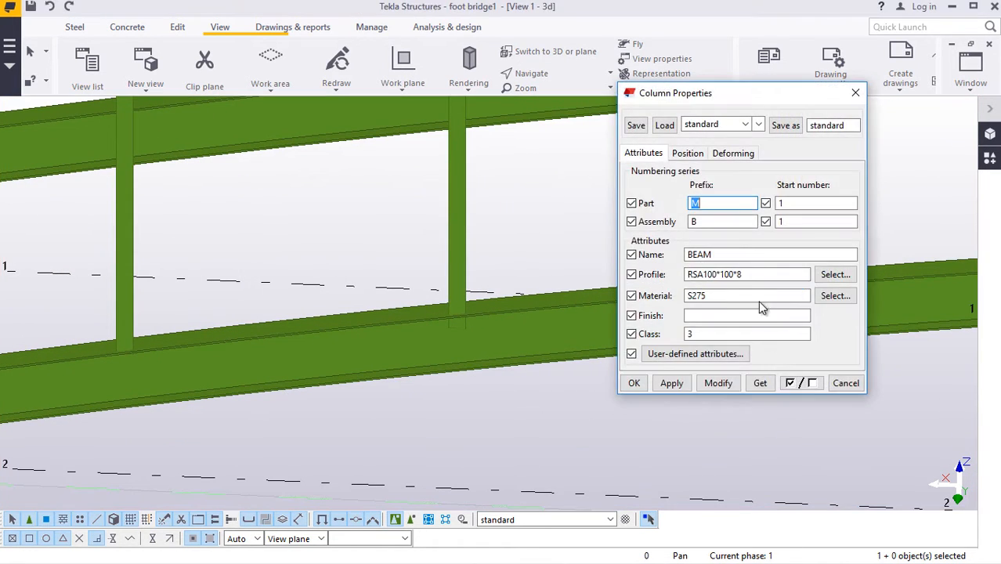
click(687, 153)
click(715, 291)
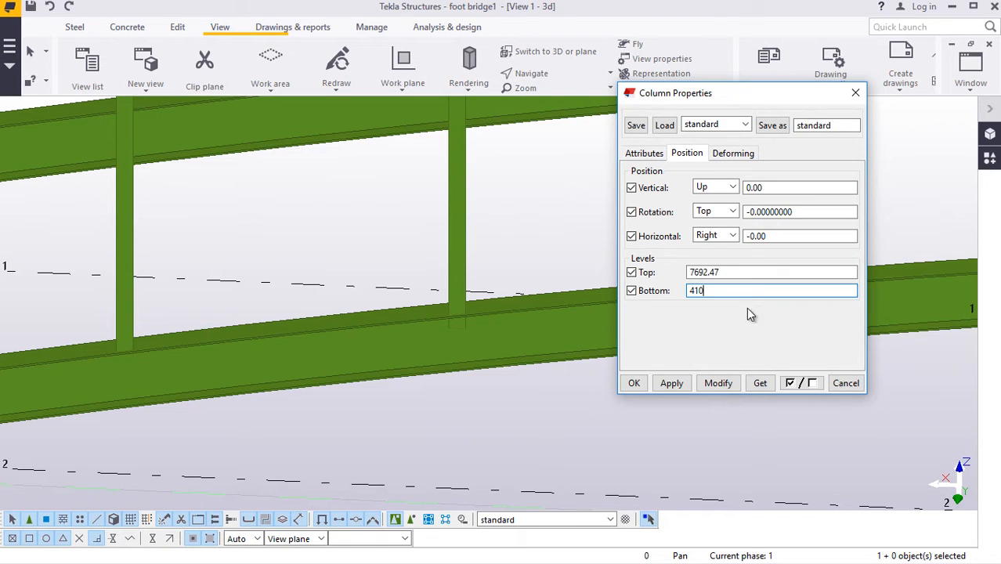
click(663, 384)
click(633, 383)
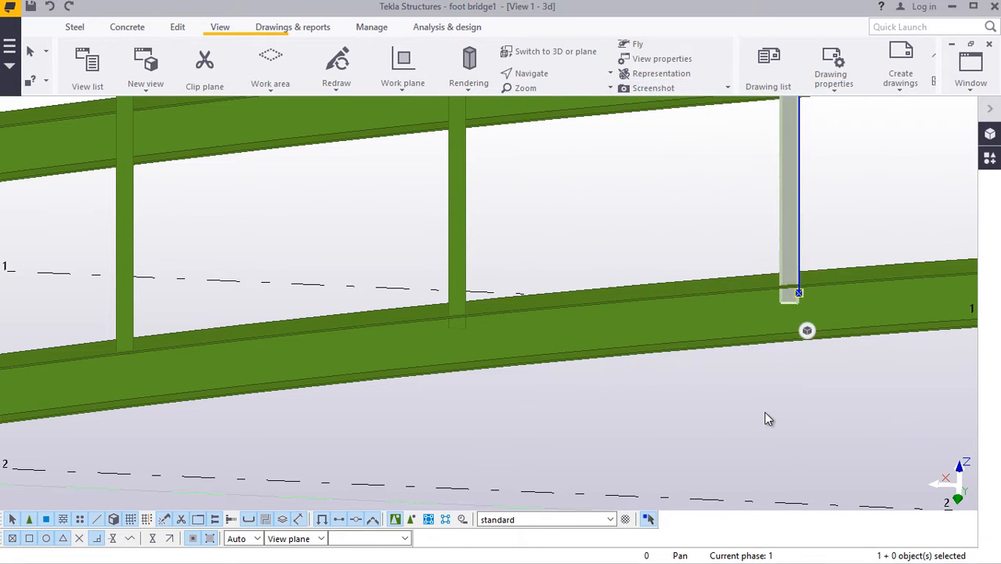
- Set the bottom level of the fifth column from the abutment to 4500 so it reaches the arch beam
scroll(454, 345, down, 2)
scroll(733, 309, down, 3)
scroll(706, 308, up, 5)
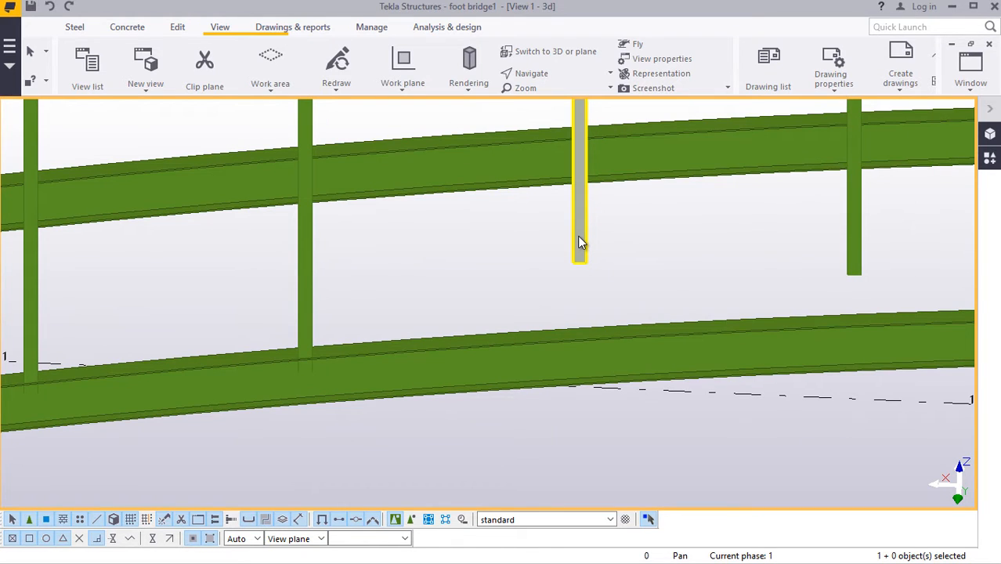
double_click(581, 242)
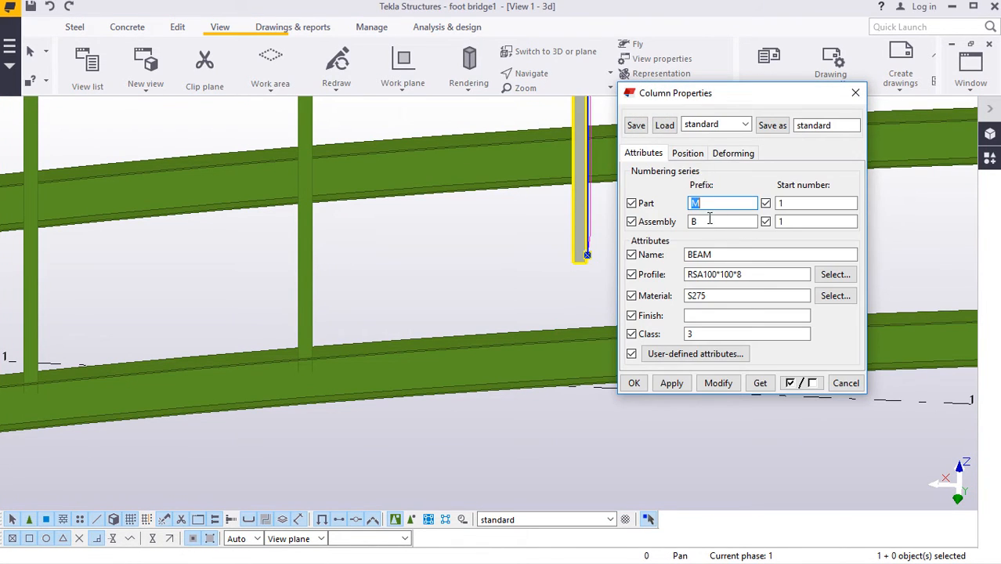
click(687, 153)
drag(726, 291, 684, 300)
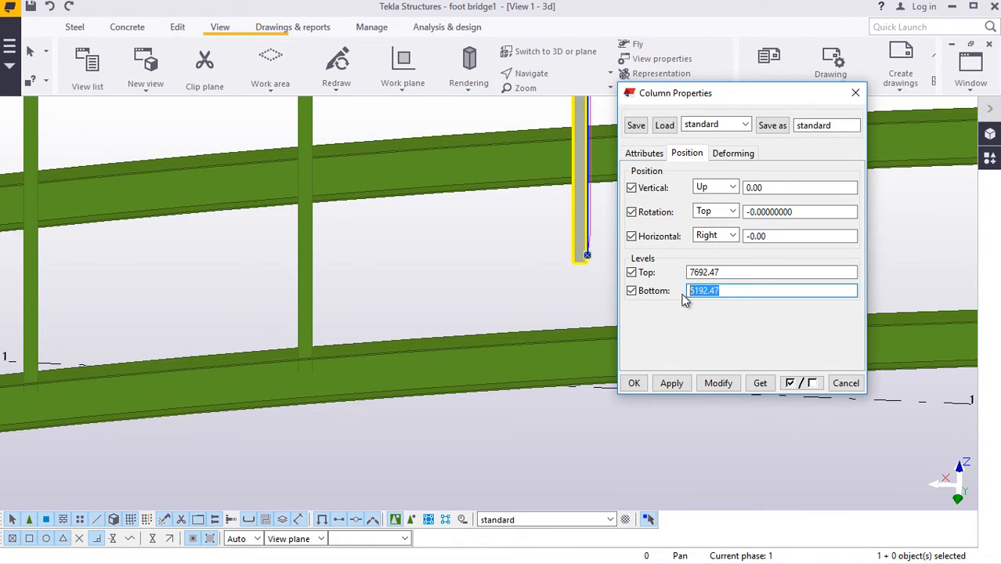
text(4500)
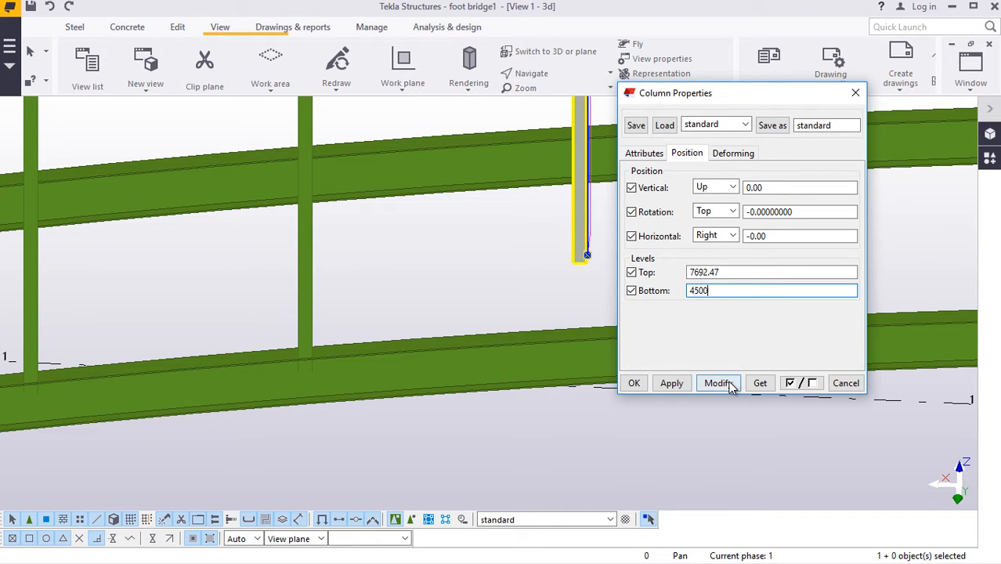
click(718, 383)
click(637, 384)
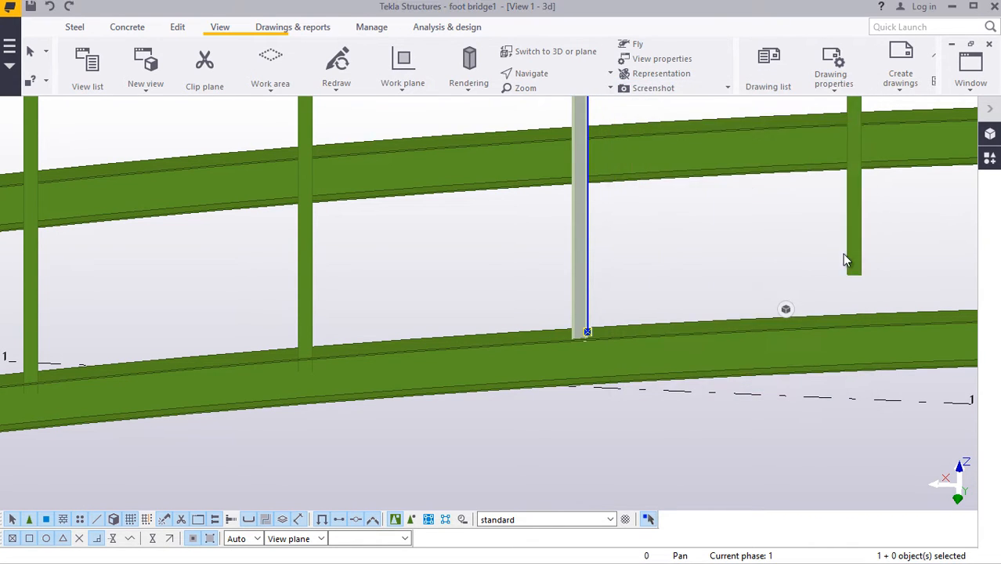
- Set the bottom level of the sixth column from the abutment to 4600
click(848, 253)
scroll(678, 260, down, 3)
scroll(678, 260, up, 4)
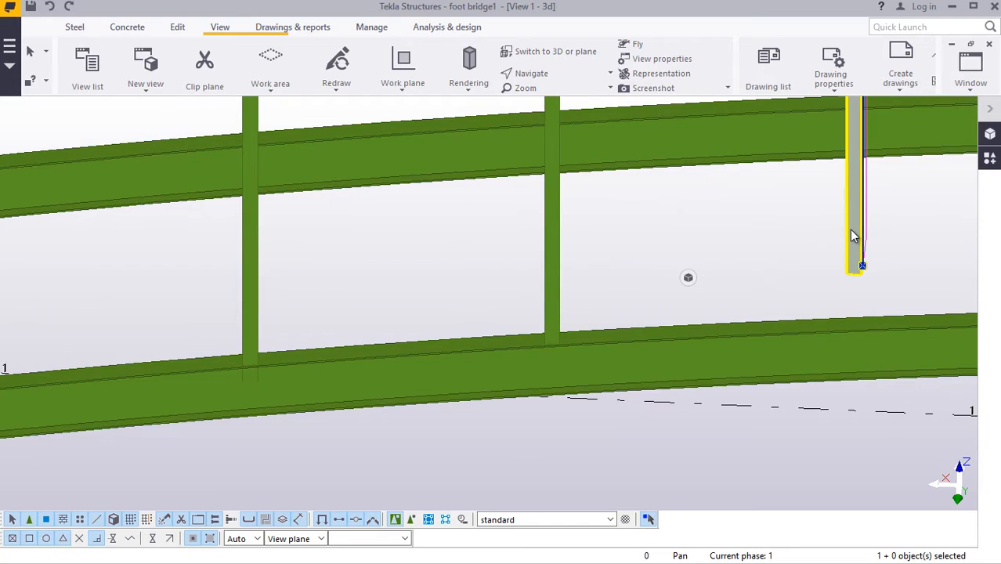
double_click(857, 228)
click(686, 154)
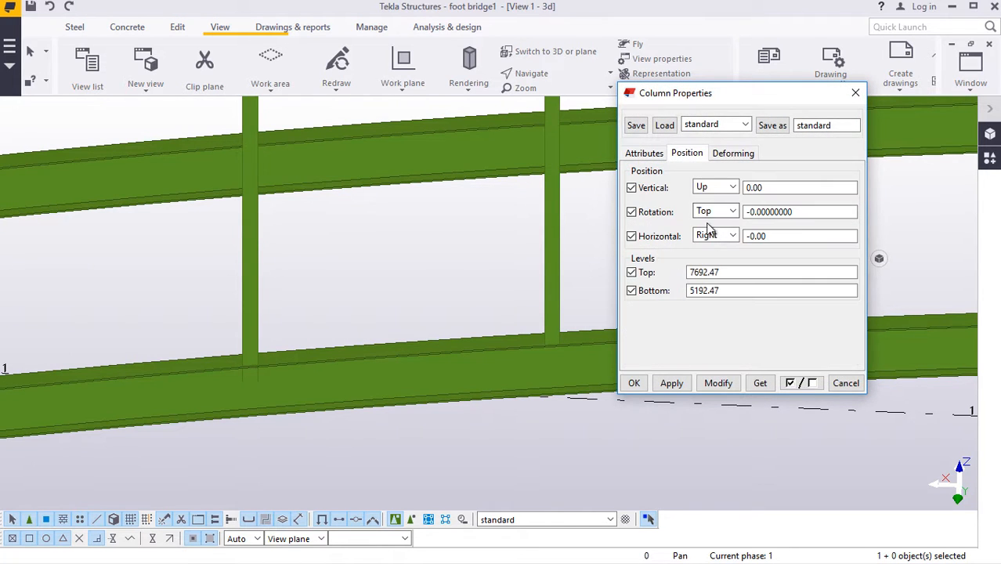
click(728, 290)
drag(728, 290, 679, 289)
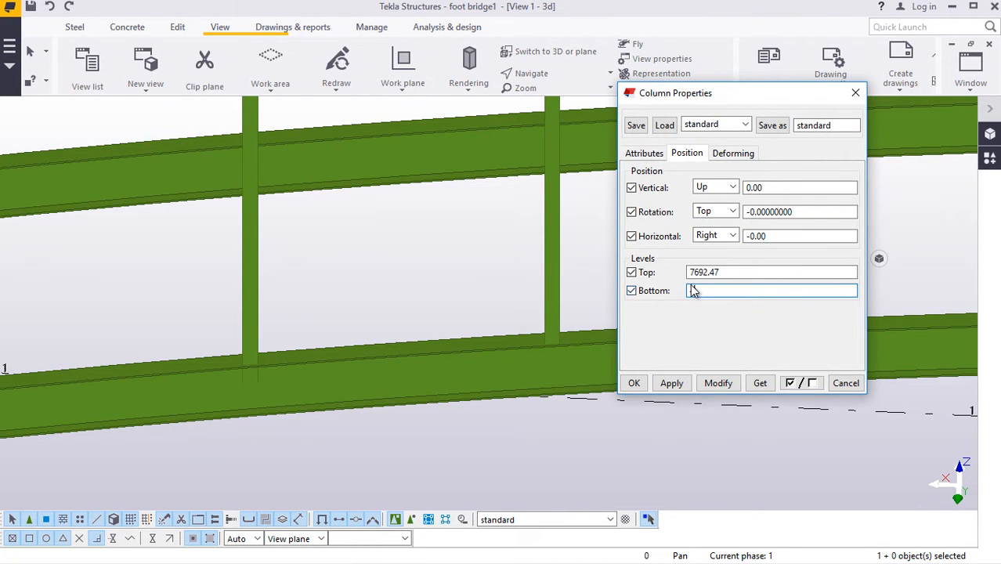
text(4600.00)
click(671, 383)
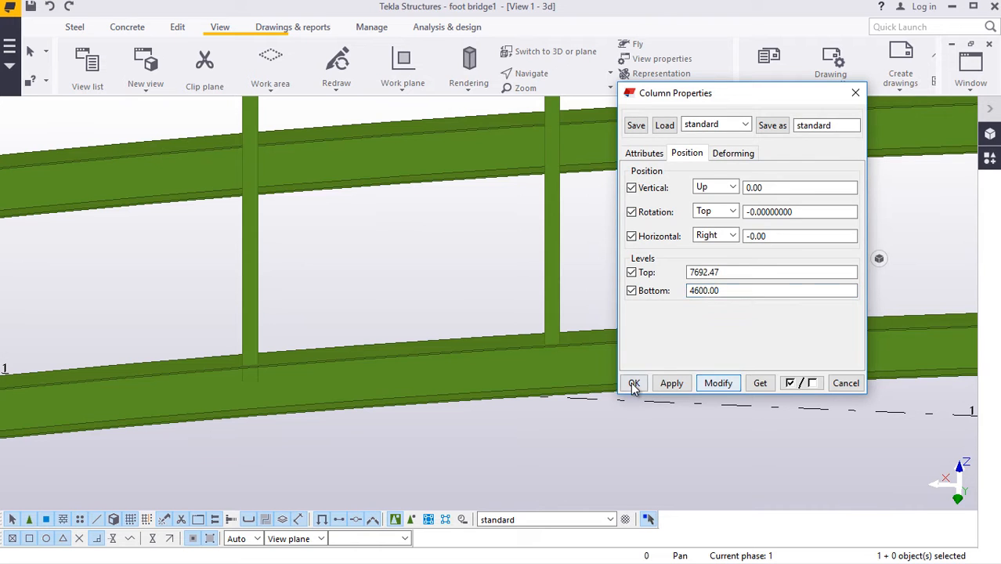
click(634, 383)
- Set the bottom level of the seventh column from the abutment to 4200
scroll(382, 309, down, 3)
scroll(800, 337, up, 5)
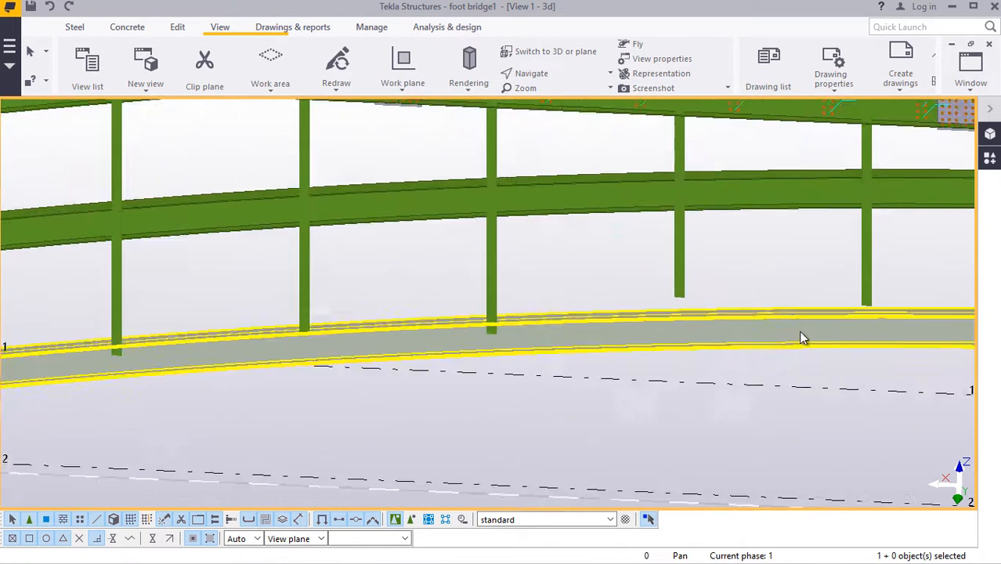
click(577, 215)
double_click(577, 214)
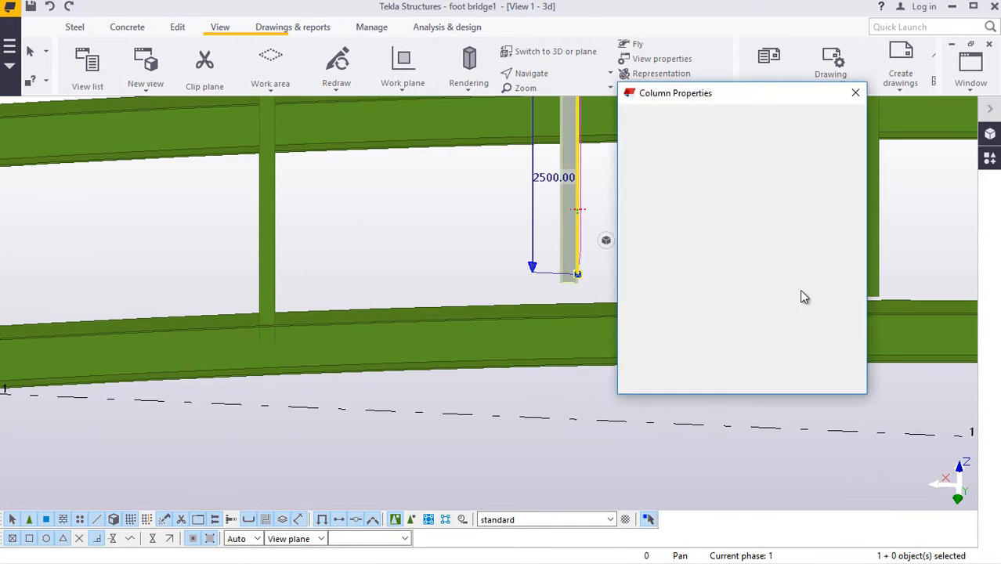
click(686, 154)
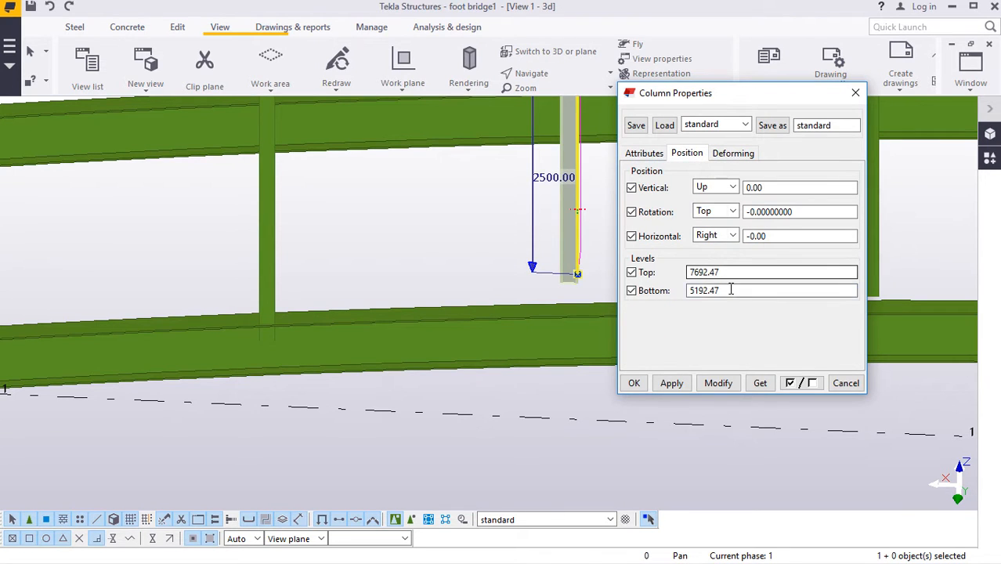
drag(730, 290, 679, 290)
text(4200)
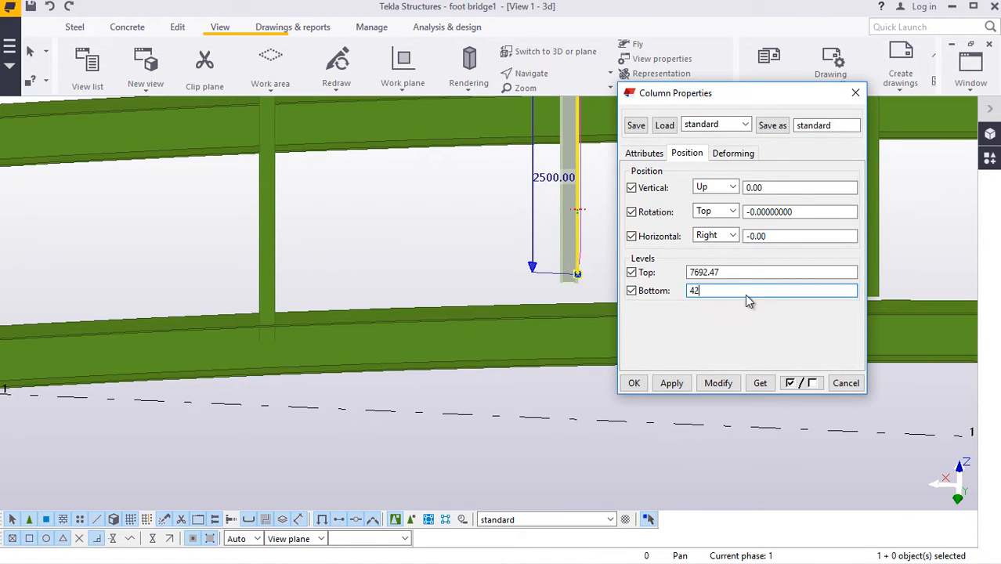
click(718, 383)
click(634, 384)
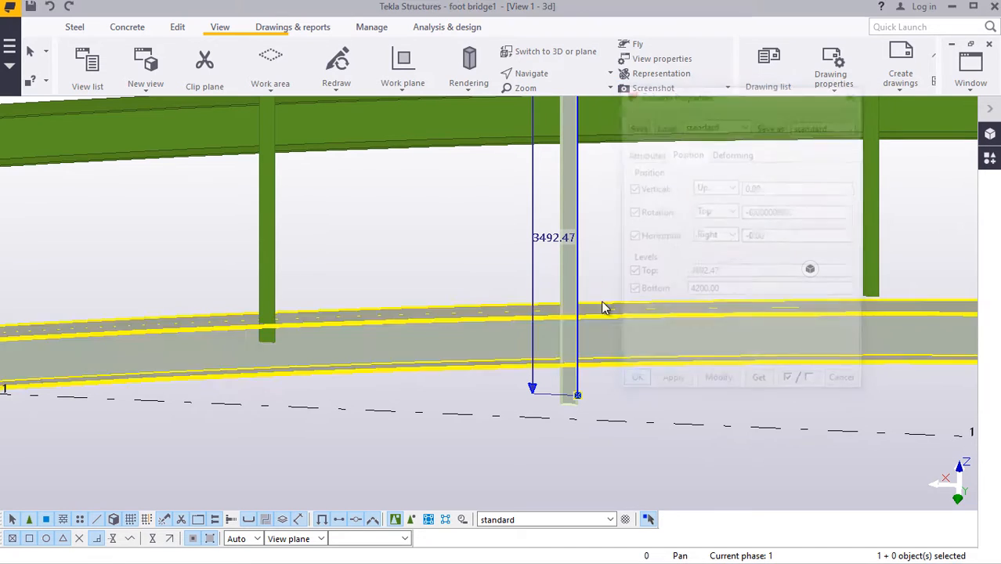
- Raise the bottom level of the seventh column to 4900 so it ends at the arch beam
double_click(575, 190)
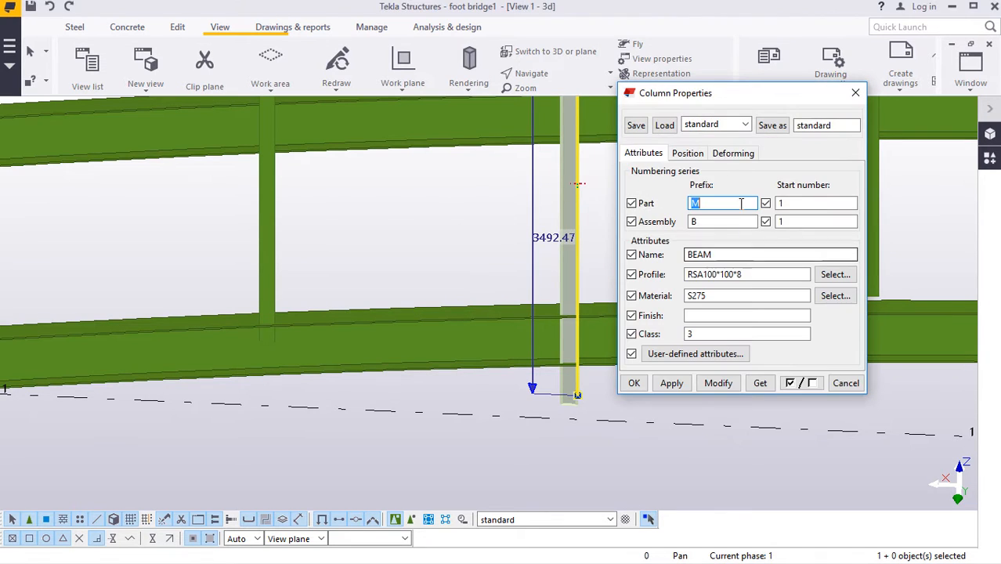
click(687, 153)
drag(736, 293, 686, 295)
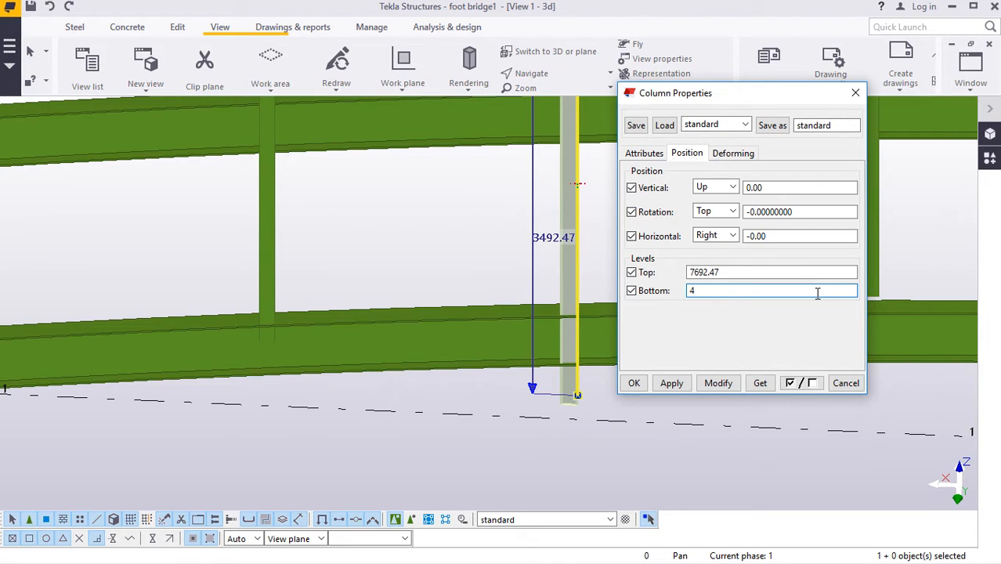
click(718, 383)
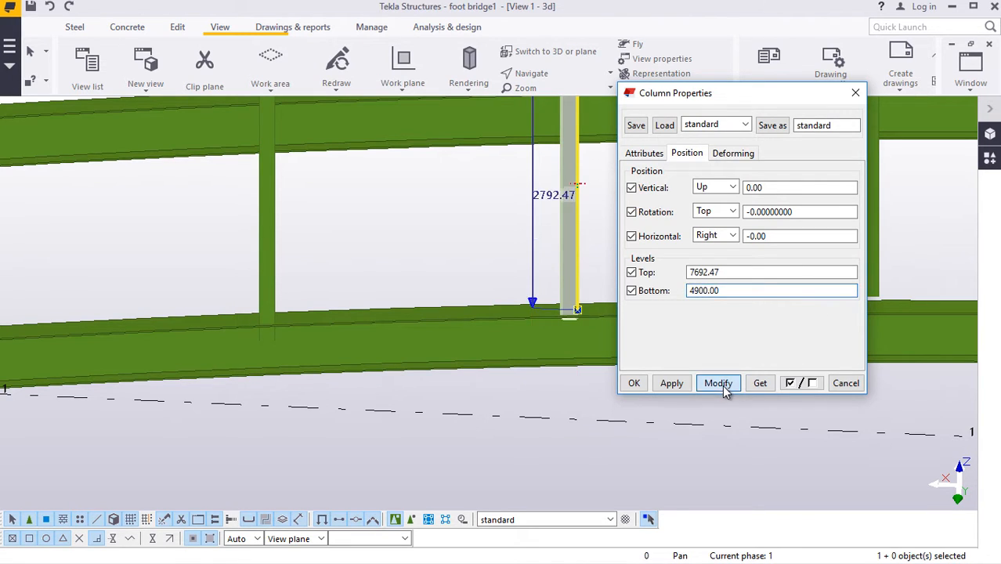
click(635, 383)
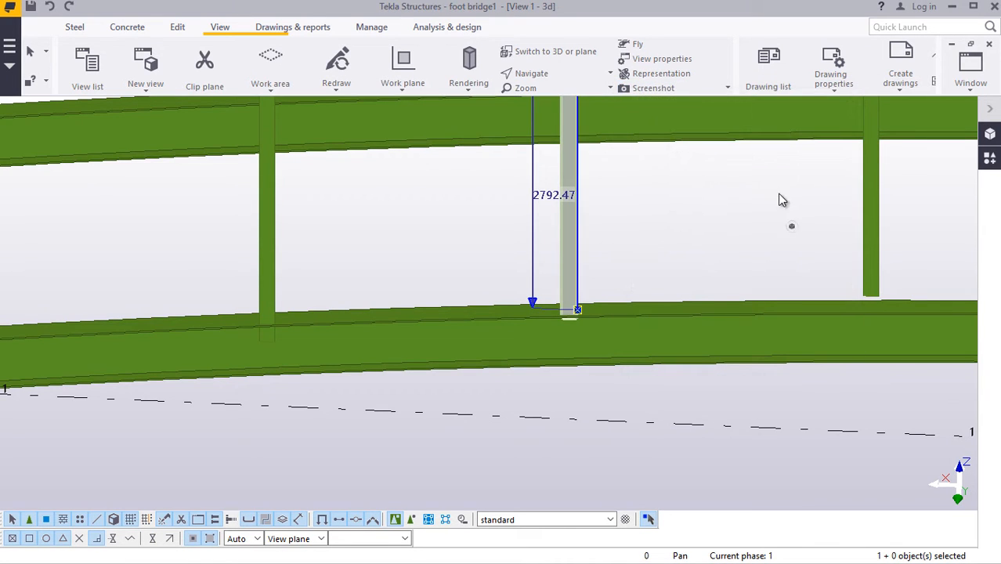
- Set the bottom level of the eighth column from the abutment to 5000 so it reaches the arch beam
click(875, 218)
double_click(877, 218)
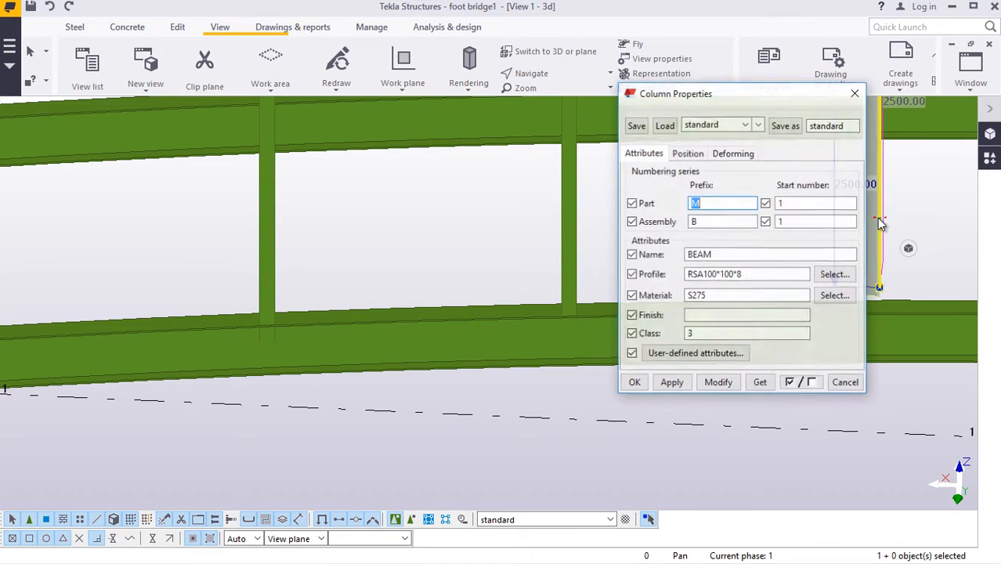
click(687, 153)
drag(736, 292, 671, 297)
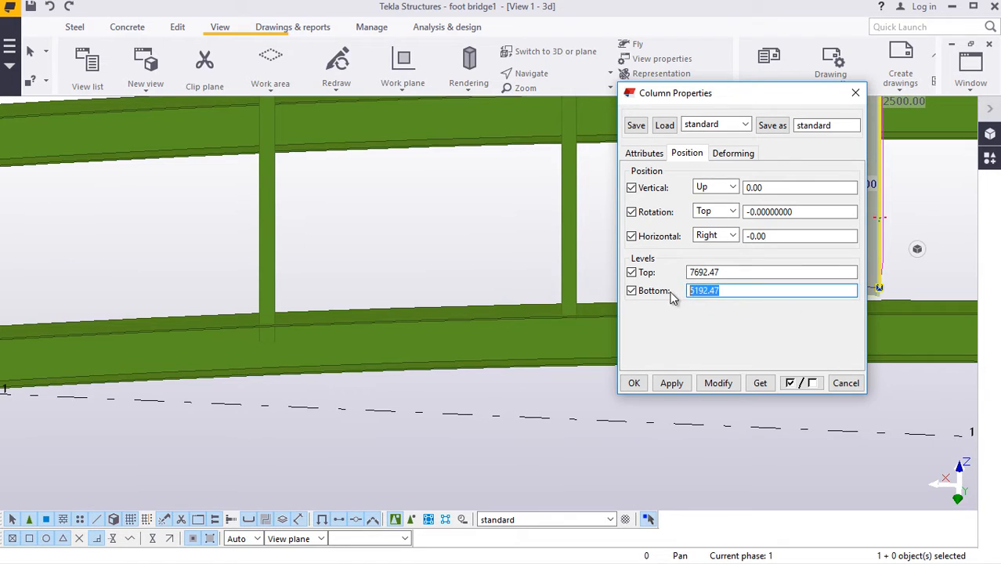
text(5000.00)
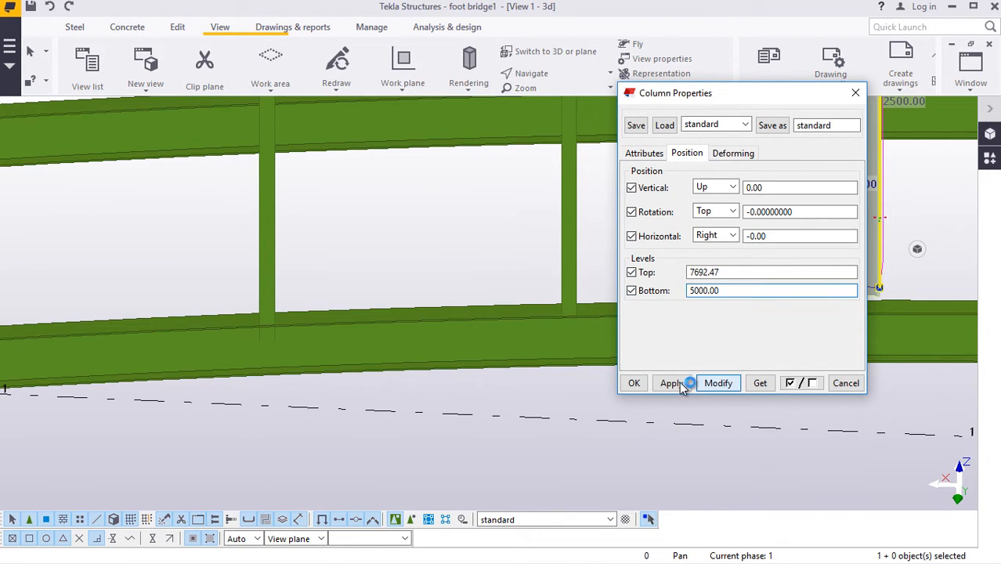
click(638, 383)
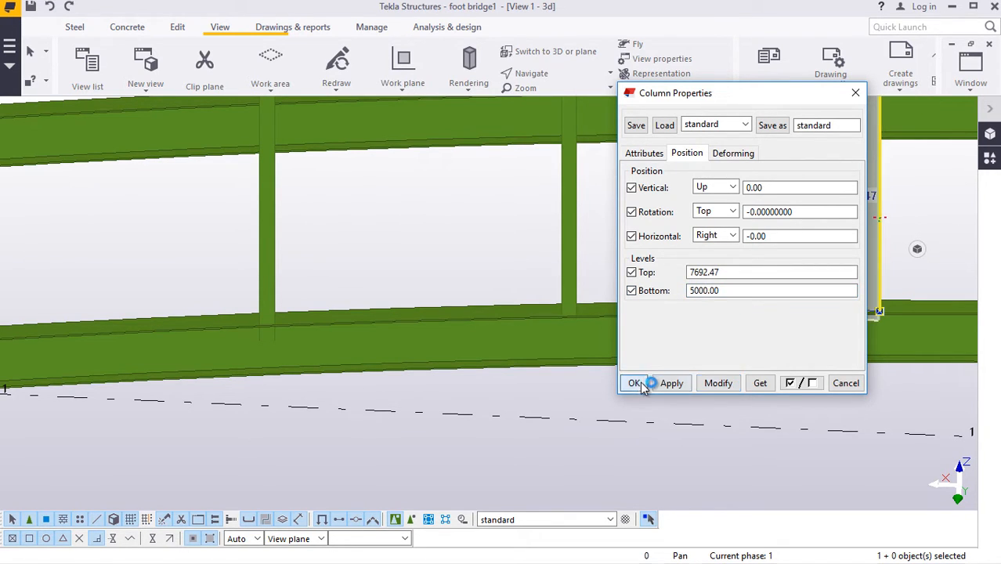
scroll(574, 311, down, 3)
scroll(557, 269, down, 2)
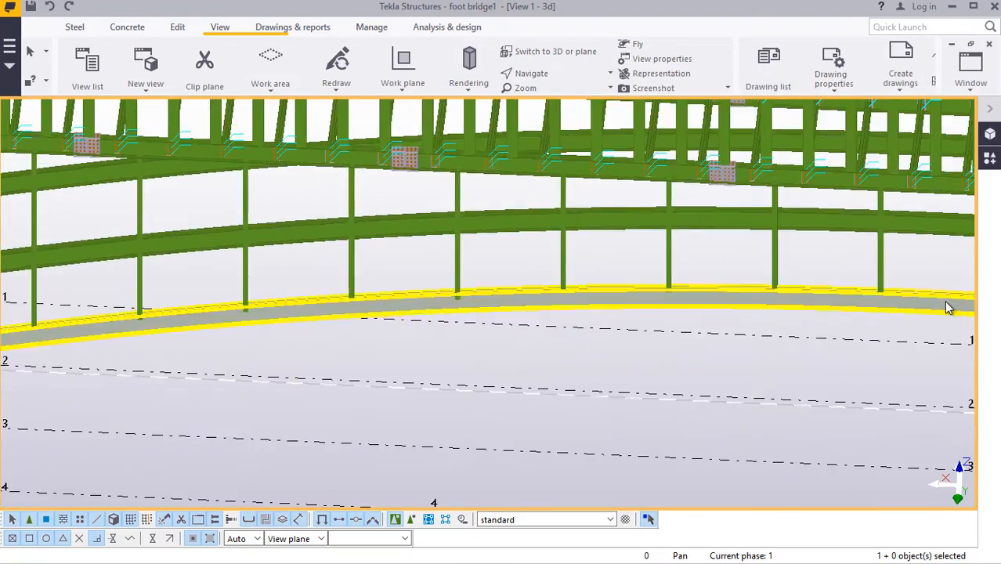
scroll(945, 304, up, 6)
scroll(667, 286, down, 11)
scroll(252, 296, up, 8)
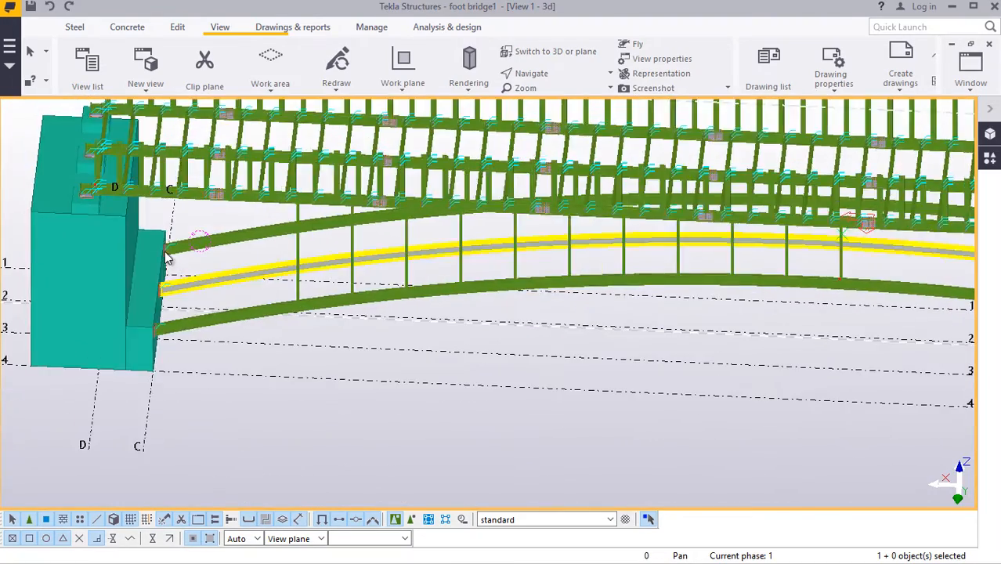
scroll(396, 299, up, 4)
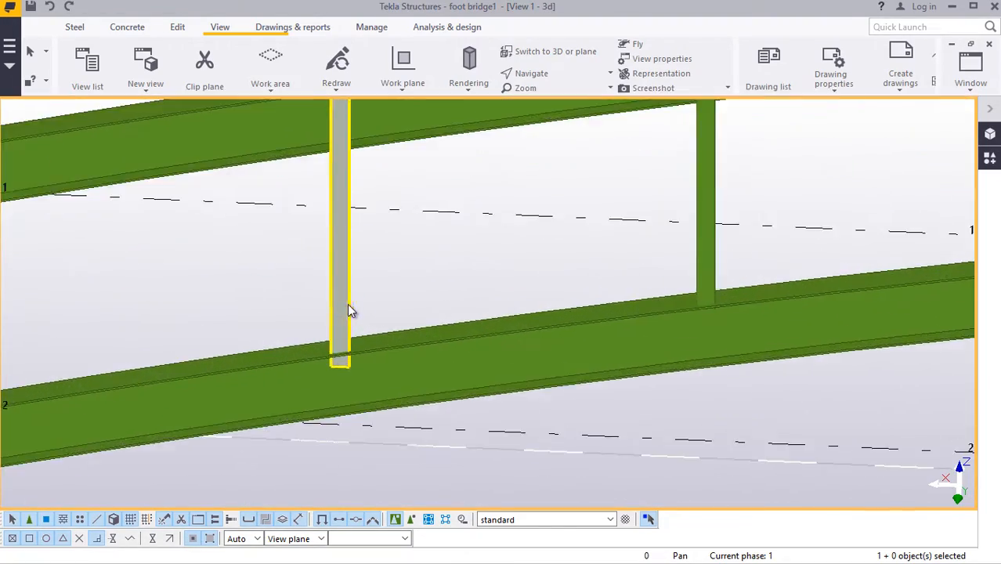
click(346, 212)
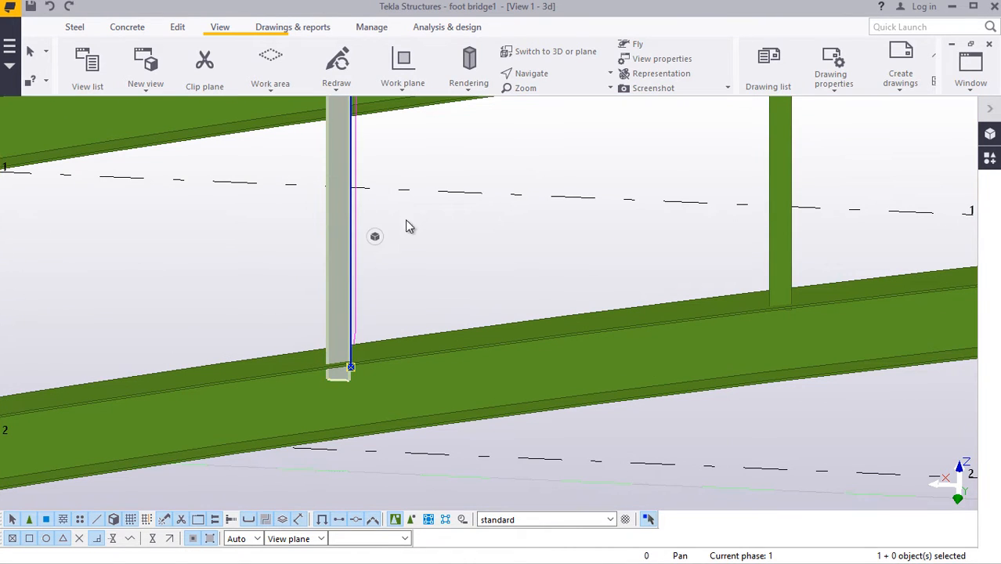
right_click(420, 226)
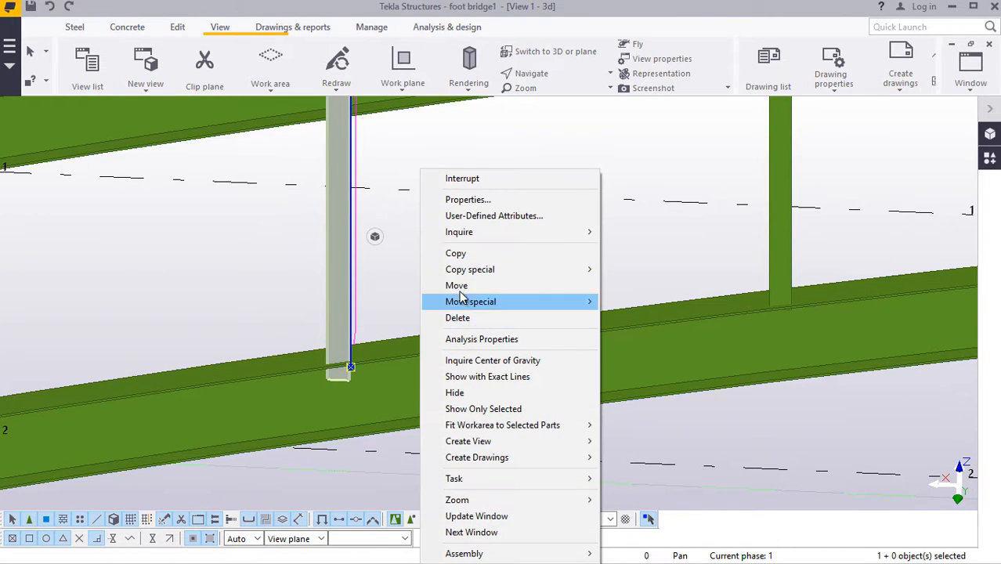
click(456, 254)
scroll(752, 345, up, 5)
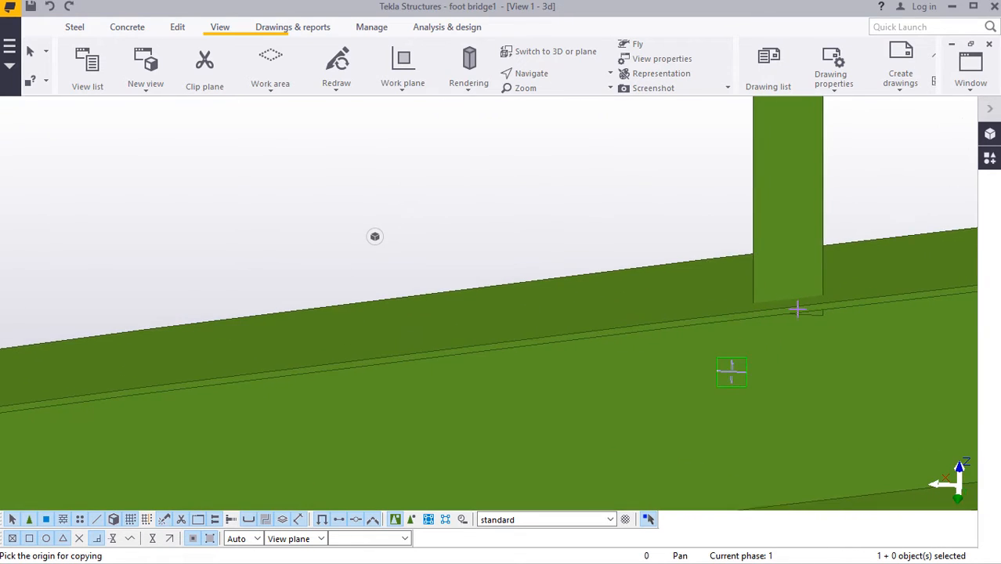
scroll(822, 324, down, 5)
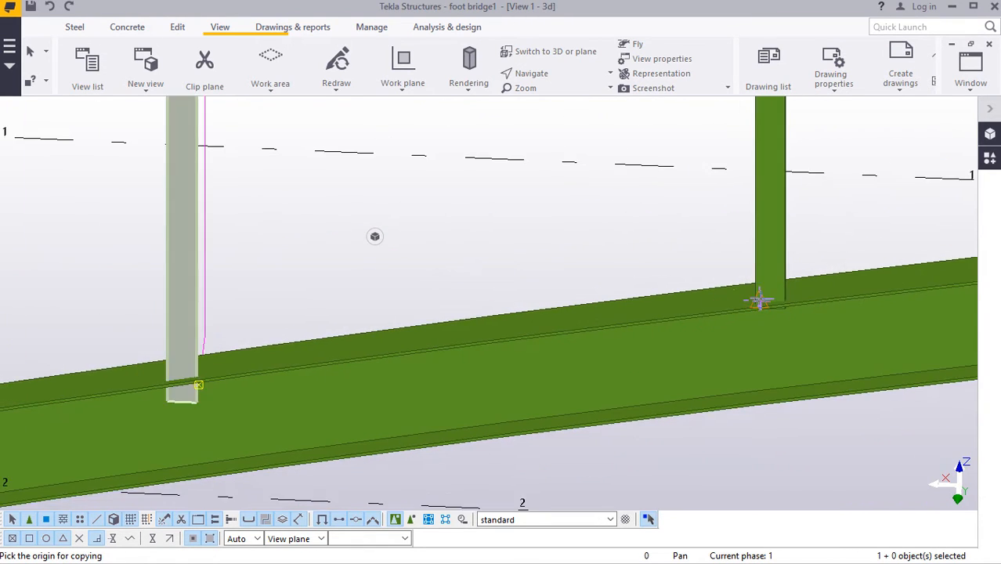
scroll(822, 313, up, 6)
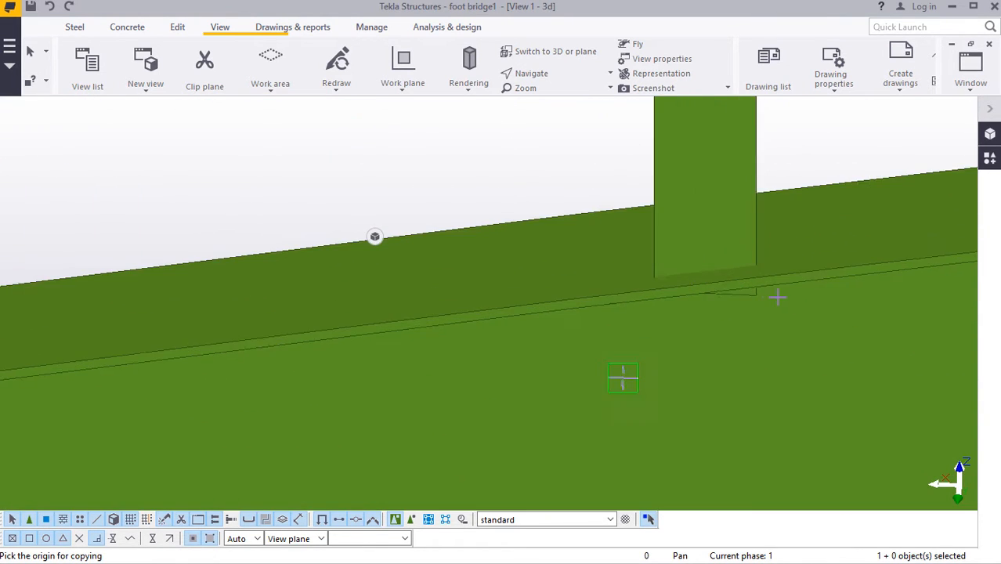
scroll(757, 296, up, 5)
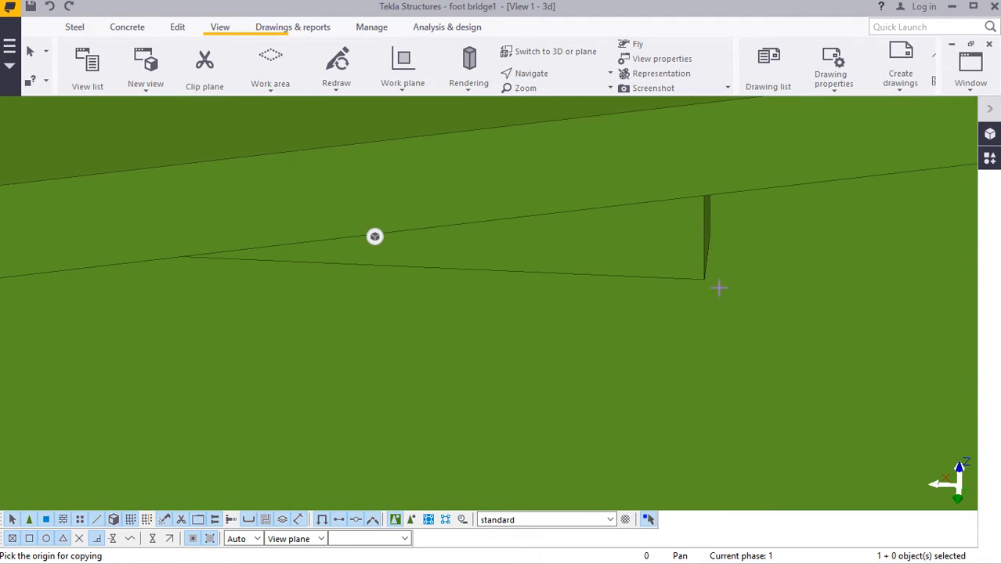
click(704, 280)
scroll(733, 294, up, 5)
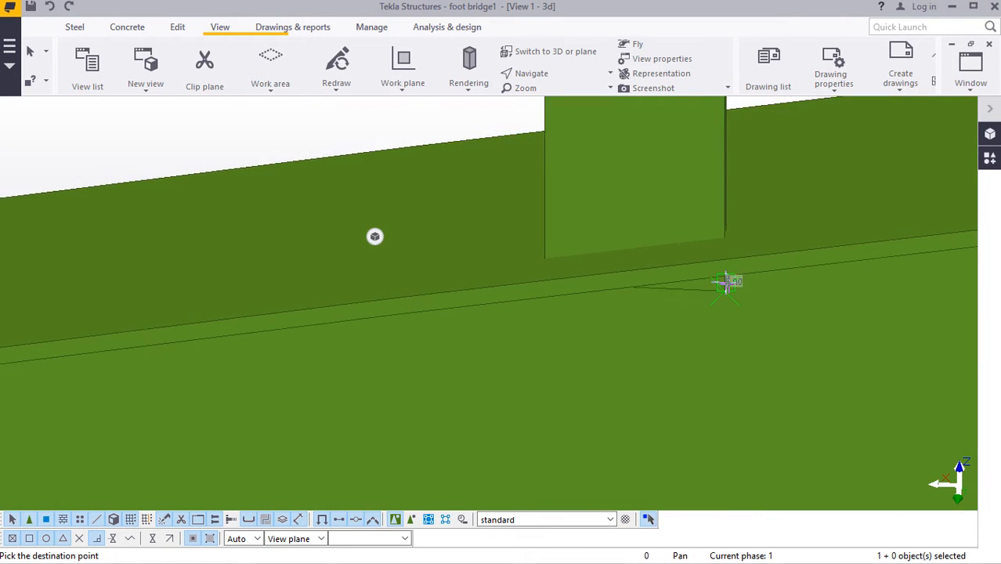
scroll(725, 281, down, 5)
scroll(340, 391, up, 5)
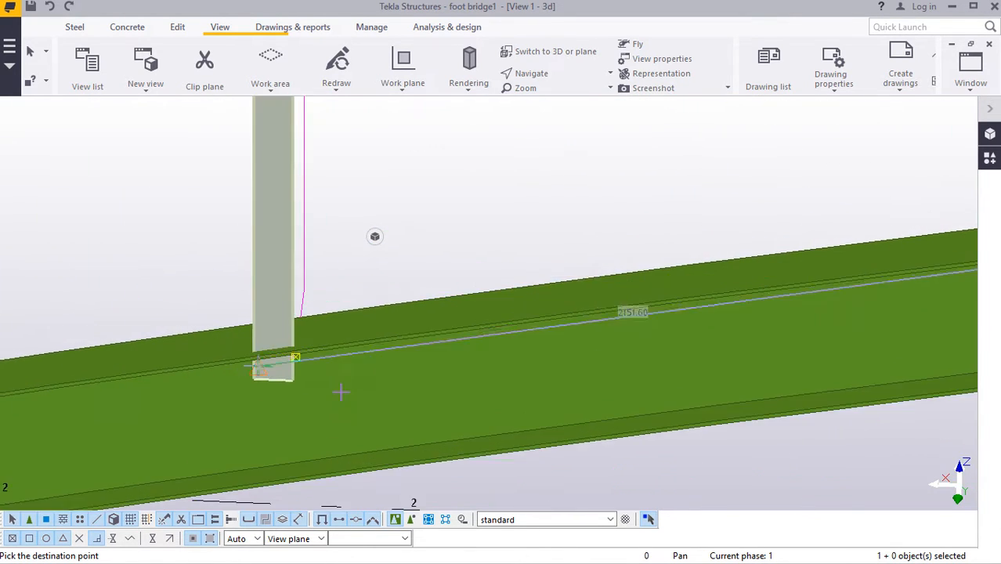
scroll(298, 381, up, 5)
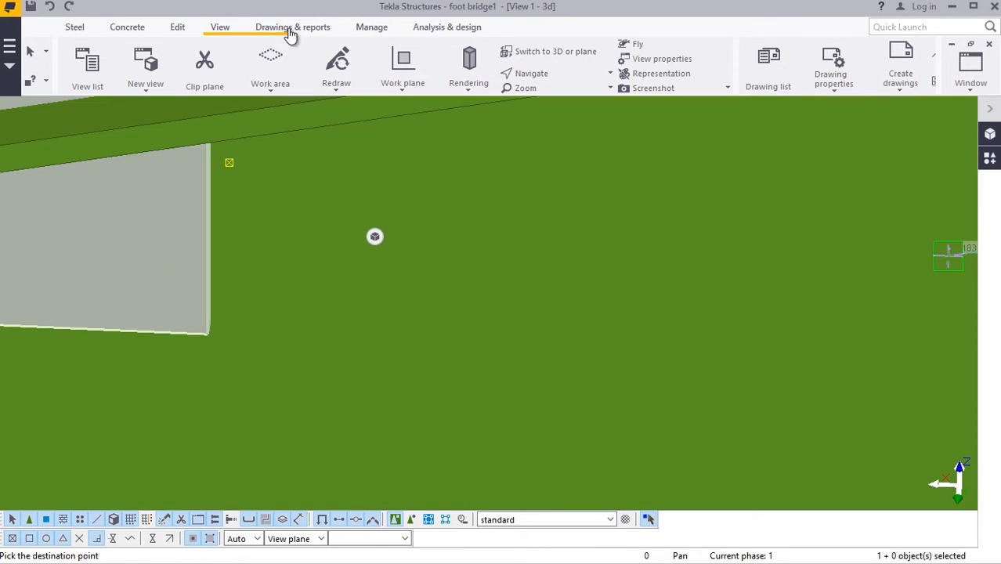
scroll(238, 321, up, 2)
scroll(236, 339, up, 2)
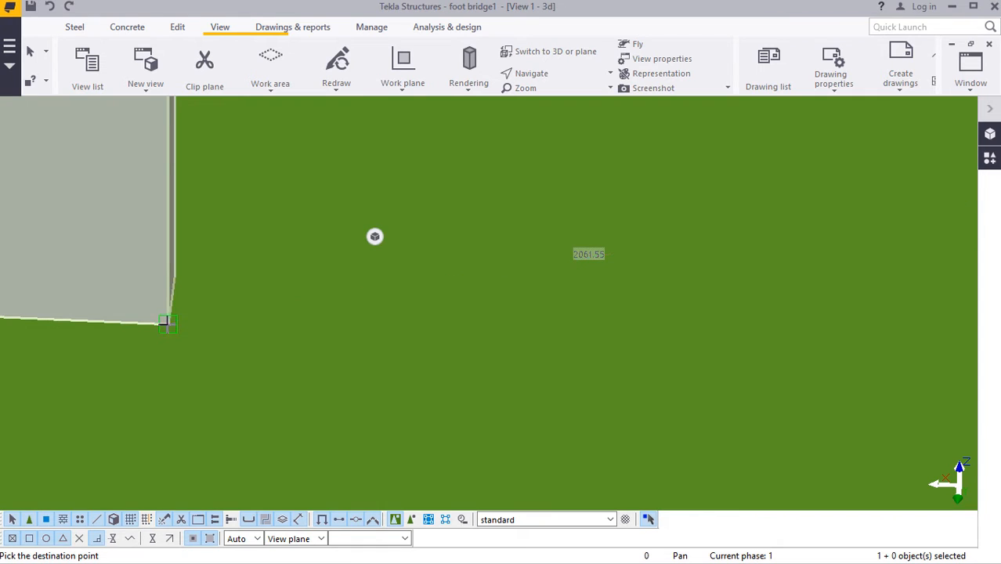
scroll(285, 338, down, 5)
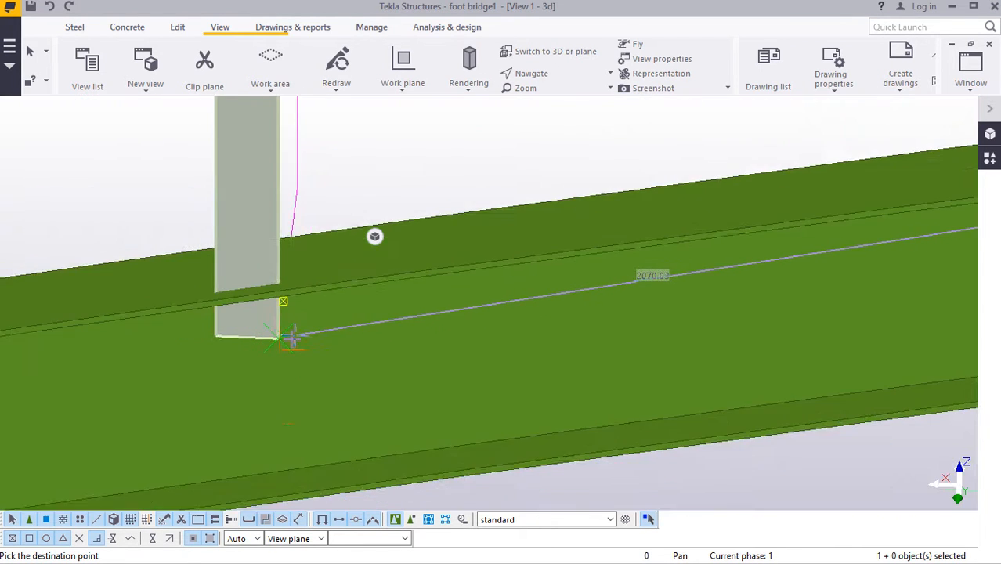
scroll(290, 336, down, 8)
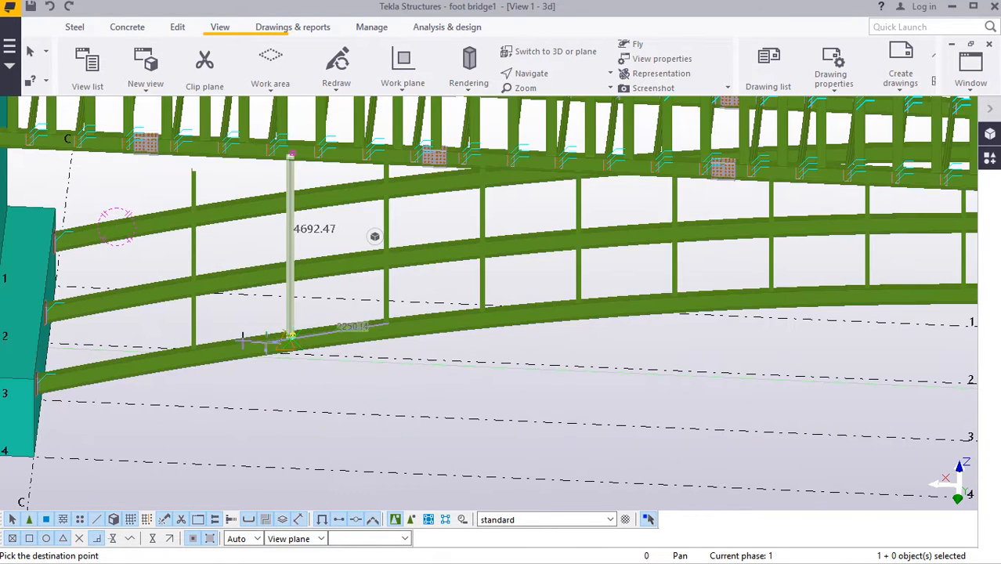
scroll(196, 345, up, 6)
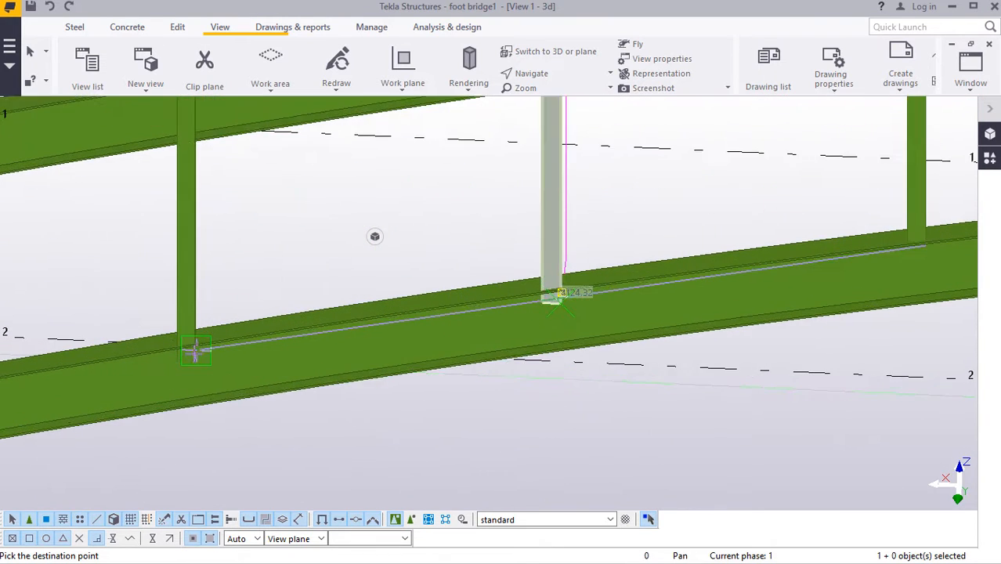
scroll(196, 350, up, 8)
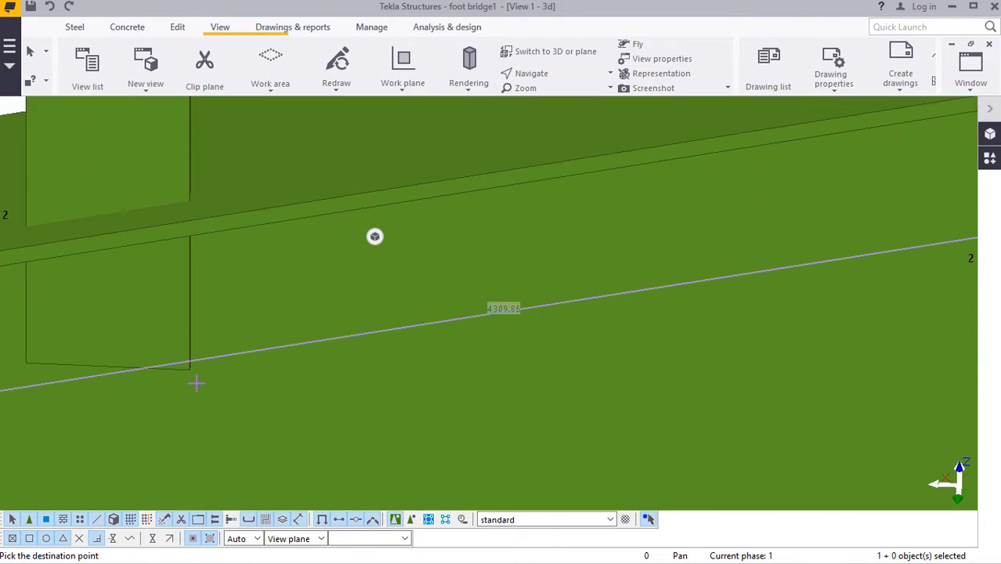
scroll(196, 383, up, 4)
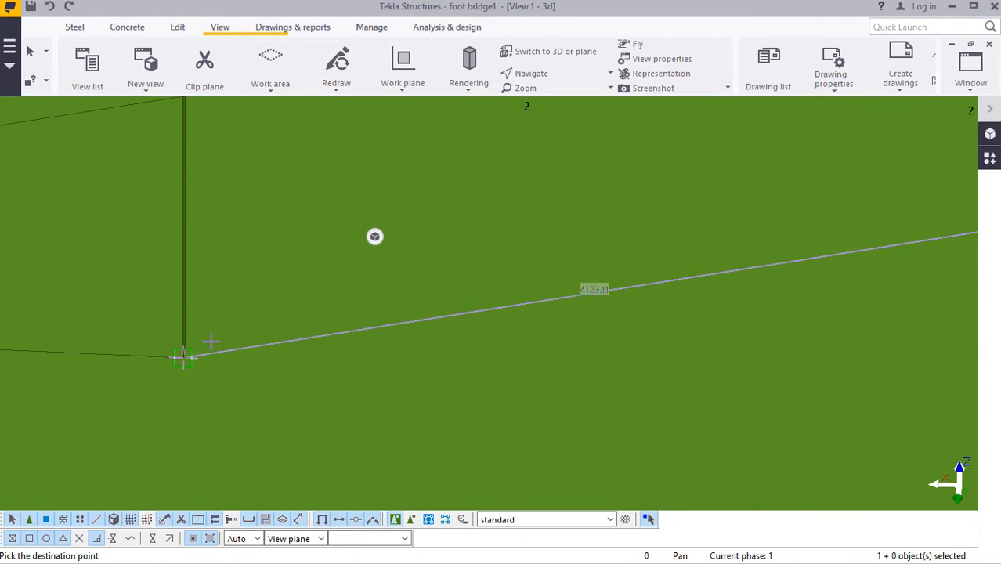
scroll(235, 336, down, 6)
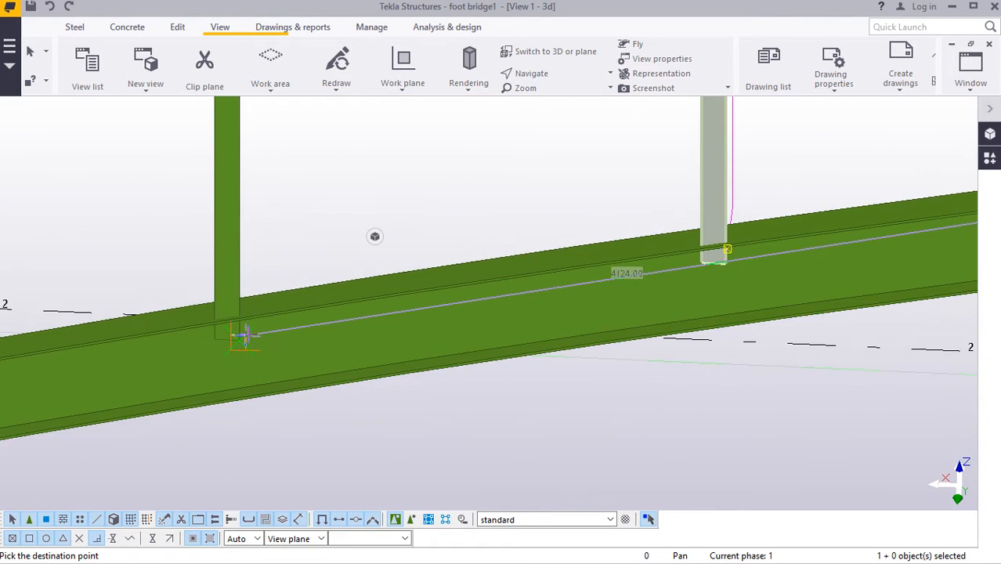
scroll(245, 335, down, 6)
right_click(247, 332)
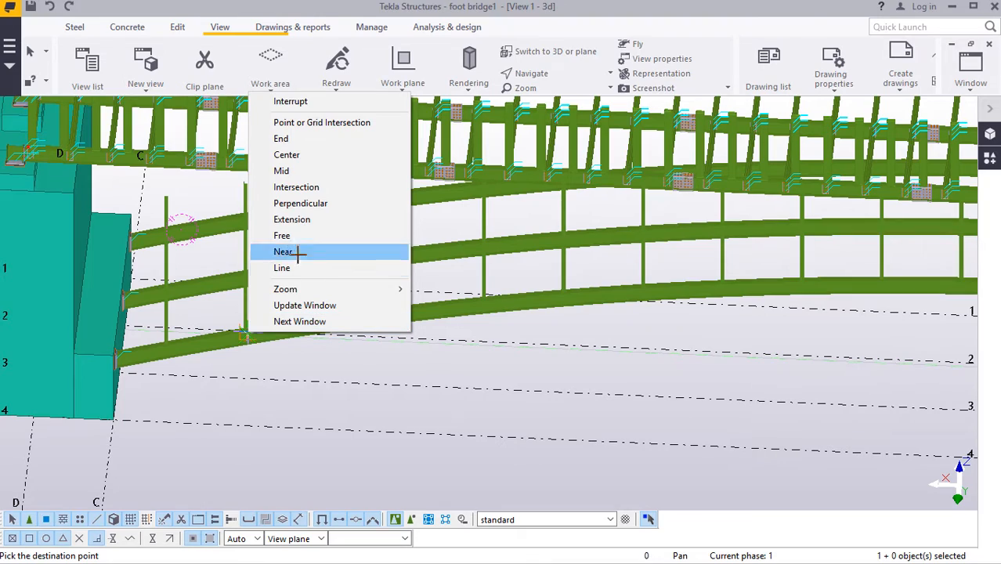
click(290, 102)
scroll(258, 327, up, 6)
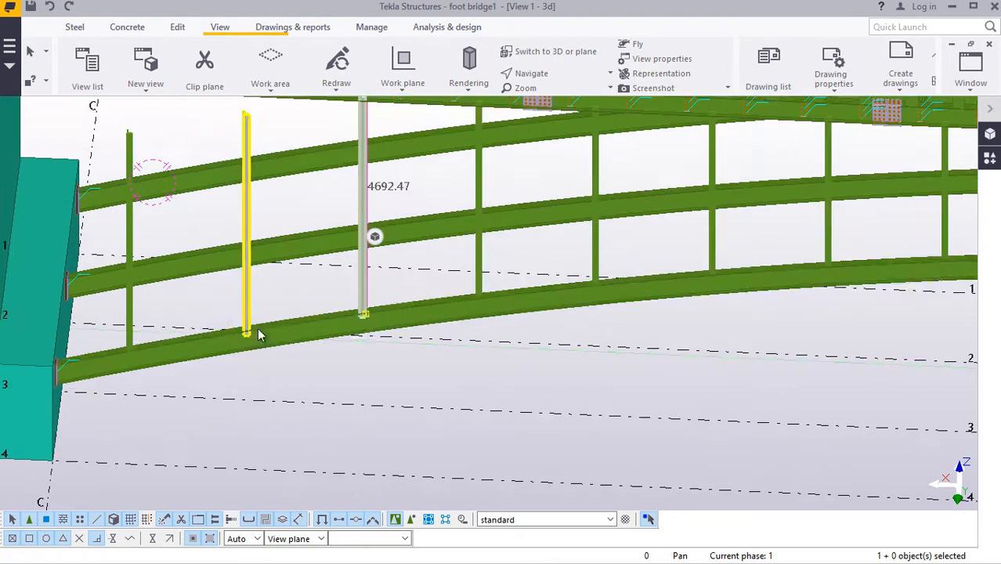
click(433, 382)
scroll(433, 381, down, 1)
scroll(313, 426, down, 7)
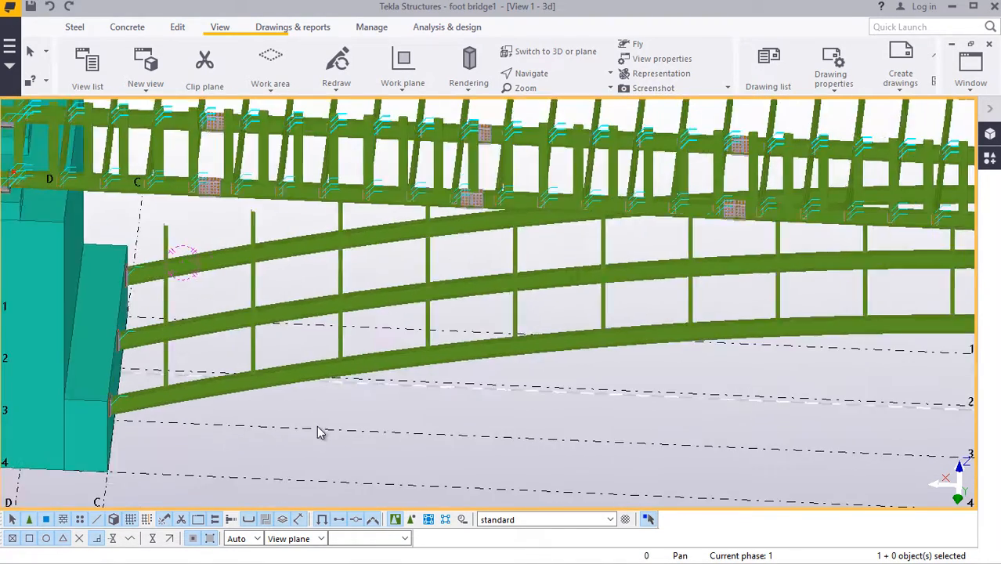
- Set the top level of the first column from the abutment to 7500
scroll(197, 272, up, 9)
scroll(182, 278, up, 3)
double_click(174, 270)
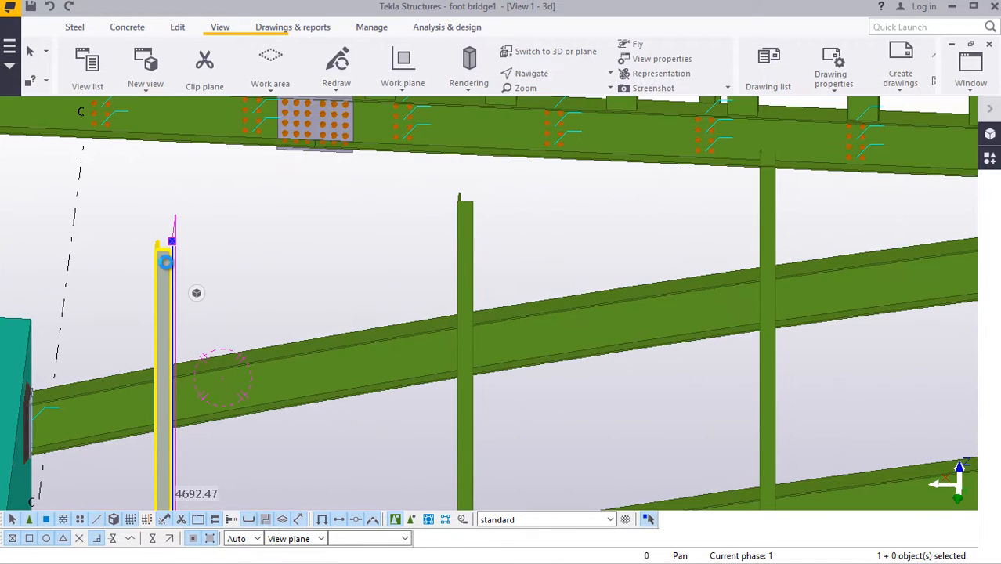
click(687, 154)
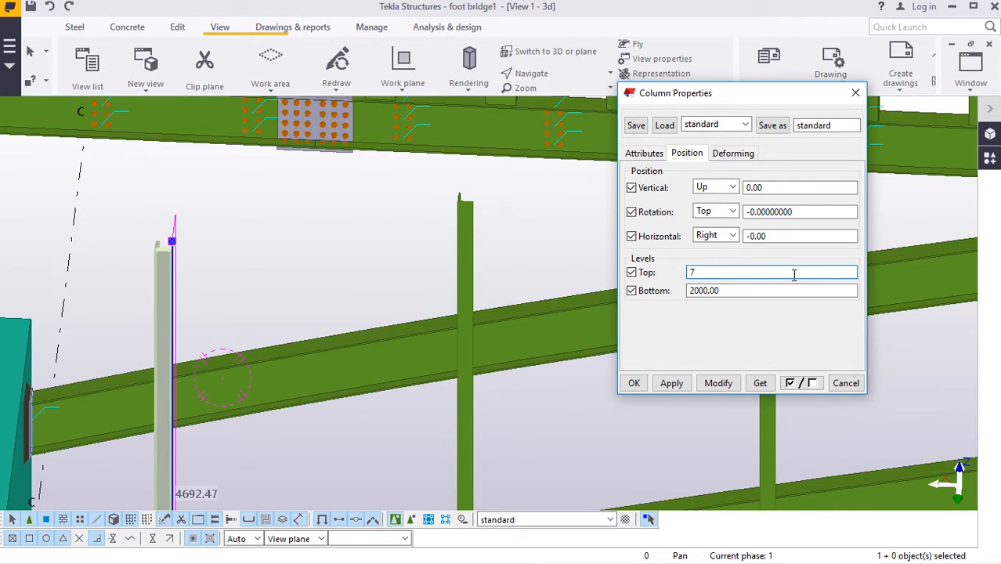
click(717, 383)
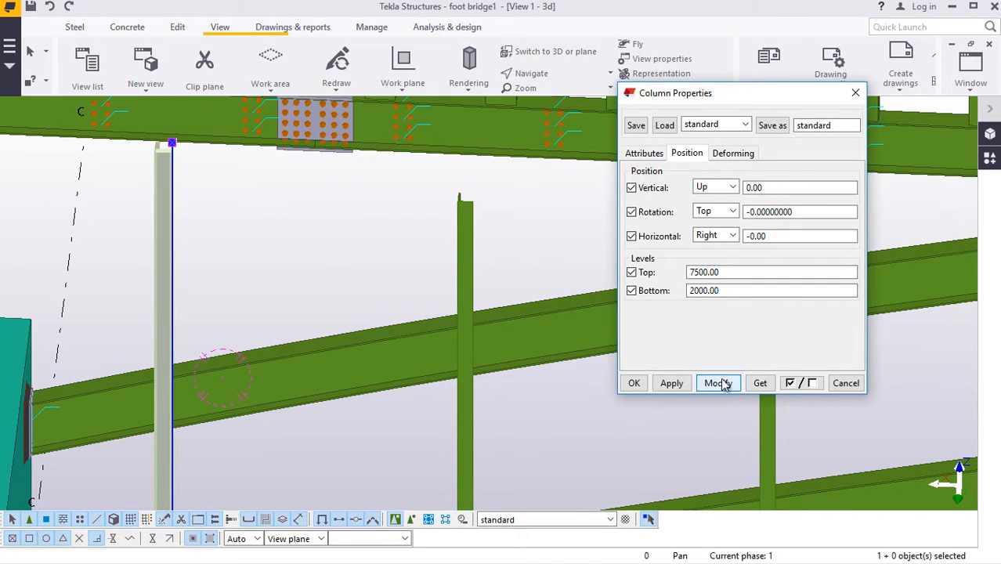
- Try a top level of 8000 for the first column, and return it to 7500
double_click(711, 272)
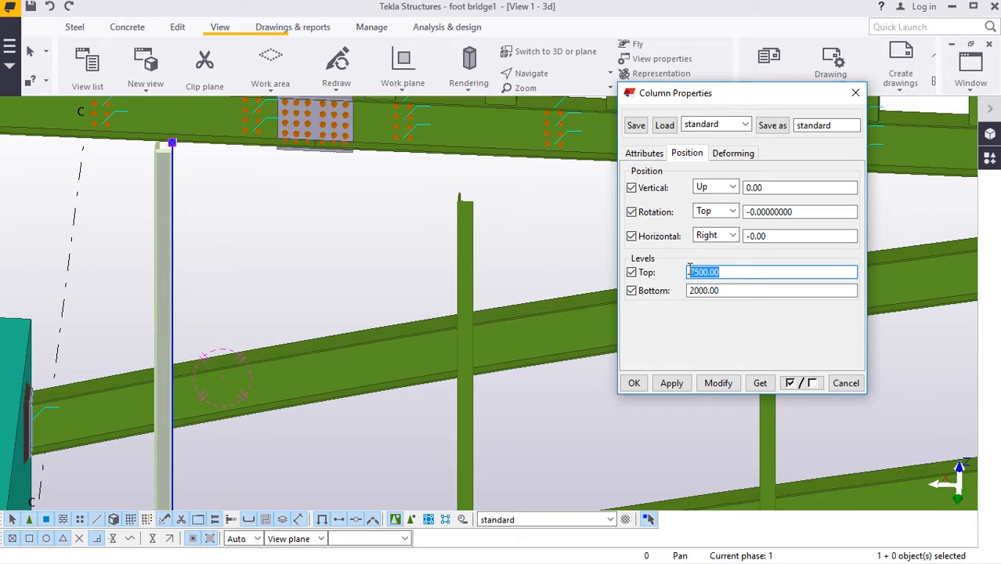
text(8000)
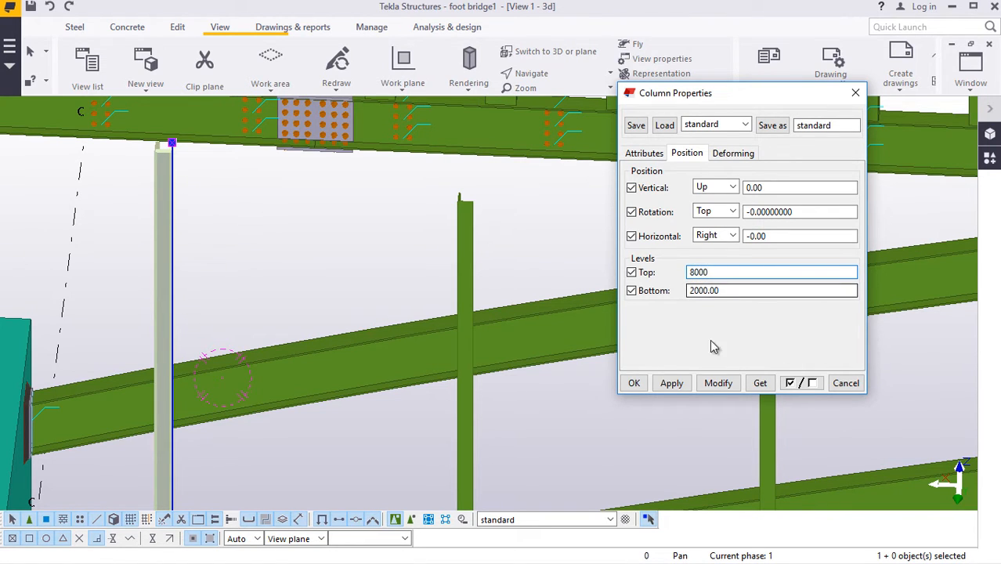
click(717, 383)
double_click(711, 271)
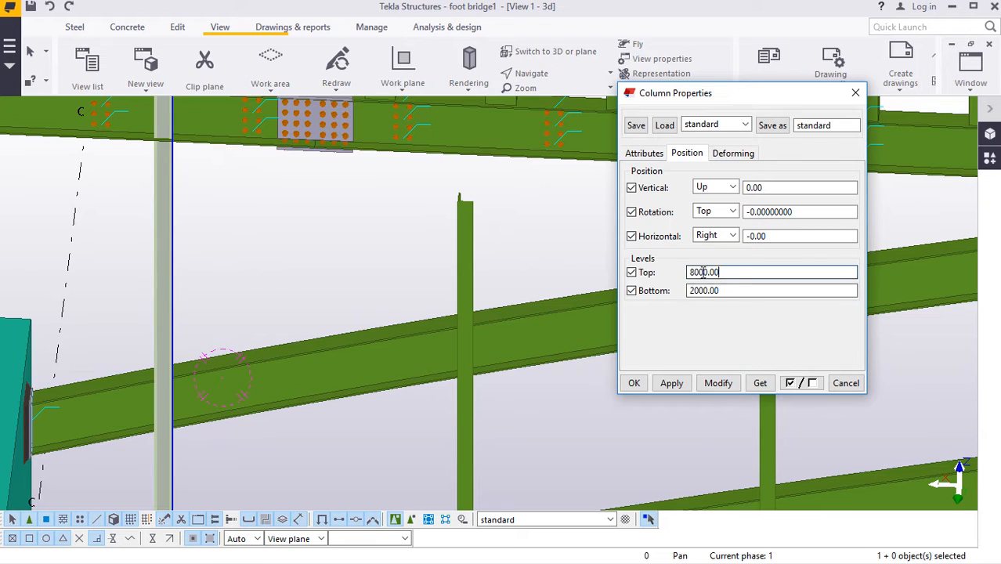
text(7500)
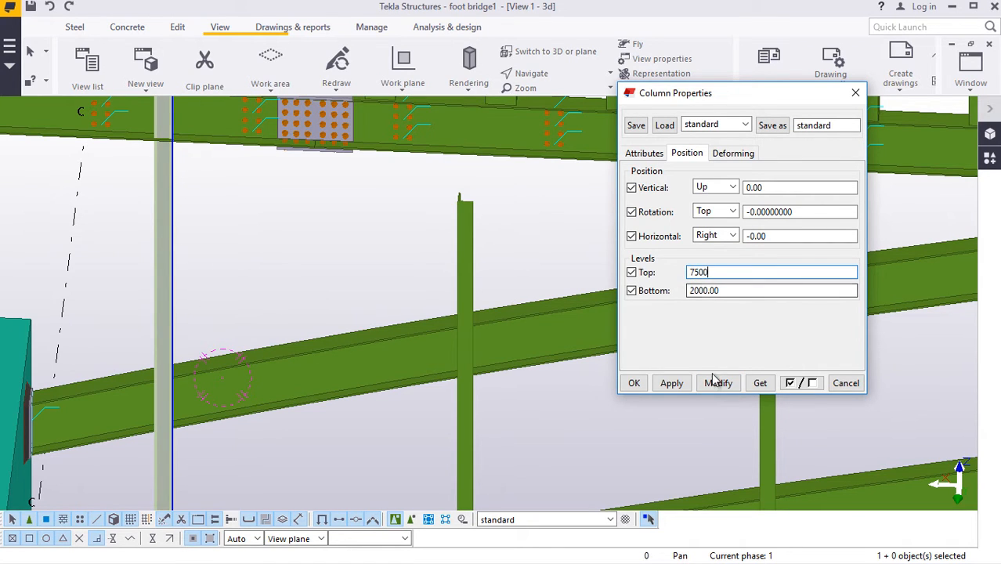
click(718, 383)
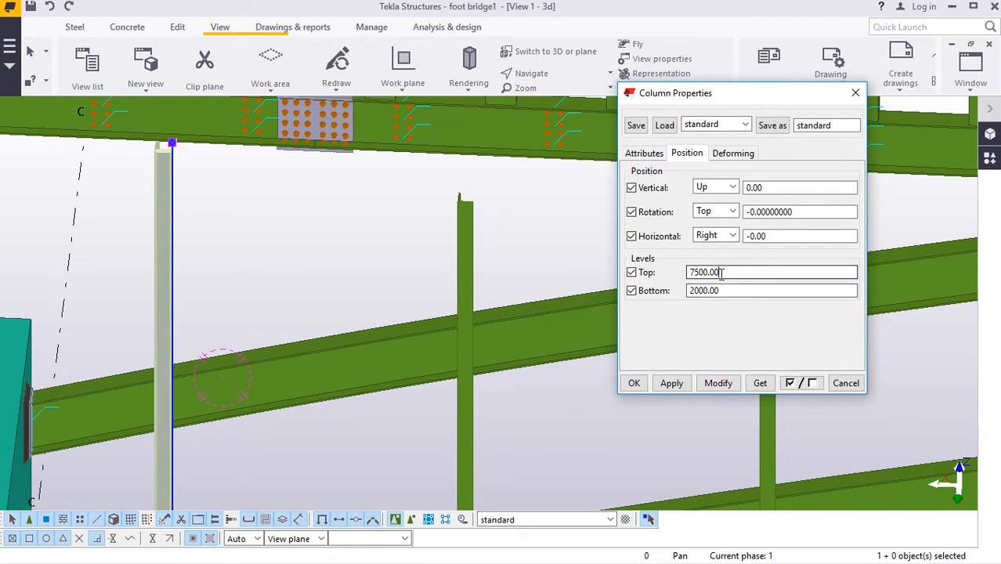
- Raise the first column's top level to 7700 so it overlaps the deck beam
drag(717, 272, 697, 274)
text(70)
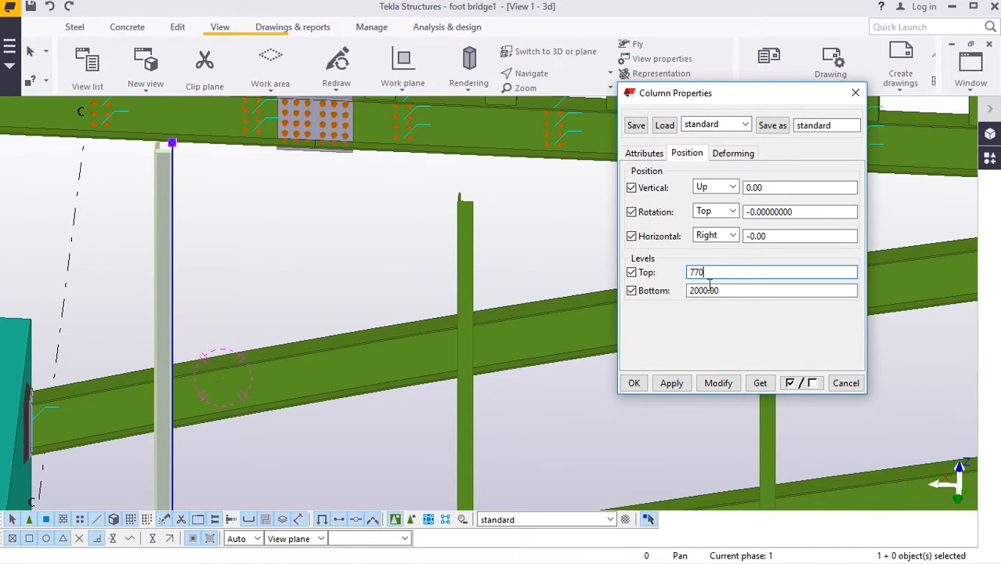
text(0)
click(718, 383)
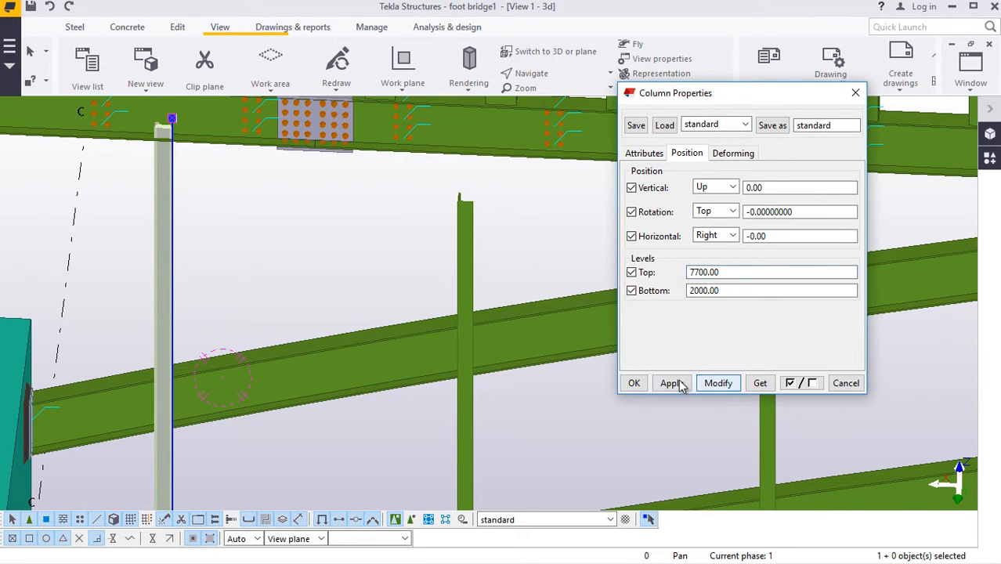
click(636, 383)
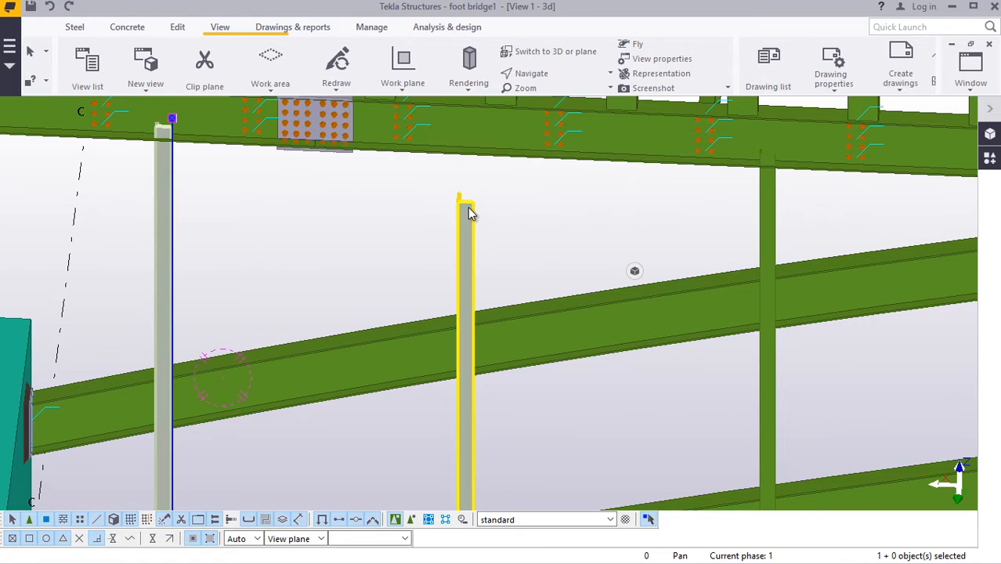
- Set the top level of the second column from the abutment to 7700
double_click(507, 210)
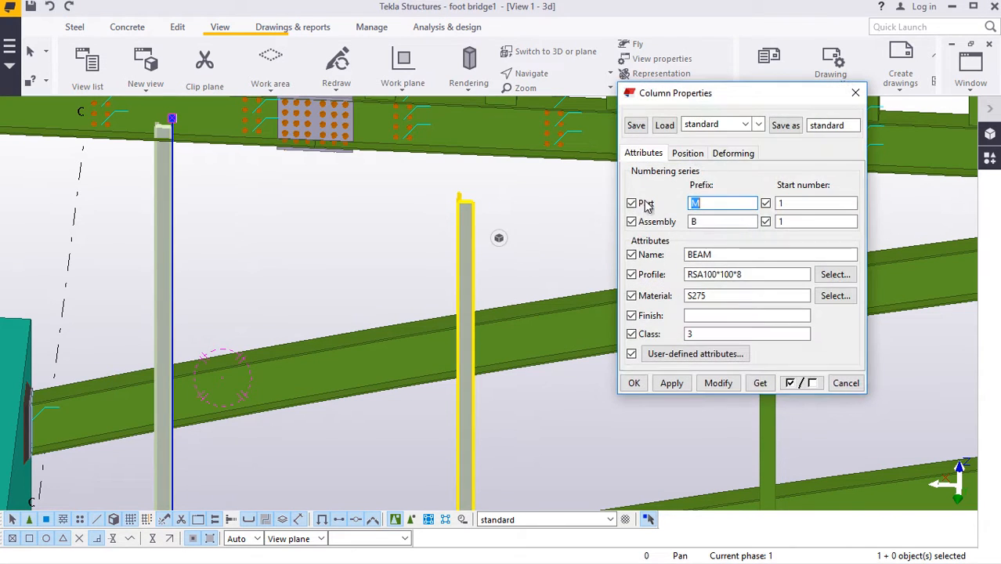
click(686, 153)
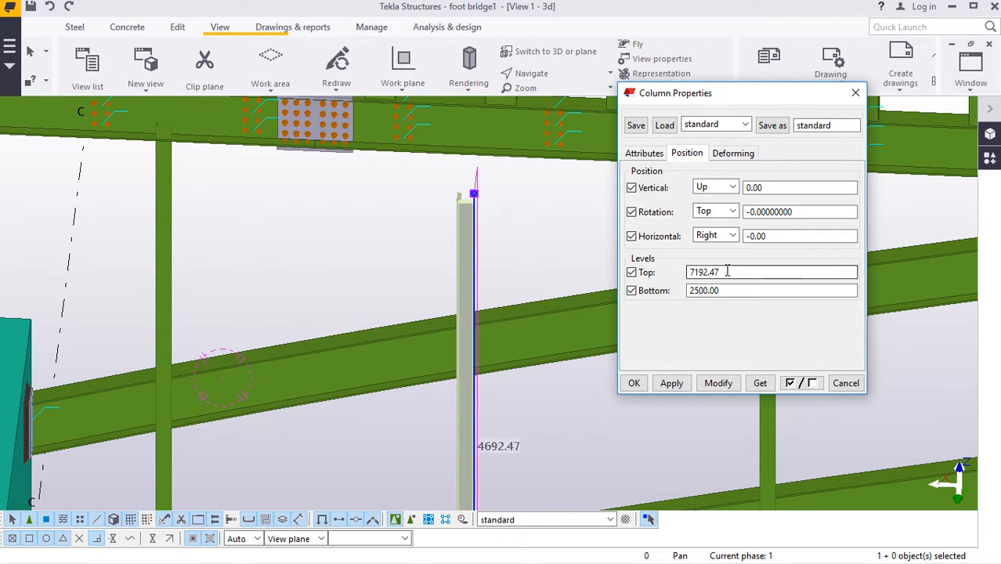
drag(728, 271, 710, 272)
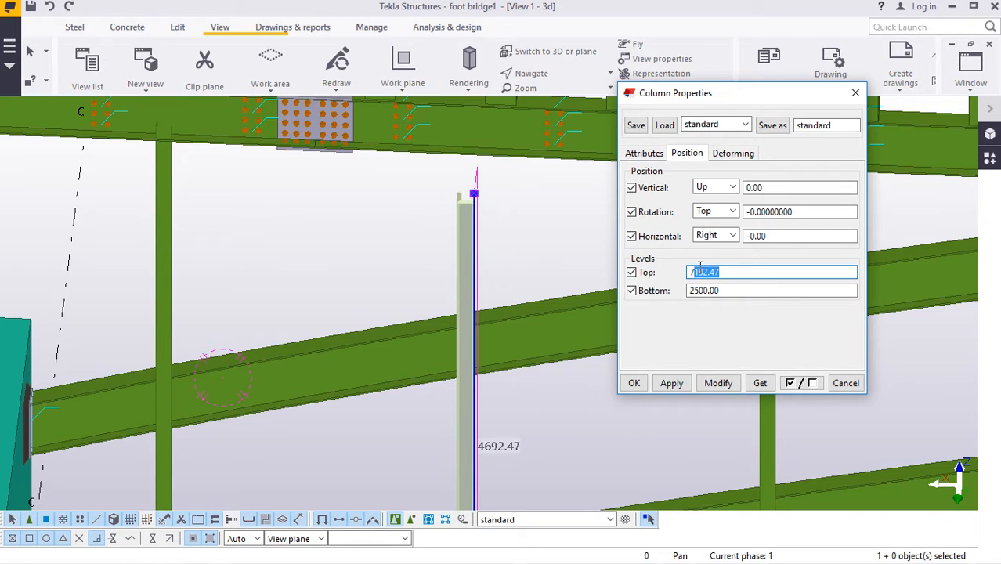
text(7700)
click(719, 384)
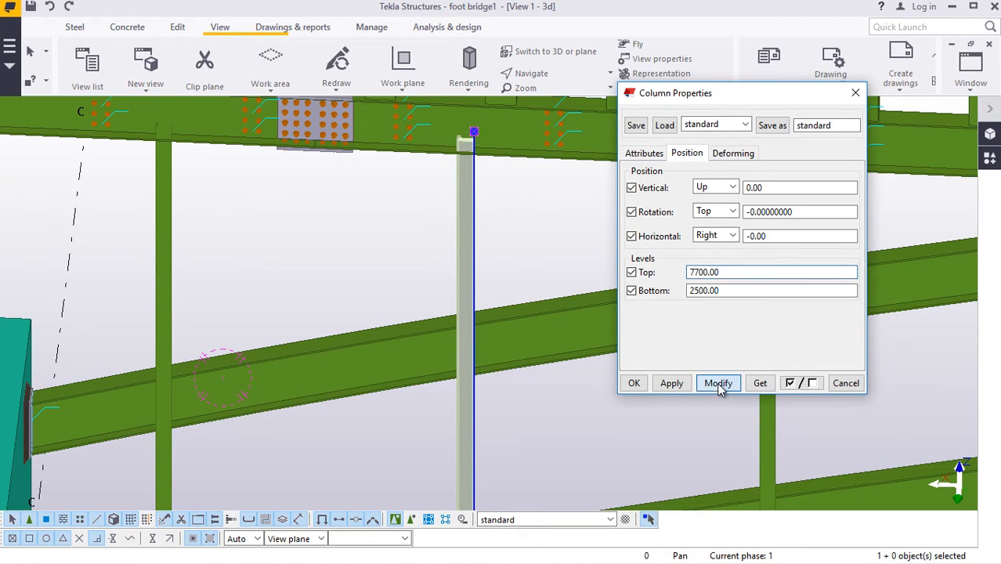
click(635, 383)
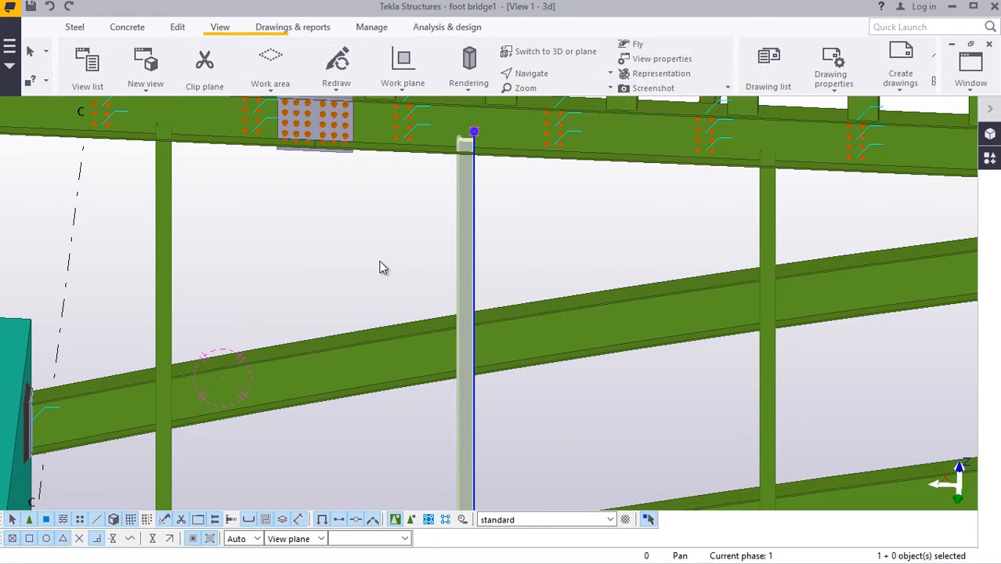
- Examine the columns along the arch beam from several angles, checking their lower ends and how they meet the arch and deck
scroll(381, 267, down, 10)
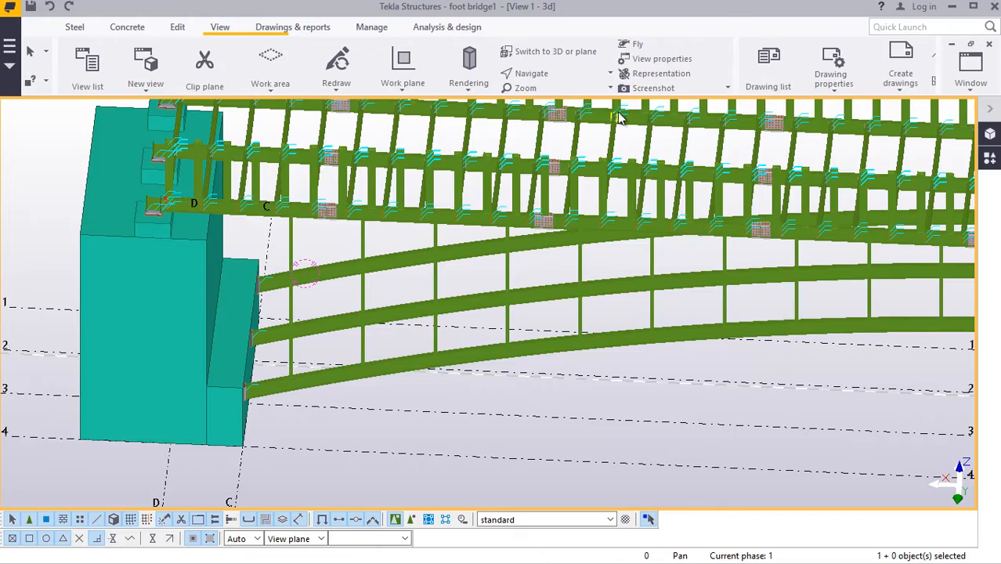
click(558, 75)
click(563, 97)
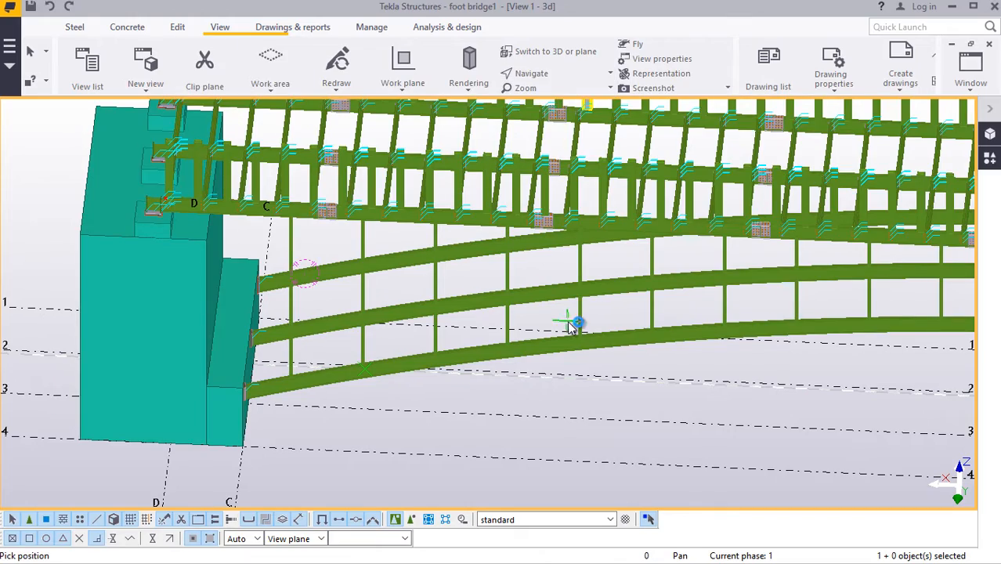
drag(576, 333, 479, 338)
scroll(464, 295, up, 6)
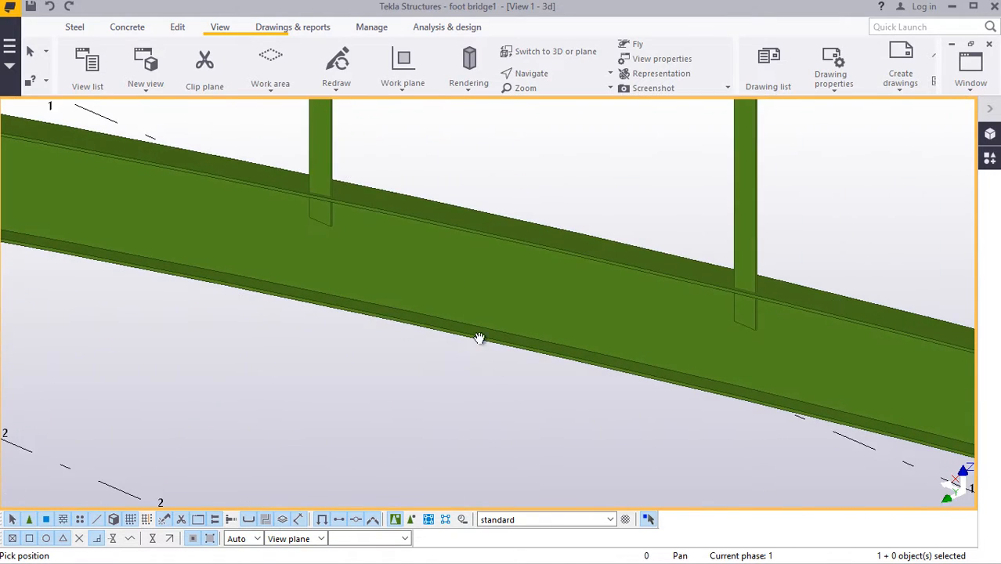
scroll(481, 339, down, 2)
click(531, 73)
click(548, 97)
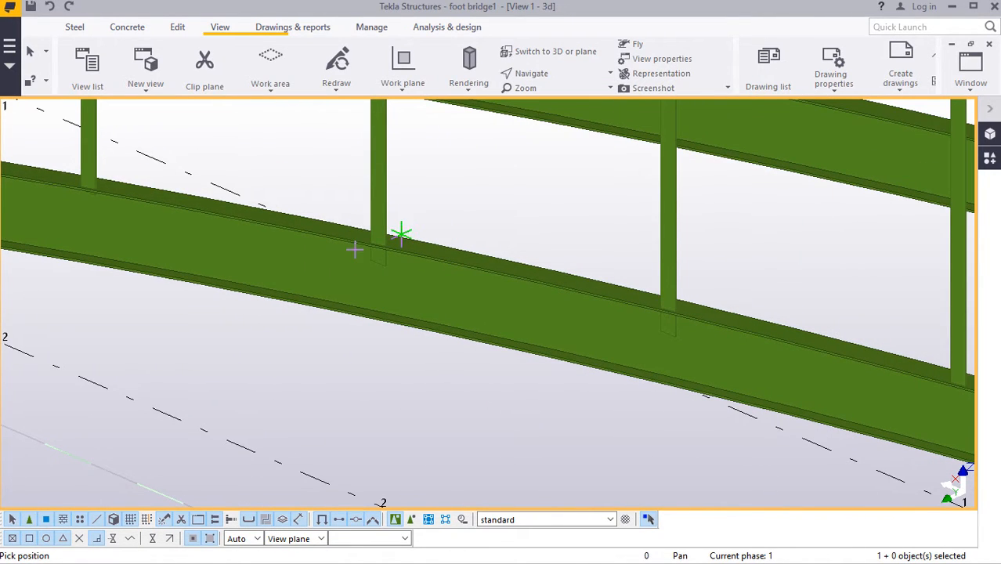
drag(345, 243, 284, 202)
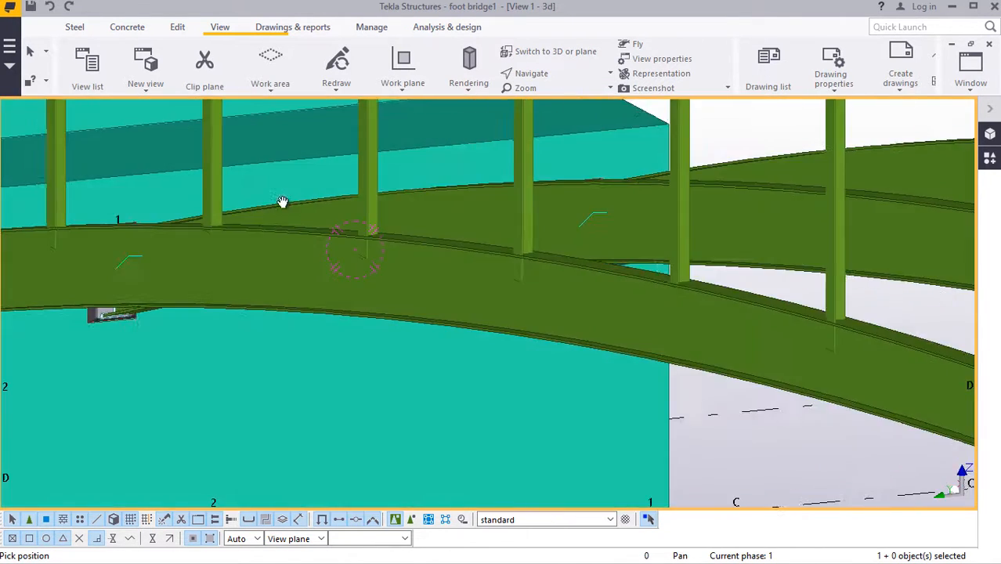
scroll(535, 402, down, 3)
scroll(547, 406, down, 3)
ctrl+middle_drag(558, 412, 357, 366)
scroll(577, 369, down, 4)
scroll(356, 367, up, 6)
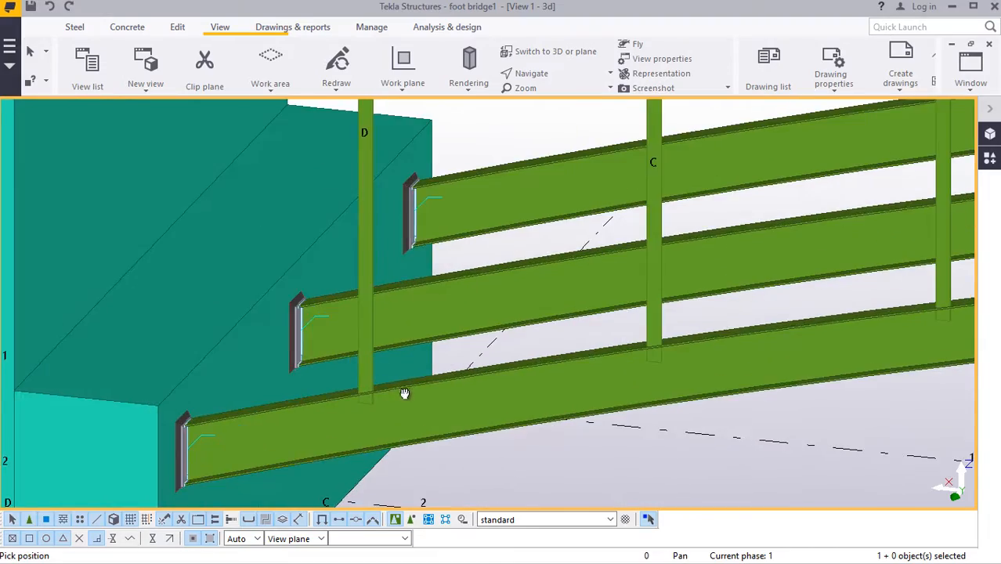
scroll(404, 398, up, 2)
scroll(442, 392, down, 4)
ctrl+middle_drag(432, 332, 446, 326)
scroll(444, 333, down, 2)
ctrl+middle_drag(400, 410, 441, 404)
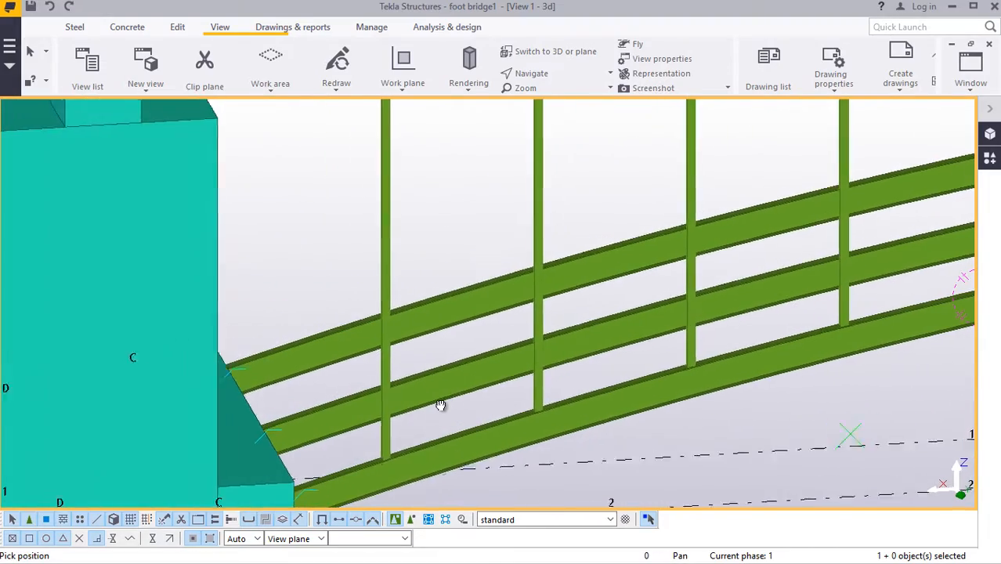
scroll(410, 459, up, 3)
scroll(409, 459, down, 5)
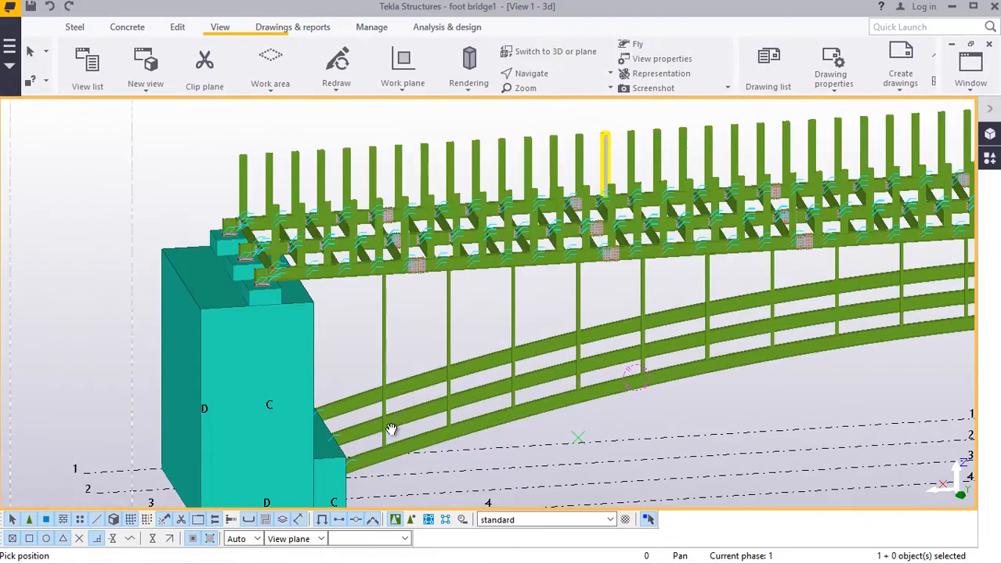
- Search the component catalog for "end" to find a connection for the first column's lower end
scroll(409, 380, up, 2)
scroll(507, 163, up, 4)
scroll(469, 186, up, 4)
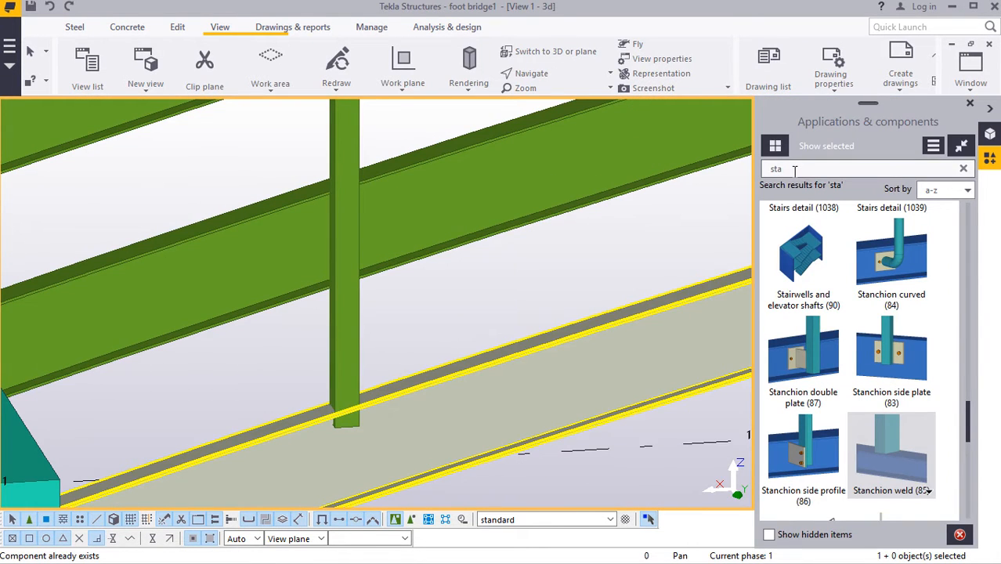
click(794, 170)
key(BackSpace)
key(BackSpace)
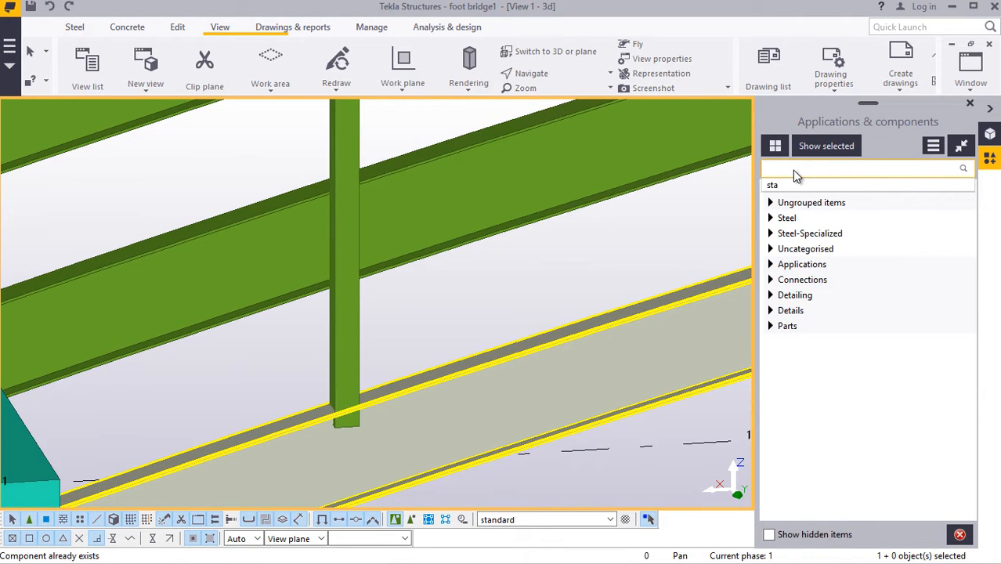
text(end)
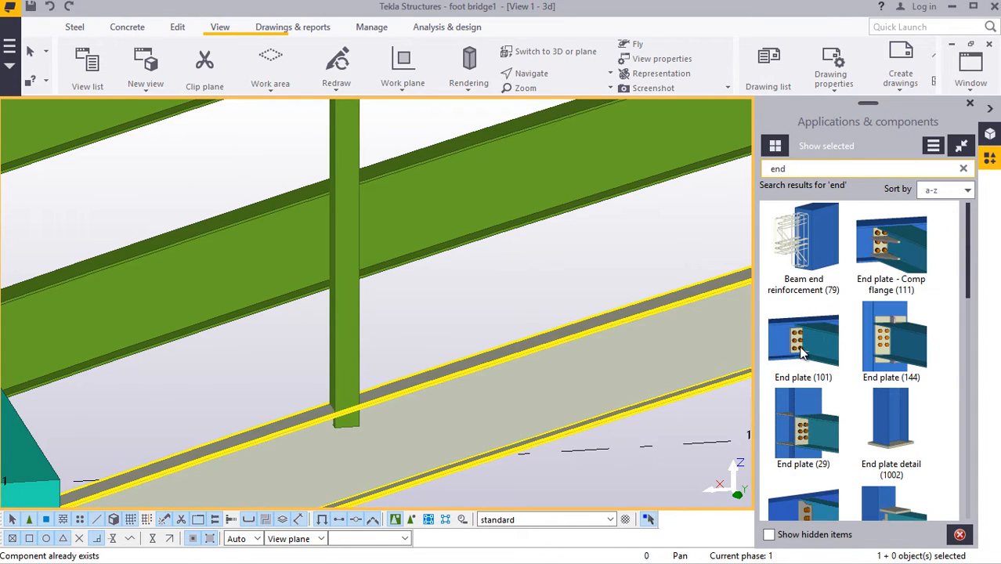
- Try the End plate (101) connection between the arch beam and the first column, and undo it
click(801, 353)
scroll(331, 433, up, 3)
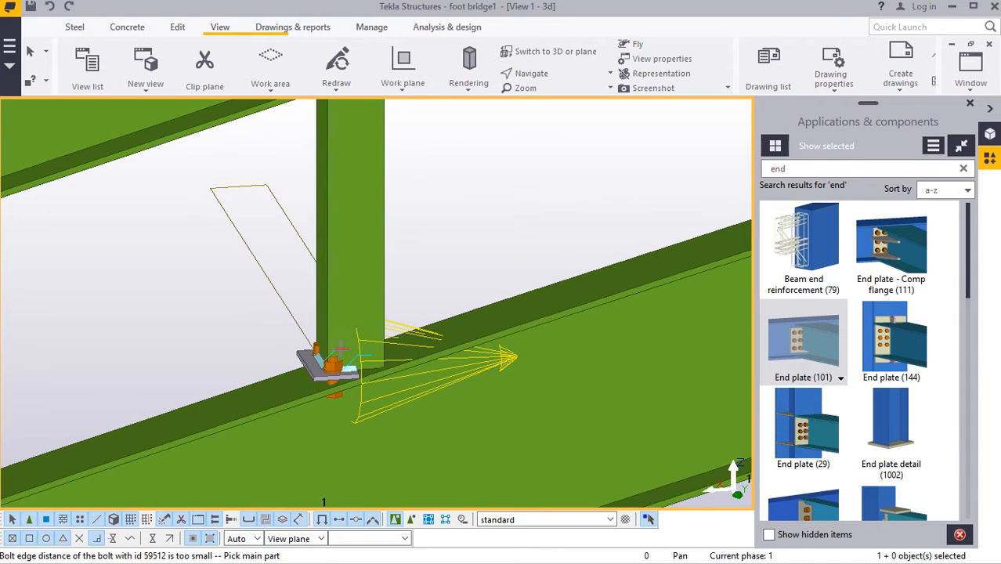
scroll(340, 347, up, 2)
right_click(472, 202)
click(483, 206)
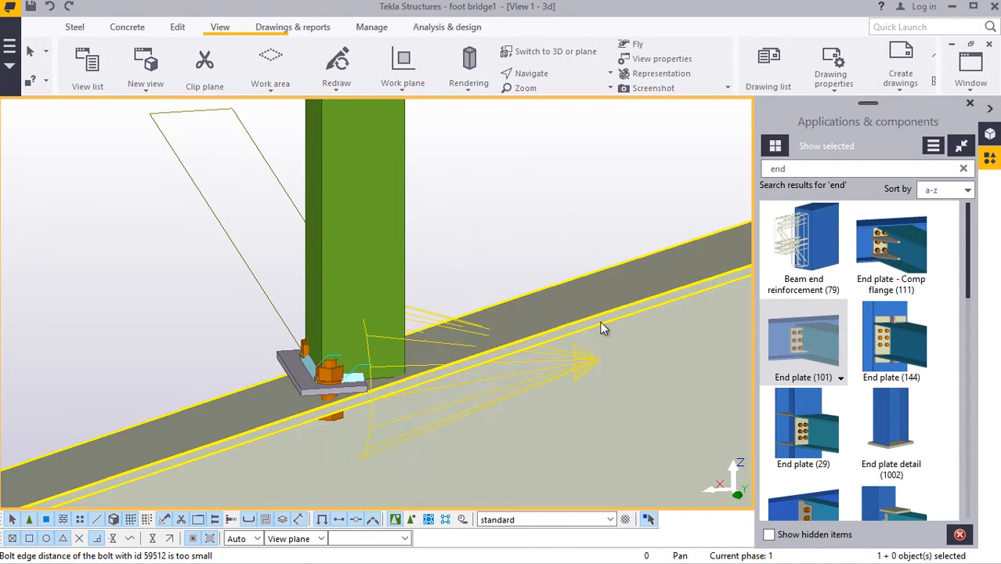
click(51, 7)
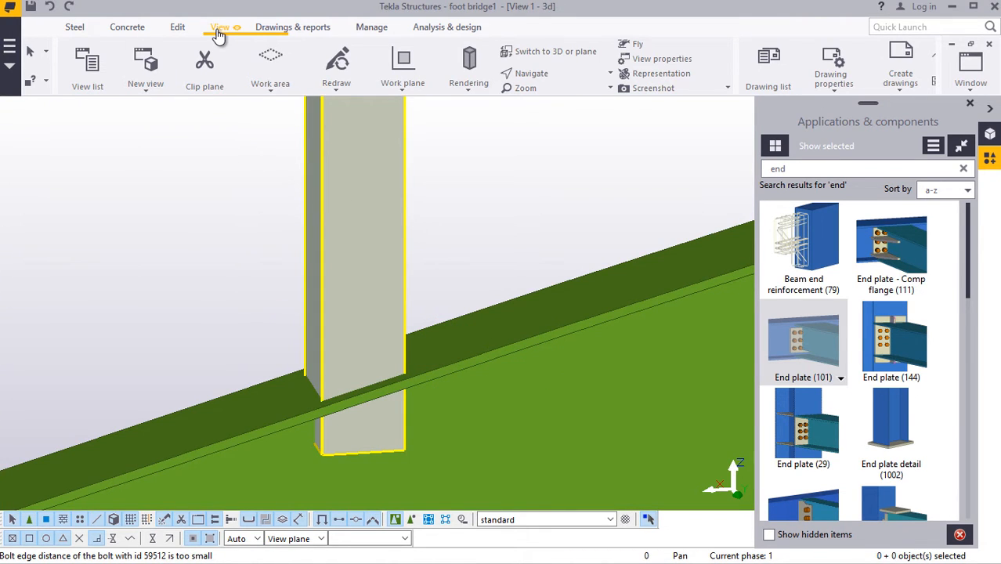
- Set the work plane on the arch beam and connect the first column to the beam with End plate (101)
click(409, 94)
click(425, 116)
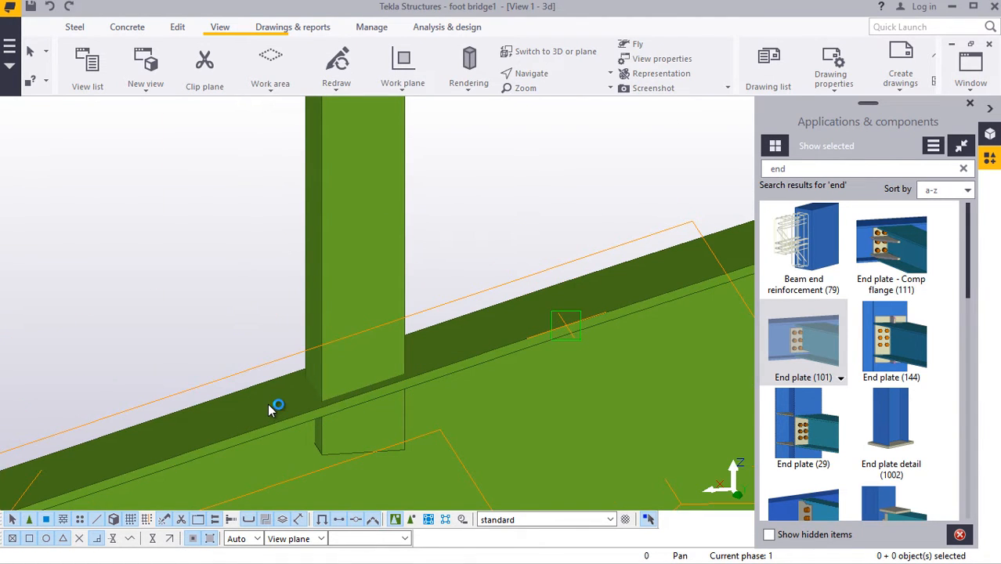
right_click(225, 264)
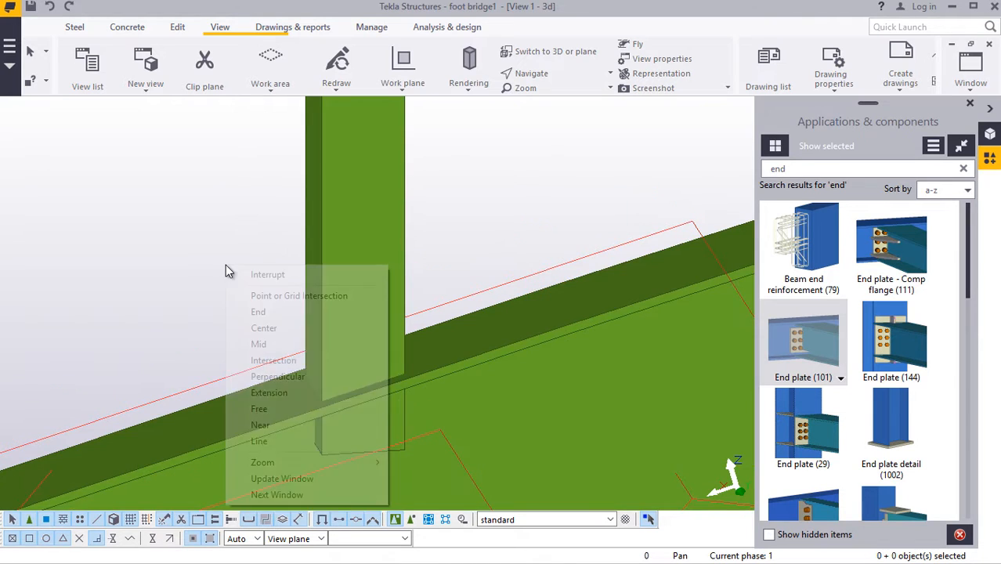
click(266, 275)
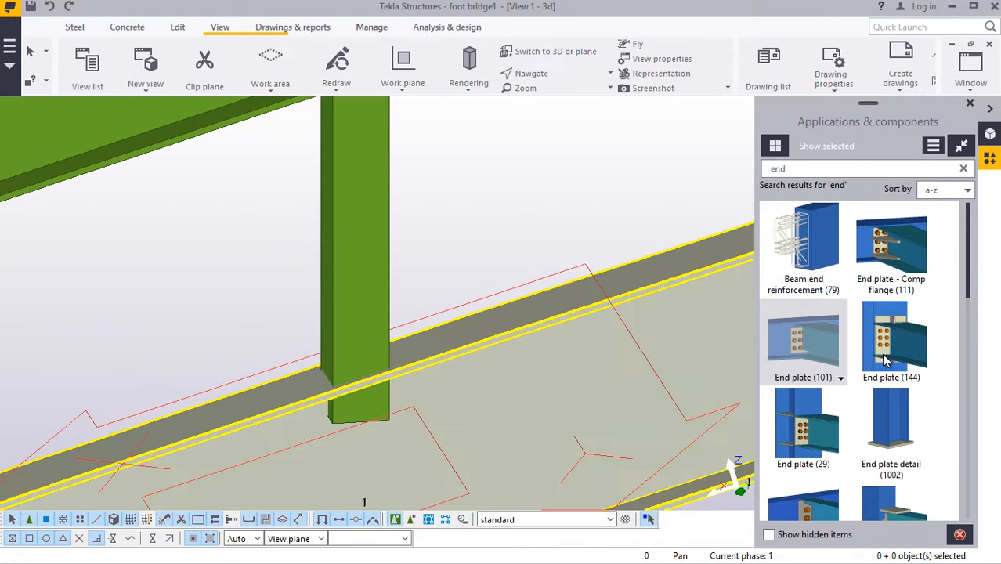
scroll(371, 348, up, 3)
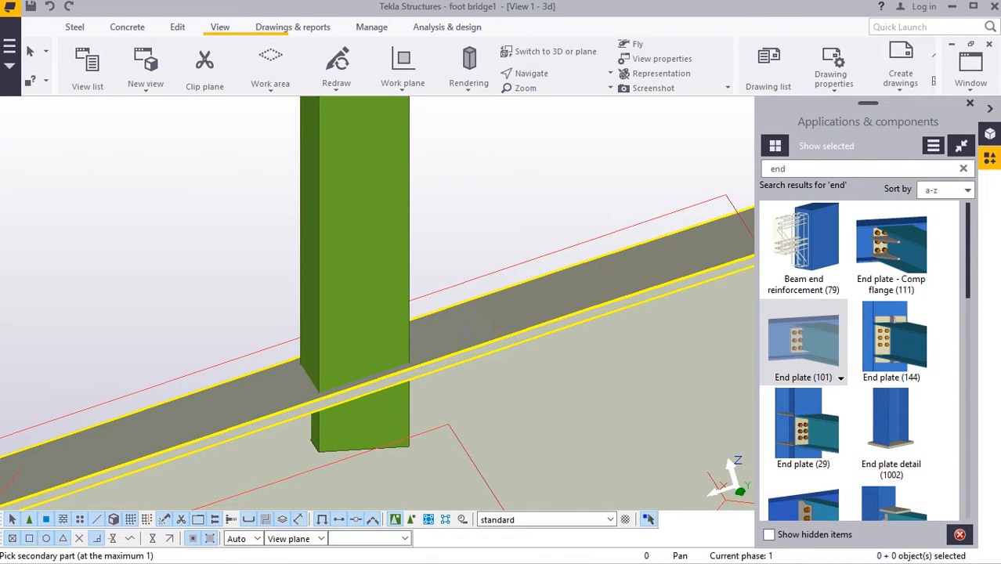
click(384, 332)
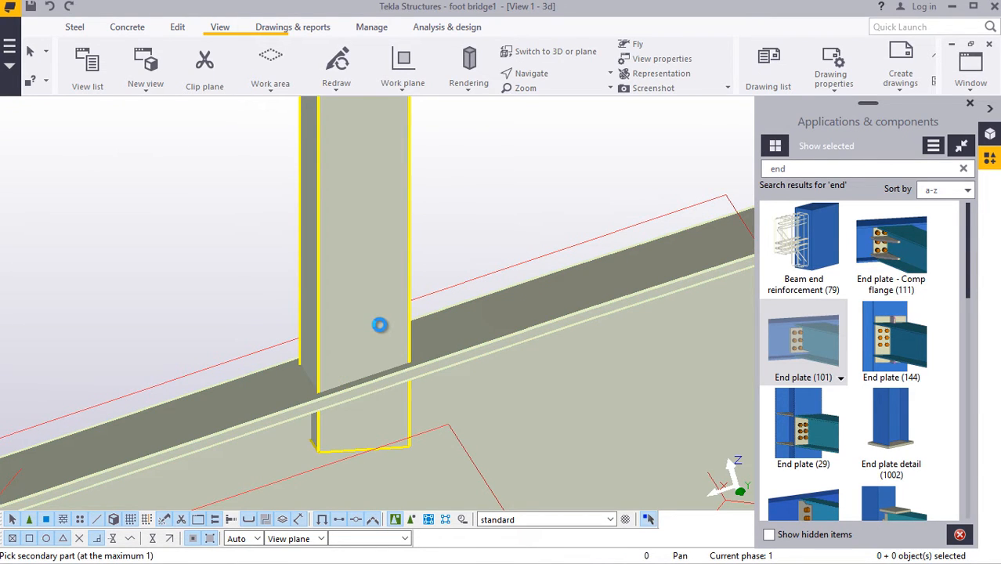
- Examine the End plate (101) connection at the first column's lower end from several angles
right_click(495, 203)
click(501, 208)
scroll(419, 307, down, 4)
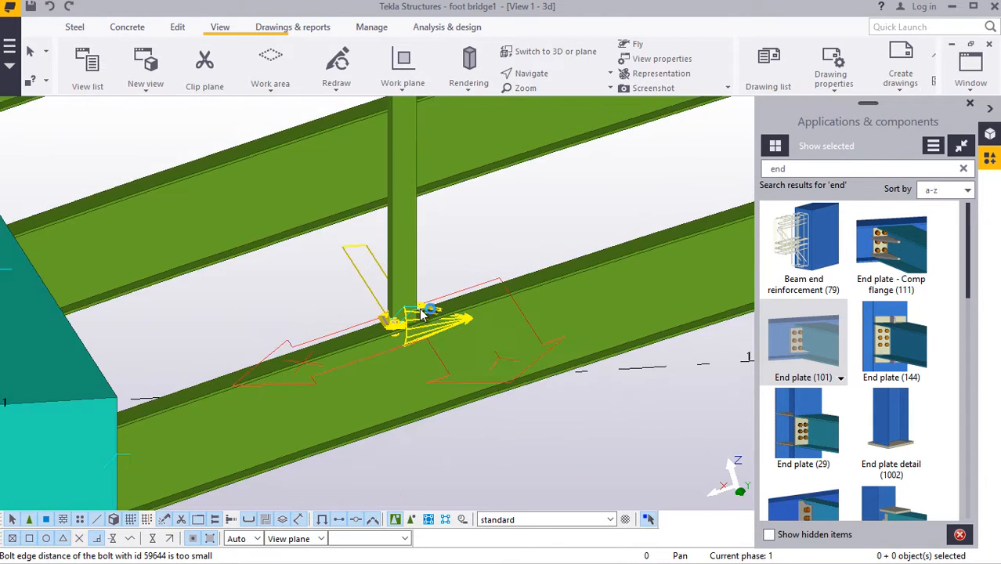
click(530, 72)
click(554, 98)
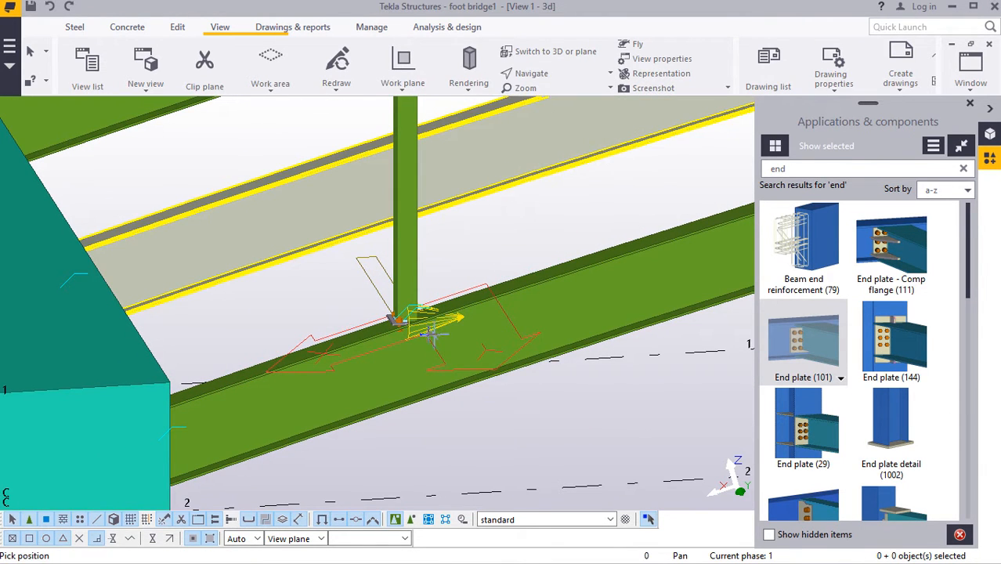
scroll(417, 342, up, 10)
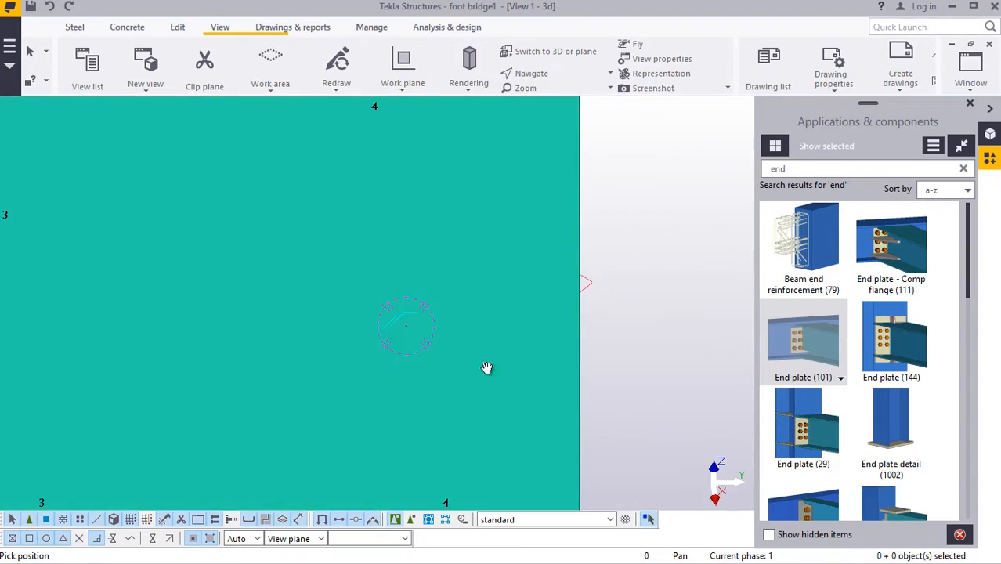
ctrl+middle_drag(500, 356, 346, 354)
scroll(398, 321, up, 7)
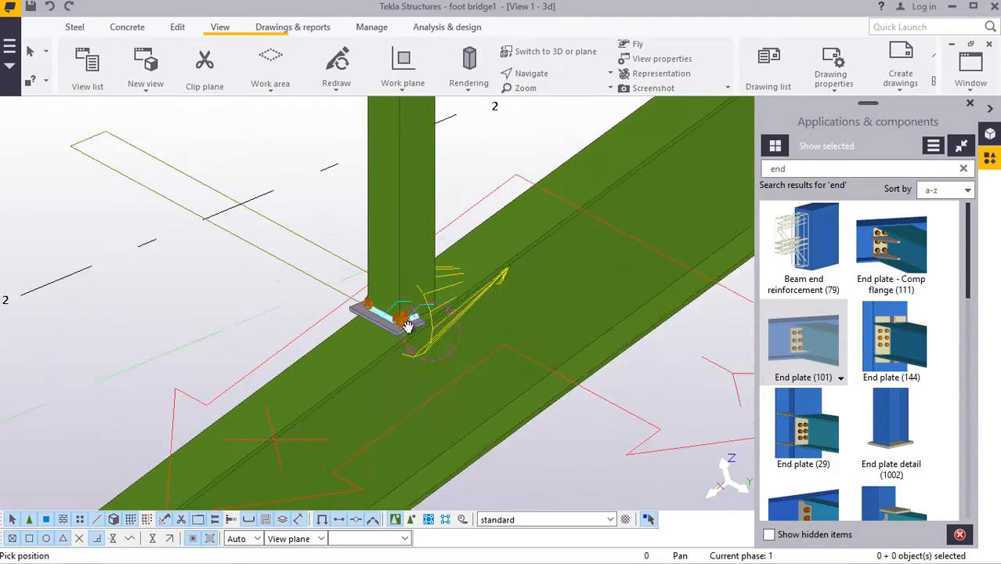
ctrl+middle_drag(422, 331, 384, 358)
scroll(336, 257, up, 5)
right_click(296, 215)
click(336, 228)
scroll(384, 354, down, 4)
- Delete the End plate (101) connection between the arch beam and the first column
click(387, 351)
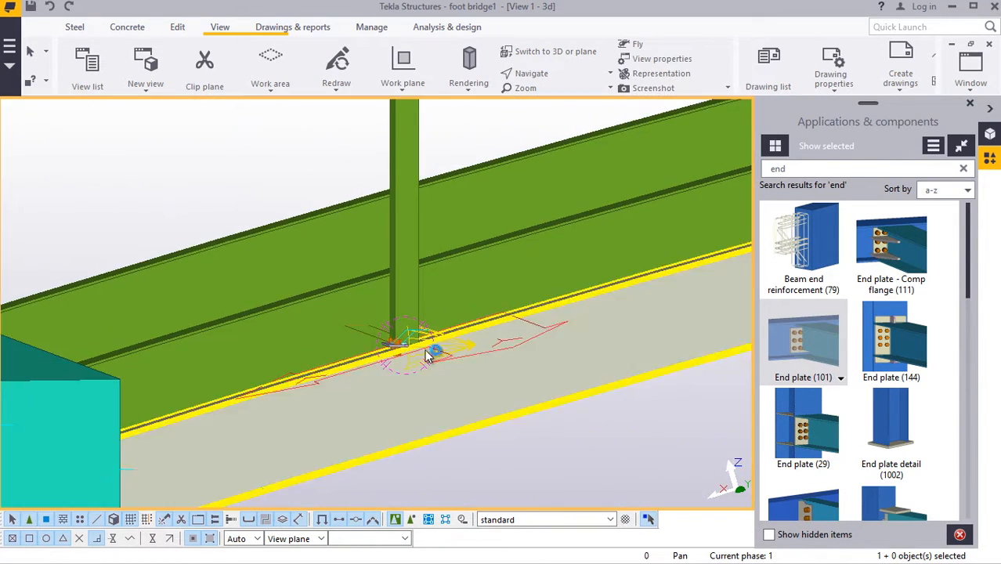
scroll(381, 347, up, 3)
scroll(496, 369, up, 3)
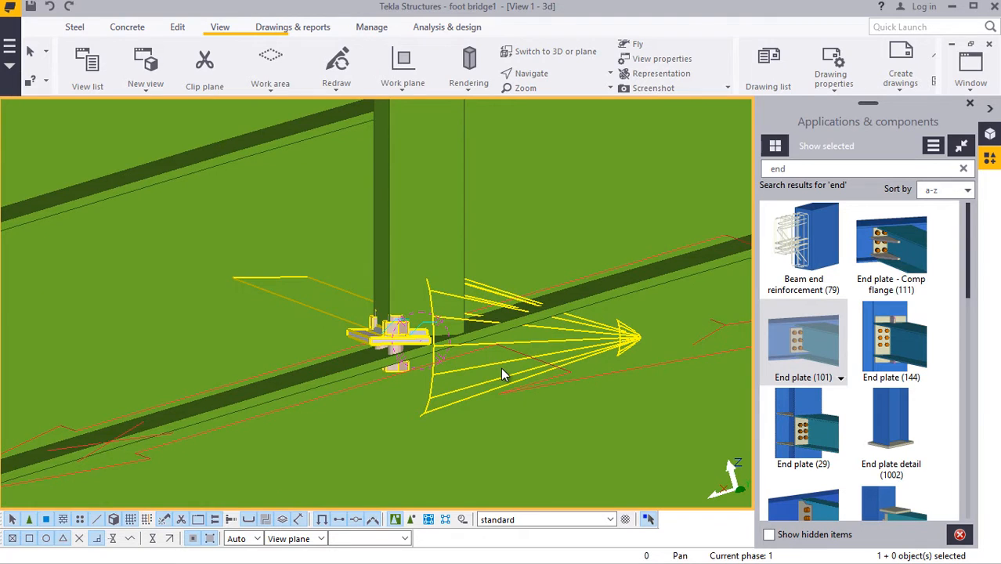
right_click(499, 364)
click(539, 313)
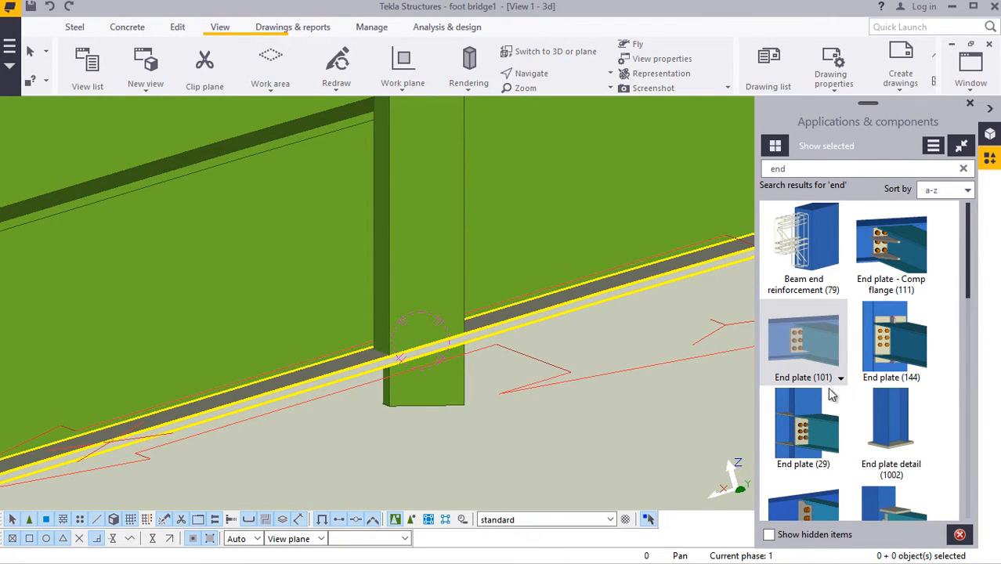
- Try the End plate (101) connection again between the arch beam and the column, and undo it
click(817, 347)
scroll(342, 300, up, 3)
click(463, 317)
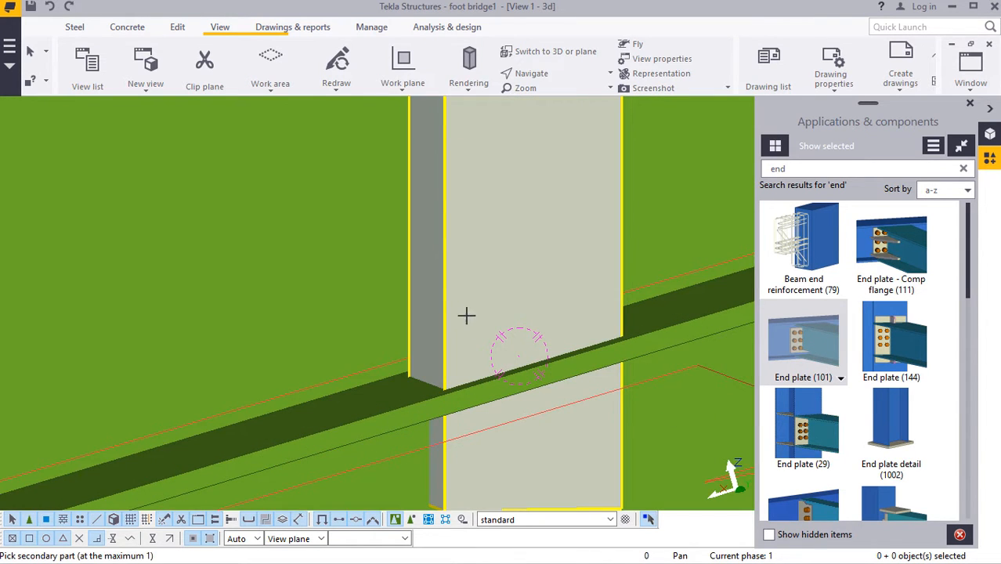
click(417, 396)
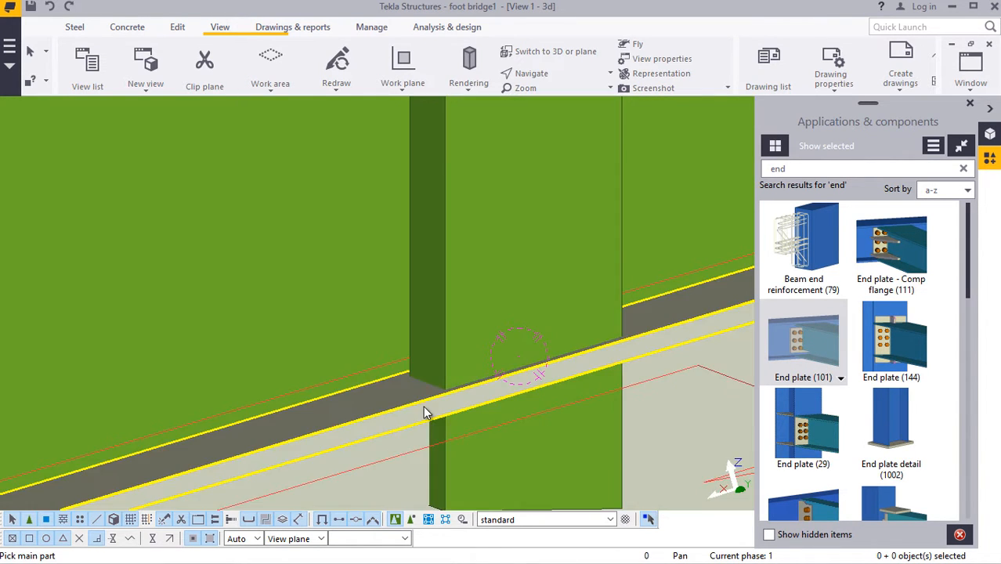
click(425, 407)
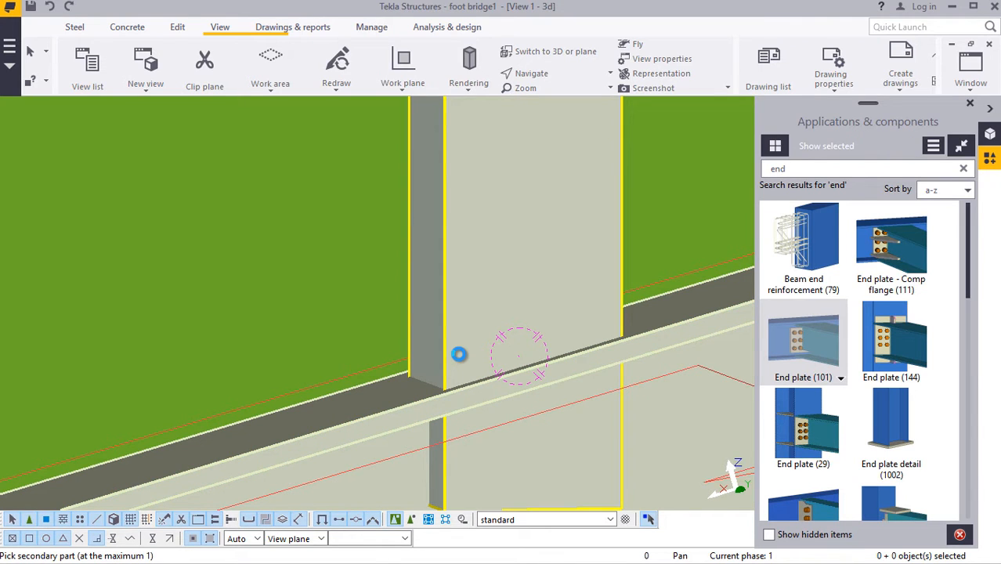
click(458, 353)
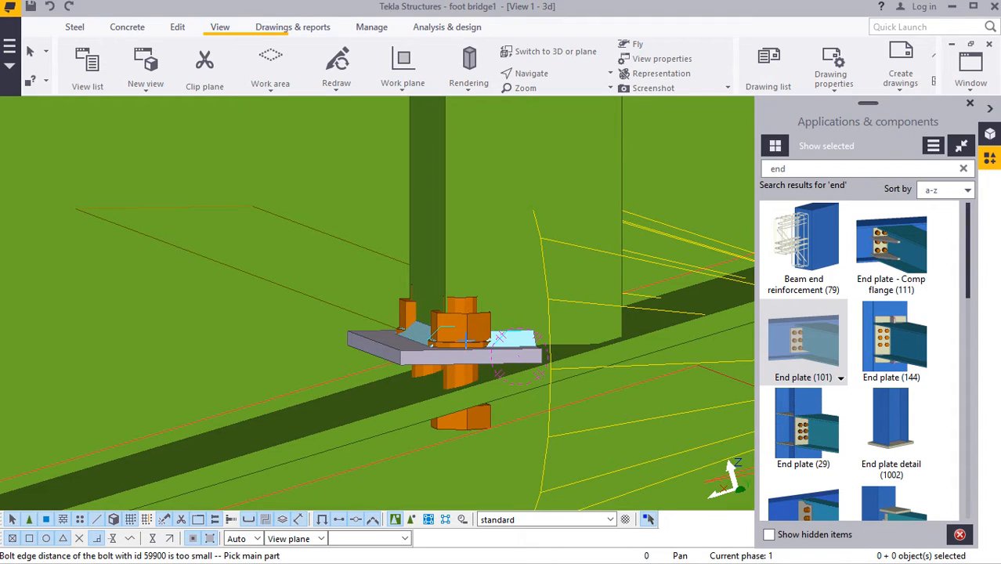
right_click(478, 276)
click(511, 293)
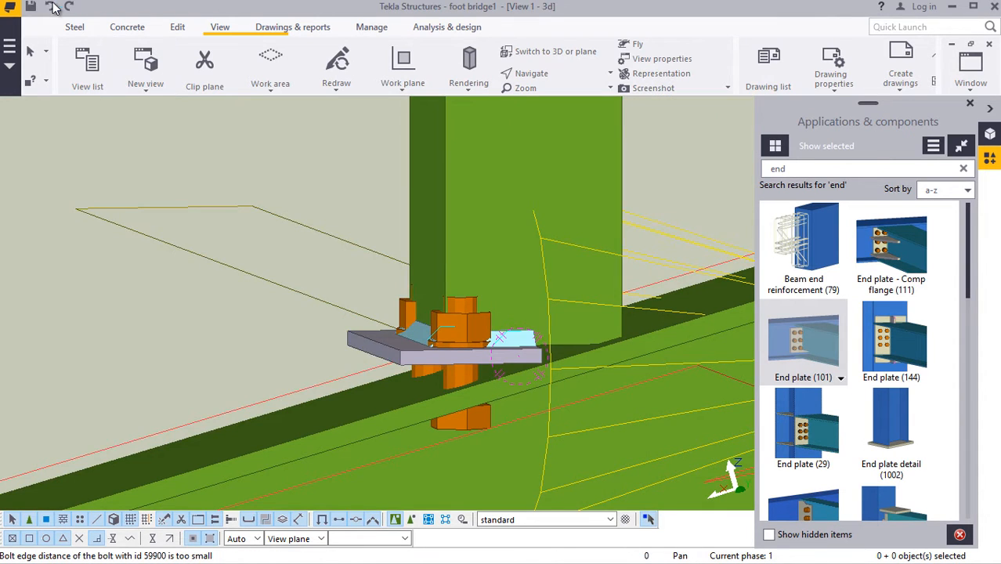
click(49, 6)
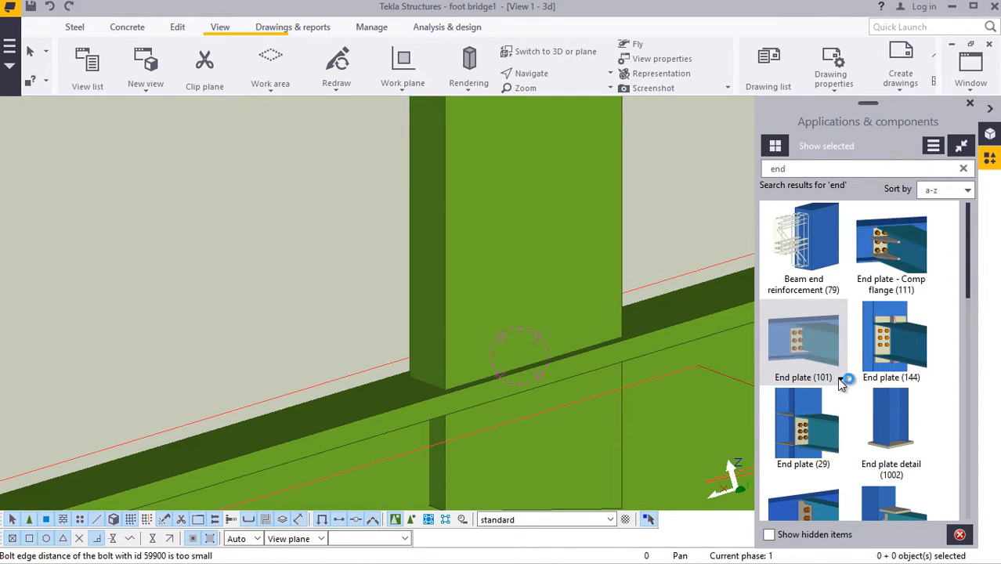
- Try End plate detail (1002) on the column where it meets the arch beam, and undo it
scroll(836, 378, down, 2)
scroll(836, 384, down, 2)
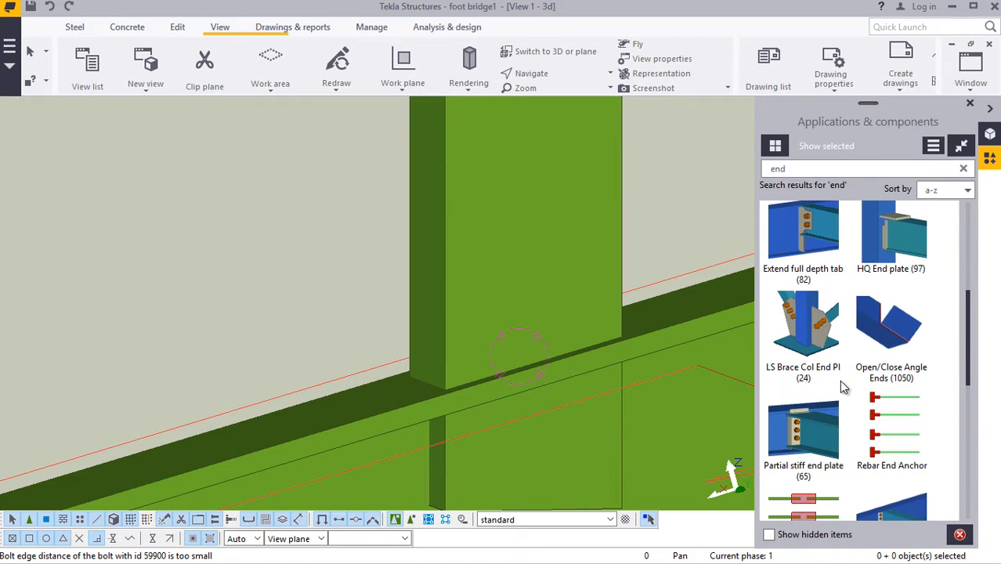
scroll(844, 383, down, 3)
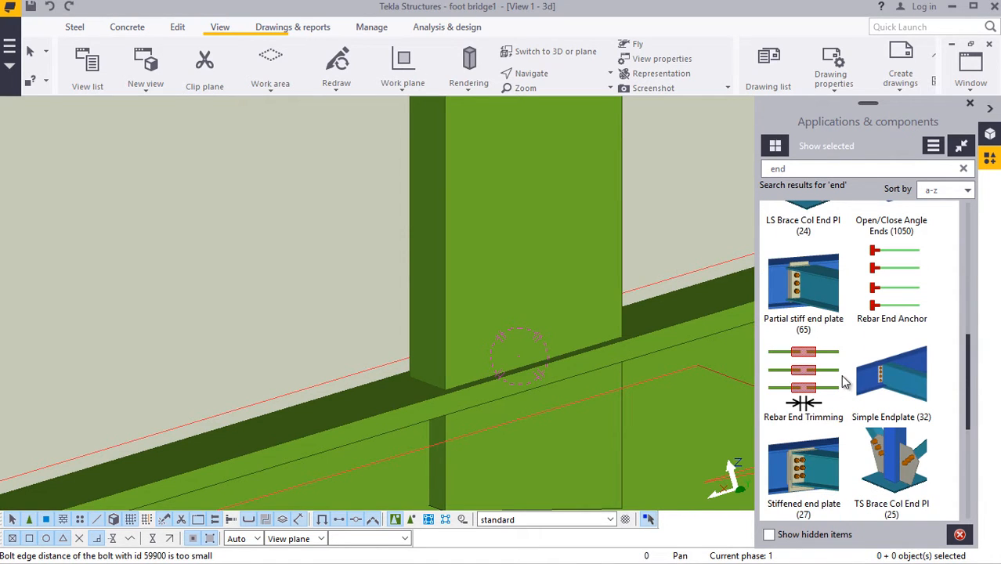
scroll(846, 382, up, 5)
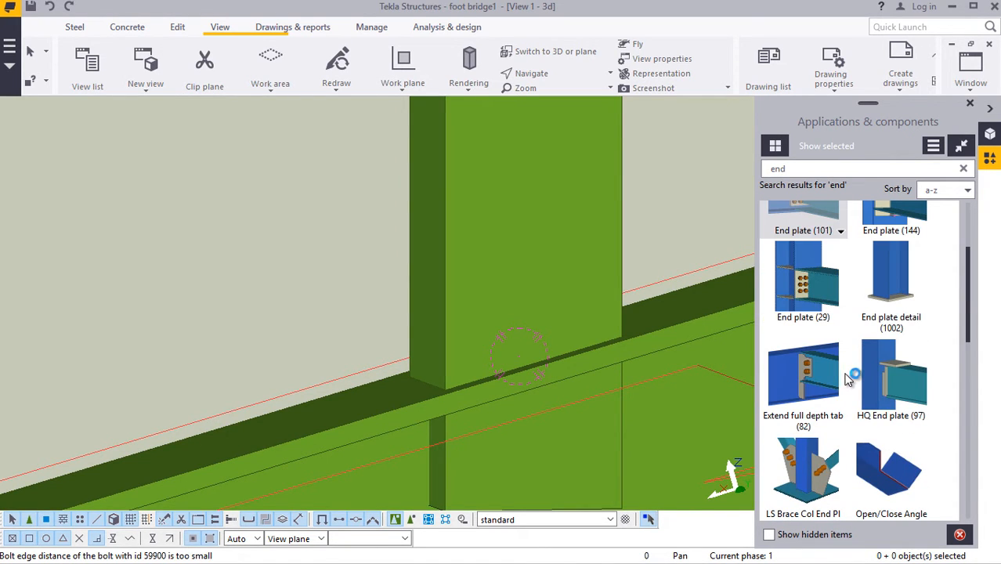
click(892, 289)
scroll(447, 383, up, 2)
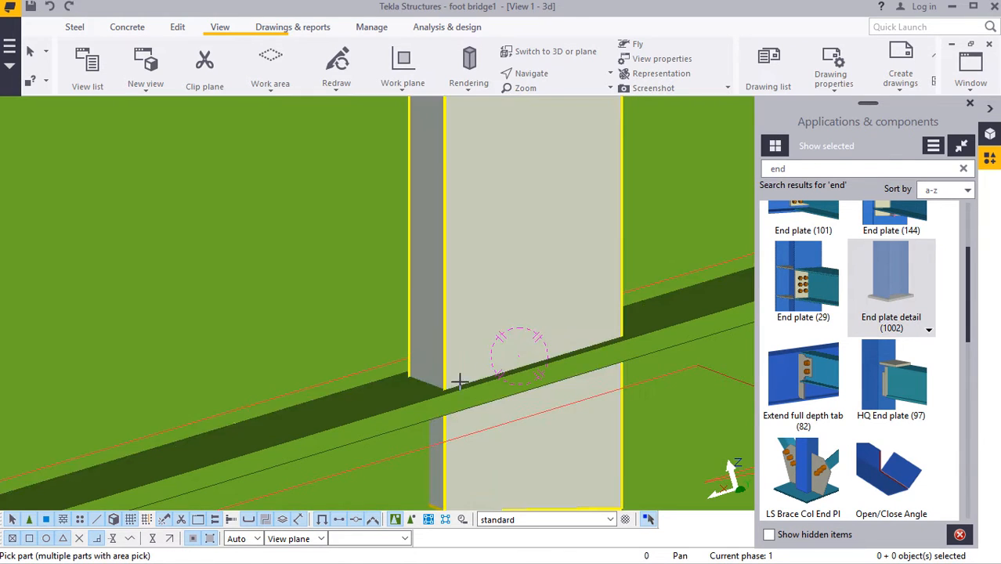
click(408, 390)
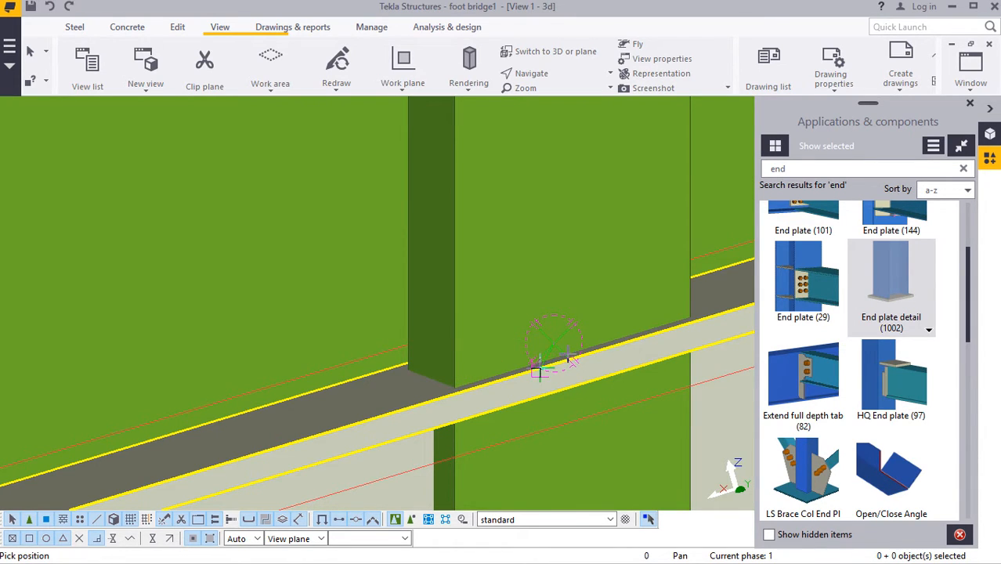
right_click(445, 379)
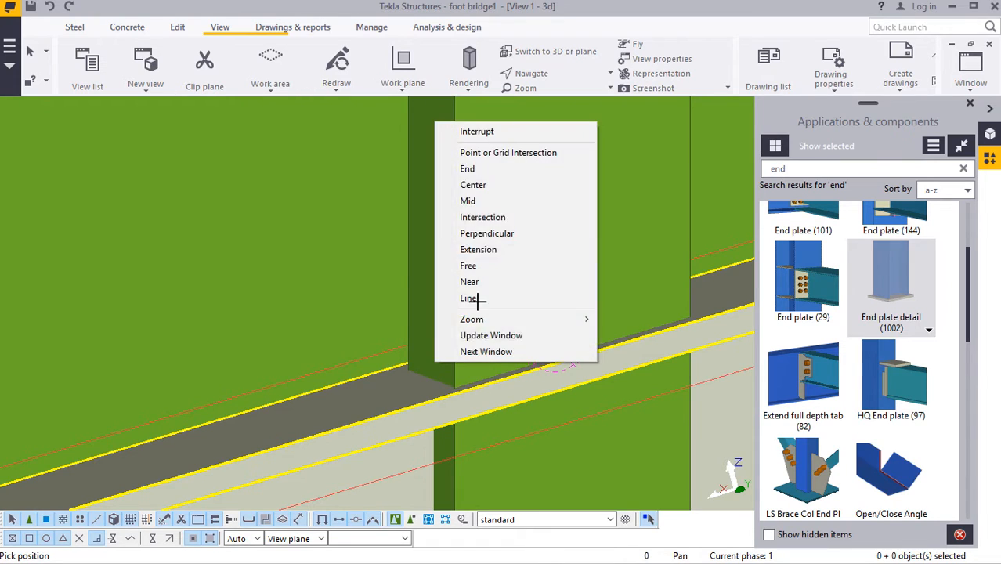
click(454, 129)
click(901, 284)
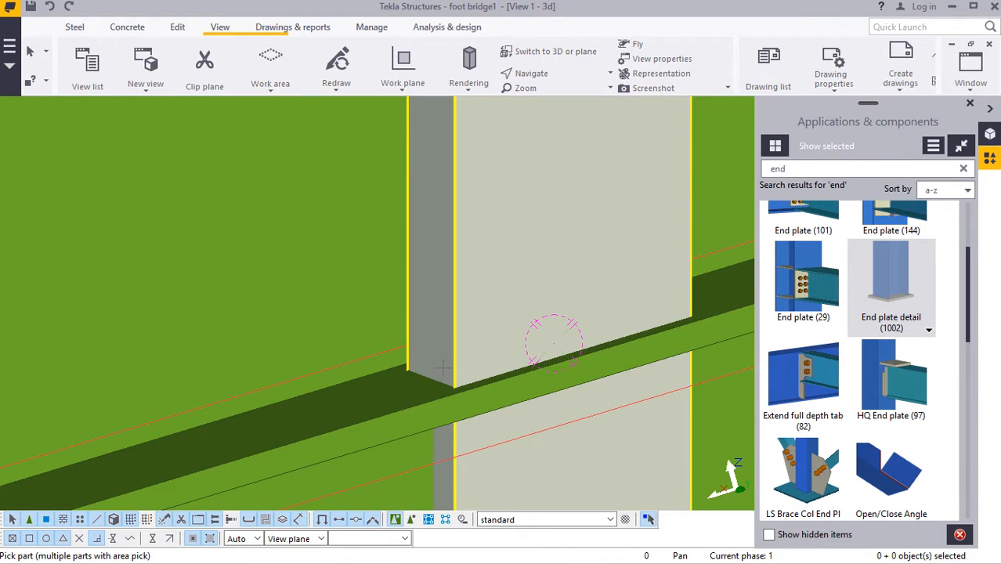
click(443, 367)
click(438, 387)
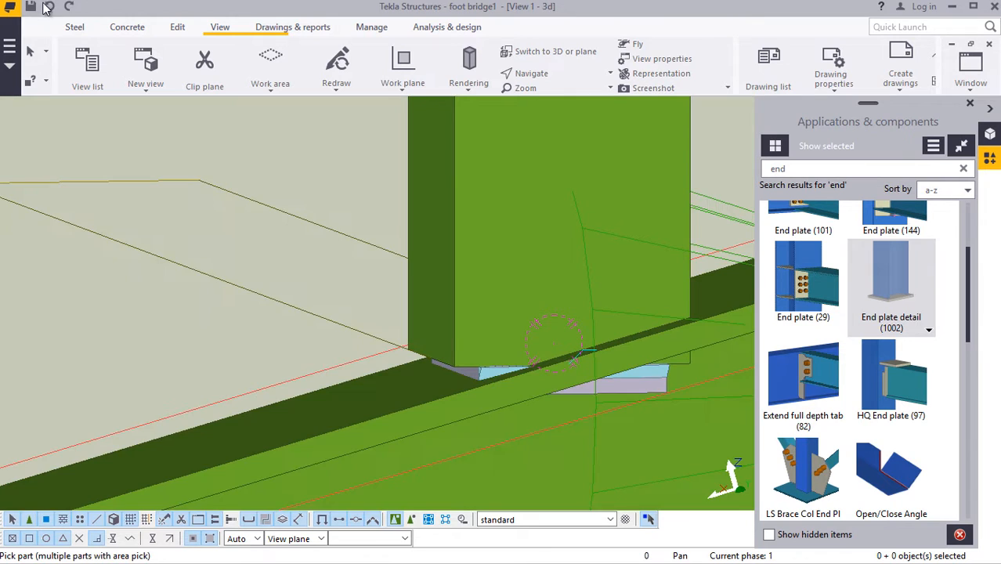
click(49, 6)
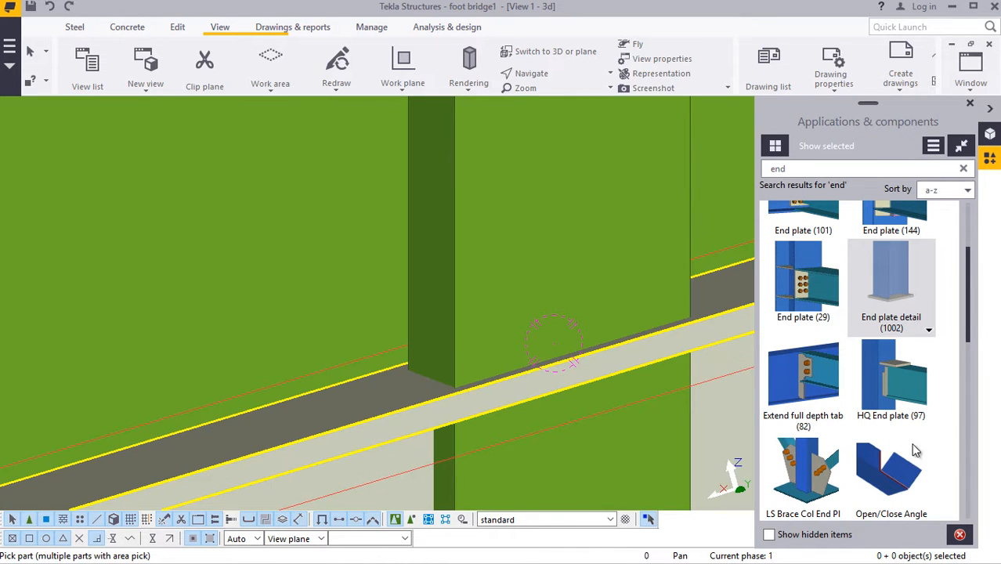
- Look through the remaining end plate components, and examine the column's lower end from its other side
scroll(832, 416, down, 2)
scroll(834, 427, down, 2)
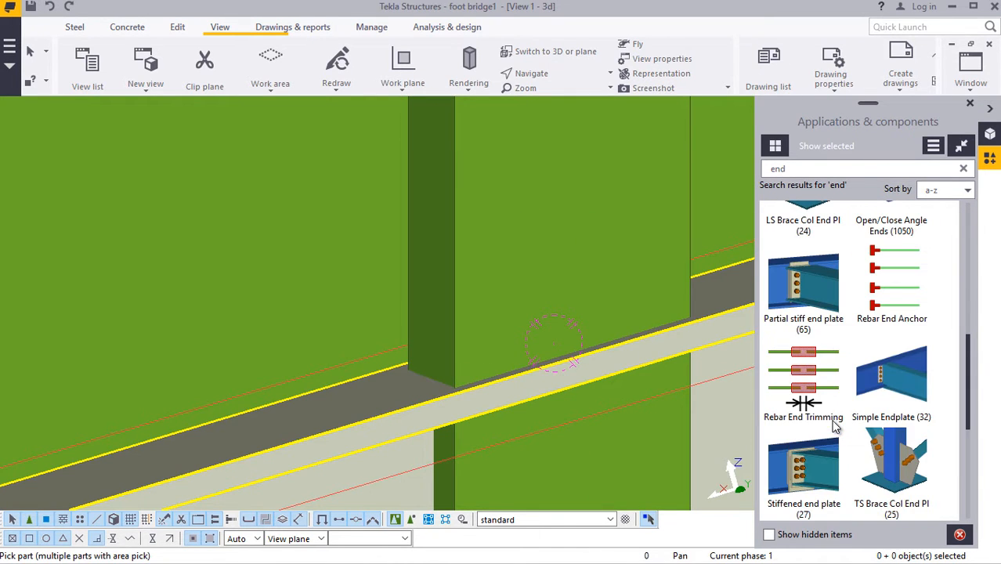
scroll(837, 437, down, 2)
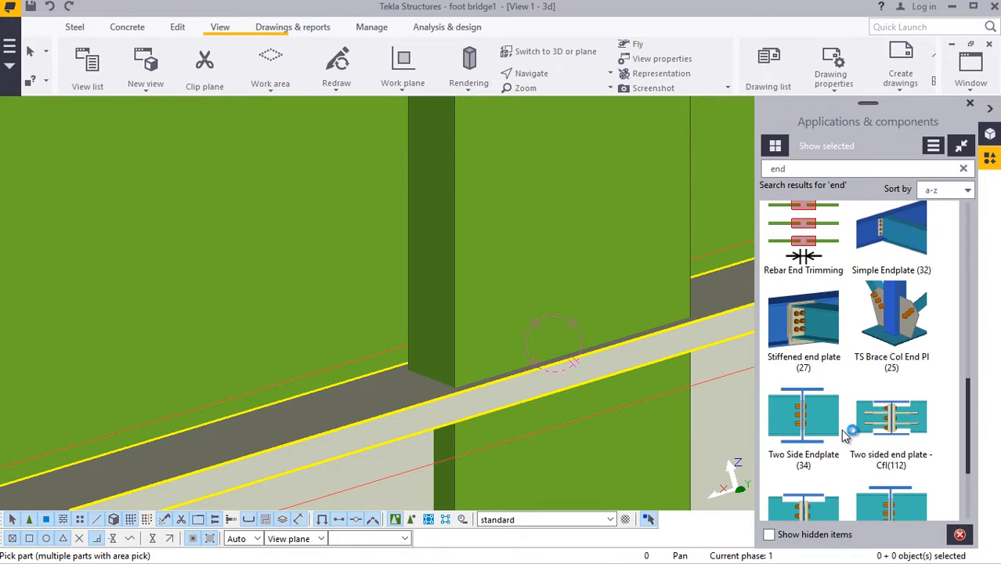
scroll(842, 431, down, 2)
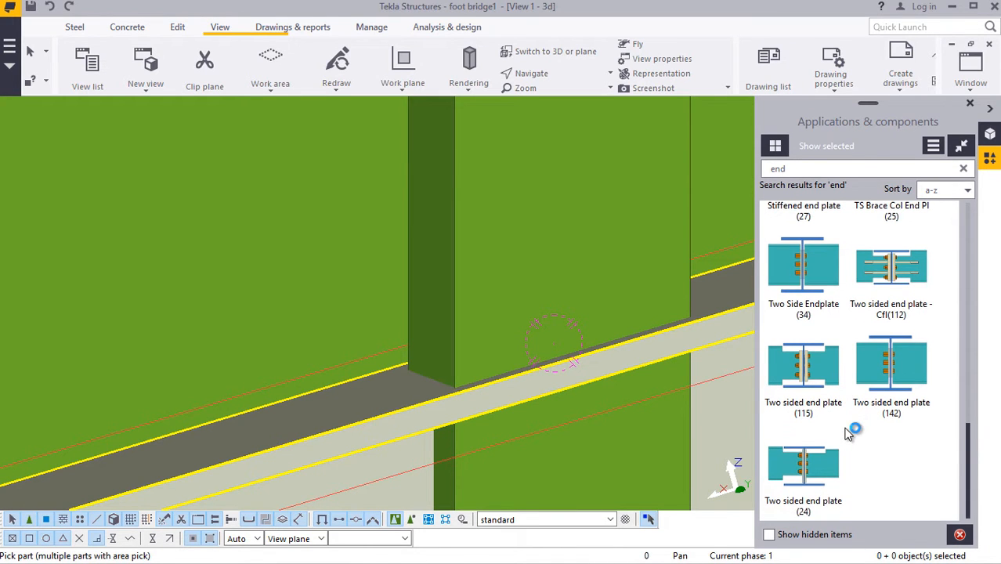
scroll(849, 433, up, 5)
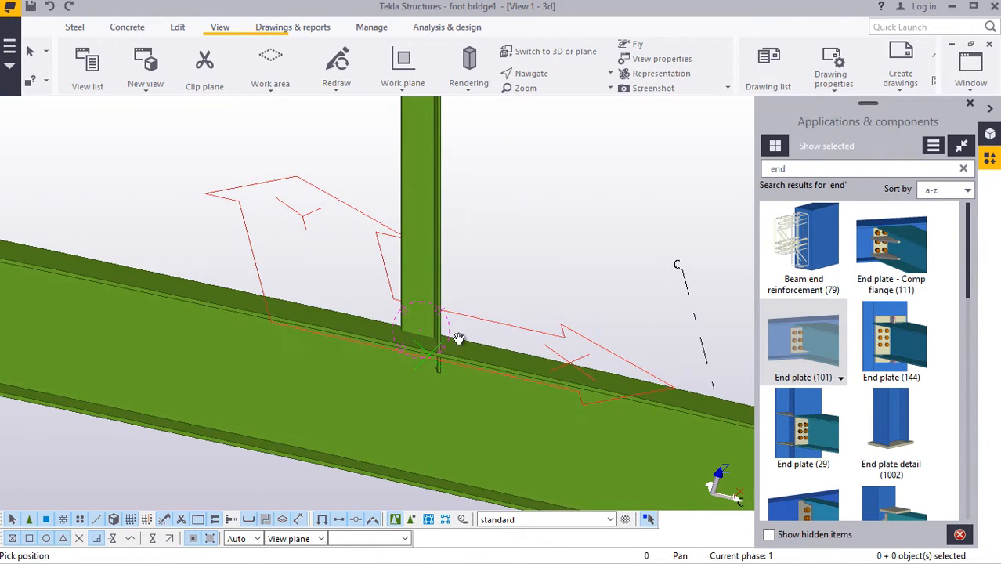
scroll(458, 338, up, 3)
right_click(496, 196)
click(499, 198)
scroll(455, 275, down, 2)
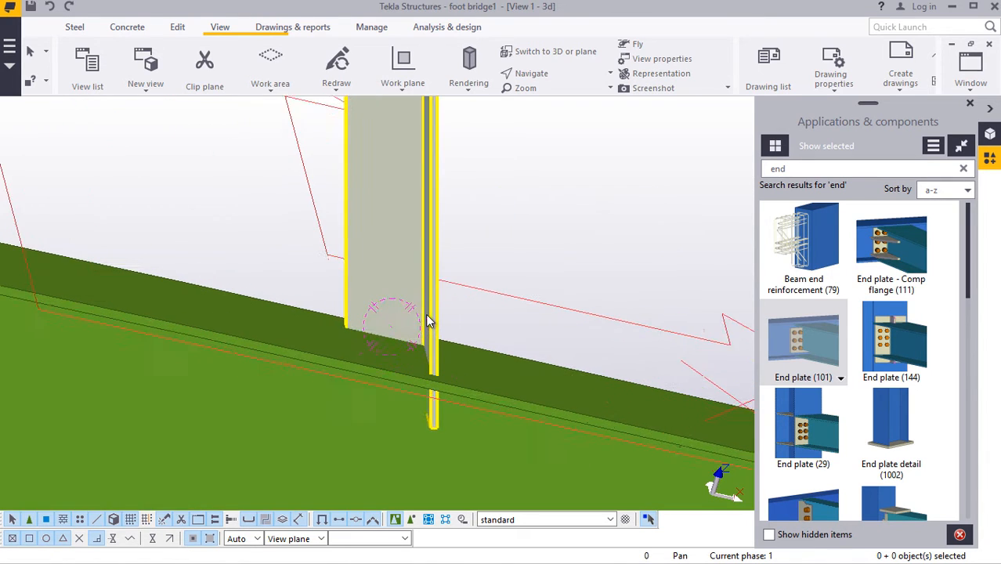
scroll(430, 315, up, 3)
- Connect the column to the arch beam with End plate (101), using the beam as main part and the column as secondary
click(818, 349)
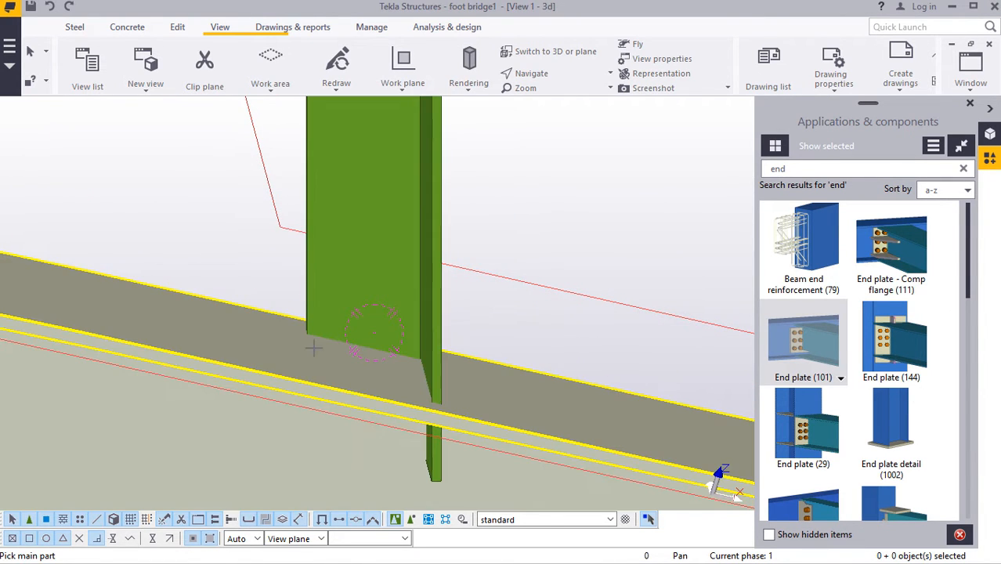
click(229, 318)
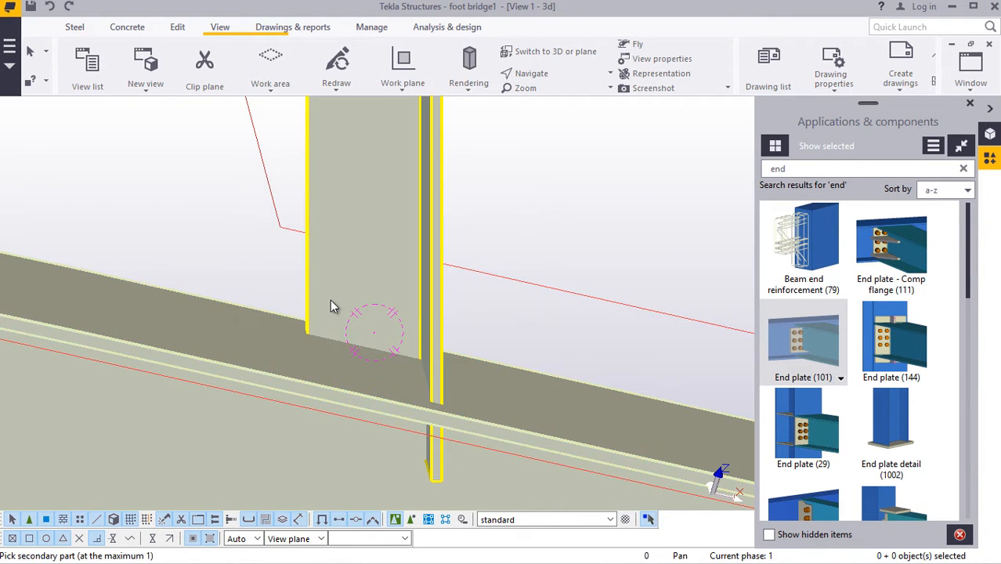
click(329, 299)
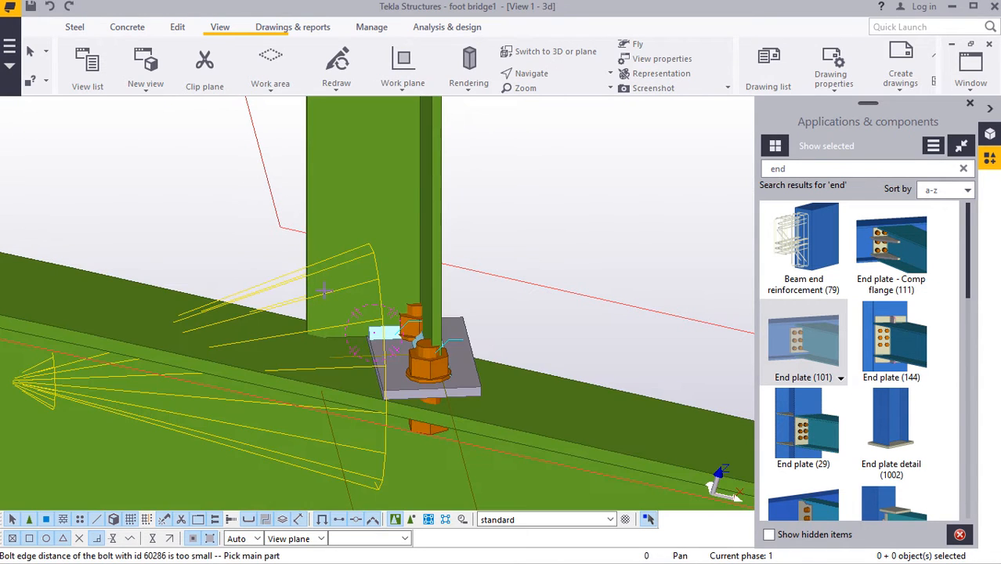
right_click(509, 222)
click(525, 230)
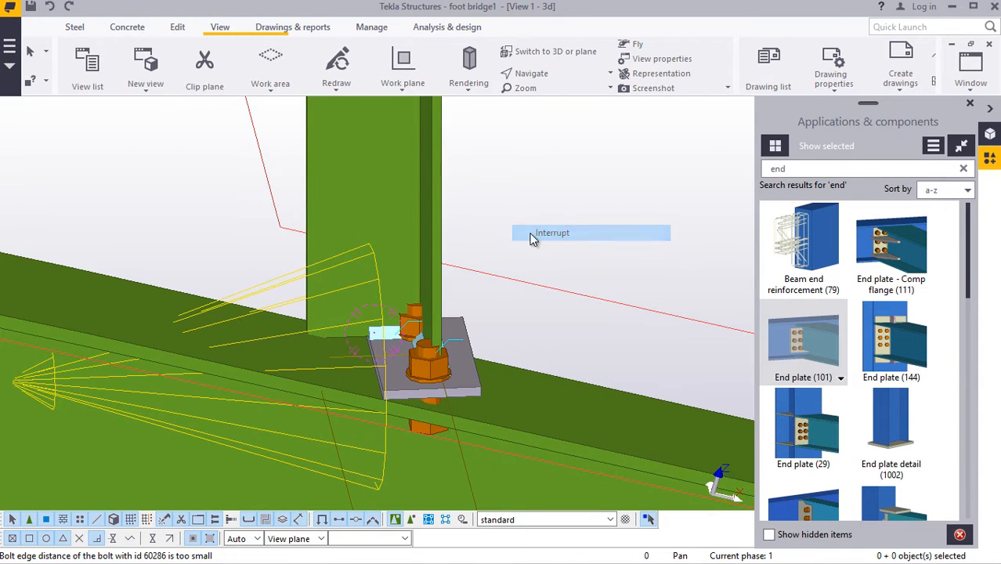
- Set the up direction of the column's End plate (101) connection to -y and modify the connection
click(444, 384)
scroll(445, 384, up, 2)
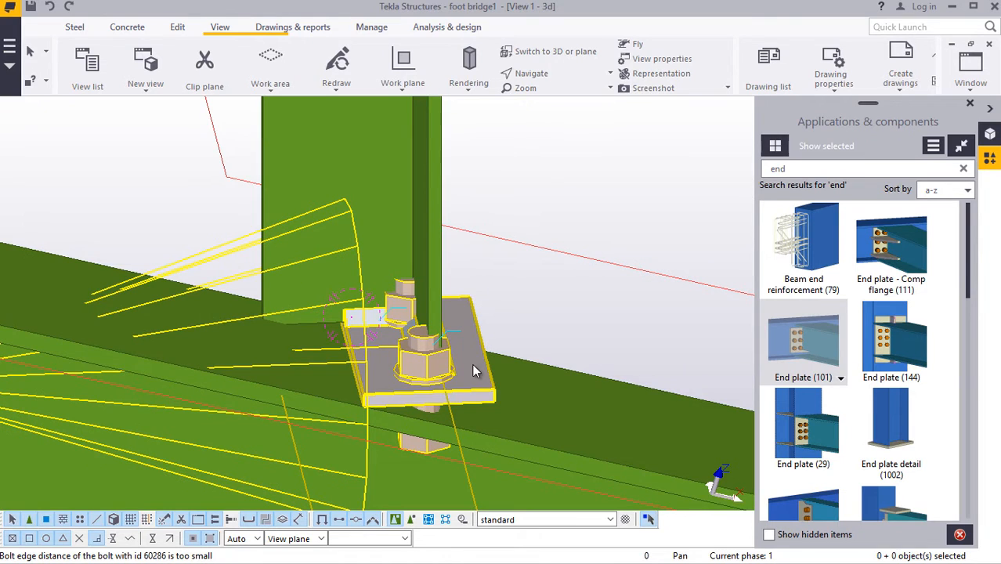
double_click(472, 363)
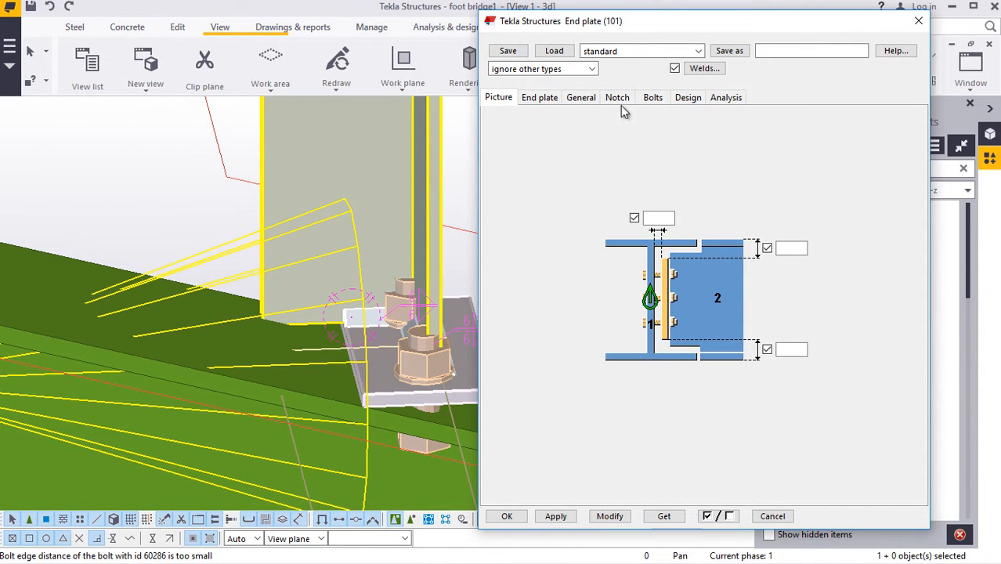
click(580, 100)
click(738, 120)
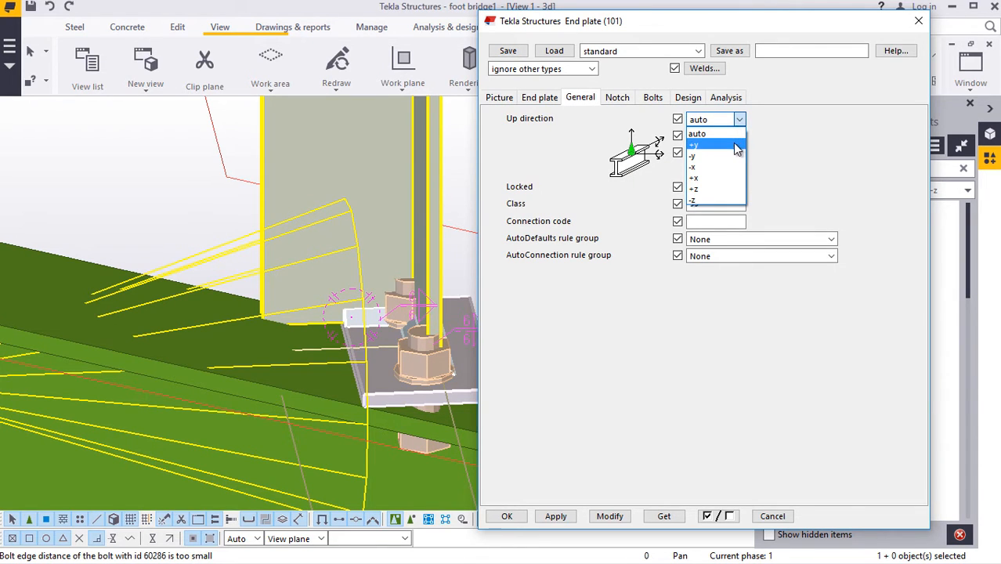
click(736, 148)
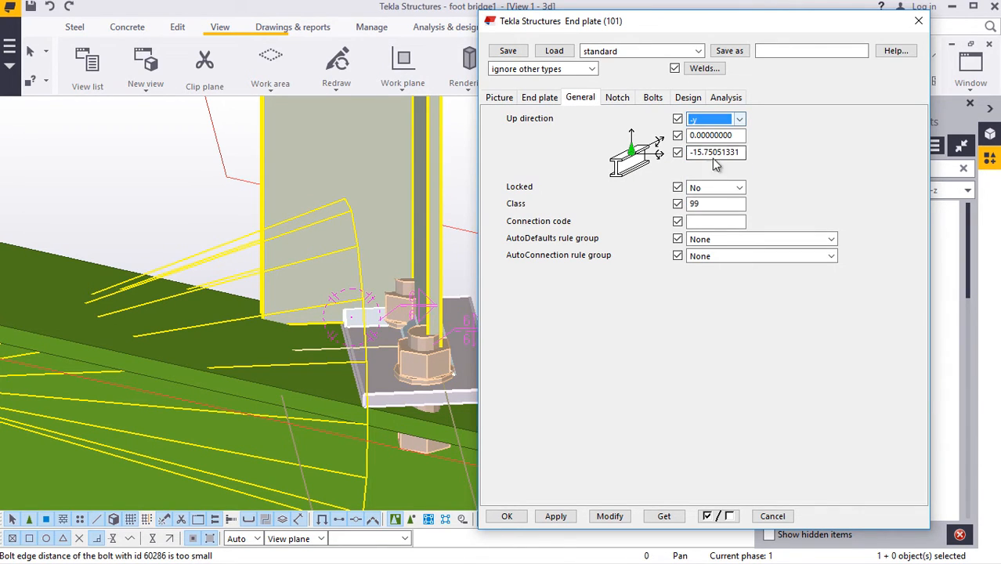
click(615, 517)
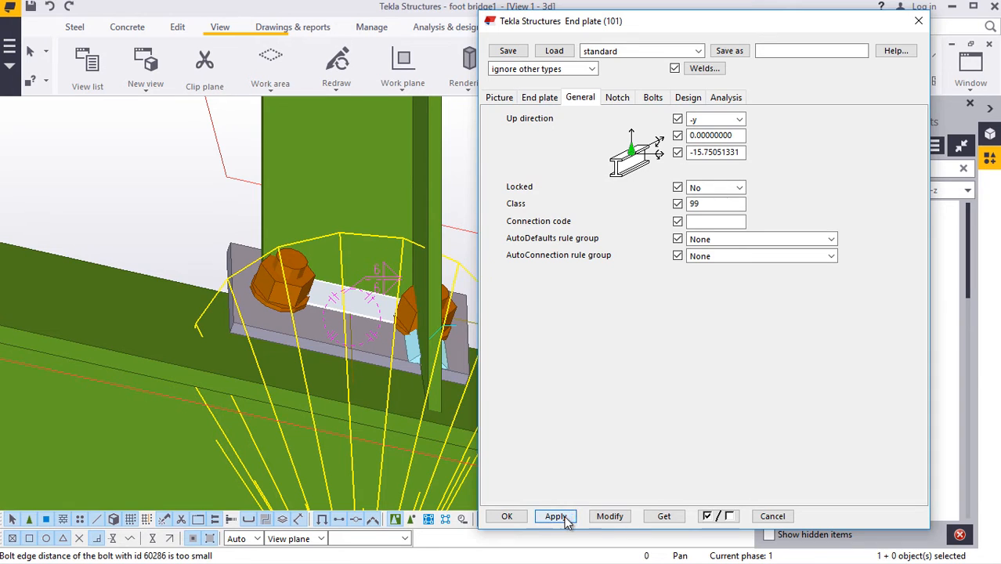
click(505, 516)
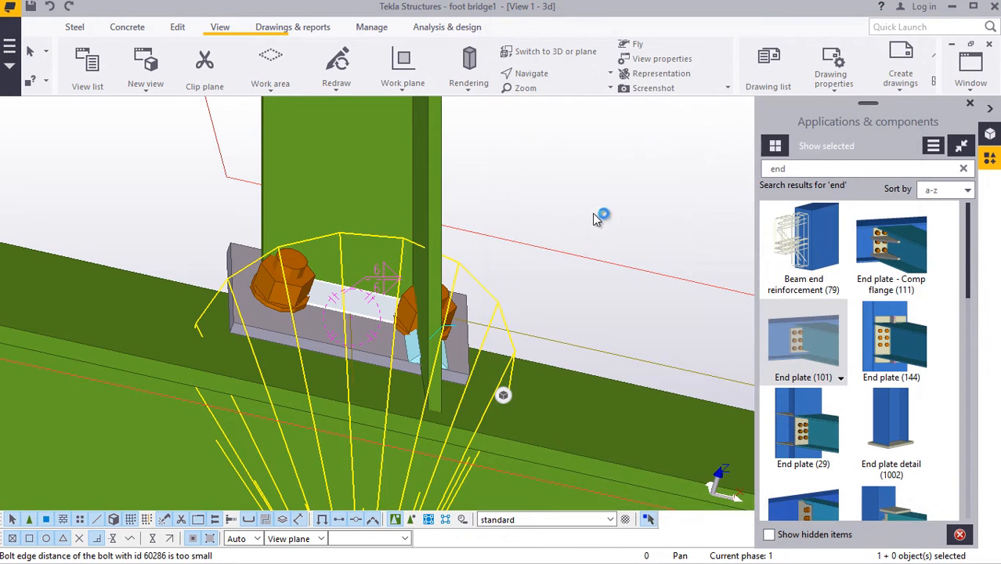
- Set the second up direction rotation angle of the End plate (101) connection to 0 and modify the connection
click(543, 77)
click(545, 96)
drag(420, 379, 37, 311)
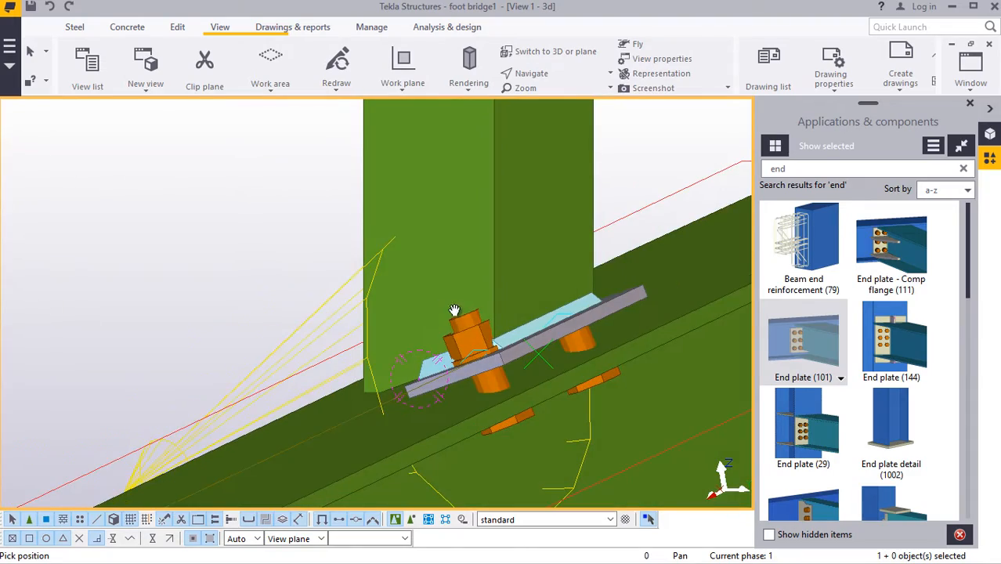
drag(454, 310, 479, 342)
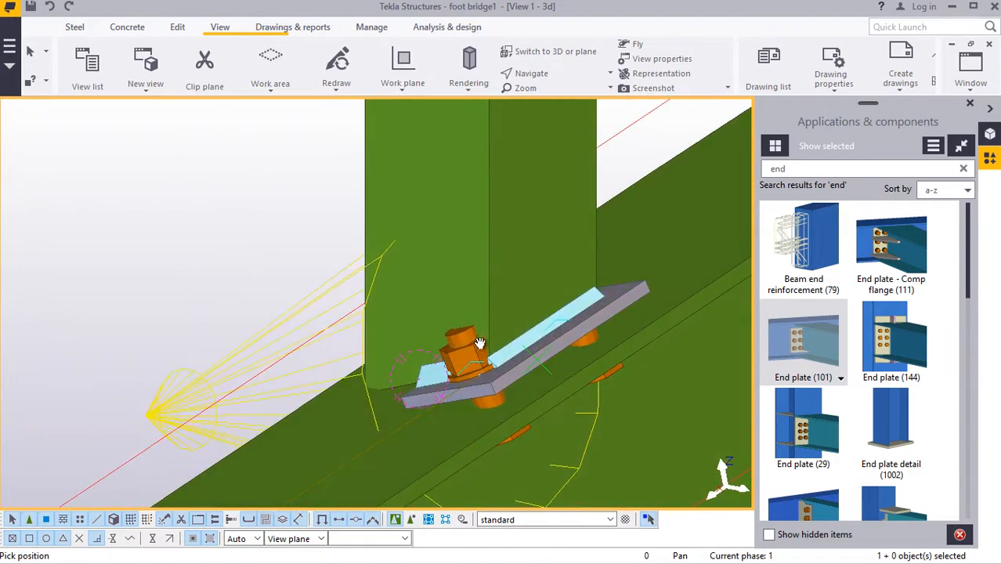
right_click(286, 217)
click(321, 226)
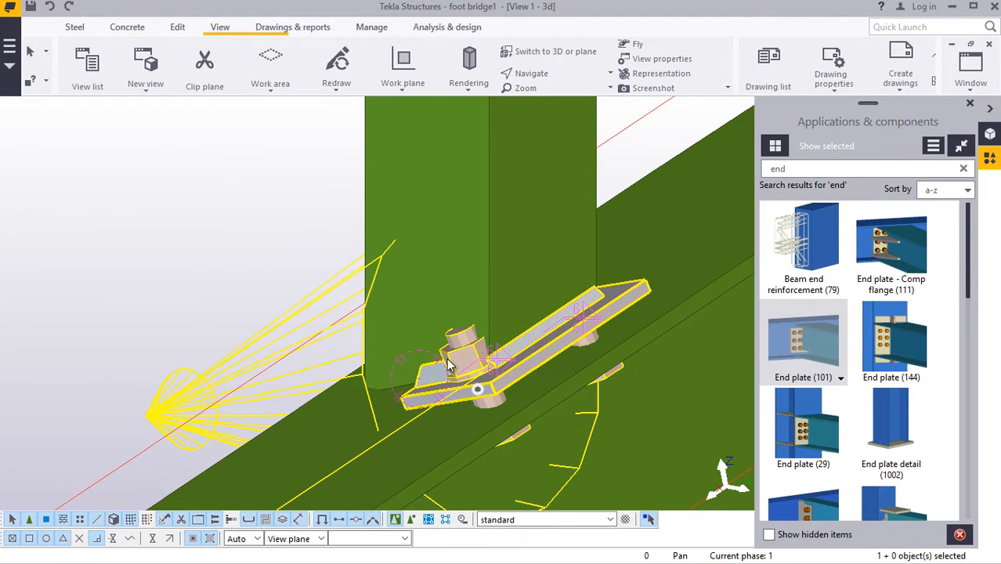
double_click(449, 365)
click(587, 97)
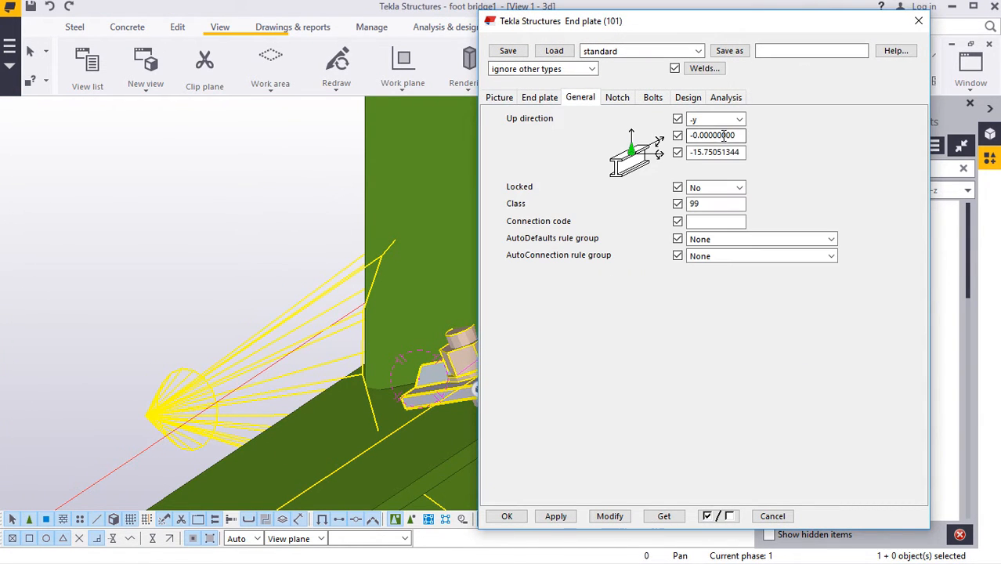
drag(741, 152, 667, 162)
text(0)
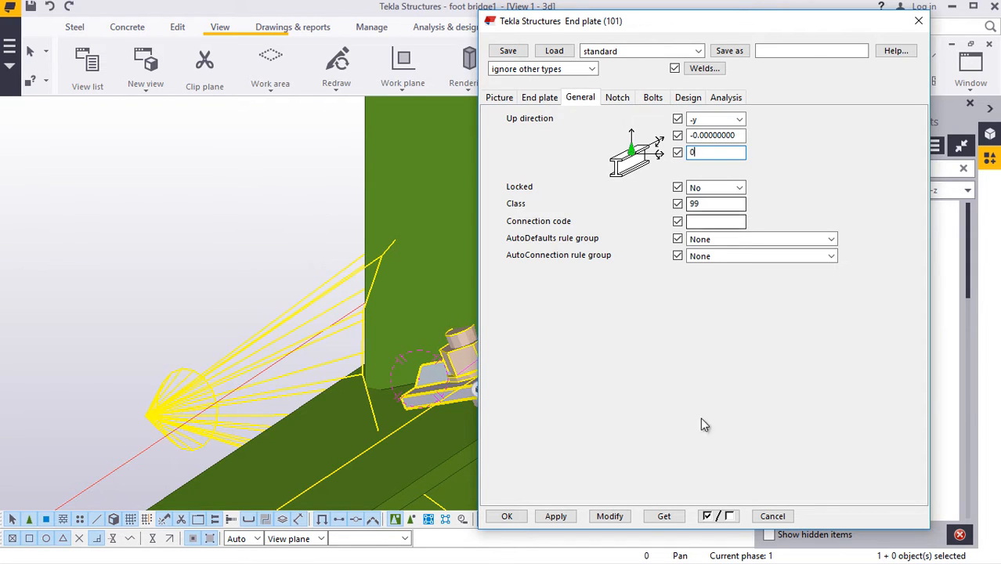
click(609, 516)
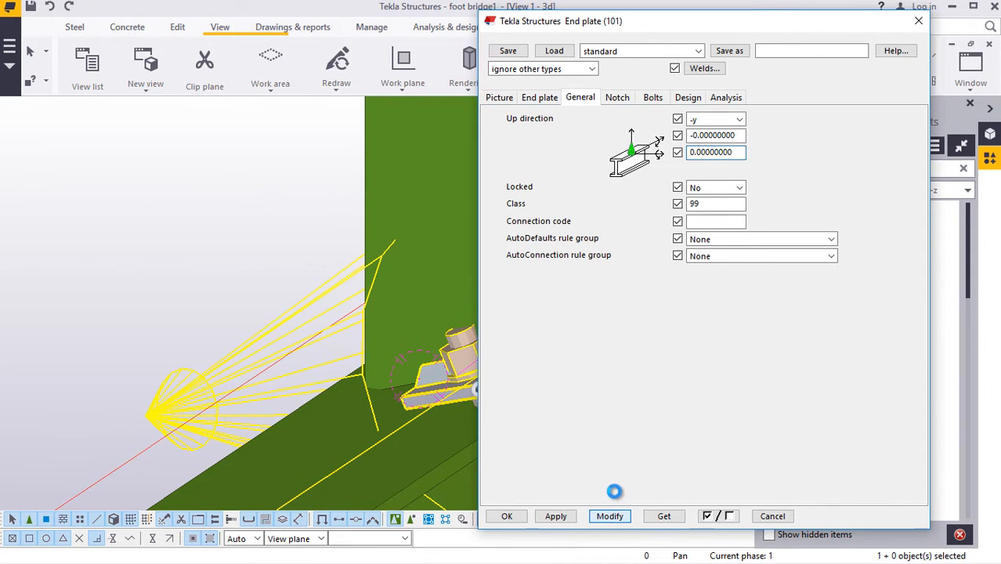
click(565, 519)
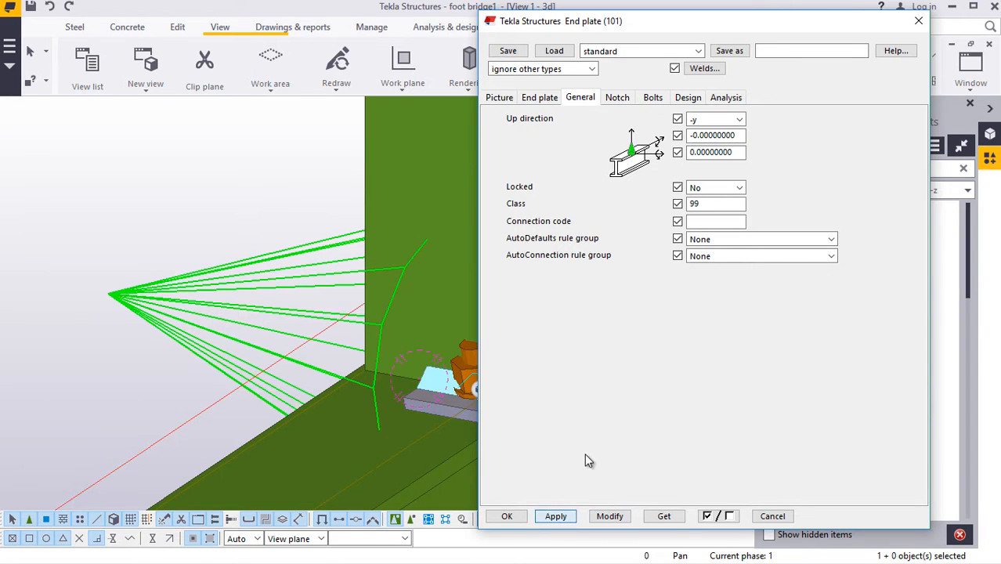
click(512, 520)
- Examine the end plate, welds and bolts at the column's base from several sides
scroll(582, 352, up, 2)
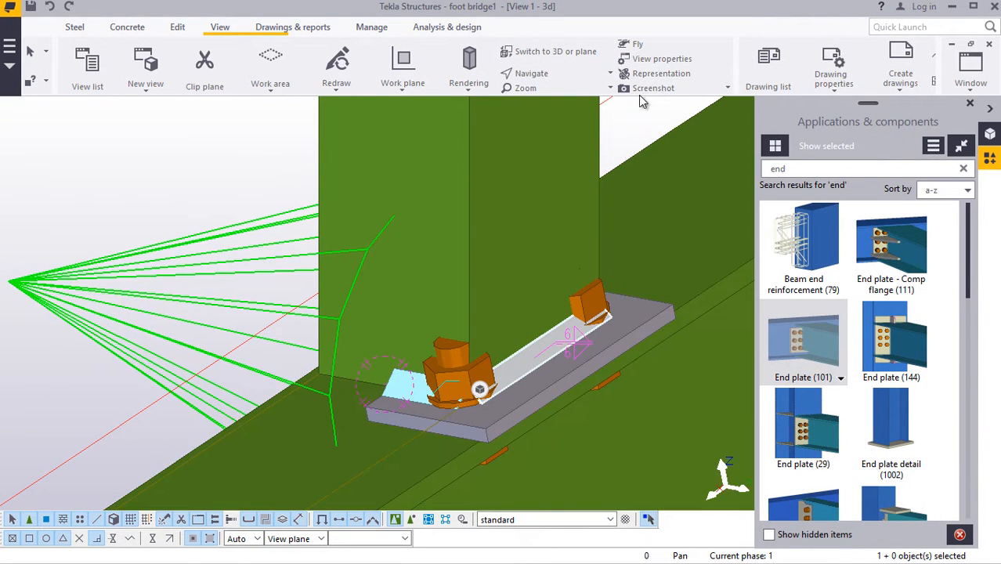
click(546, 77)
click(580, 248)
mouse_move(556, 383)
ctrl+middle_down()
mouse_move(530, 325)
mouse_move(528, 246)
mouse_move(629, 217)
mouse_move(595, 281)
mouse_move(328, 331)
mouse_move(599, 351)
mouse_move(536, 385)
mouse_move(499, 374)
mouse_move(561, 396)
mouse_move(650, 403)
mouse_move(641, 385)
mouse_move(670, 328)
mouse_move(745, 317)
mouse_move(423, 422)
mouse_move(478, 385)
ctrl+middle_up()
click(548, 76)
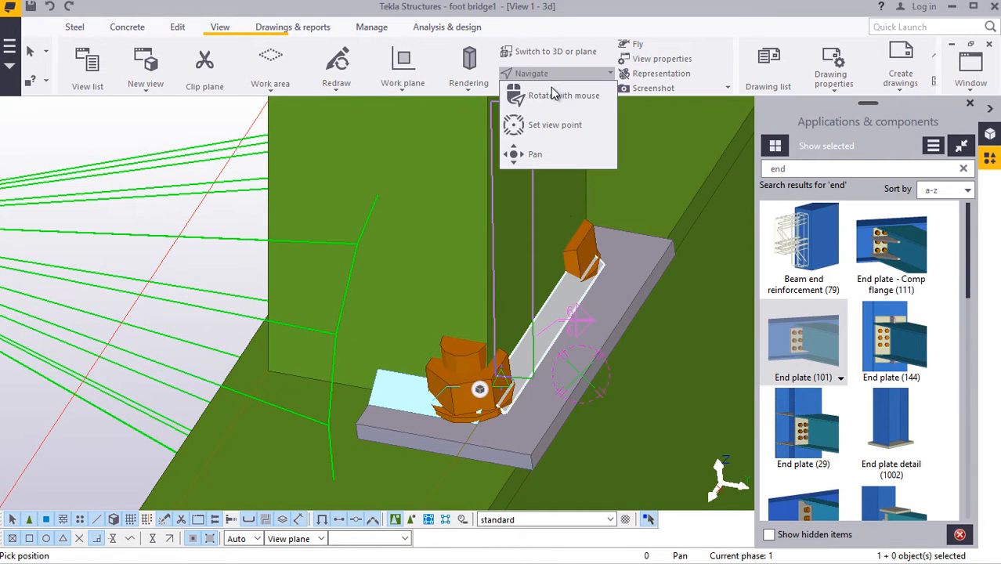
click(552, 97)
drag(523, 372, 372, 354)
right_click(441, 92)
click(468, 105)
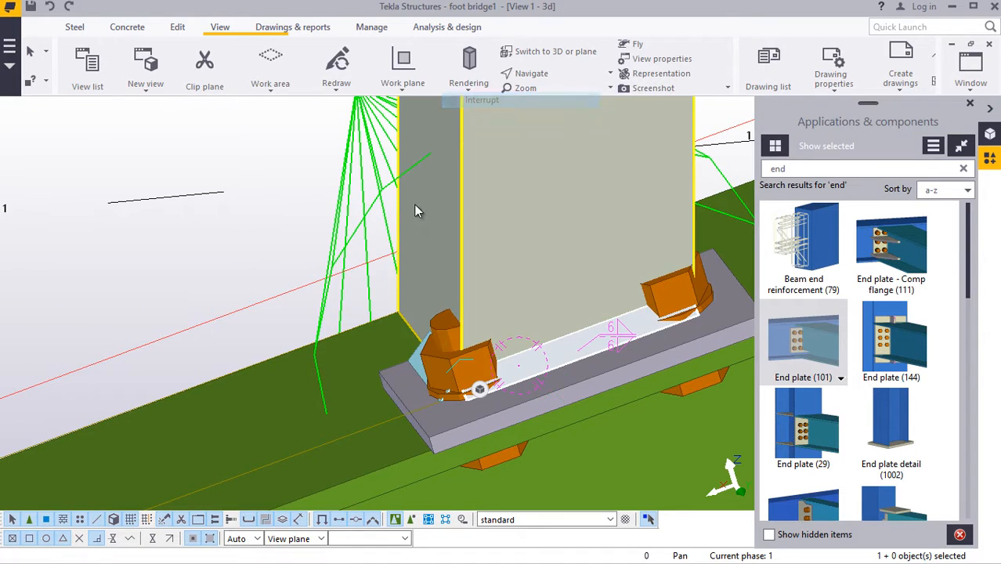
- Choose bolt size 20 and the HSL-12 bolt standard for the End plate (101) connection, and modify it
double_click(361, 147)
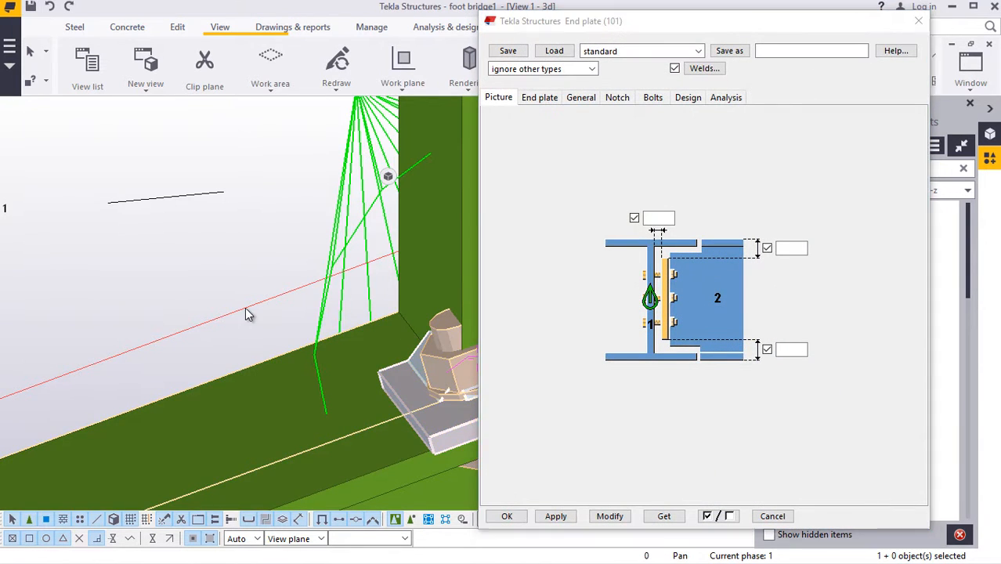
scroll(244, 308, down, 2)
scroll(384, 345, up, 3)
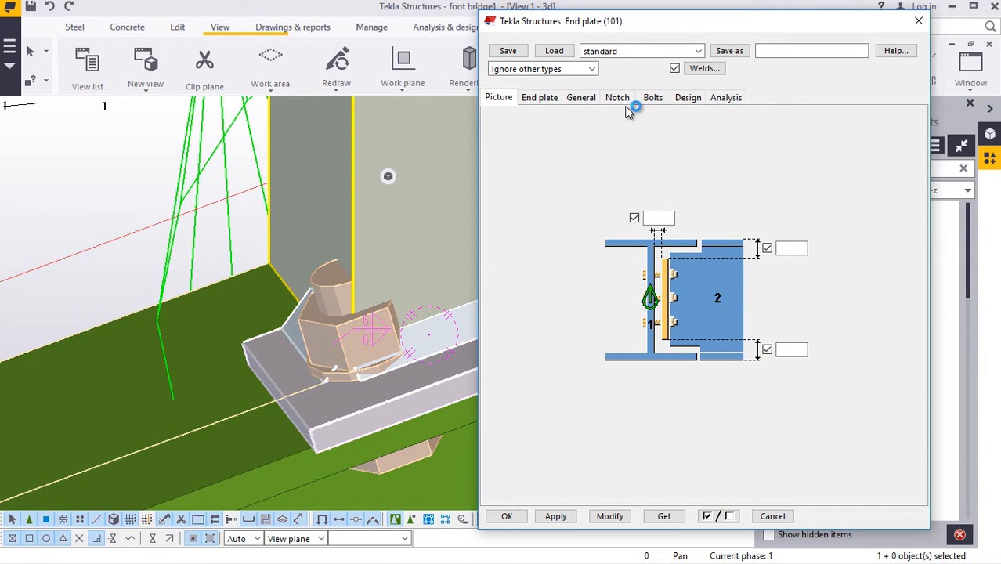
click(654, 99)
click(593, 122)
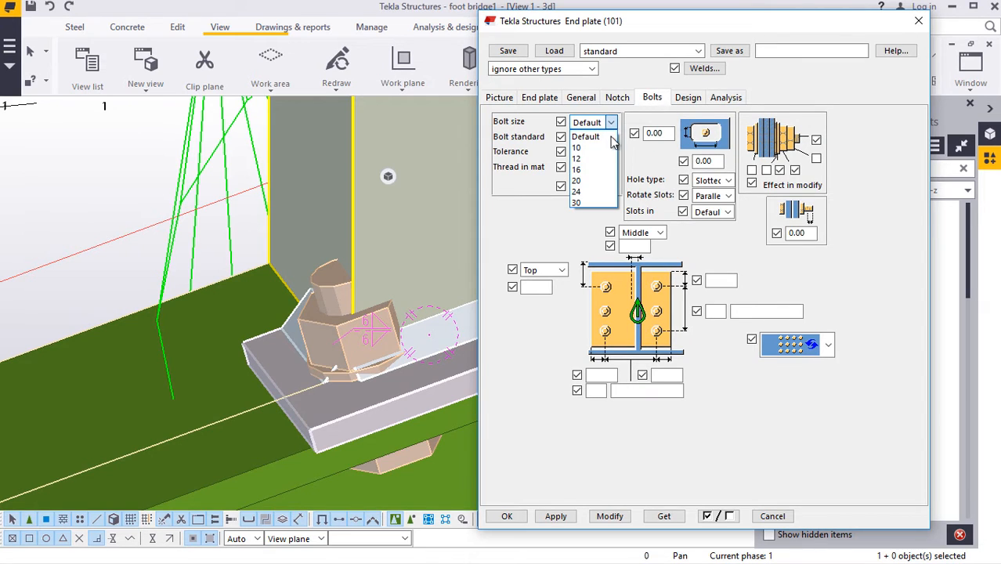
click(593, 181)
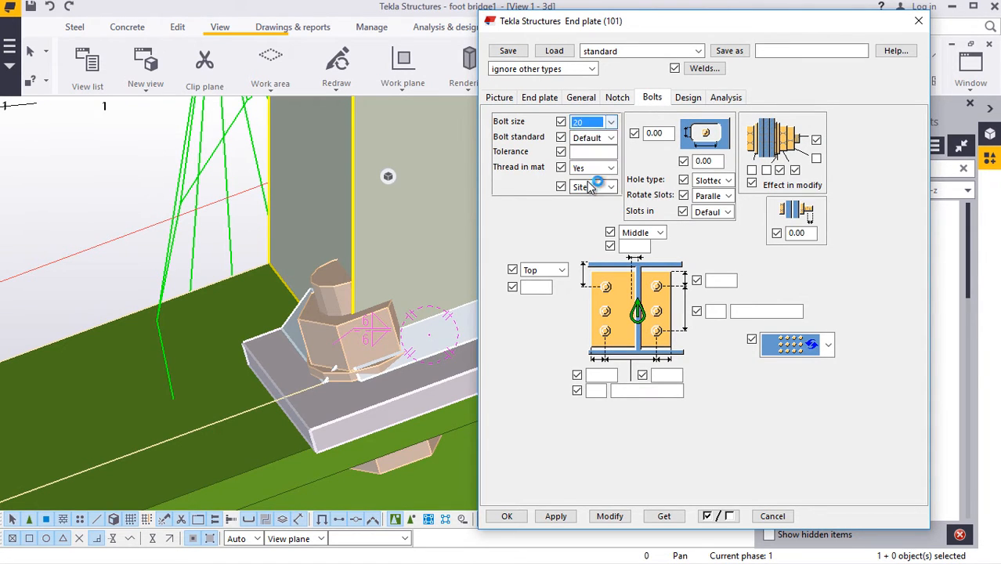
click(609, 138)
scroll(603, 336, down, 3)
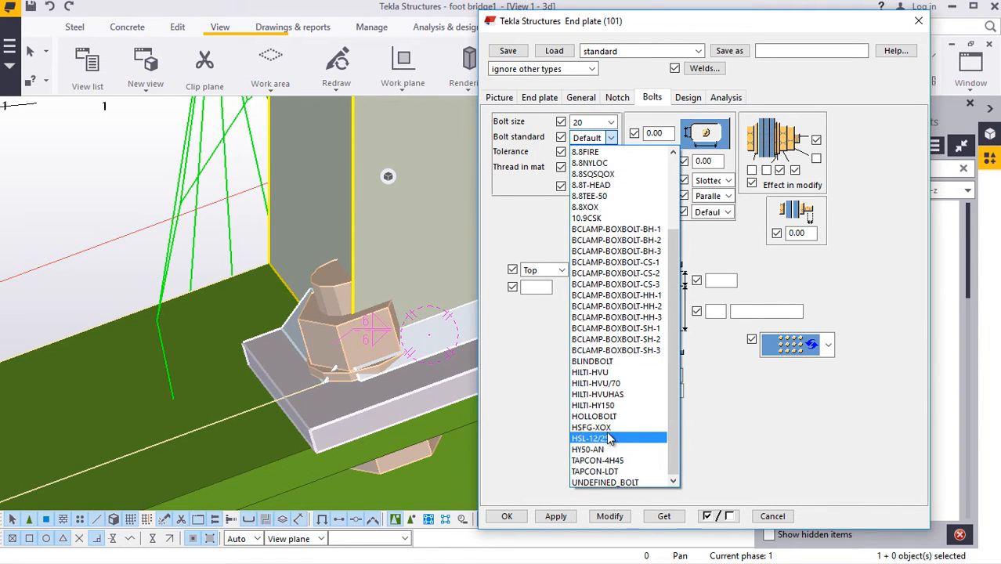
click(609, 438)
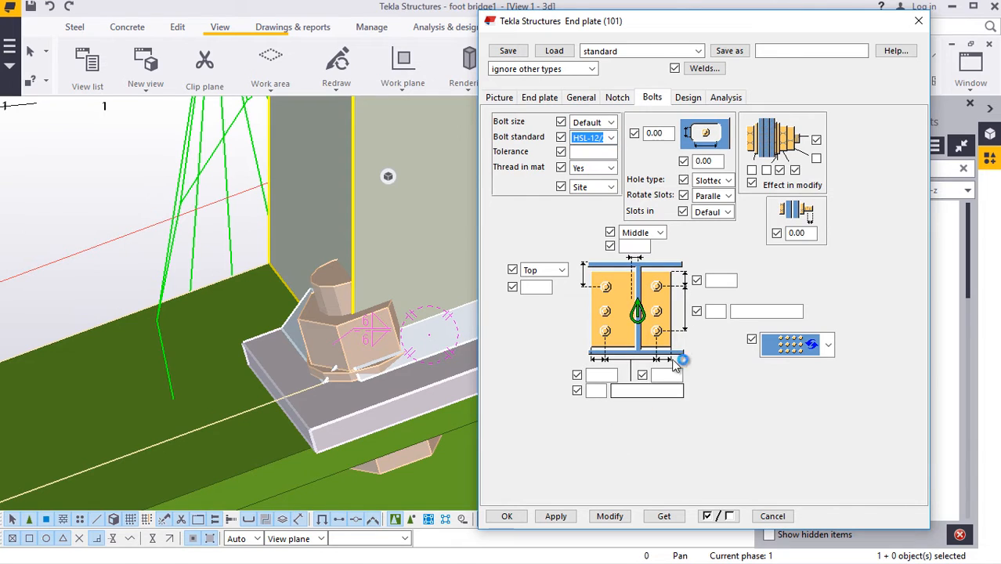
click(614, 516)
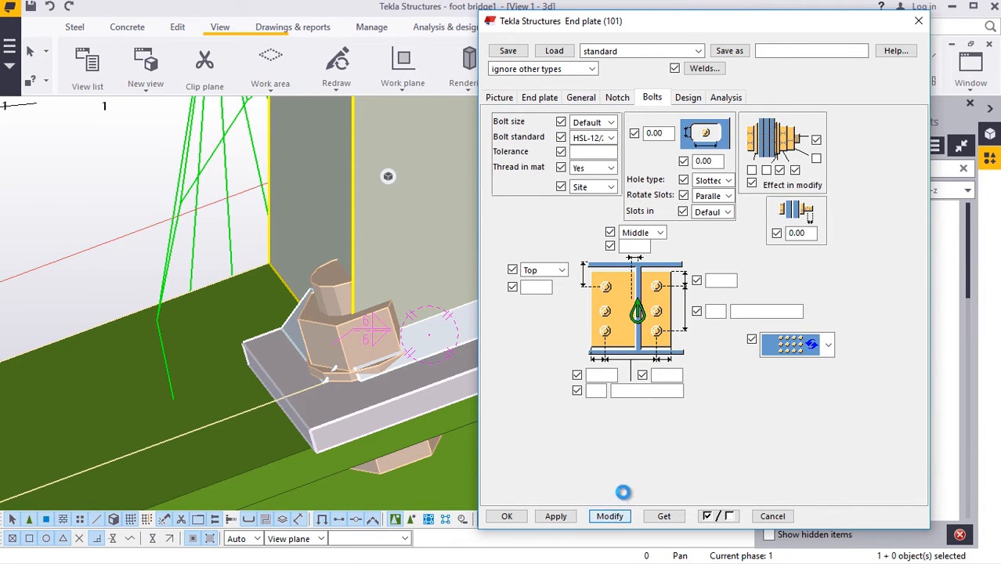
click(406, 340)
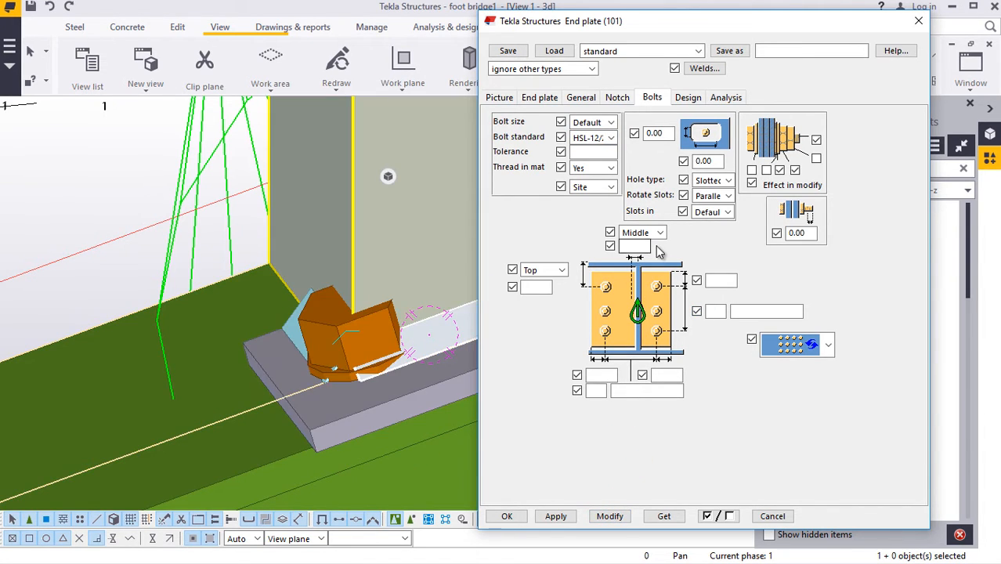
- Try a vertical bolt edge distance of 50 on the connection, and check the end plate in the model
click(722, 282)
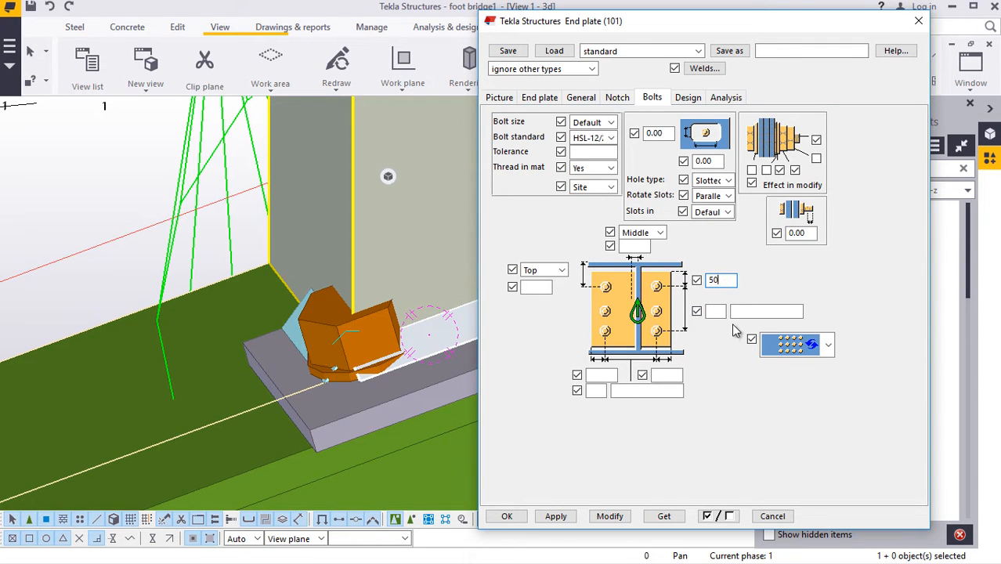
click(610, 514)
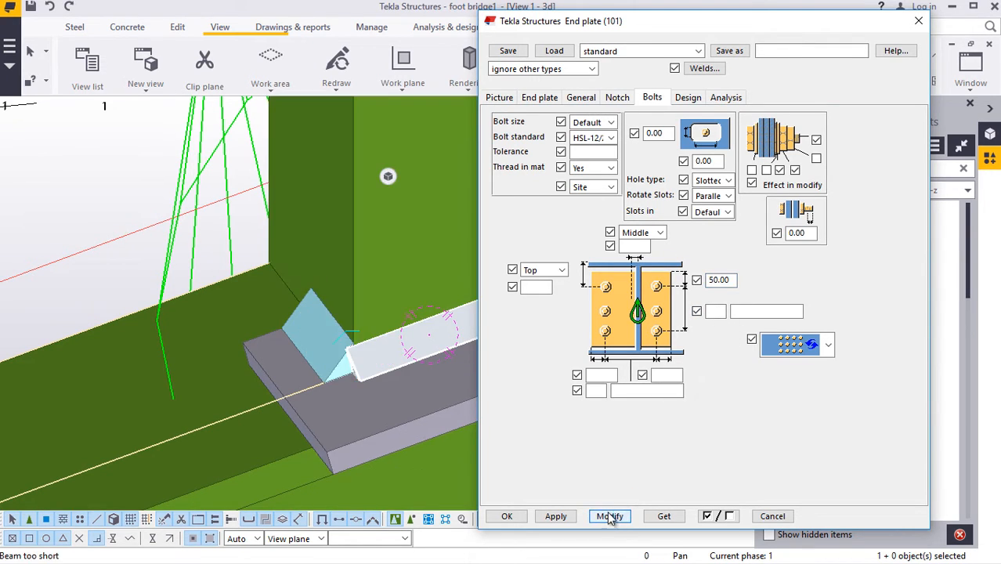
scroll(289, 353, down, 6)
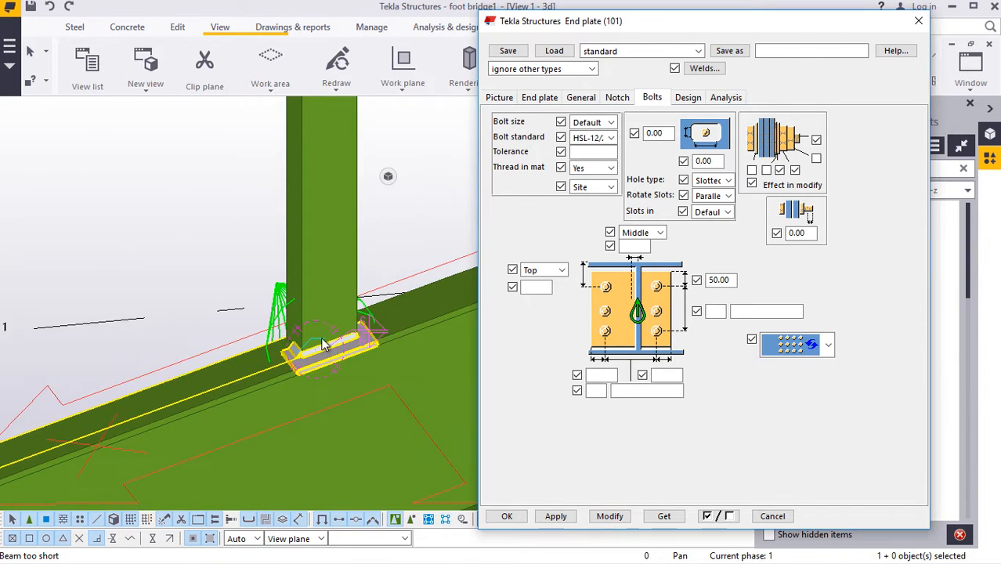
scroll(334, 336, up, 3)
scroll(335, 342, up, 4)
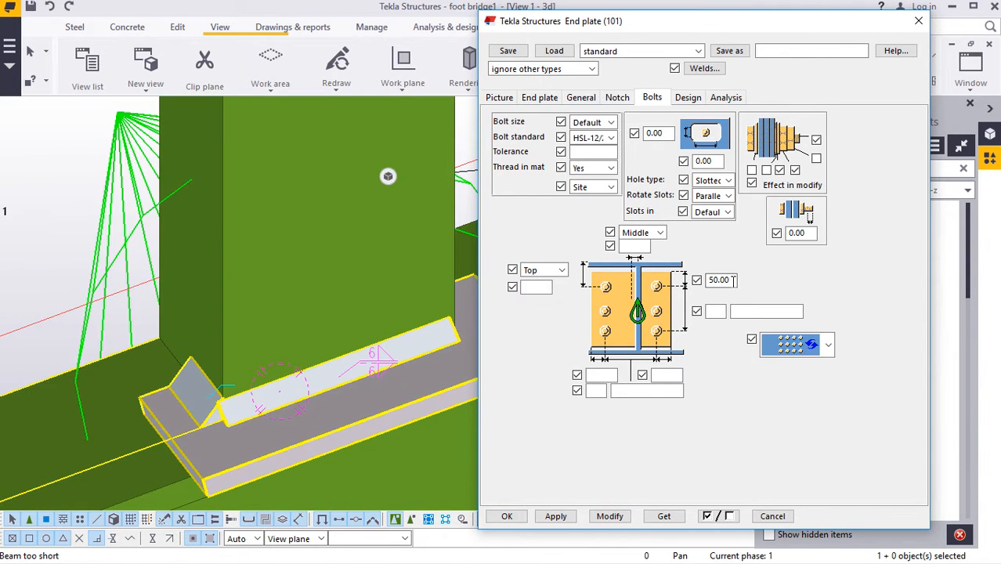
- Set the connection's vertical bolt edge distance to 30 and modify the connection
click(721, 279)
drag(730, 280, 696, 280)
text(30)
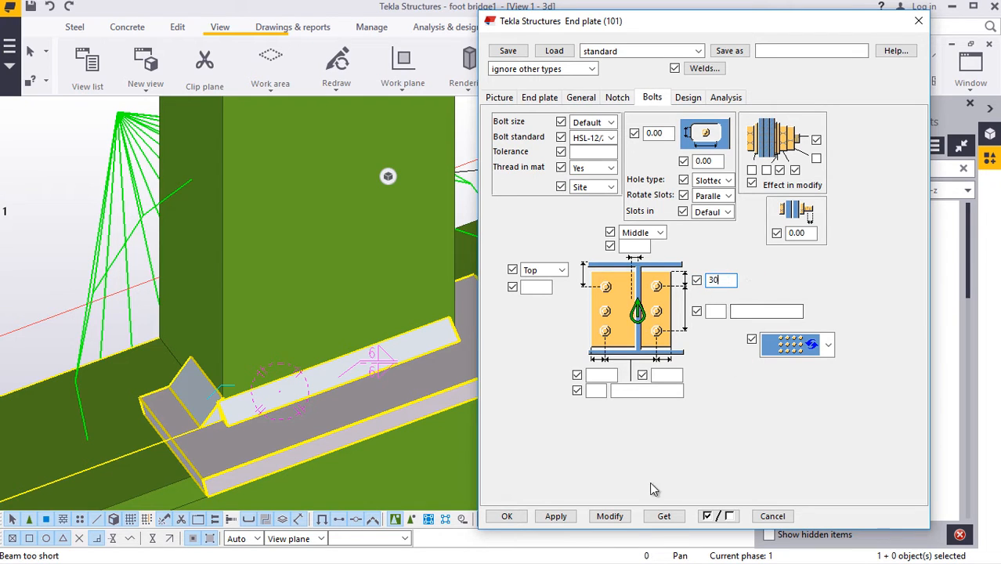
click(609, 516)
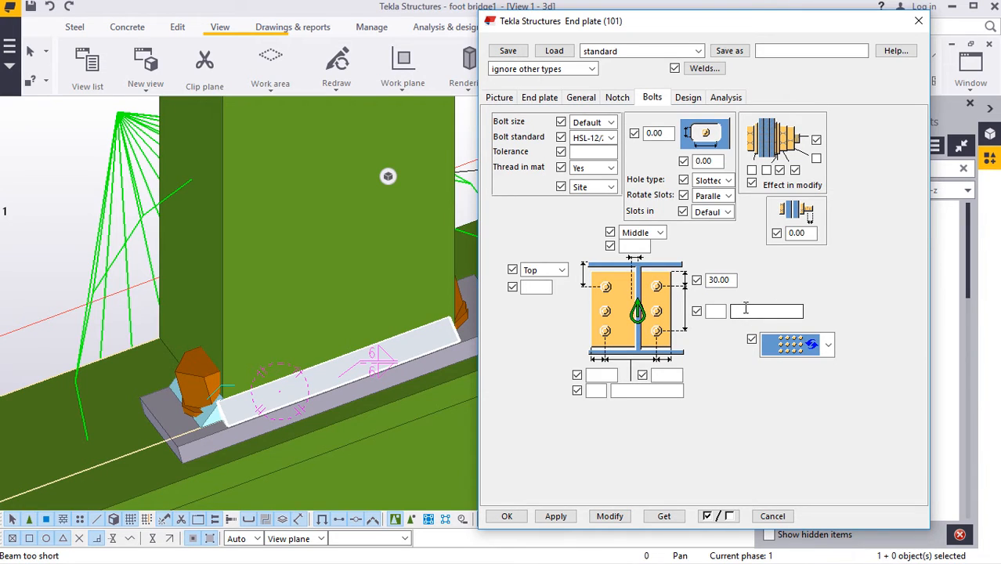
- Set the vertical bolt count to 2 with a spacing of 75, and modify the connection
click(722, 311)
click(749, 312)
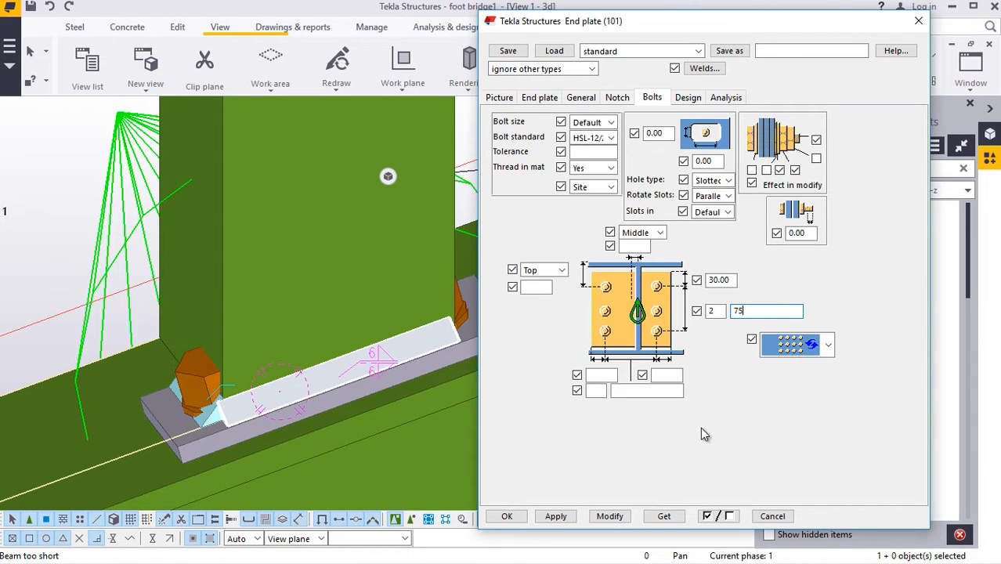
text(75)
click(610, 516)
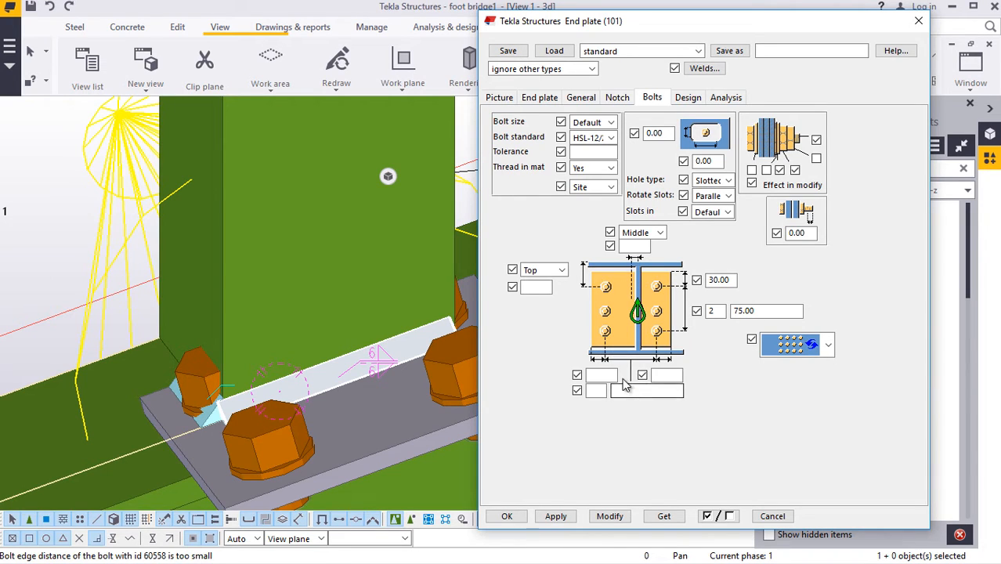
- Set both horizontal bolt edge distances of the end plate to 50 and modify the connection
click(610, 375)
text(50)
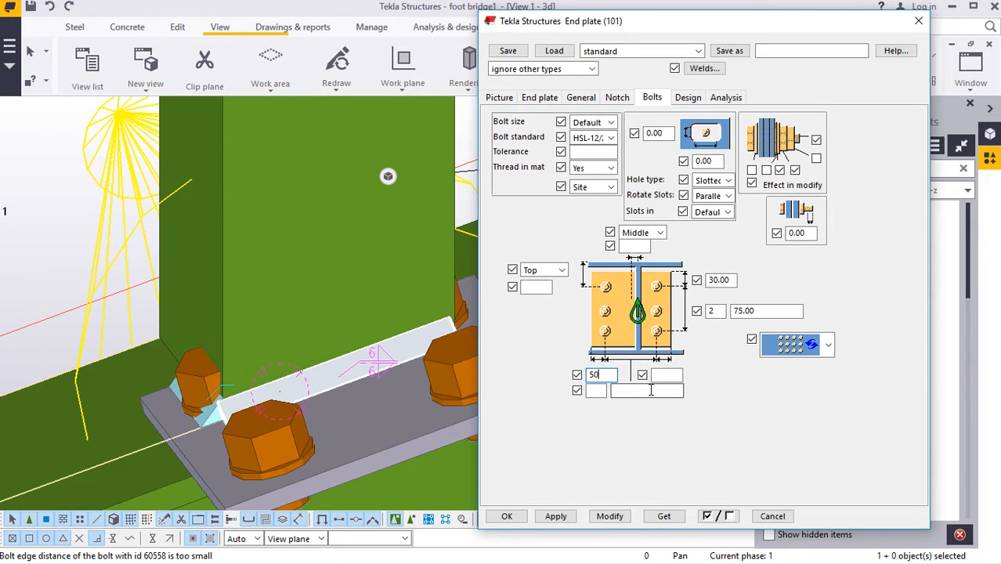
click(667, 377)
text(50)
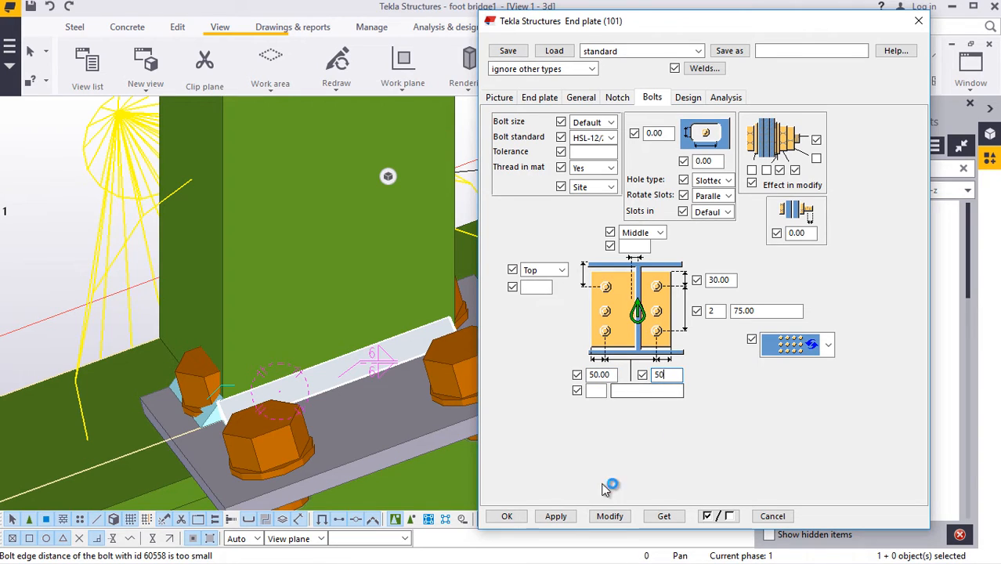
click(609, 515)
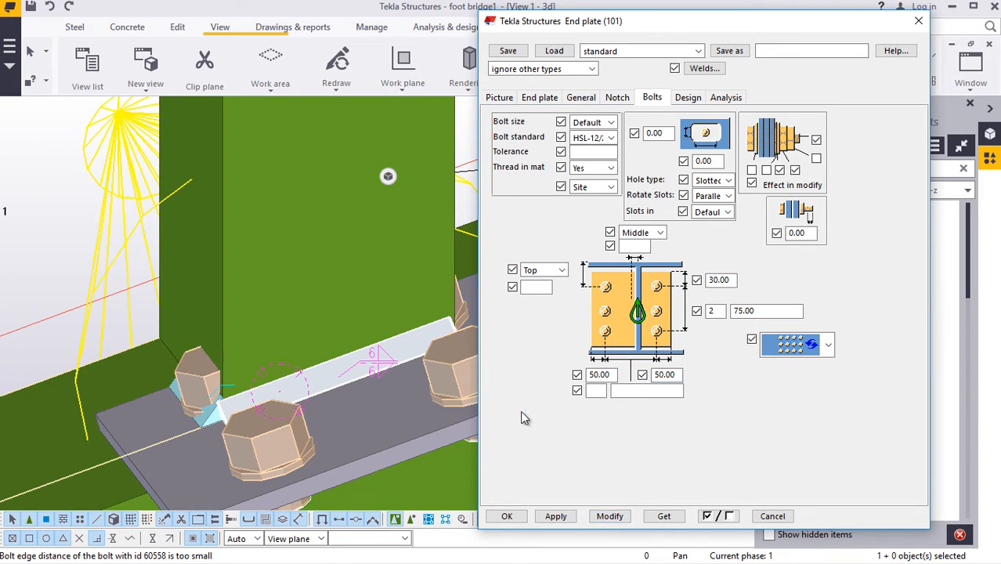
- Set the end plate's vertical bolt position reference to Middle and modify the connection
click(562, 271)
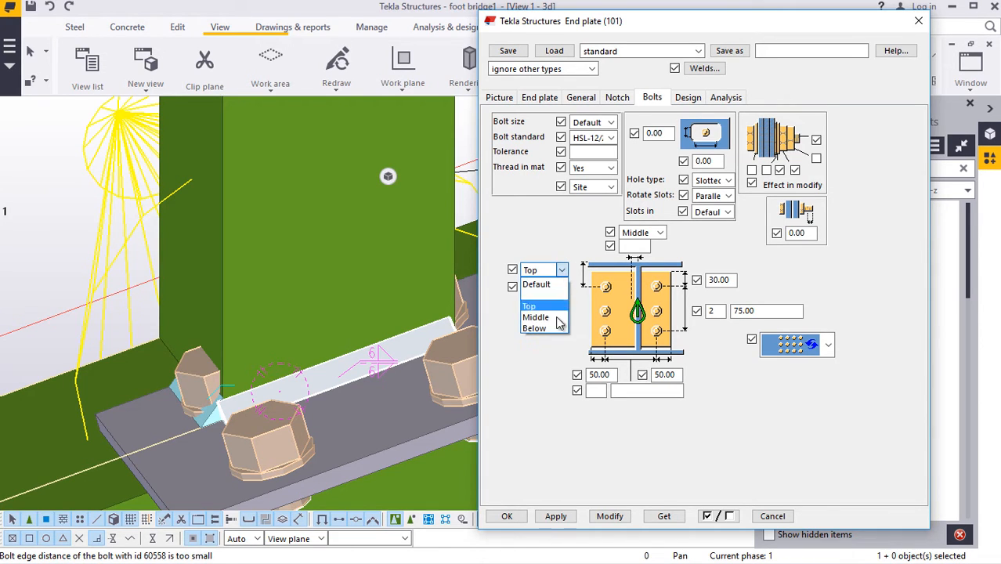
click(537, 317)
click(610, 515)
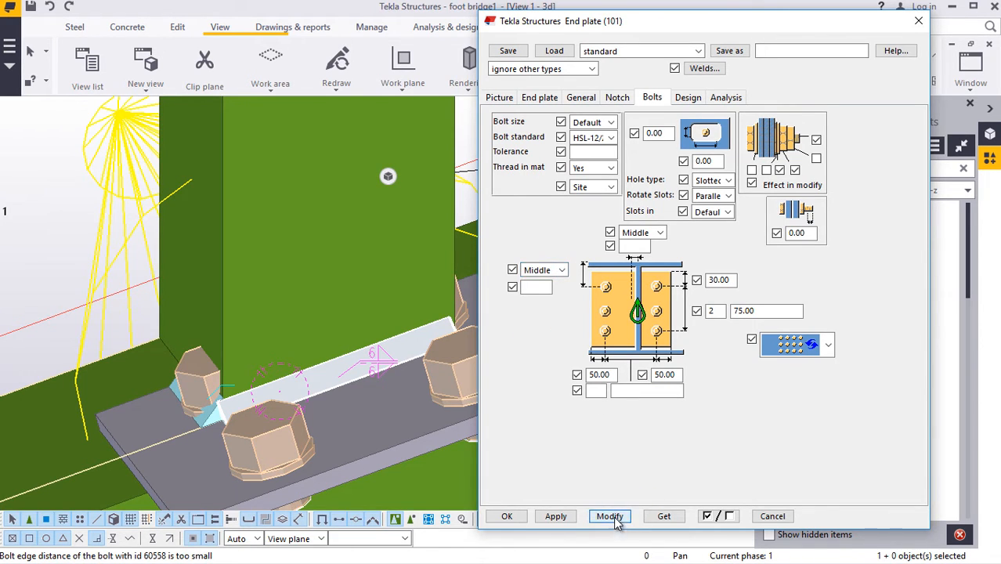
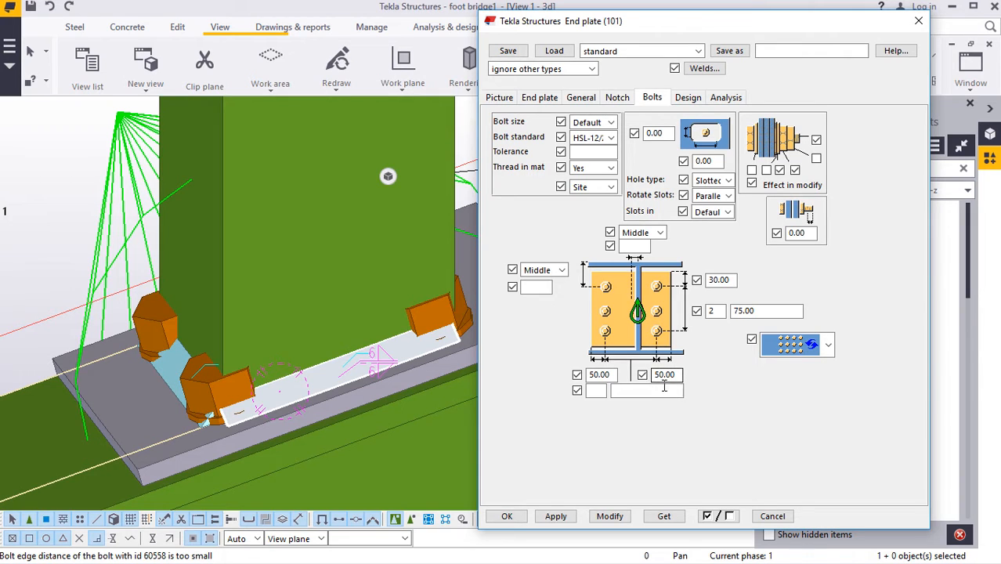
- Set the horizontal bolt count to 2 with a spacing of 100, modify the connection, and check the bolts in the model
click(598, 392)
text(2)
click(629, 394)
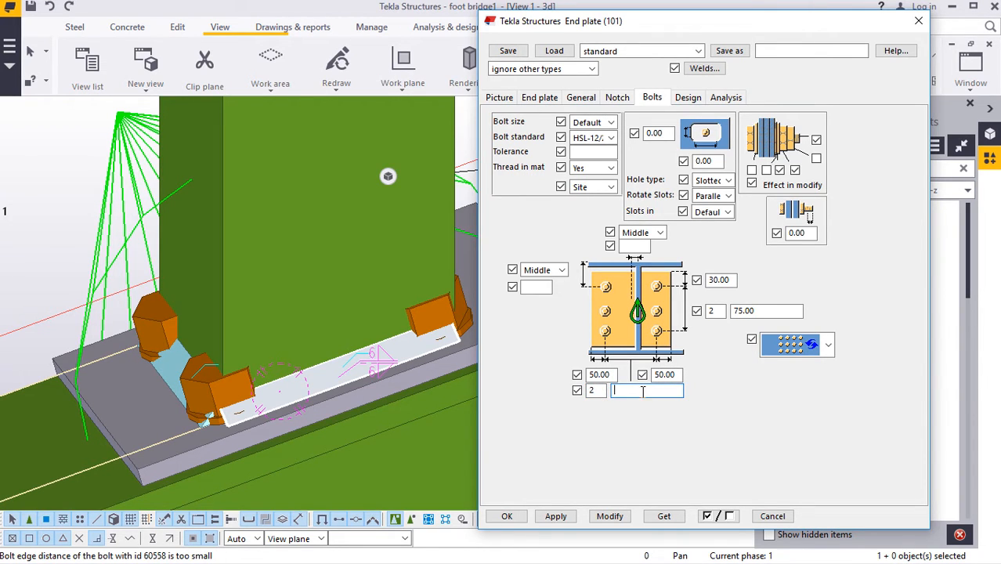
text(100)
click(609, 516)
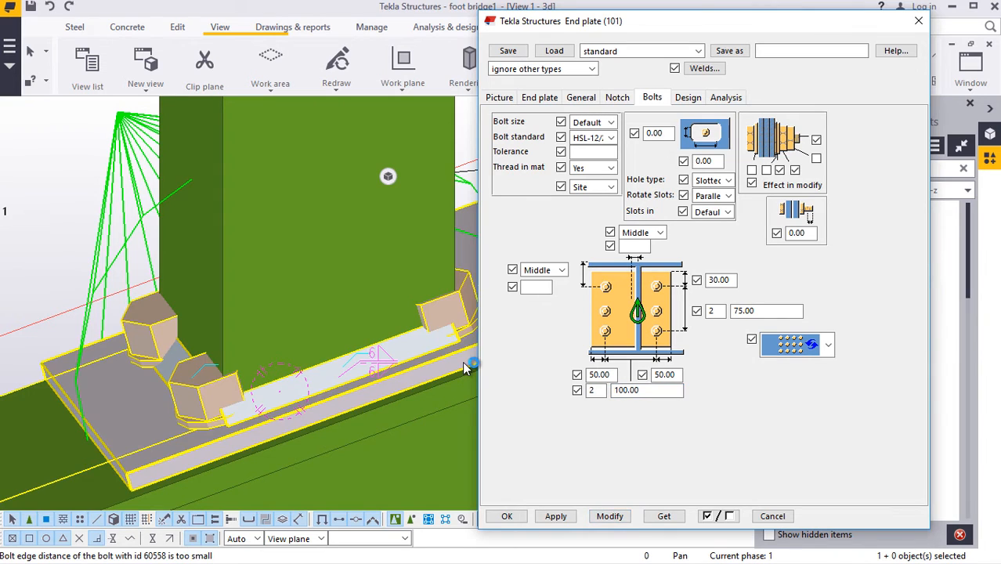
click(241, 325)
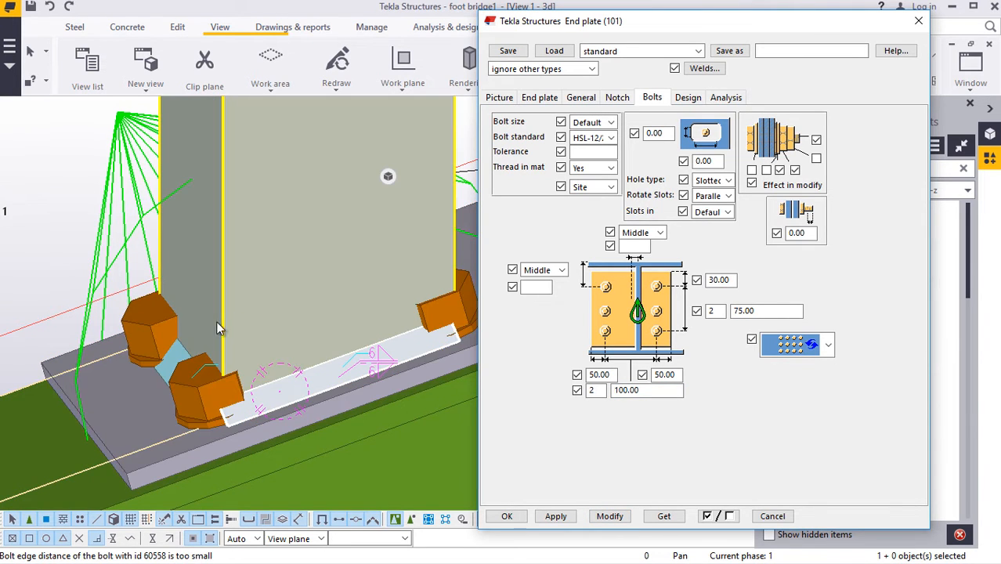
scroll(218, 328, down, 3)
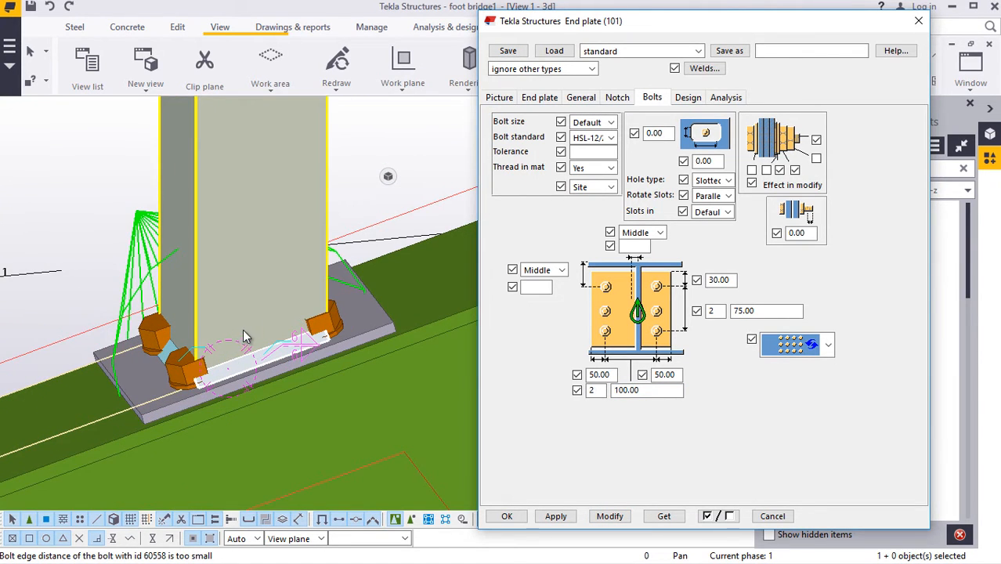
click(271, 334)
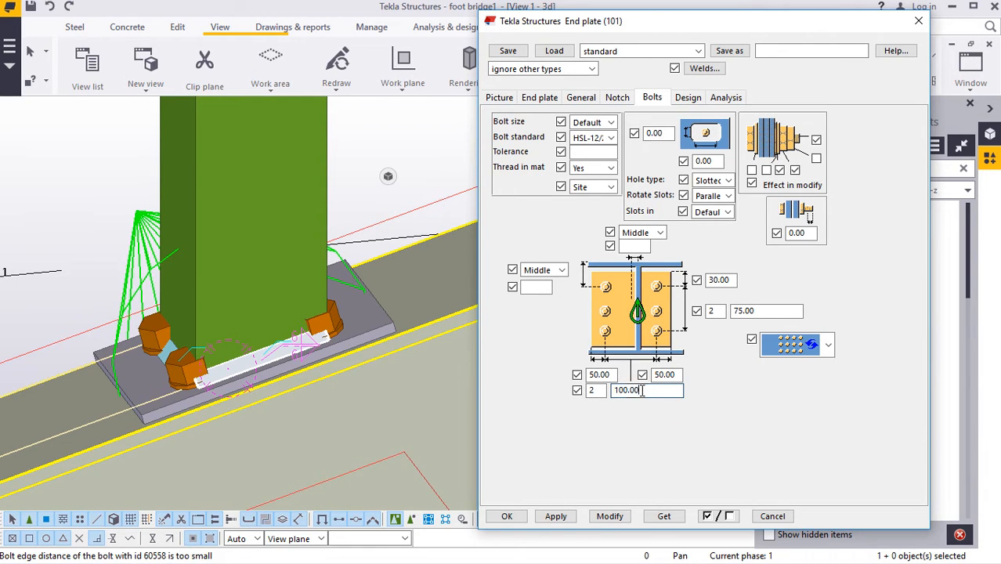
- Try a horizontal bolt spacing of 150 on the end plate connection
drag(642, 390, 614, 395)
text(150.00)
click(612, 509)
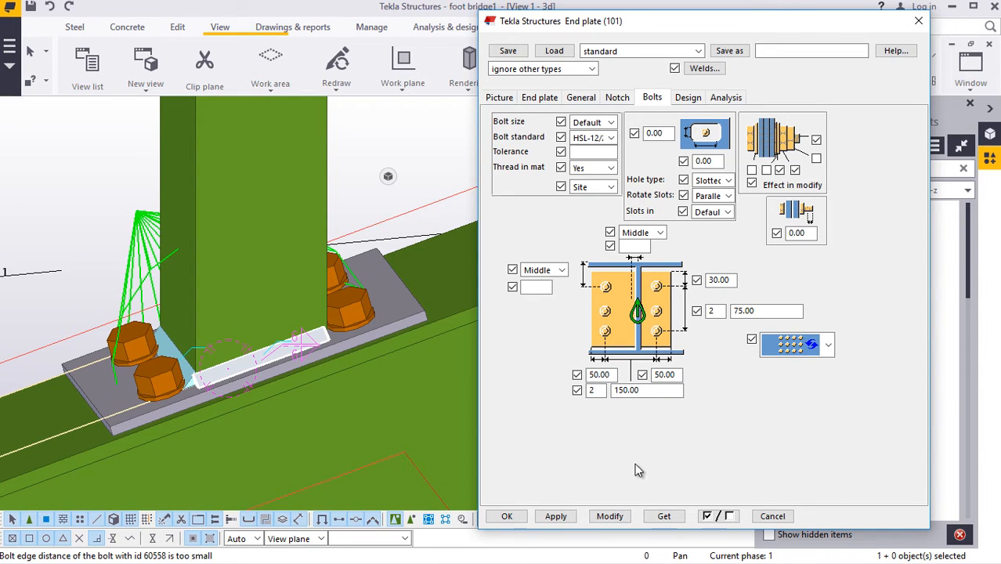
- Set the horizontal bolt spacing to 175, modify the connection, and accept the End plate (101) settings
drag(648, 390, 620, 392)
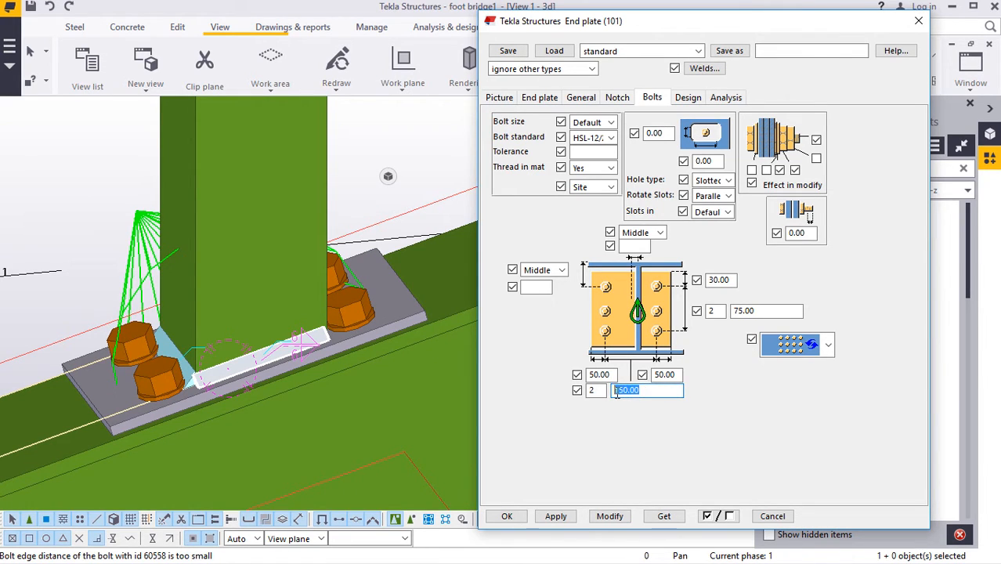
text(175)
click(609, 515)
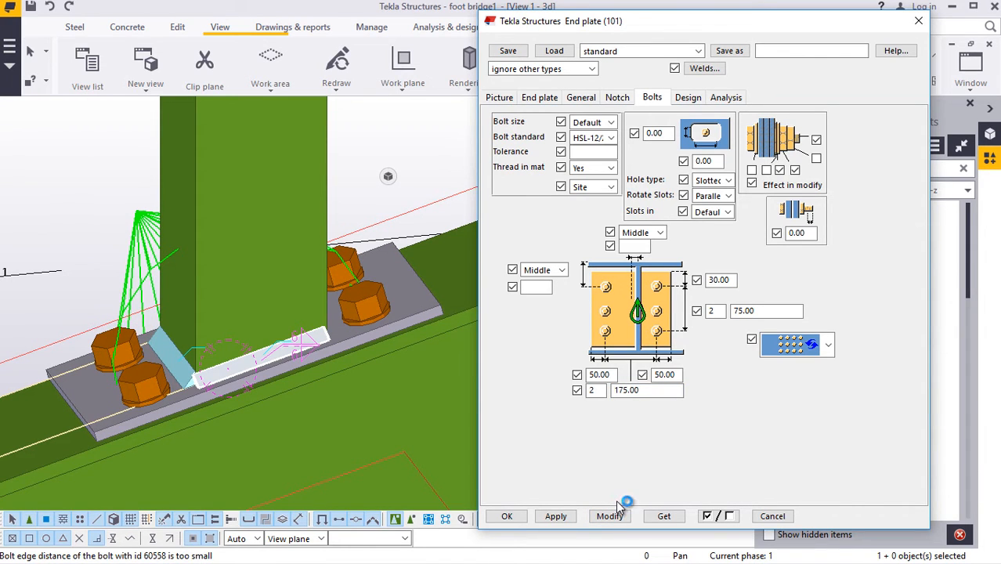
click(510, 516)
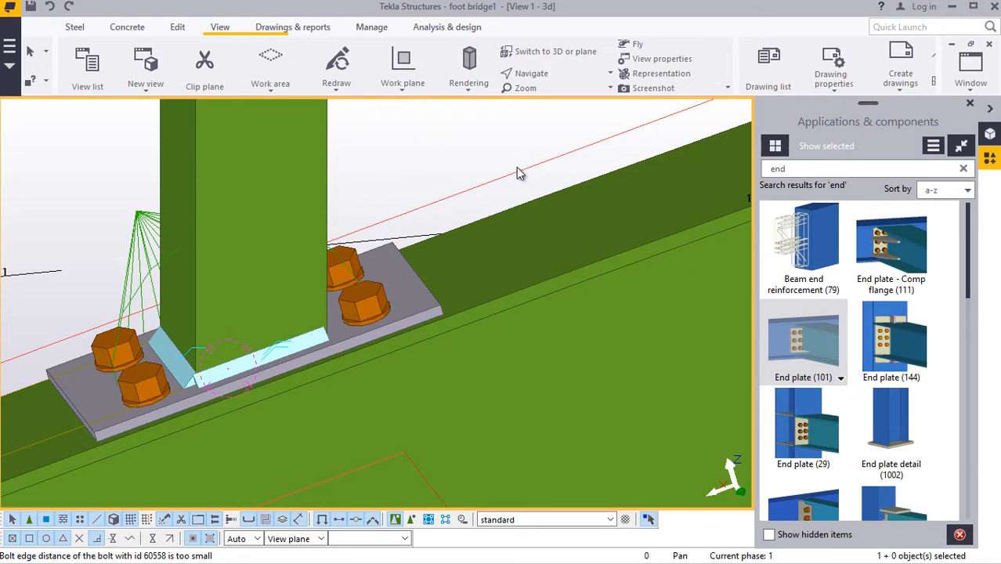
- Apply the End plate (101) connection to the first column on the neighbouring arch beam, with the beam as main part and the column as secondary
click(548, 52)
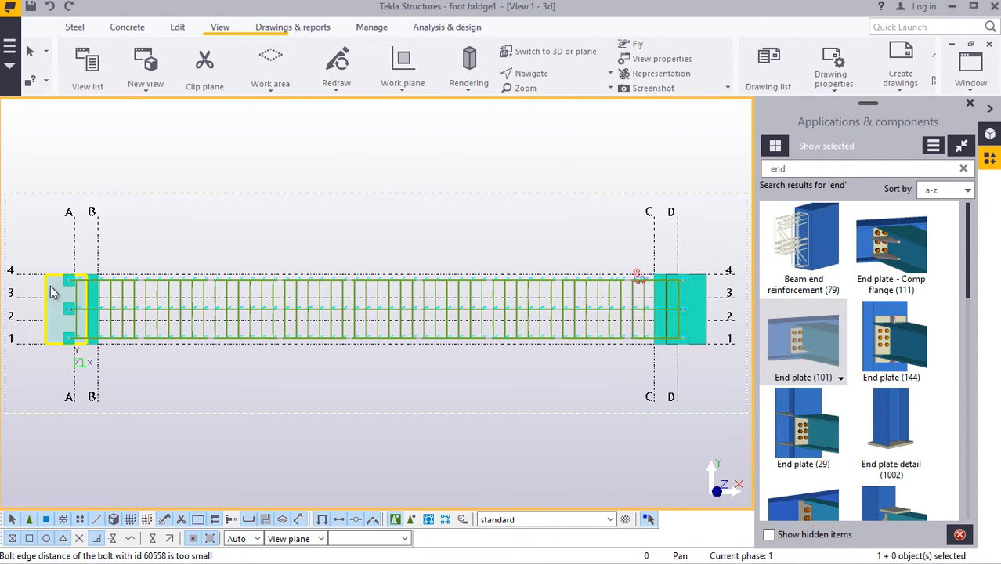
scroll(52, 292, up, 2)
click(549, 52)
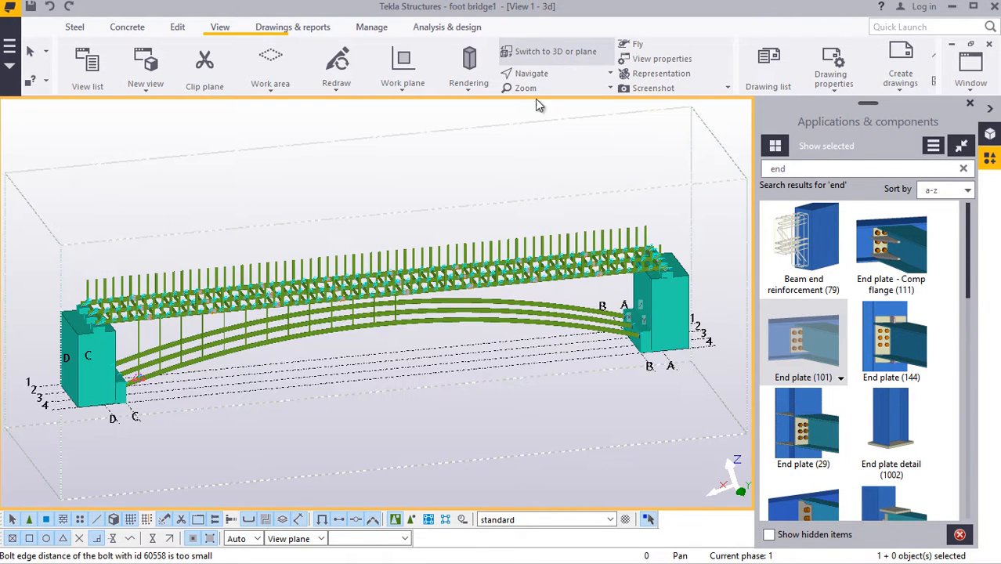
scroll(156, 372, up, 6)
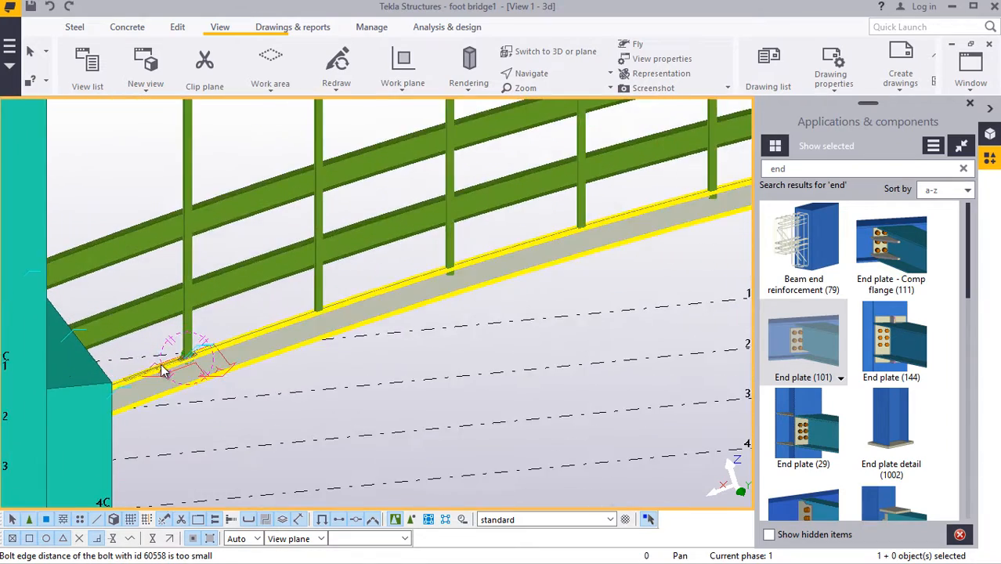
scroll(162, 371, up, 8)
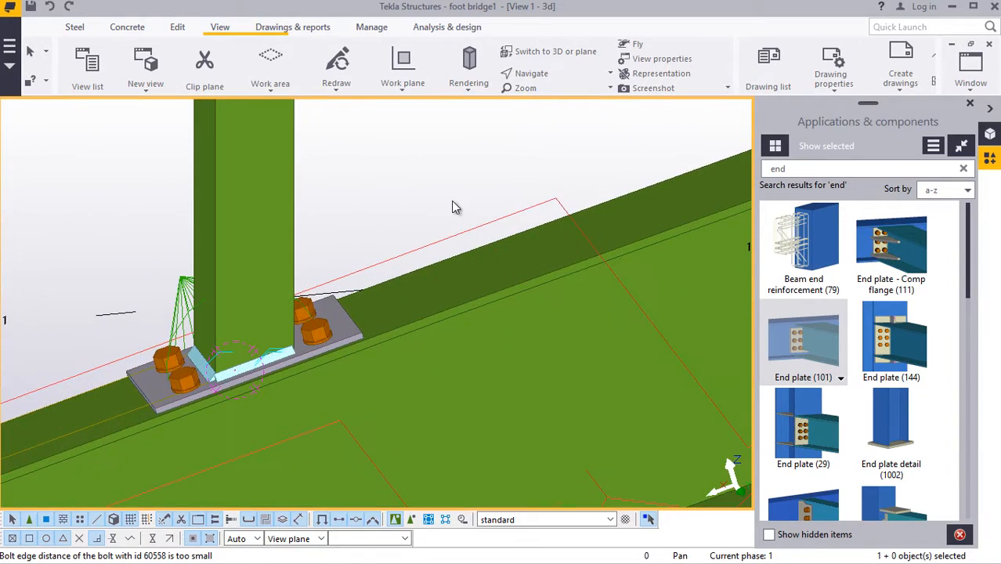
click(531, 73)
click(539, 94)
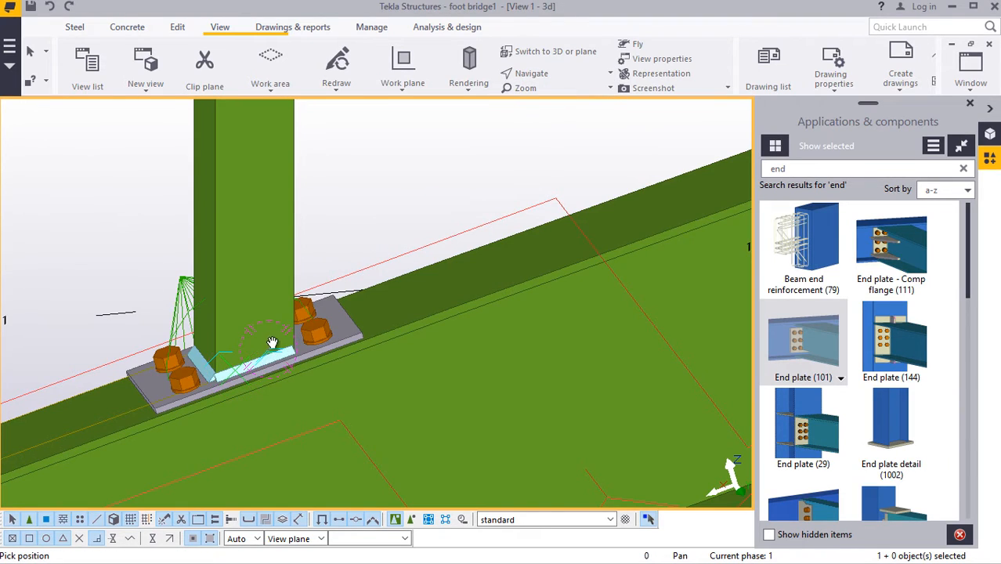
drag(273, 342, 536, 380)
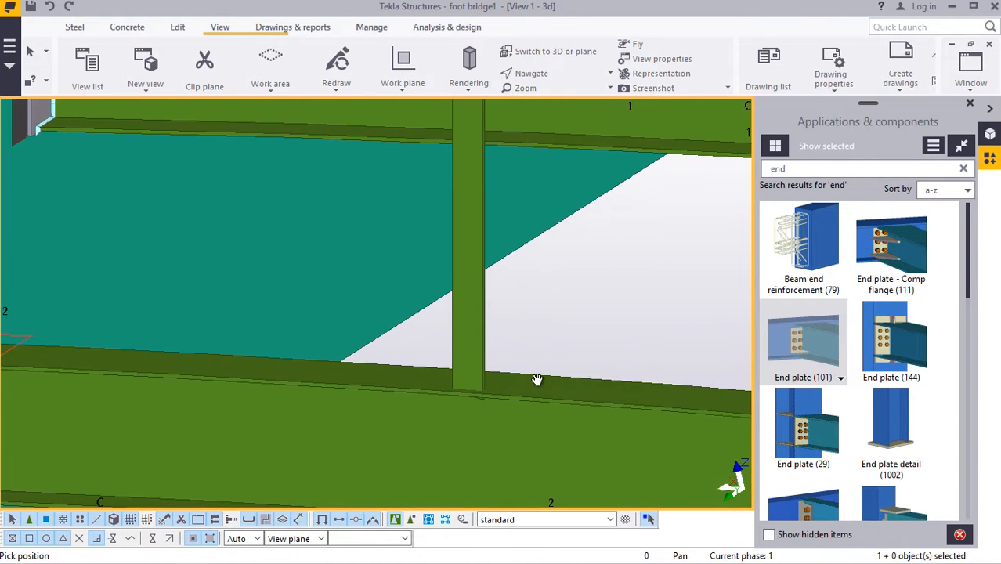
right_click(626, 275)
click(642, 288)
scroll(454, 373, up, 3)
scroll(378, 372, up, 1)
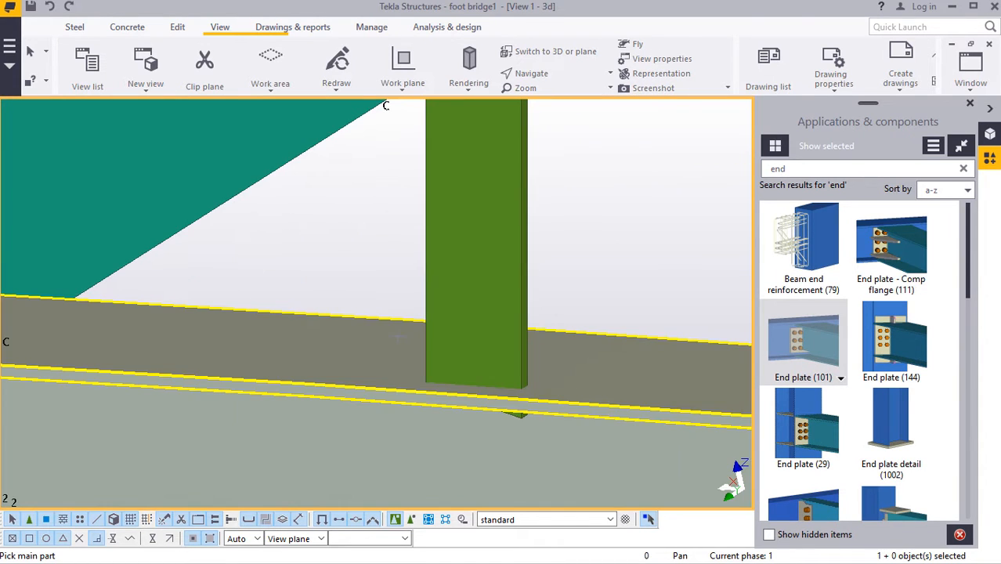
click(452, 335)
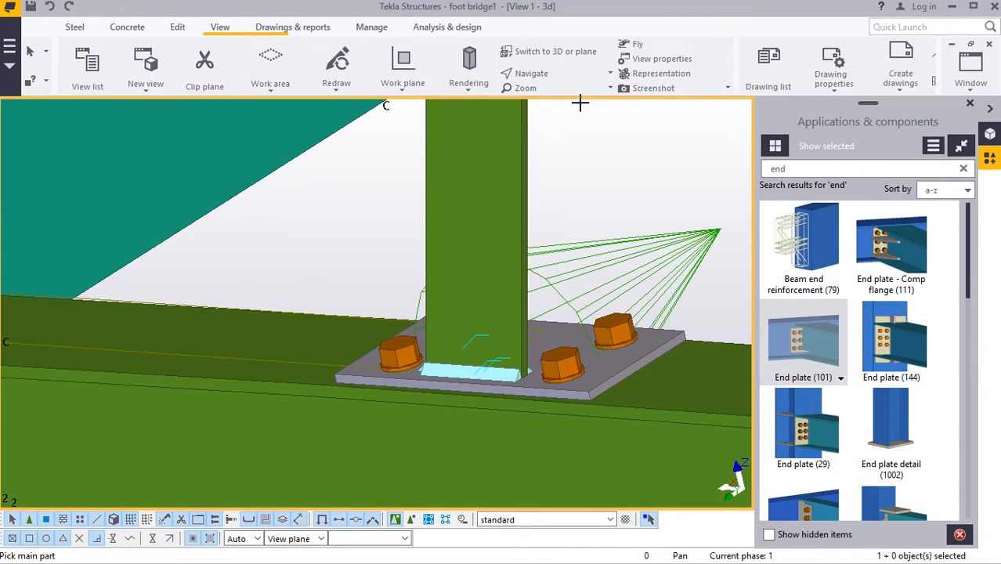
- Apply the End plate (101) connection between the front arch beam and its second column from the abutment
click(523, 72)
click(557, 97)
drag(478, 365, 372, 368)
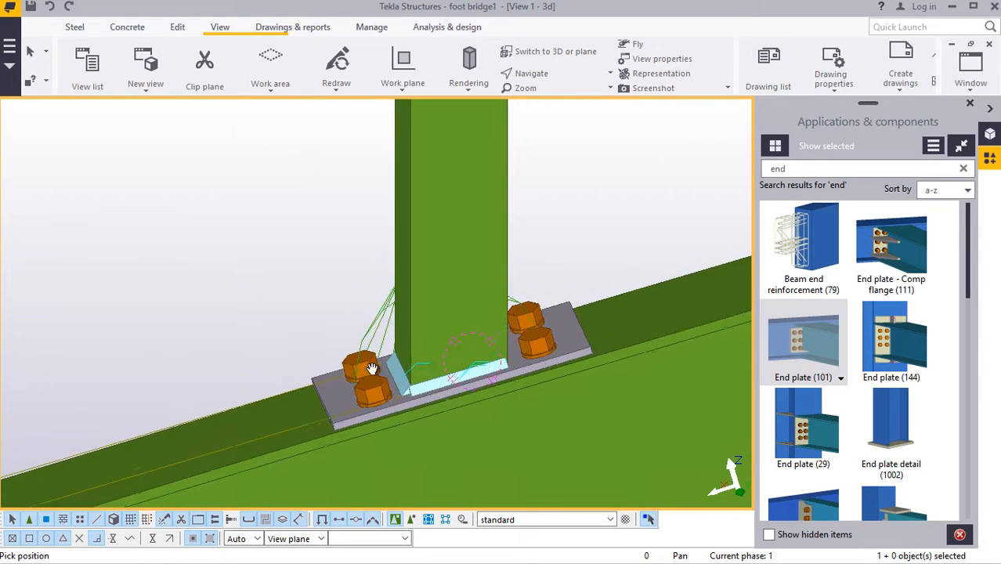
scroll(235, 372, down, 15)
scroll(574, 290, up, 4)
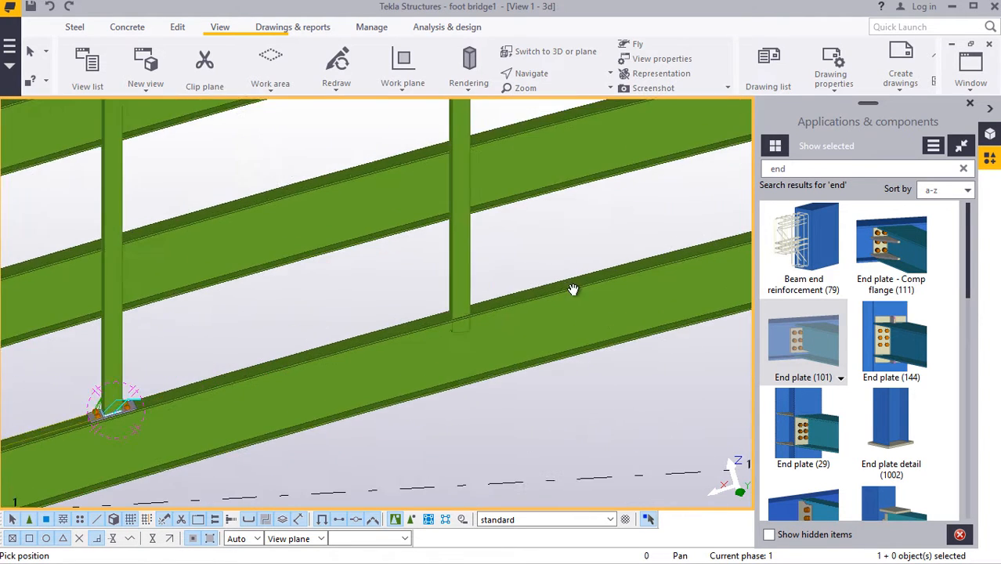
scroll(501, 286, up, 4)
right_click(494, 207)
click(521, 217)
scroll(718, 341, up, 2)
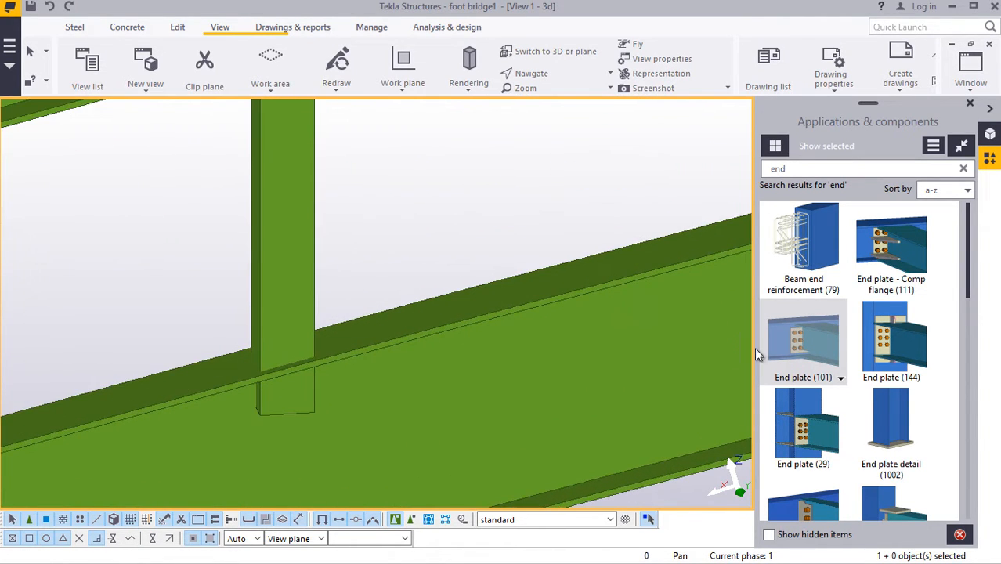
scroll(260, 369, up, 3)
click(221, 369)
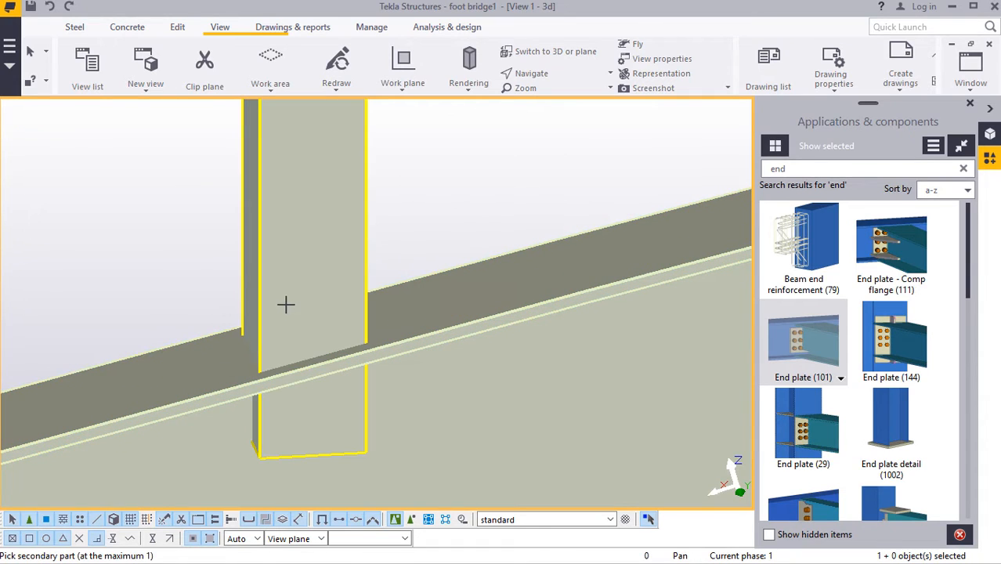
click(288, 304)
- Apply the same end plate connection between the front arch beam and its third column
scroll(235, 360, down, 6)
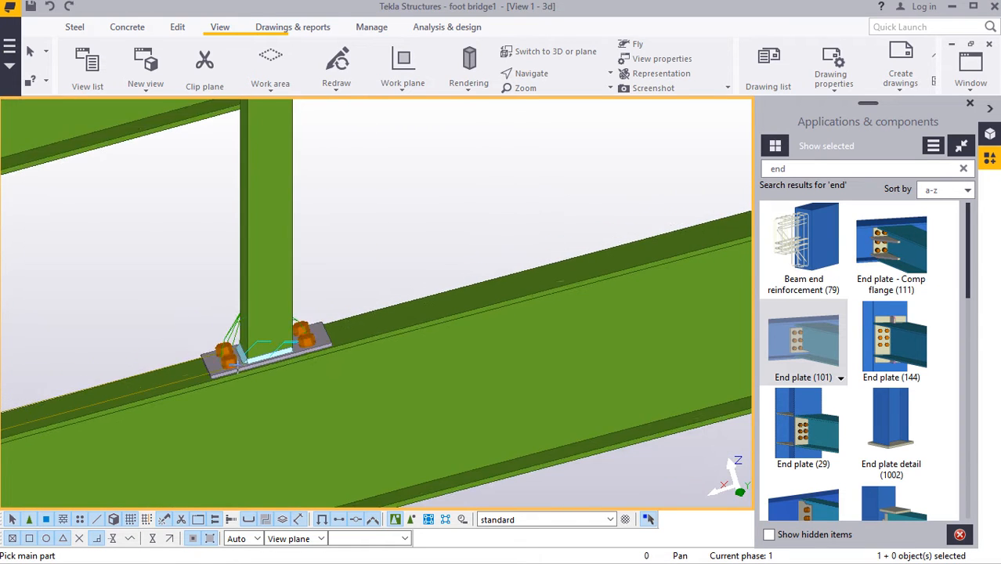
scroll(429, 312, up, 5)
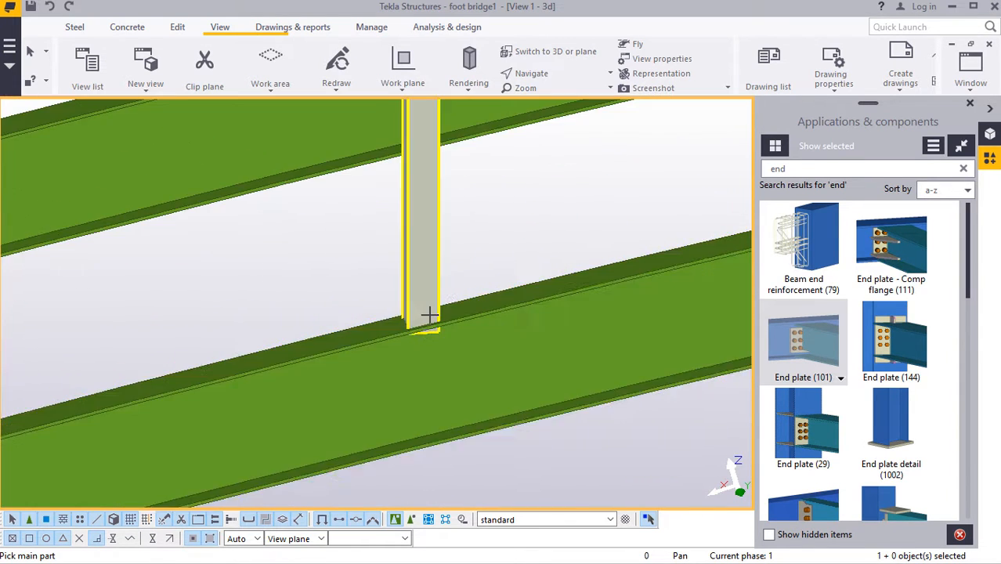
click(353, 342)
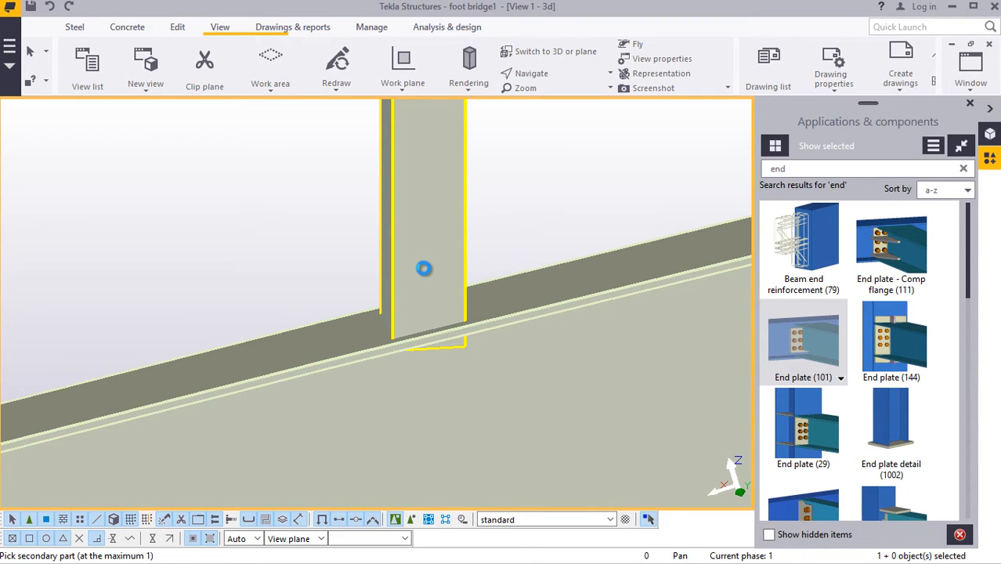
- Apply the same end plate connection to the front arch beam's fourth column, and inspect its plate and bolts up close
scroll(322, 347, down, 5)
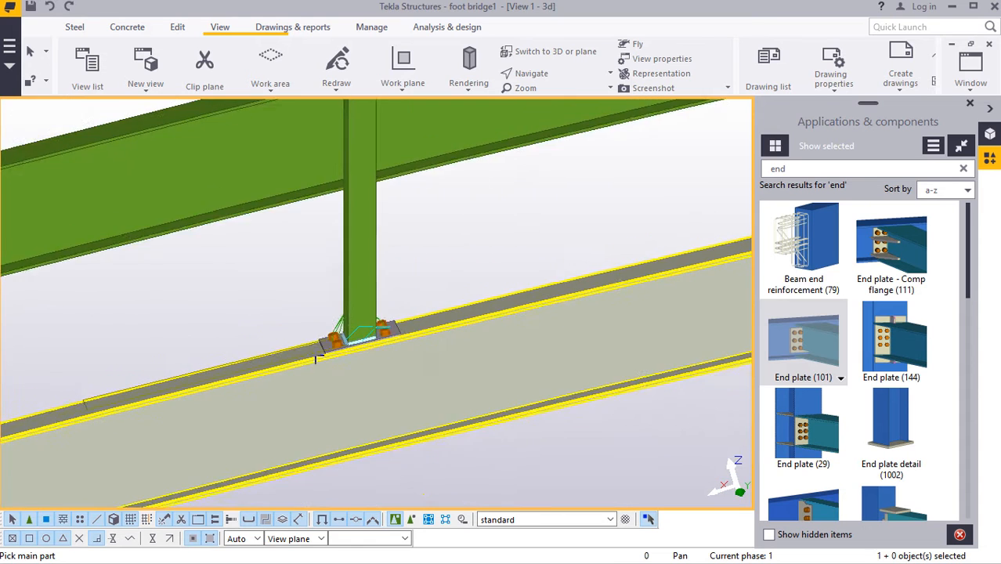
scroll(527, 293, up, 5)
scroll(576, 298, up, 3)
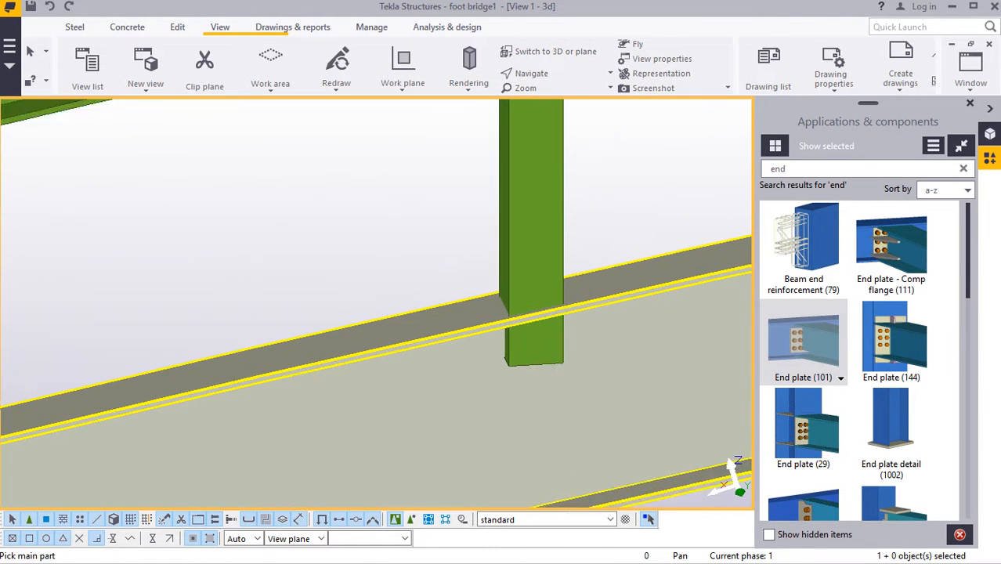
click(607, 289)
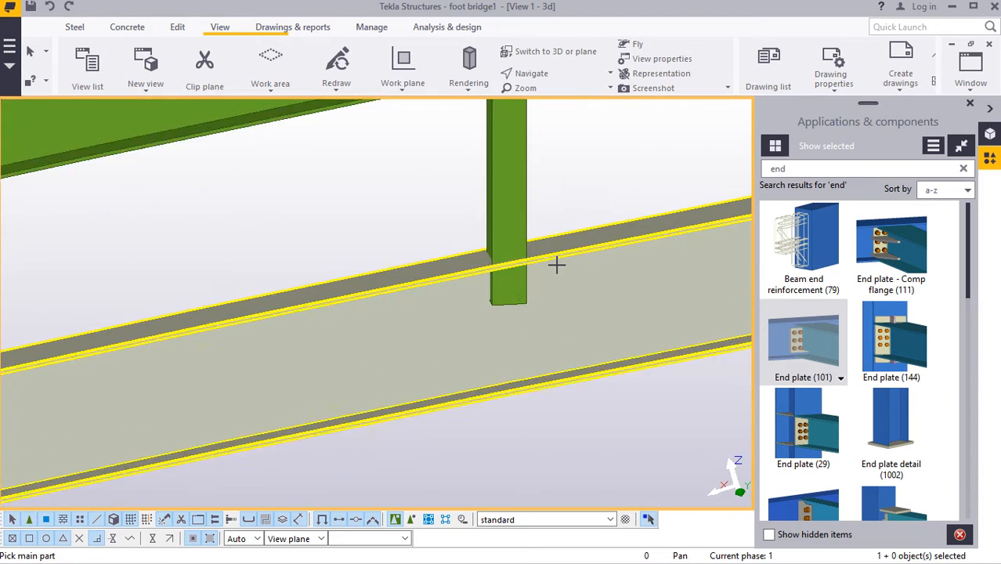
scroll(555, 265, up, 1)
click(555, 264)
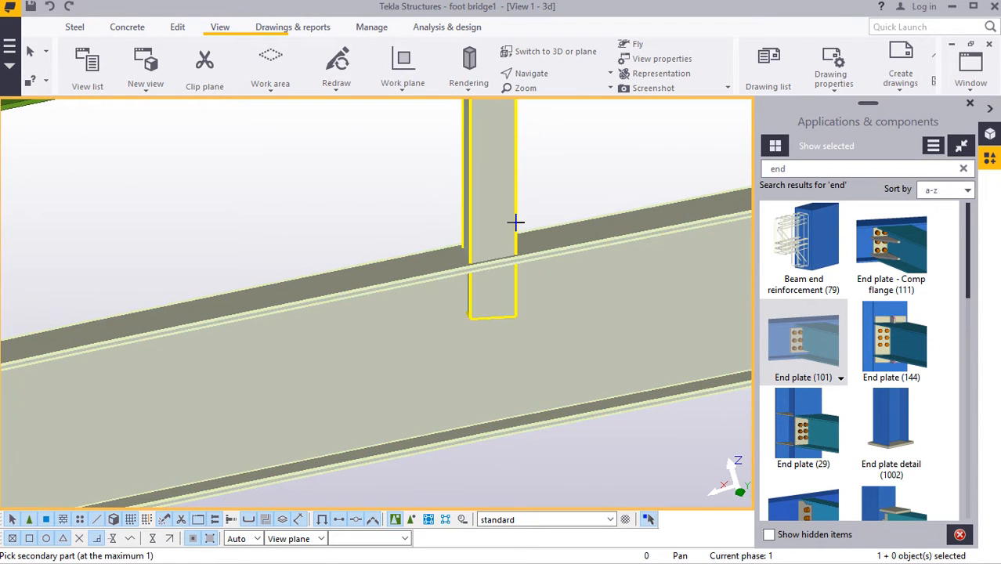
click(513, 225)
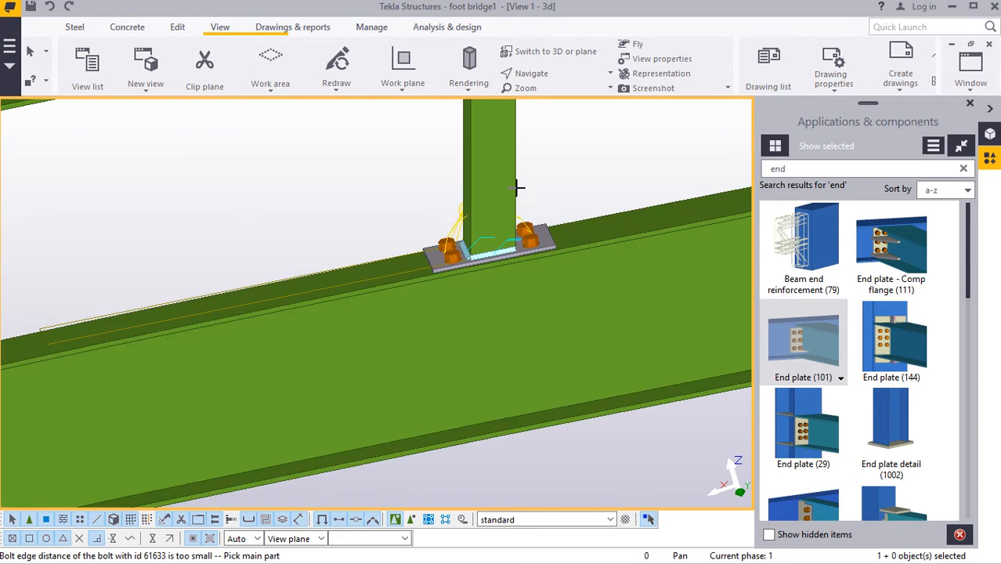
scroll(360, 278, down, 2)
scroll(309, 302, up, 6)
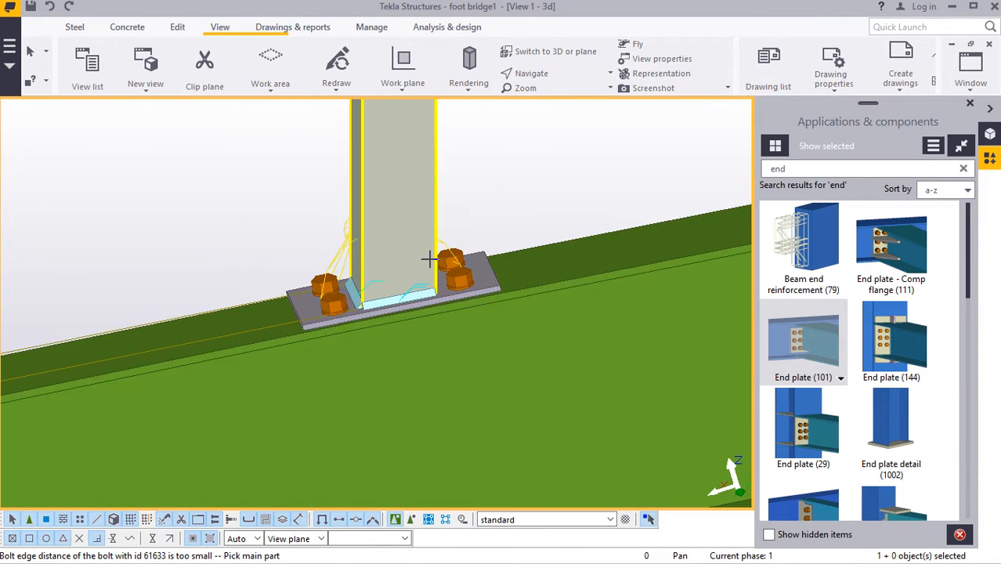
scroll(296, 280, up, 2)
scroll(304, 295, down, 8)
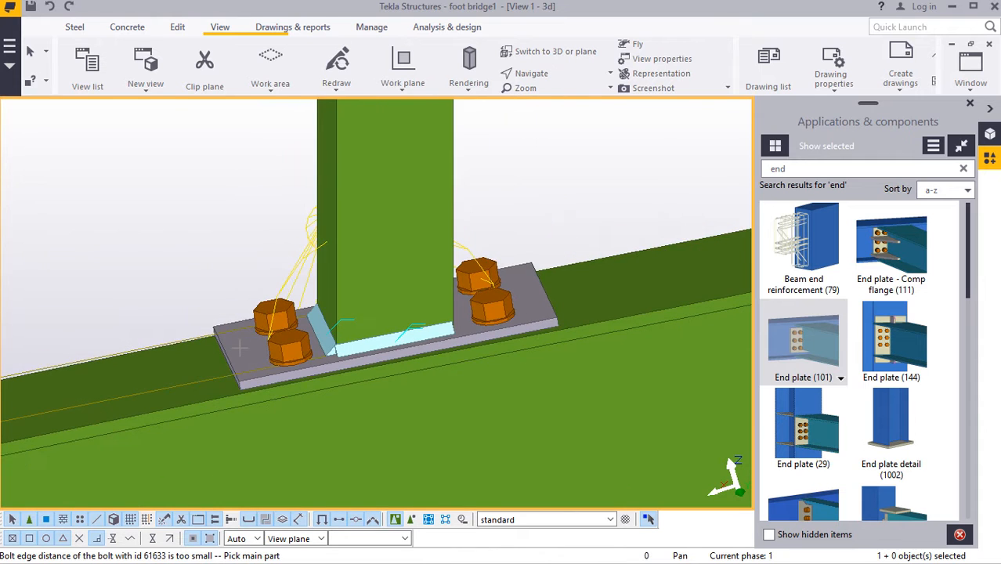
- End the running connection command and set the work plane on the bottom curved beam's top flange beside the next unconnected post
scroll(519, 286, up, 6)
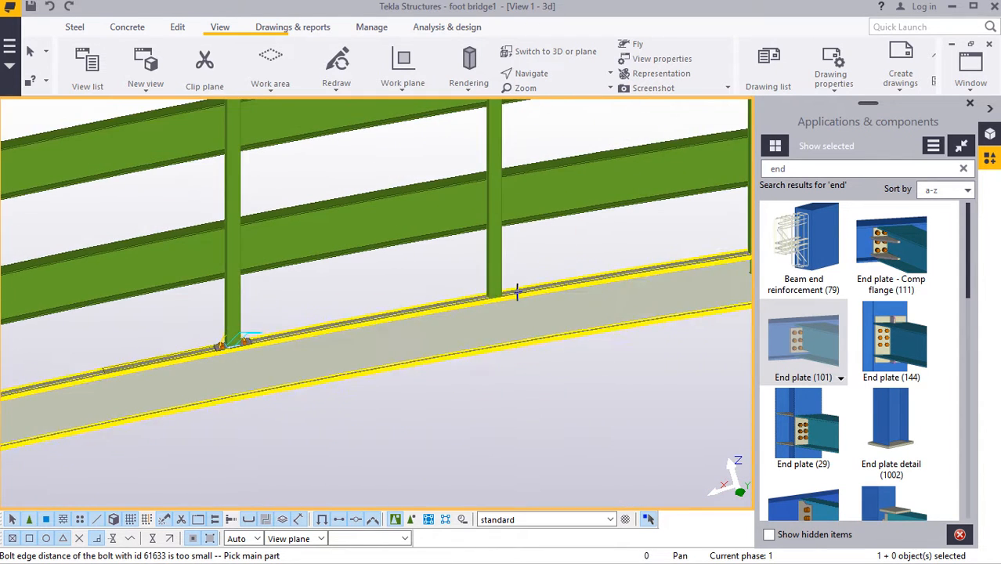
right_click(581, 220)
click(599, 228)
scroll(455, 286, up, 3)
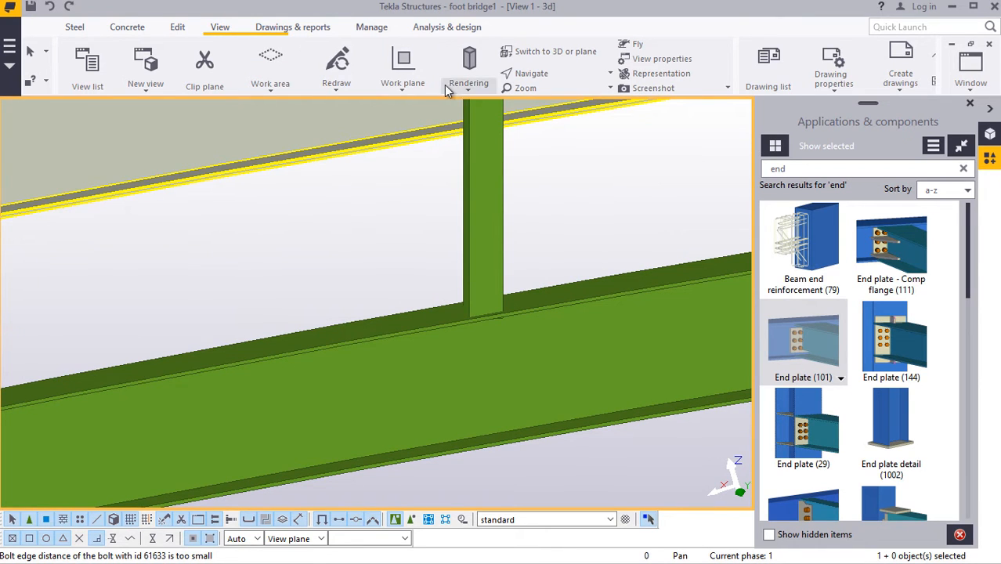
click(401, 88)
click(408, 111)
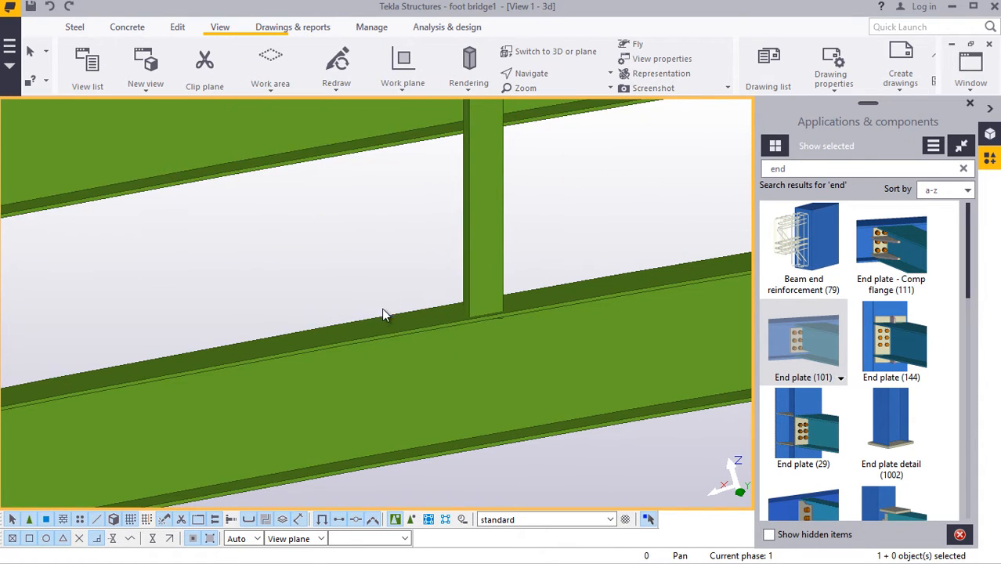
scroll(383, 311, up, 2)
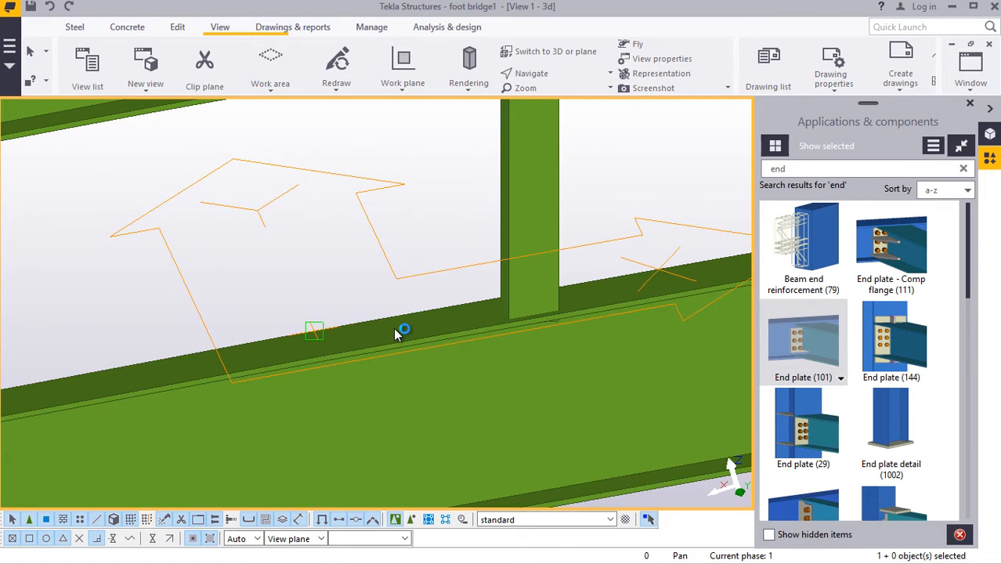
click(394, 329)
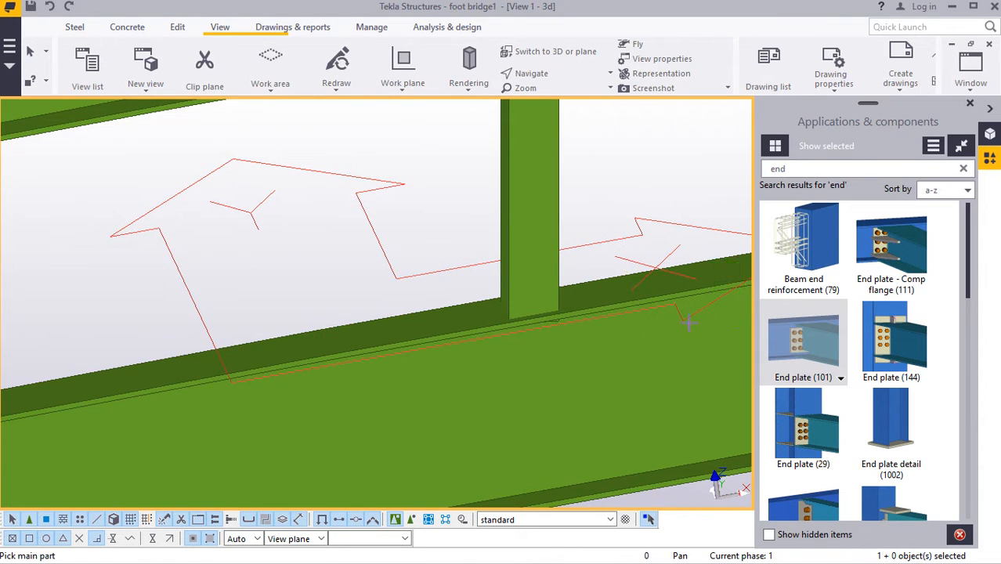
- Apply End plate (101) with the bottom curved beam as main part and the post at the work plane as secondary part
scroll(550, 294, up, 3)
click(526, 383)
click(509, 285)
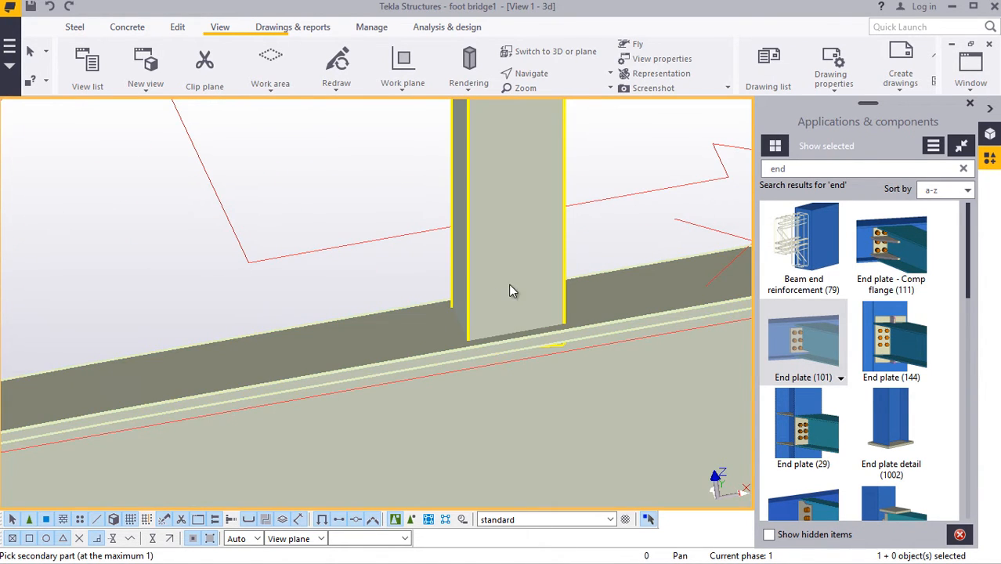
click(510, 287)
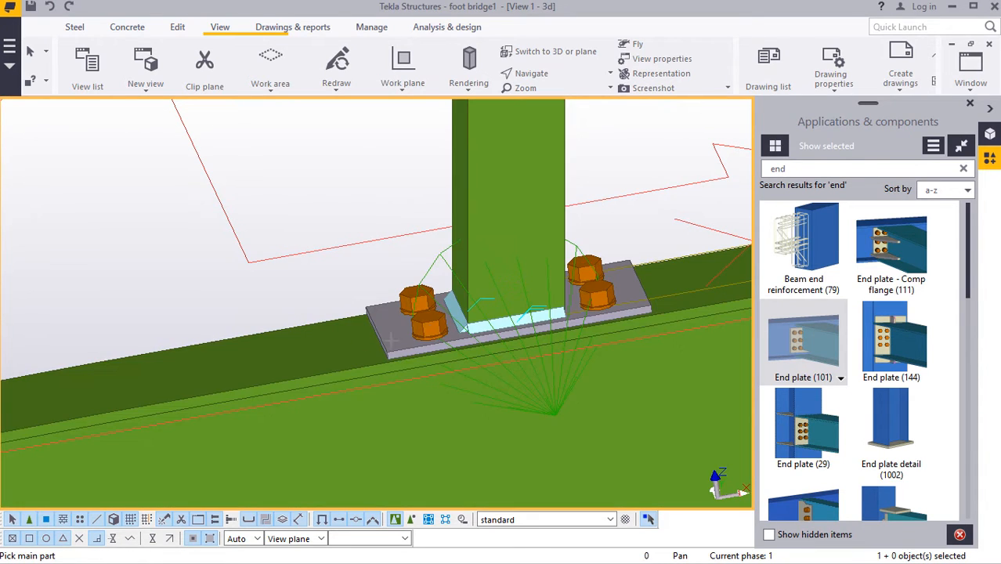
- Add End plate (101) connections between the bottom curved beam and the next two posts along it
scroll(389, 338, down, 6)
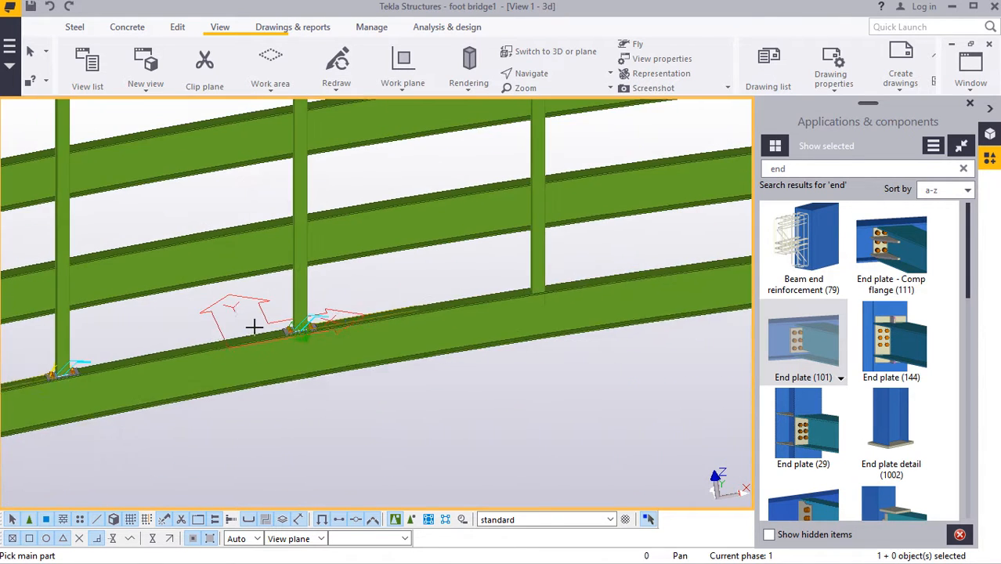
scroll(563, 293, up, 7)
click(457, 293)
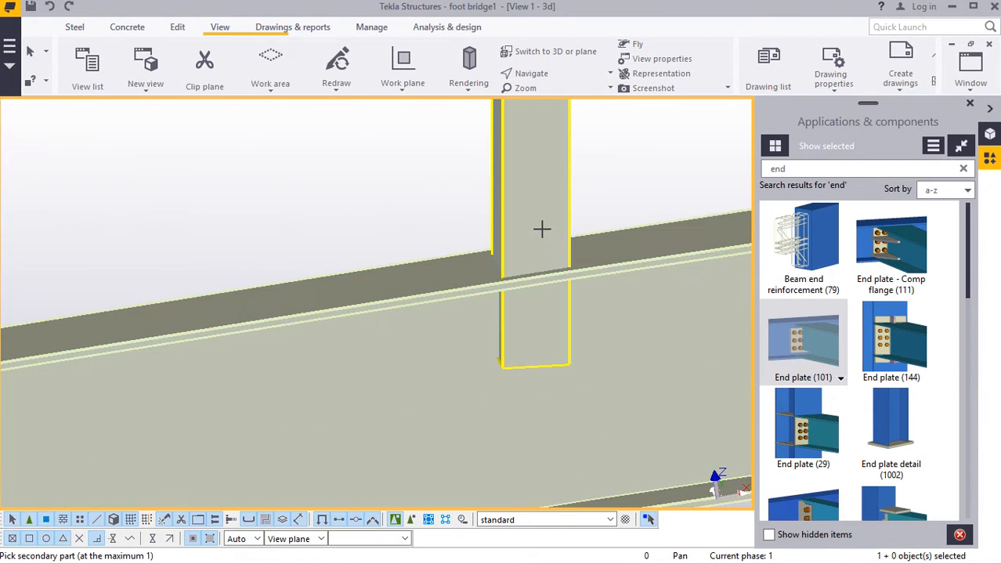
click(542, 228)
scroll(282, 304, down, 6)
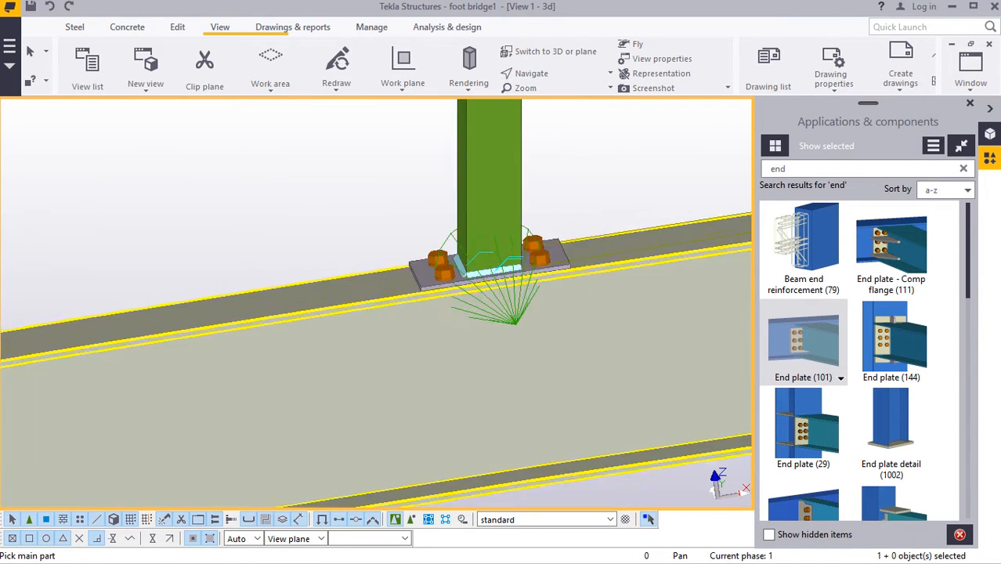
scroll(554, 259, up, 8)
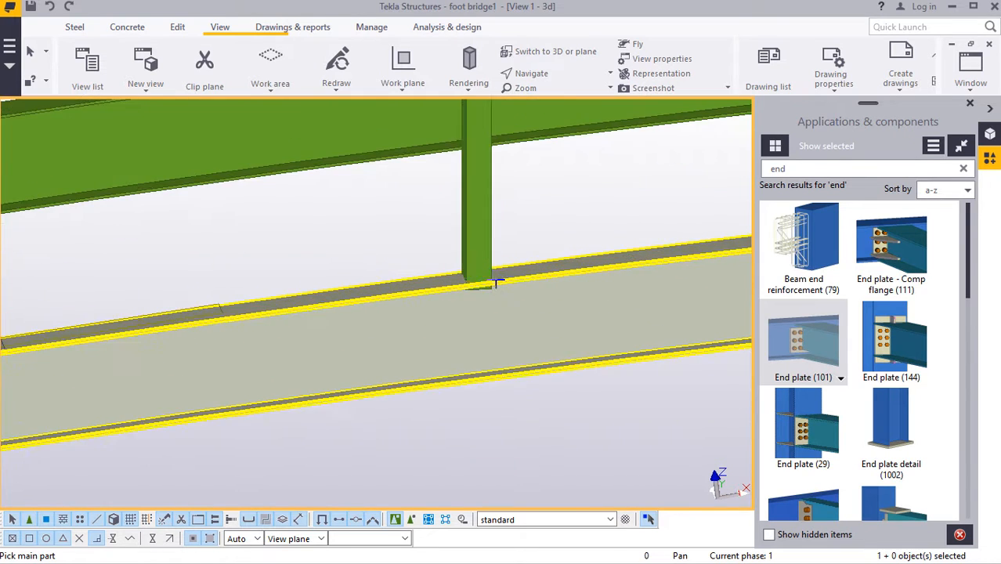
click(409, 261)
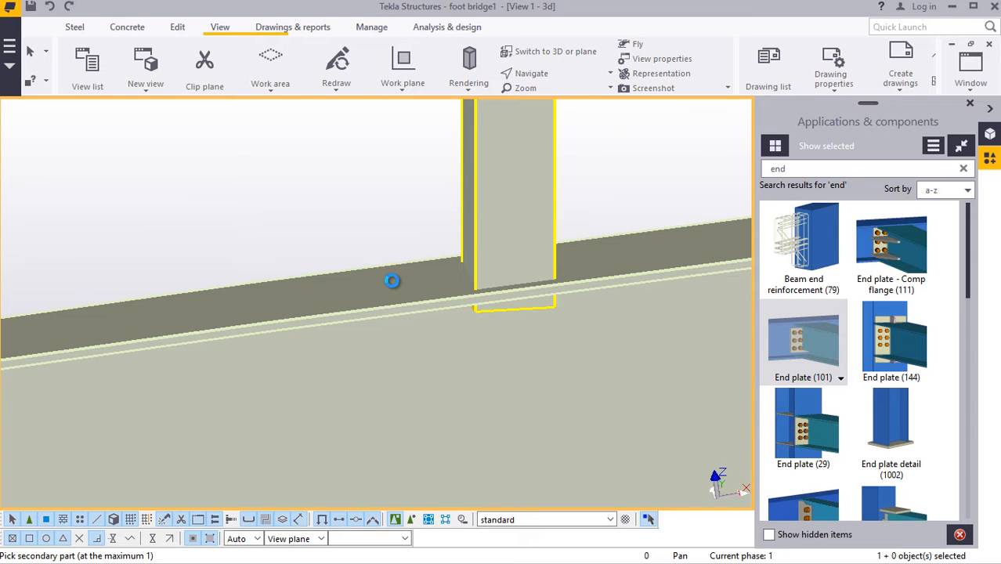
- Continue along the bottom curved beam, joining the following pair of posts to it with End plate (101)
scroll(335, 291, down, 8)
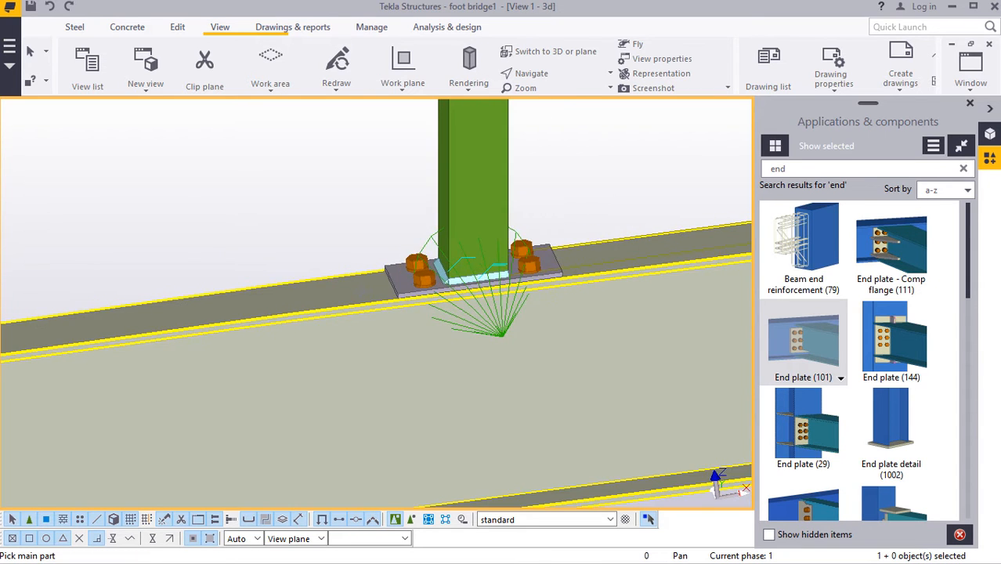
scroll(333, 290, down, 3)
scroll(509, 270, up, 10)
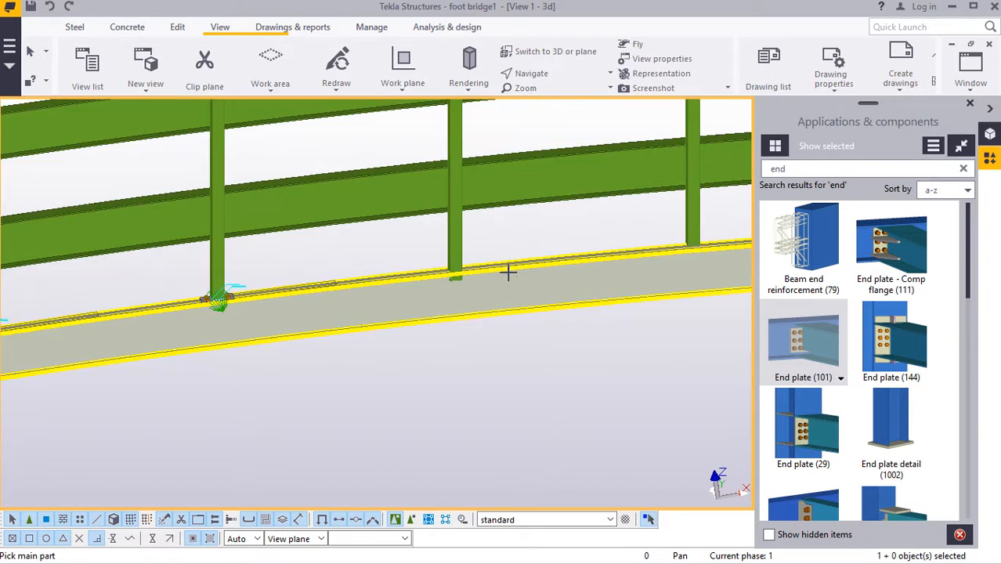
scroll(430, 238, up, 3)
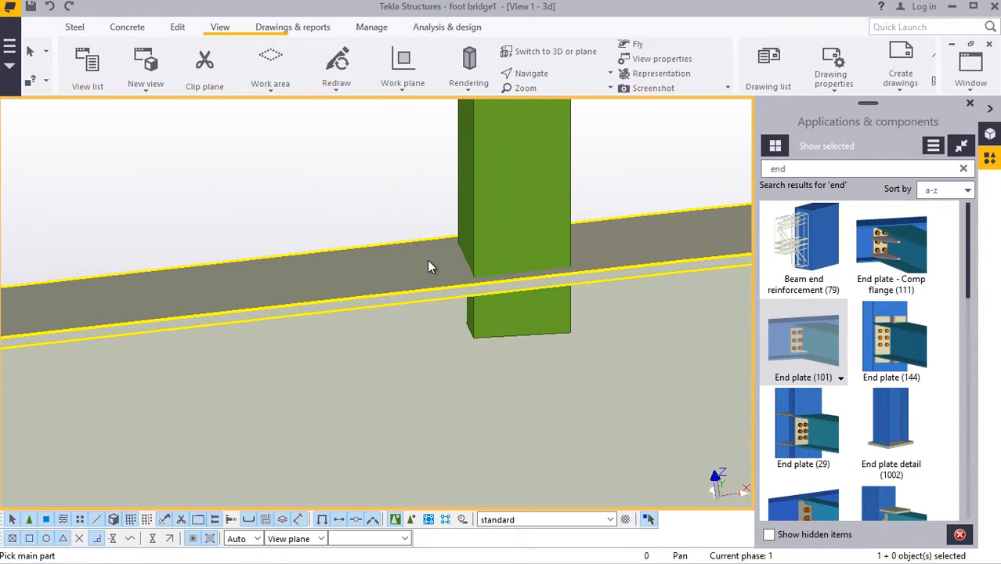
click(495, 210)
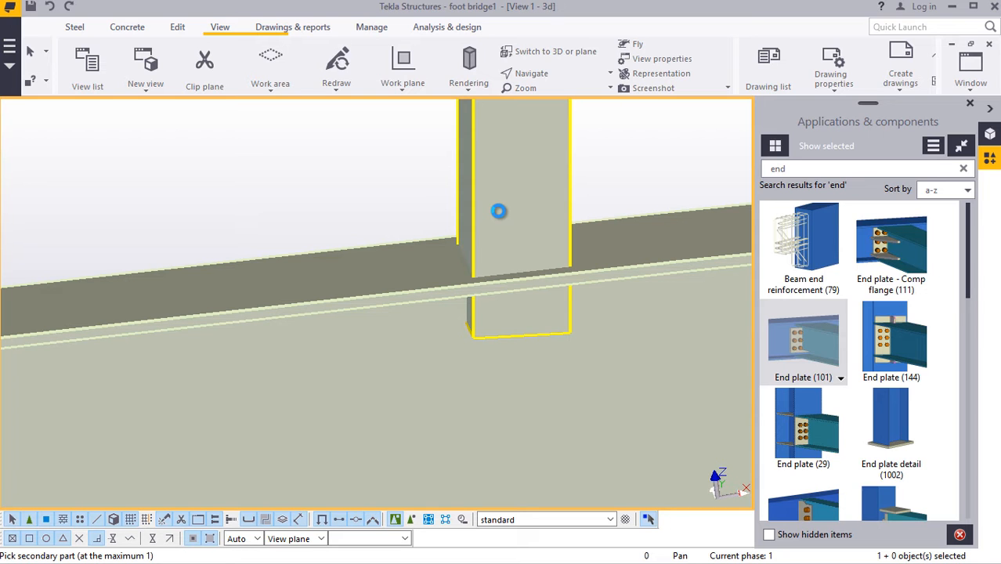
scroll(329, 290, down, 10)
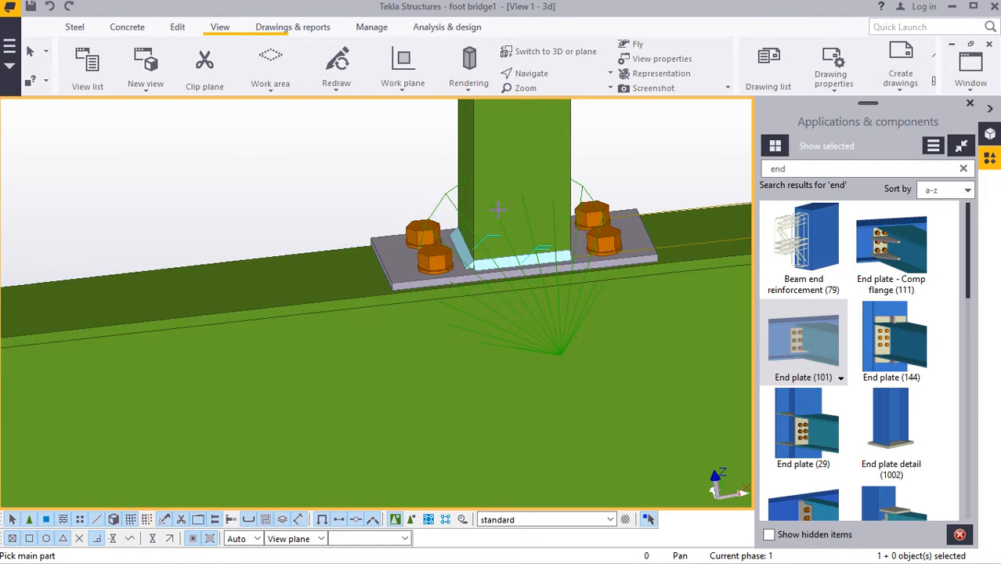
scroll(318, 300, up, 8)
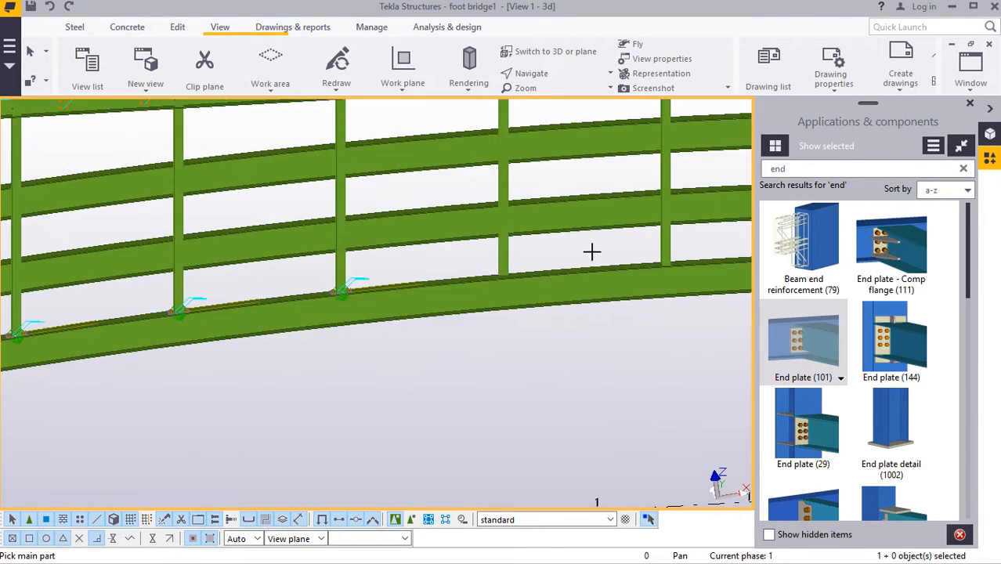
scroll(435, 279, up, 2)
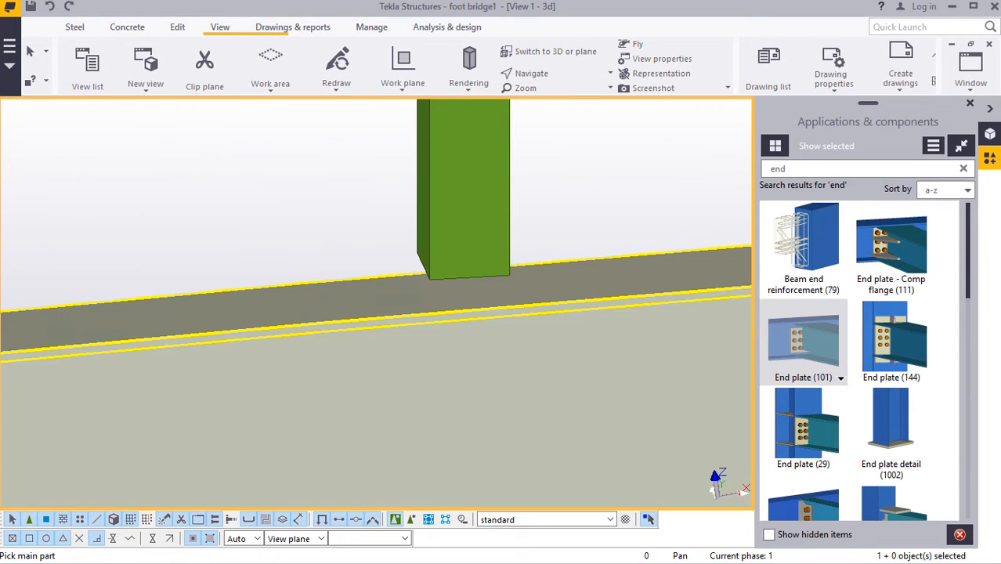
click(469, 235)
click(479, 227)
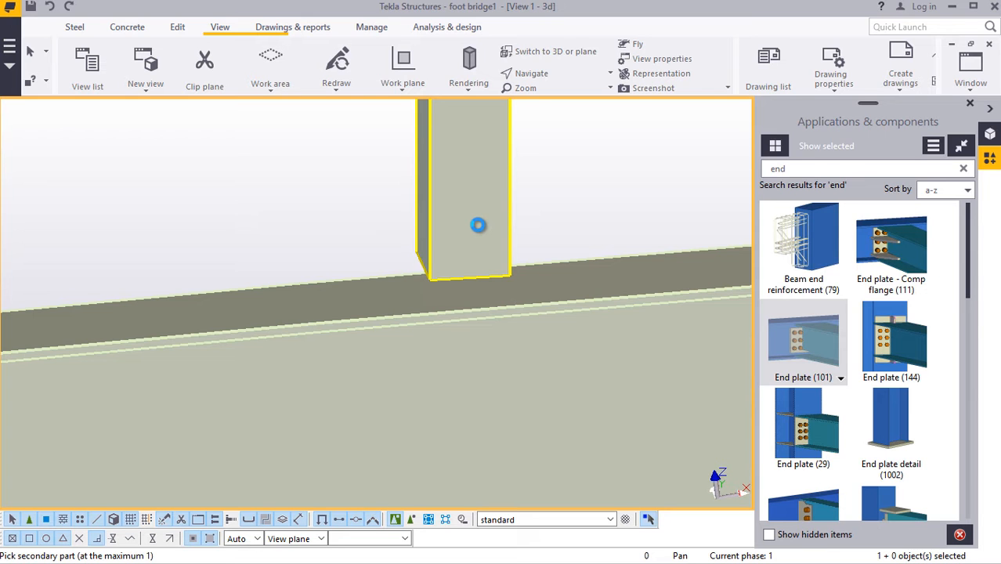
- Connect two more posts to the bottom curved beam with End plate (101) and end the connection command
scroll(373, 266, down, 10)
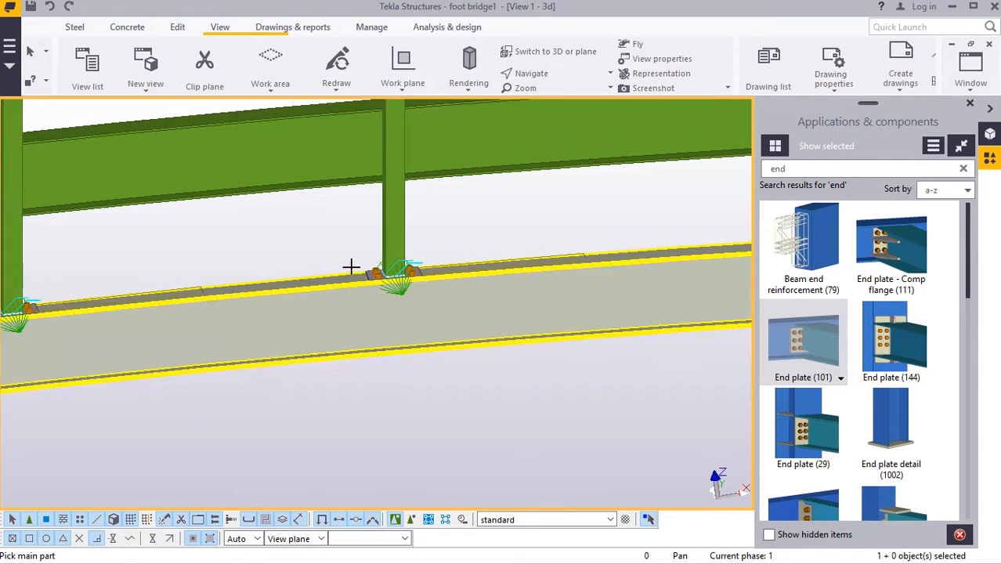
scroll(566, 262, up, 4)
scroll(521, 279, up, 5)
click(514, 275)
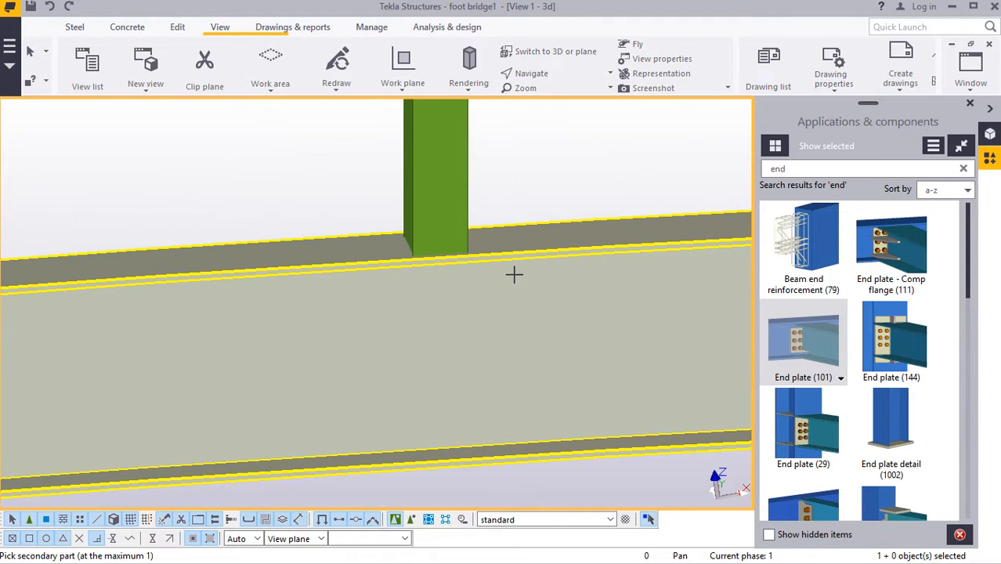
click(454, 223)
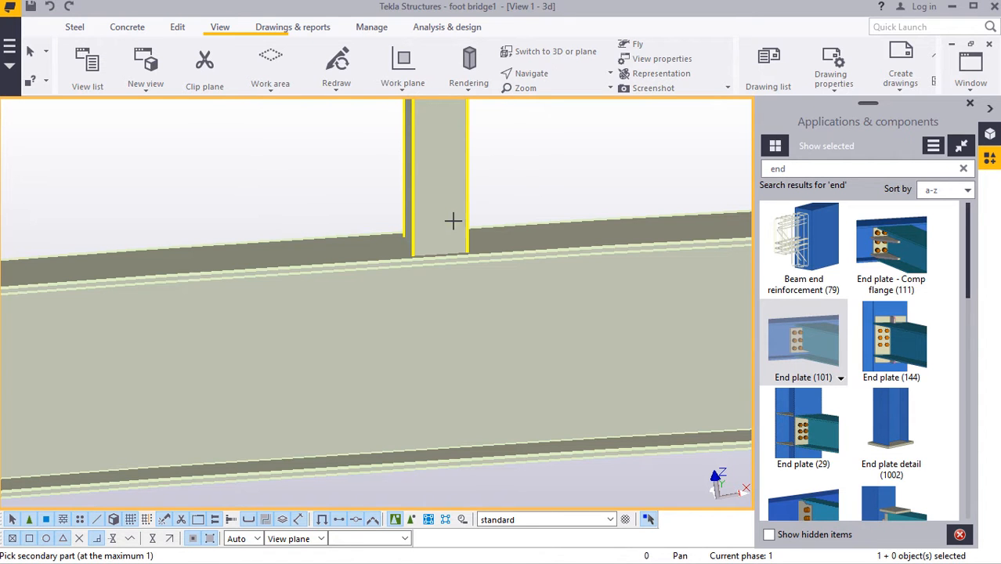
scroll(453, 222, down, 10)
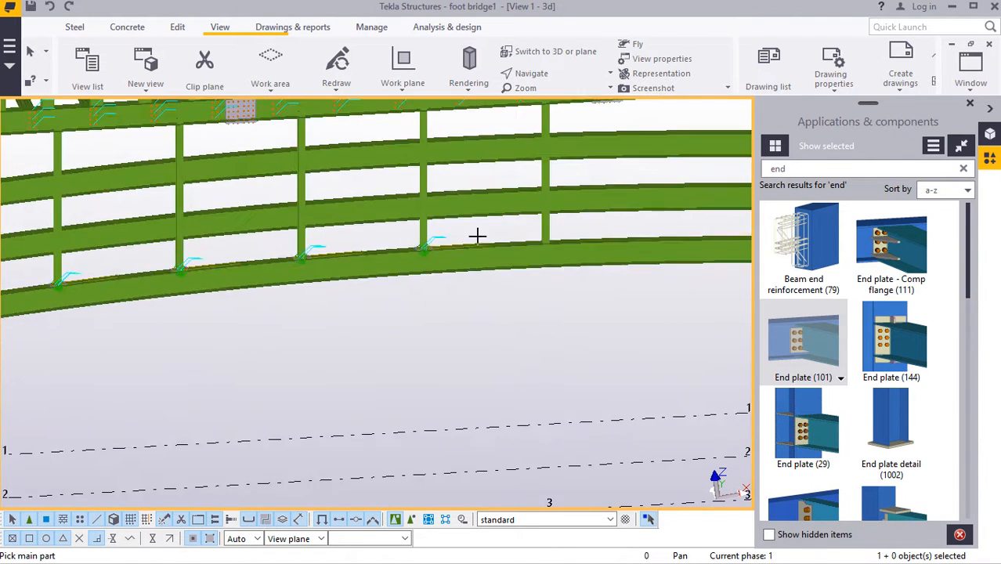
scroll(477, 235, up, 6)
click(504, 260)
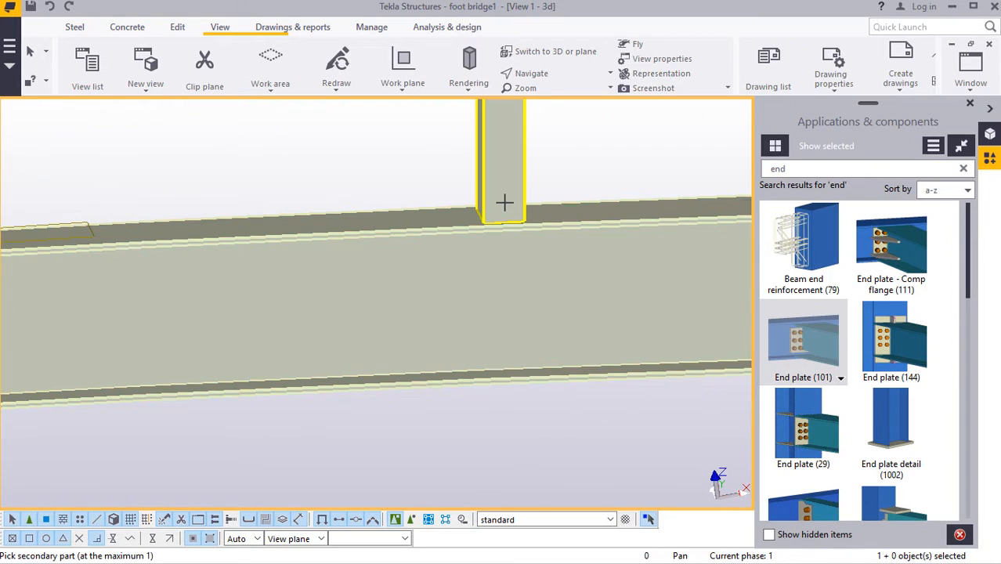
click(503, 203)
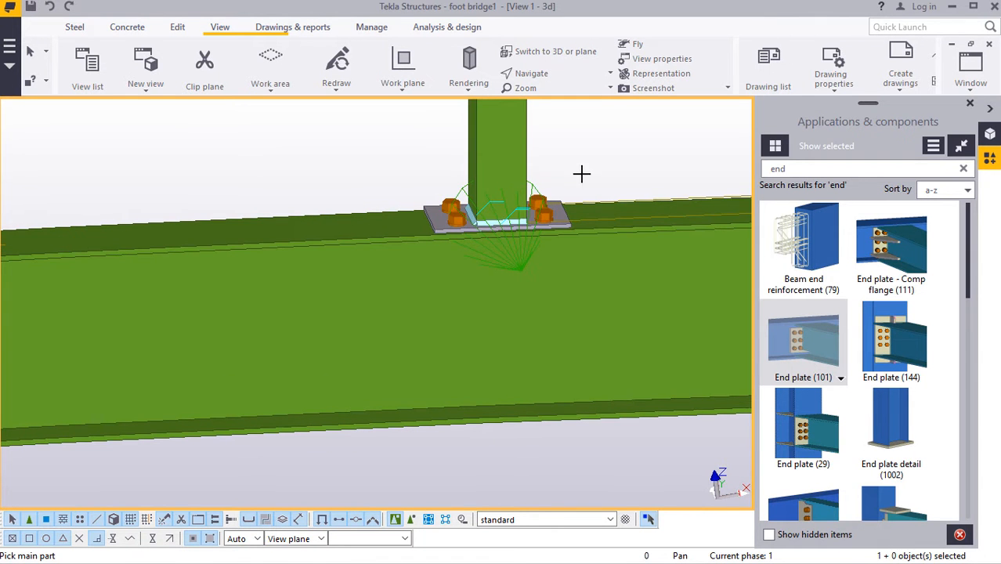
right_click(608, 169)
click(639, 174)
- Examine where the upper ends of the vertical posts meet the upper curved beam below the deck
scroll(496, 282, down, 10)
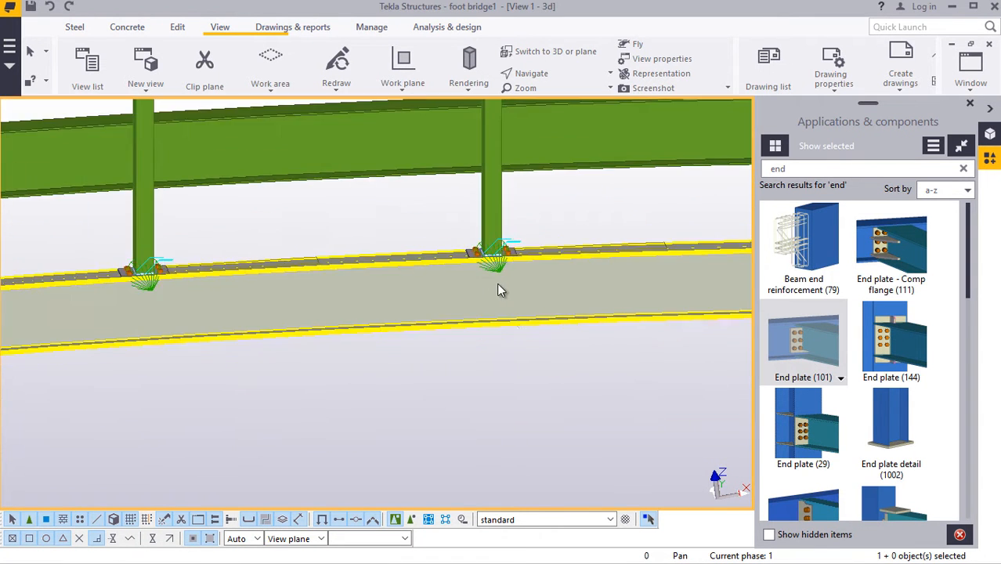
click(970, 104)
scroll(684, 108, up, 3)
click(546, 74)
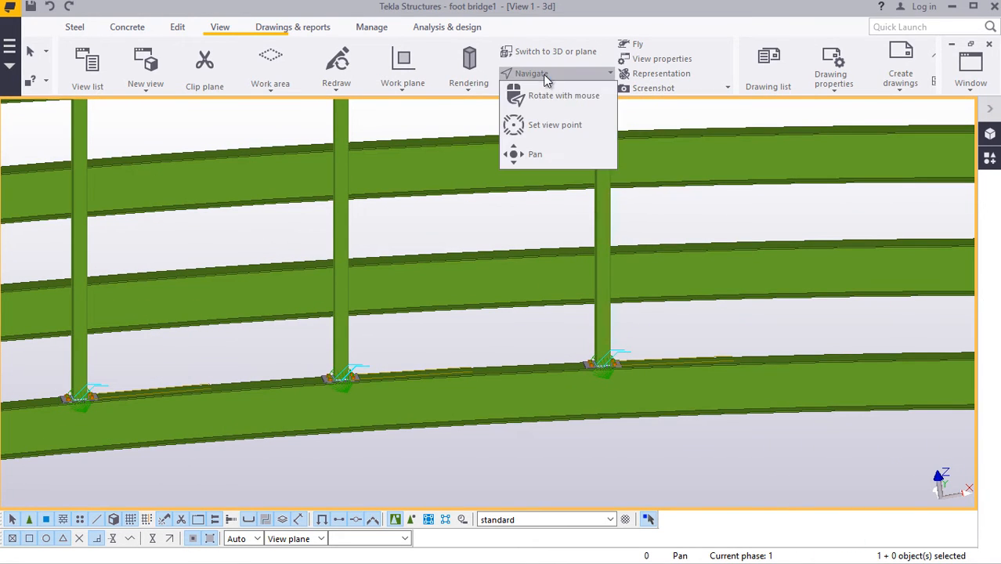
click(558, 106)
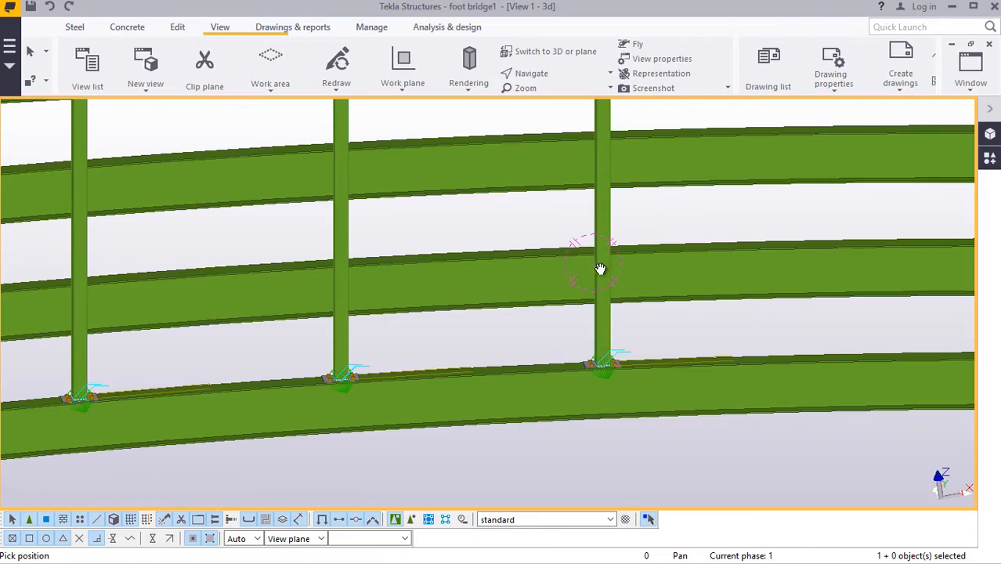
drag(600, 269, 542, 207)
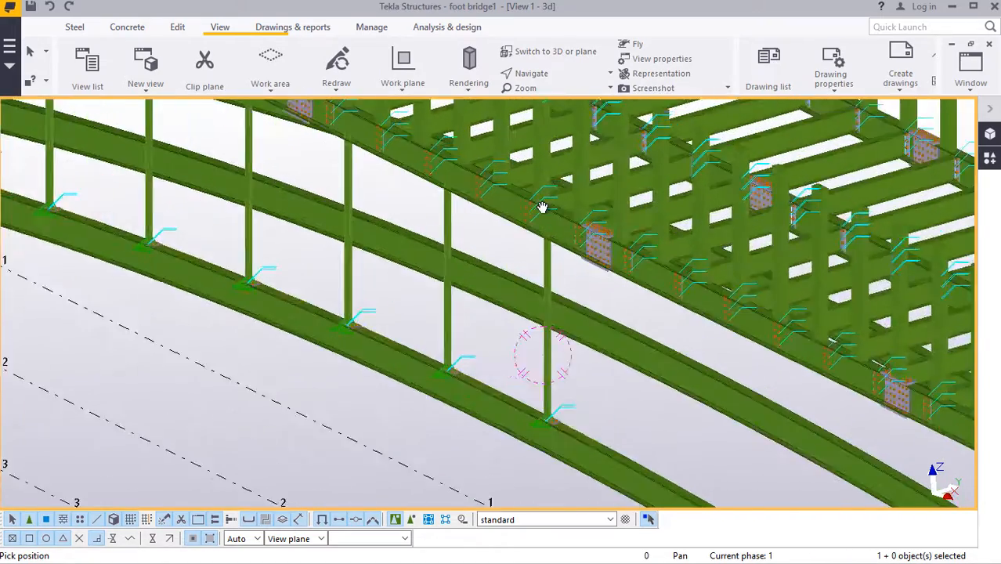
scroll(542, 207, up, 8)
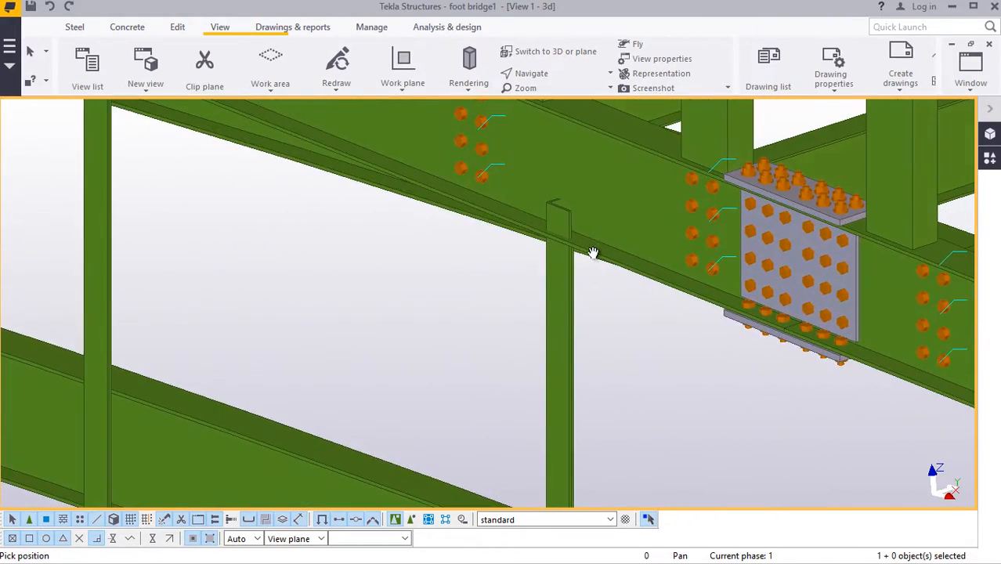
scroll(593, 253, down, 5)
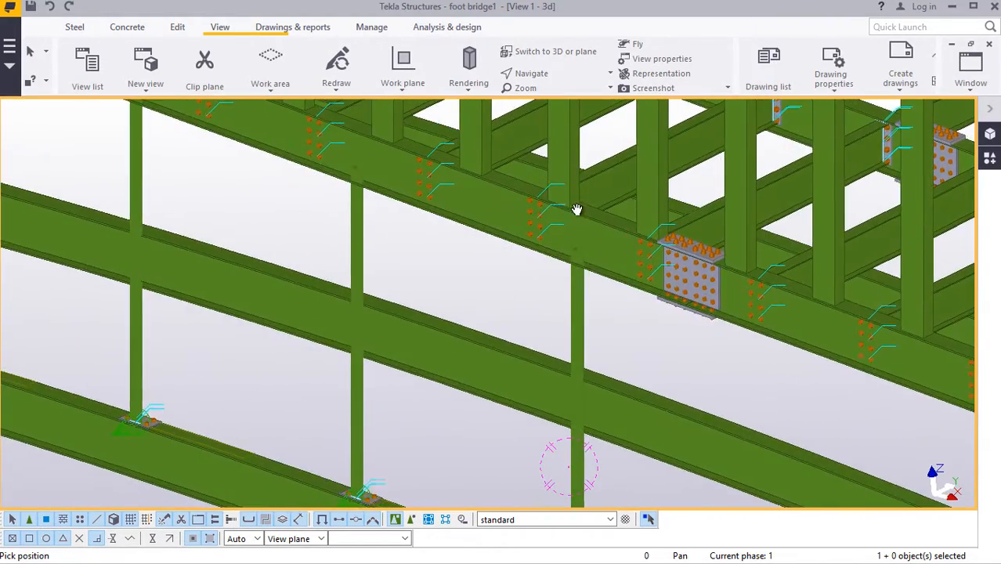
scroll(580, 211, up, 3)
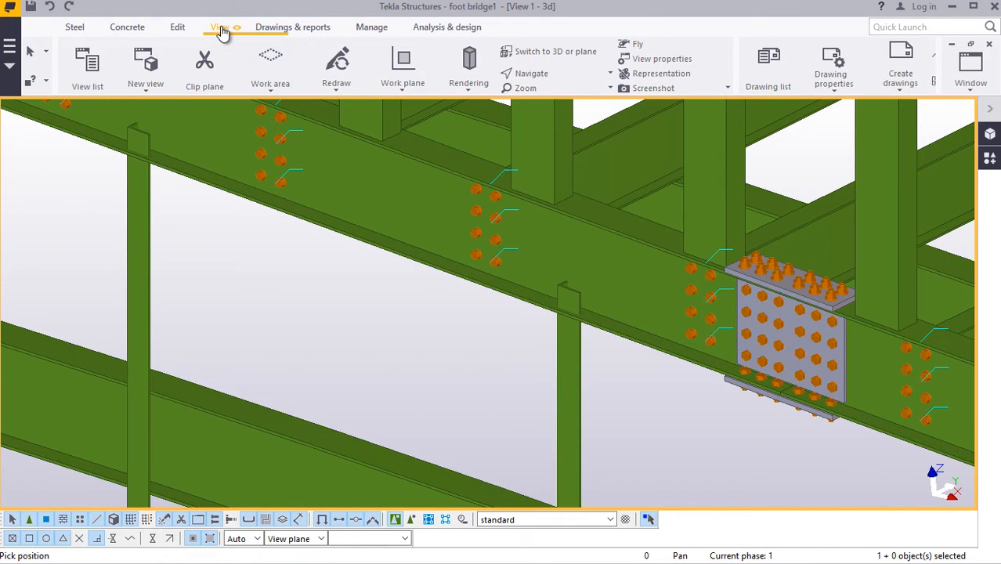
- Set the work plane with the Work plane tool at the upper curved beam, near the post's top end beside the splice
click(403, 89)
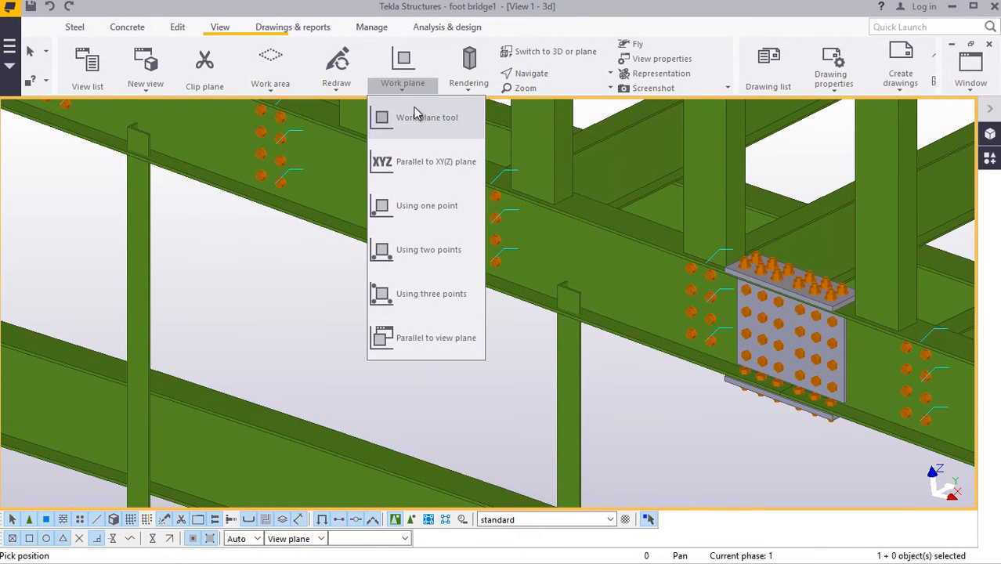
click(423, 119)
scroll(609, 220, up, 3)
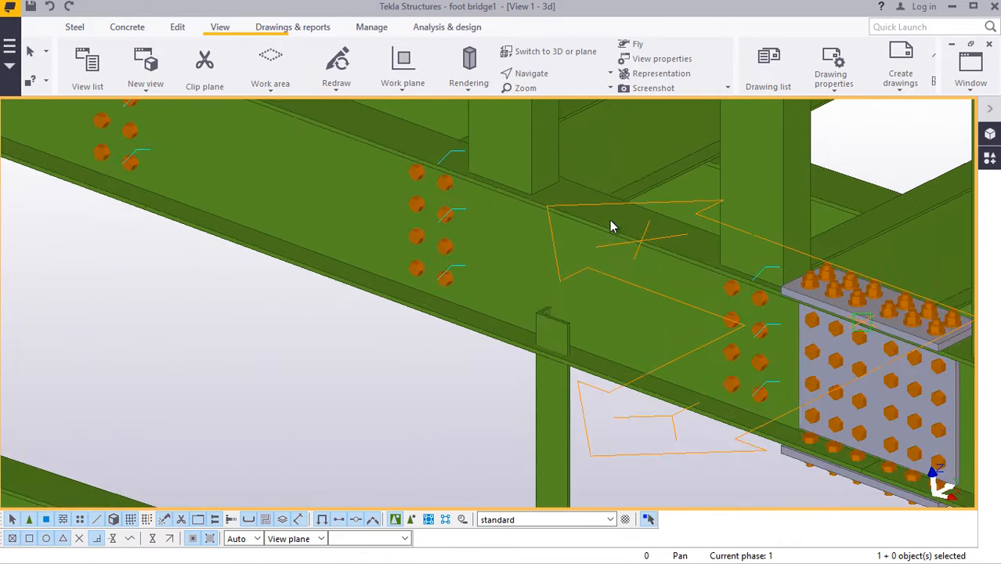
right_click(633, 193)
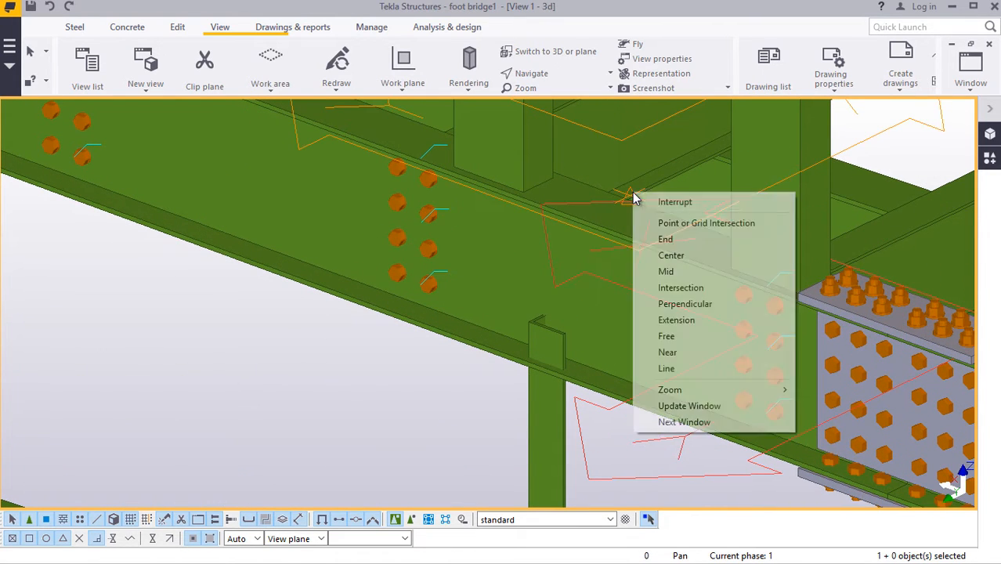
click(662, 203)
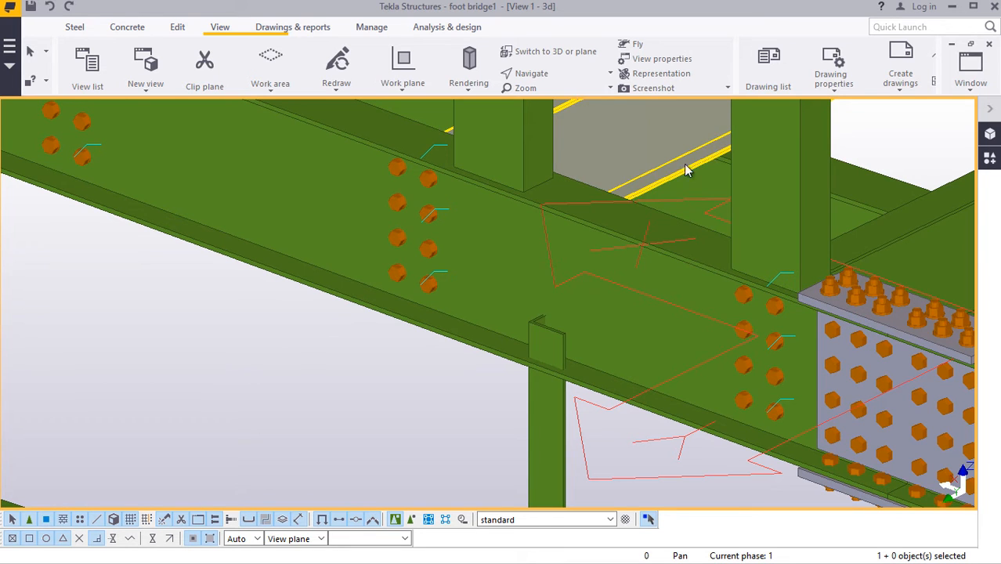
- Apply End plate (101) between the upper curved beam as main part and the post beside the splice, and end the command
click(990, 163)
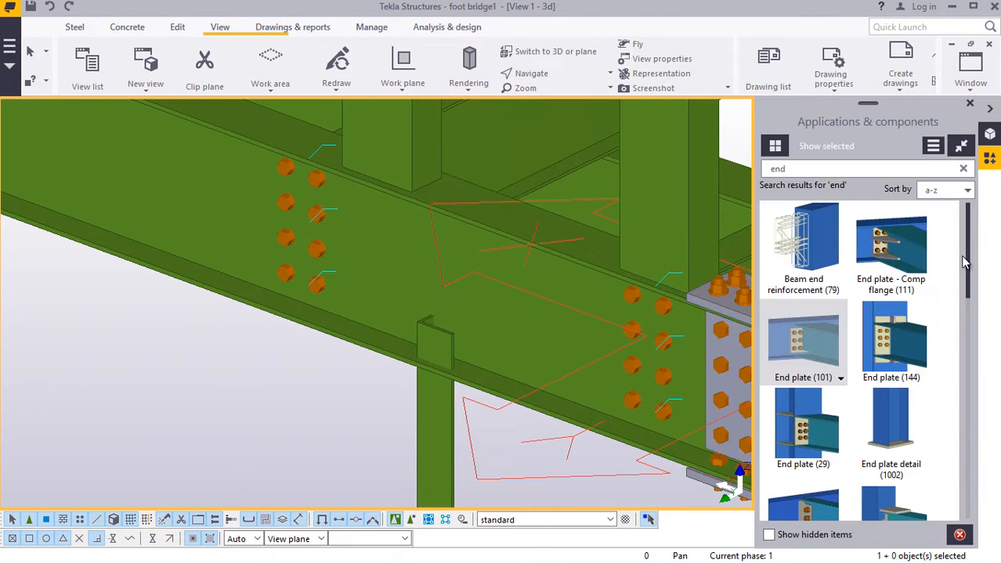
scroll(480, 385, up, 5)
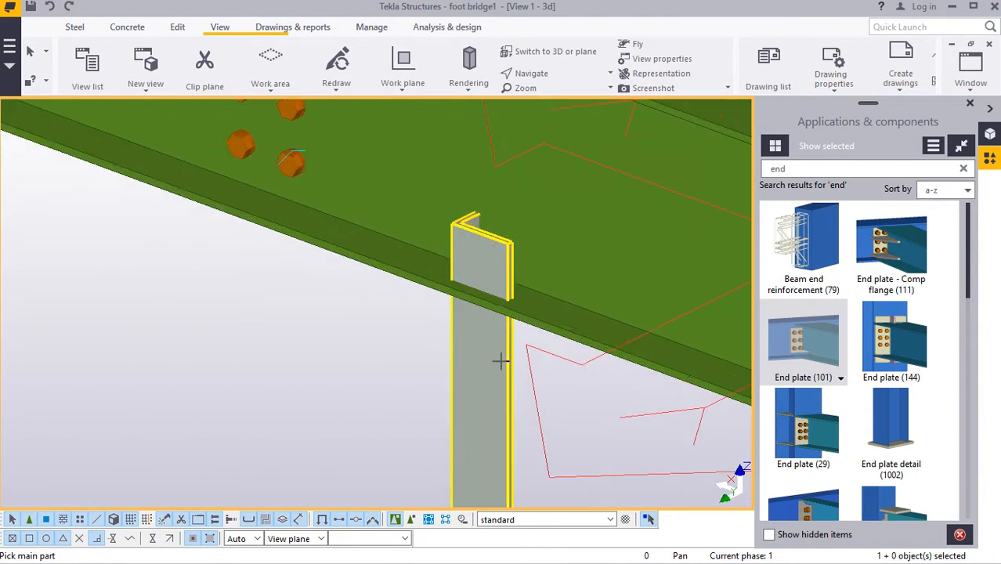
click(484, 317)
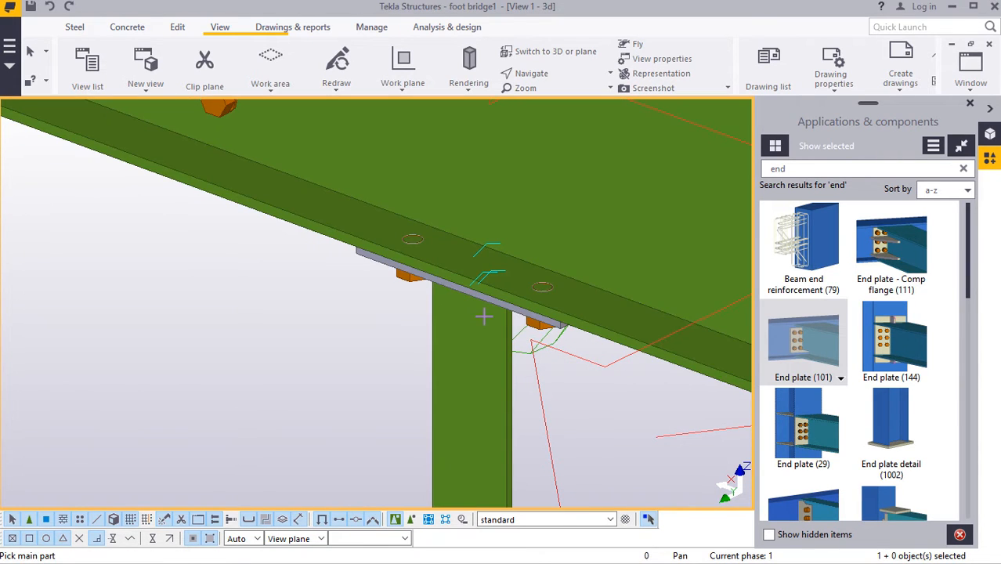
scroll(499, 340, up, 4)
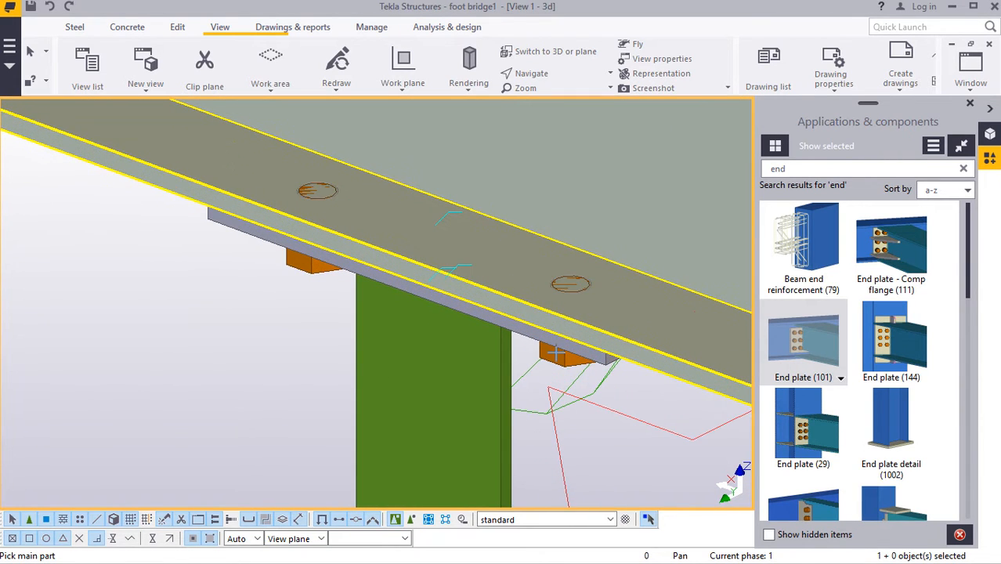
right_click(544, 285)
click(567, 292)
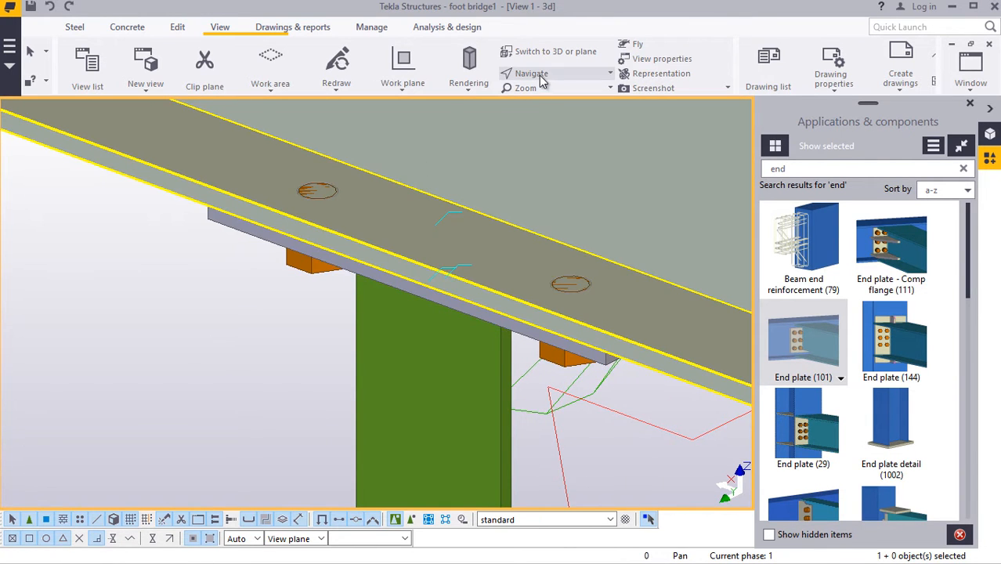
- Try the auto up direction on the new End plate (101) at the upper curved beam and undo that modification
click(540, 81)
click(550, 96)
mouse_move(492, 320)
ctrl+middle_down()
mouse_move(520, 226)
mouse_move(565, 184)
mouse_move(582, 189)
mouse_move(597, 232)
mouse_move(572, 290)
ctrl+middle_up()
right_click(524, 260)
click(560, 275)
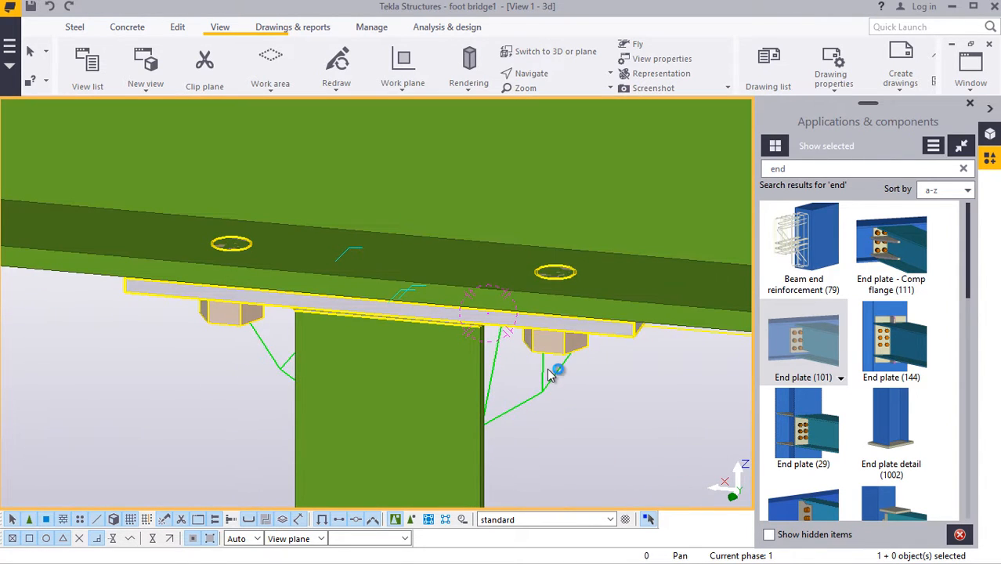
double_click(579, 355)
click(581, 97)
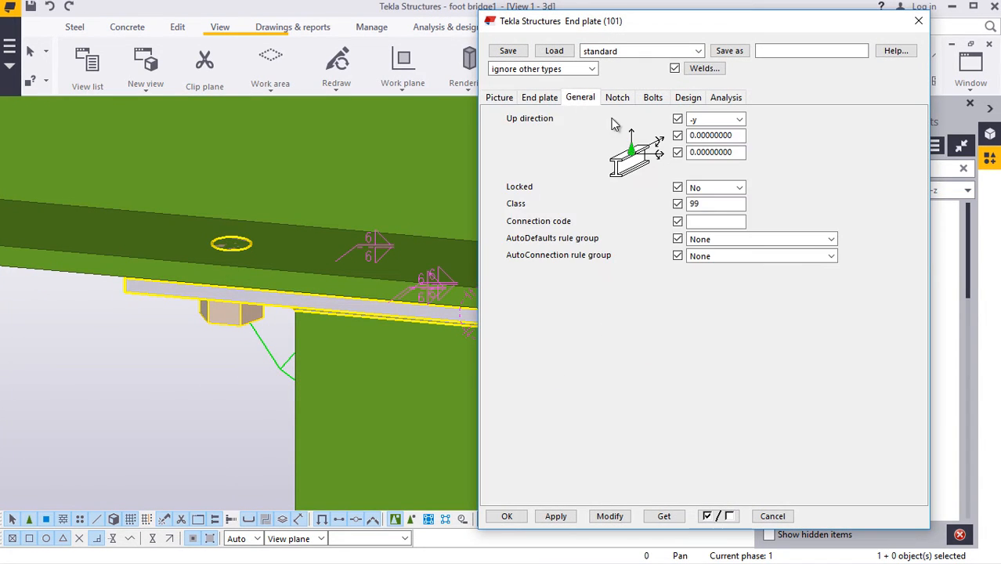
click(729, 137)
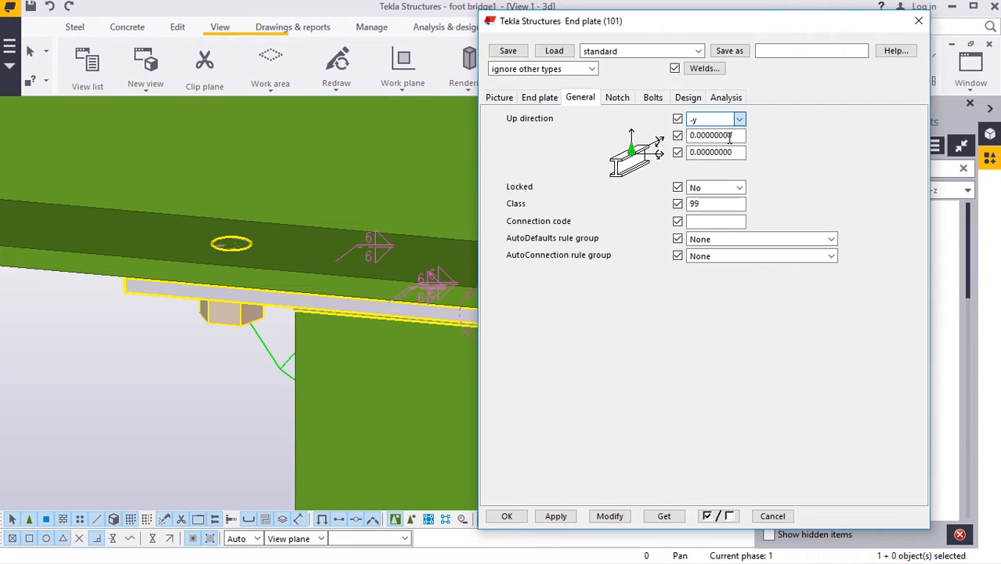
click(610, 516)
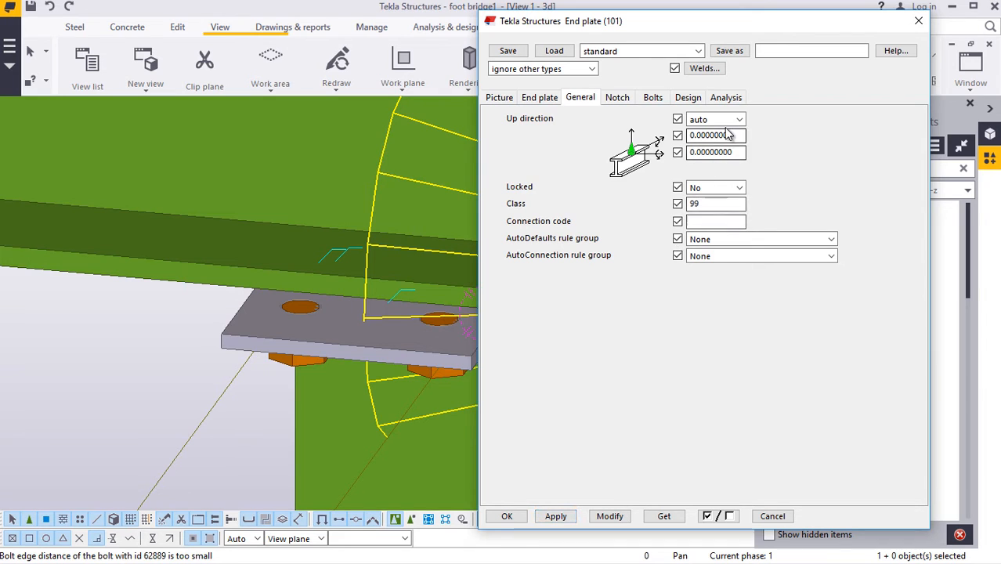
drag(700, 29, 712, 169)
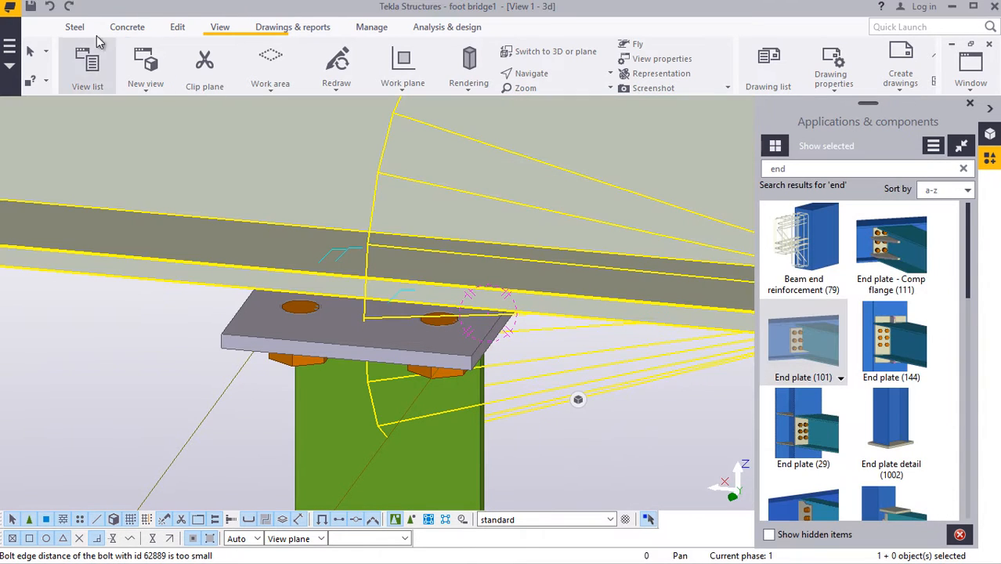
click(52, 8)
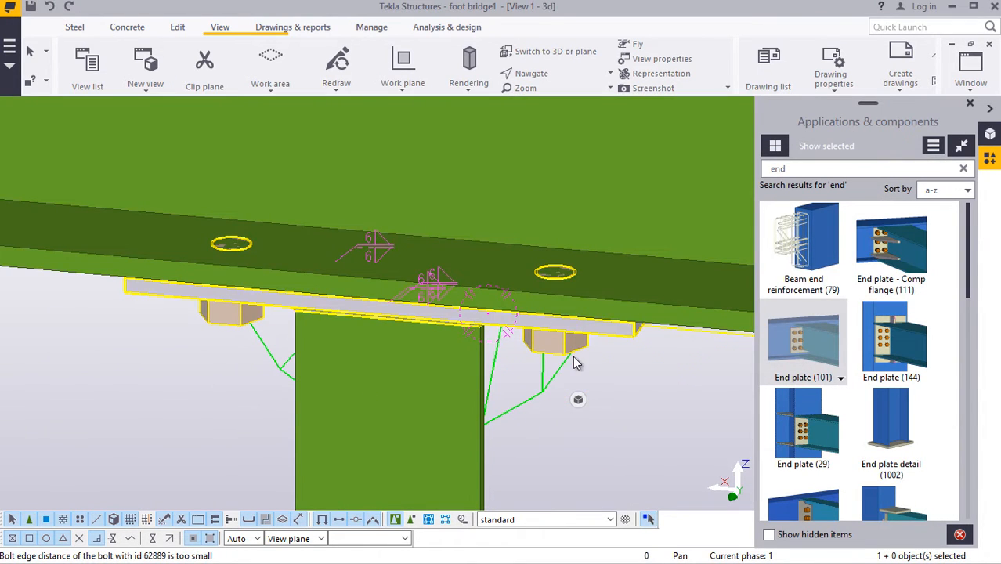
- Modify the upper End plate (101) connection's bolts to standard HSFG-XOX with bolt size 20, and apply the settings
double_click(552, 345)
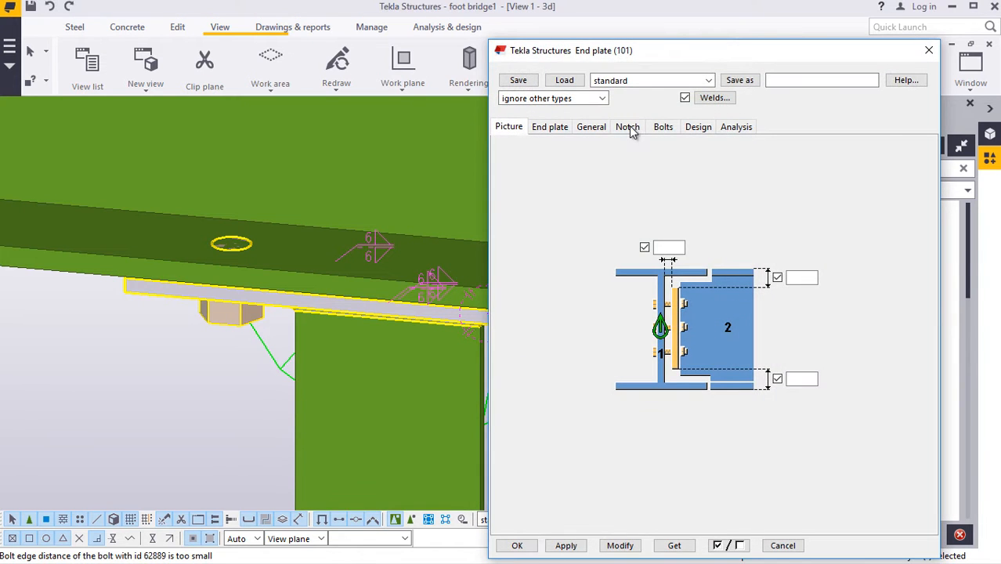
click(660, 128)
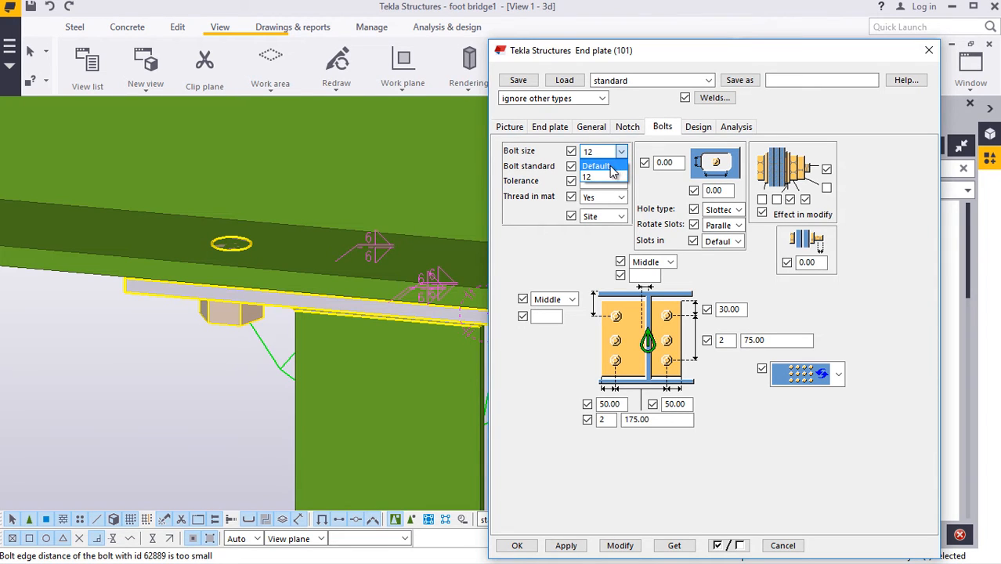
click(620, 169)
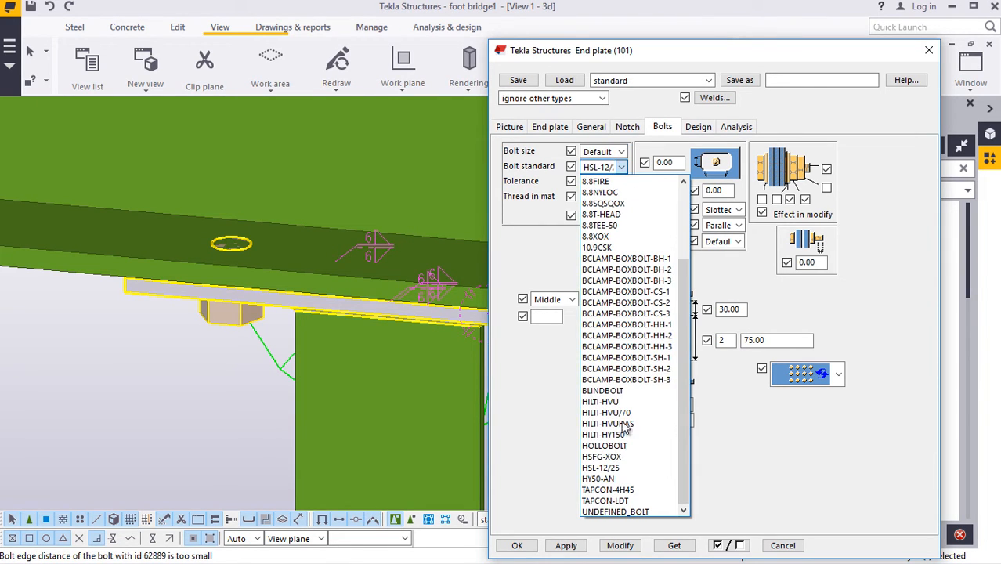
click(609, 456)
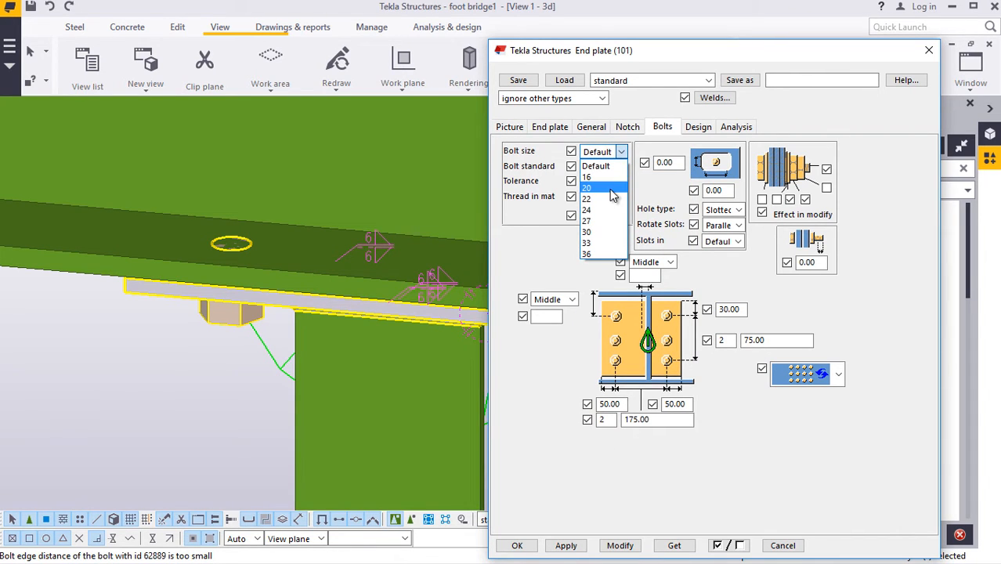
click(607, 188)
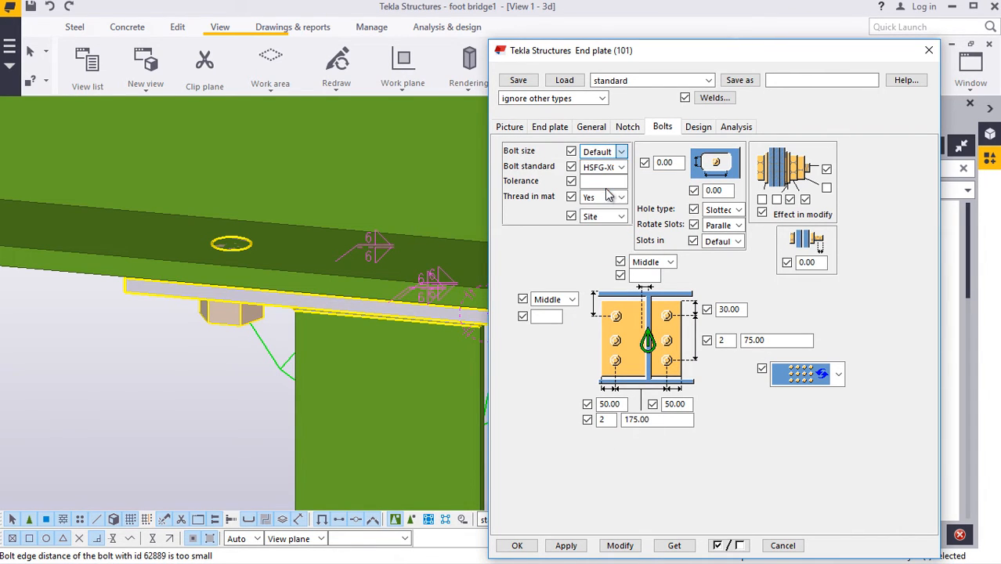
click(624, 549)
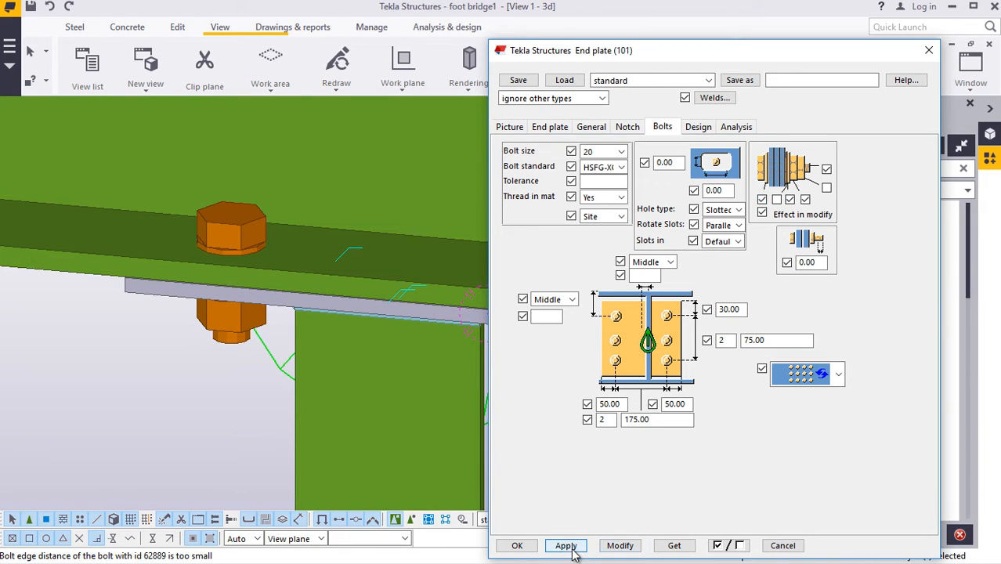
click(526, 546)
scroll(561, 394, down, 1)
click(628, 417)
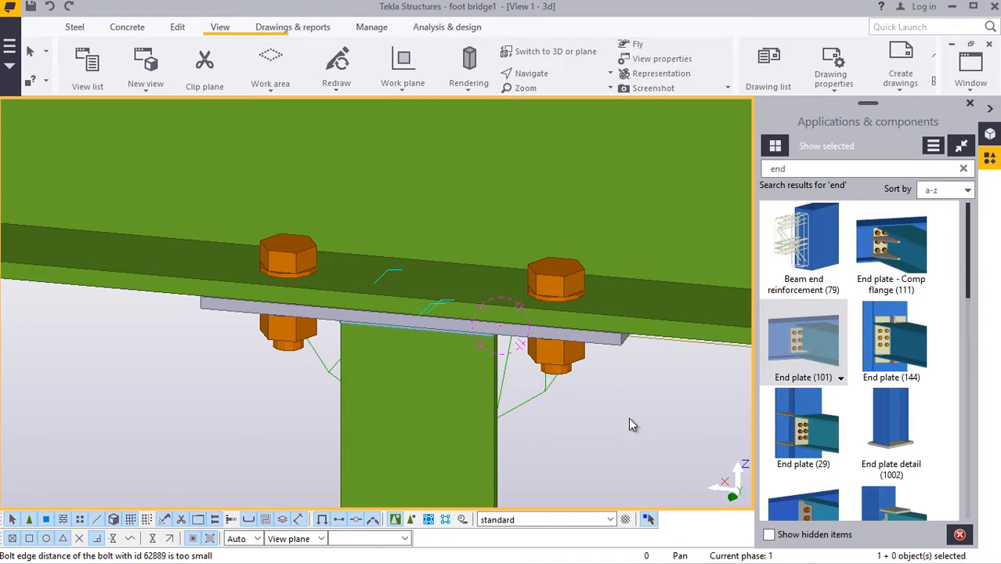
- Add End plate (101) with the upper curved beam as main part and the next post along it as secondary part
scroll(803, 336, down, 8)
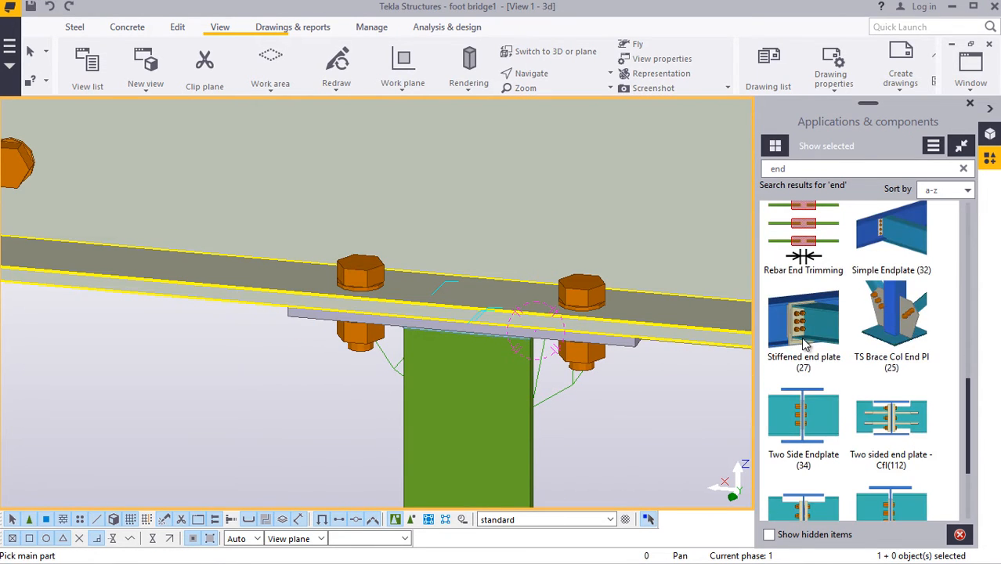
scroll(803, 351, up, 8)
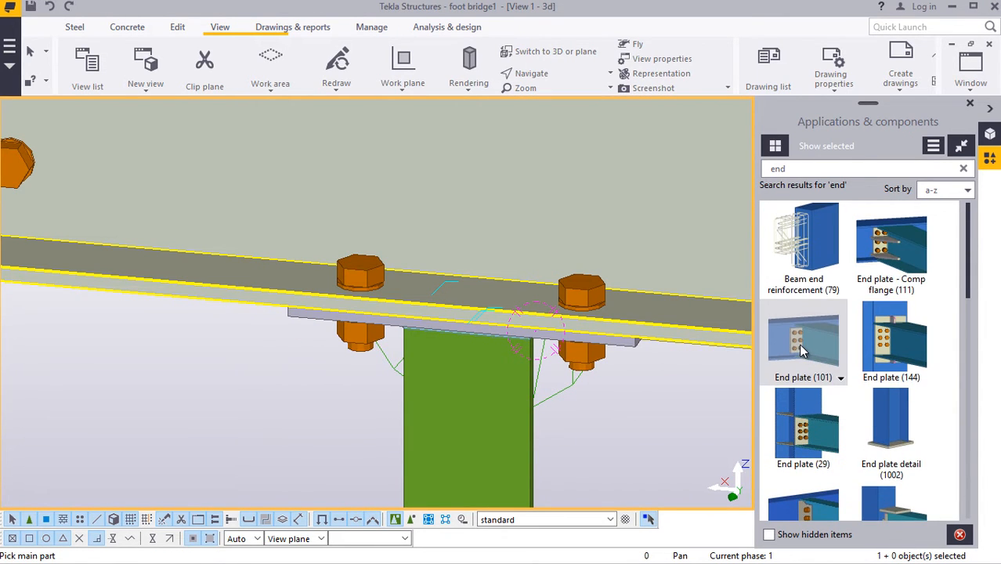
scroll(386, 342, down, 3)
scroll(498, 353, down, 4)
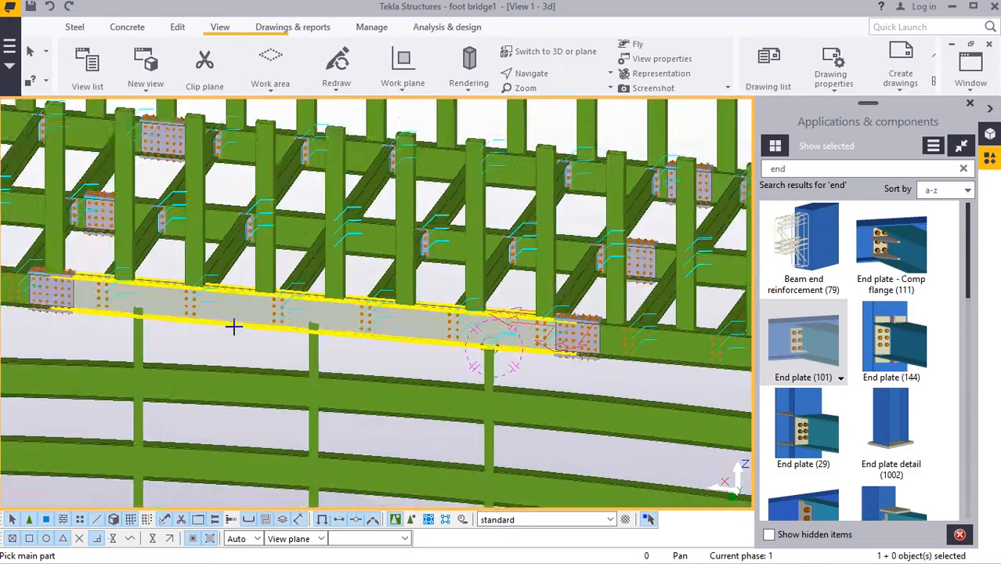
scroll(360, 345, up, 6)
click(411, 283)
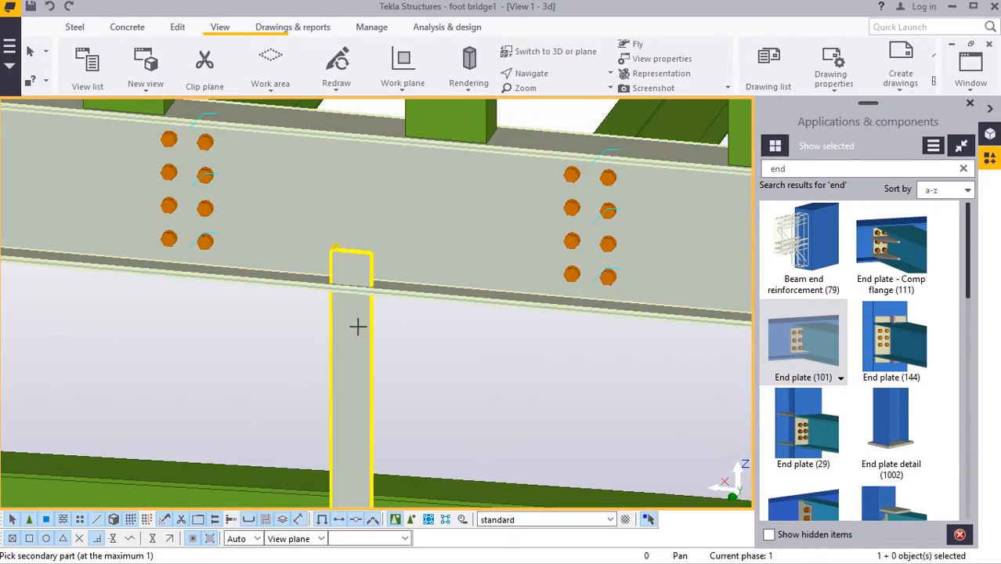
click(357, 326)
- Join the third post along the upper curved beam to it with the same End plate (101) connection
scroll(388, 353, down, 3)
scroll(388, 352, down, 3)
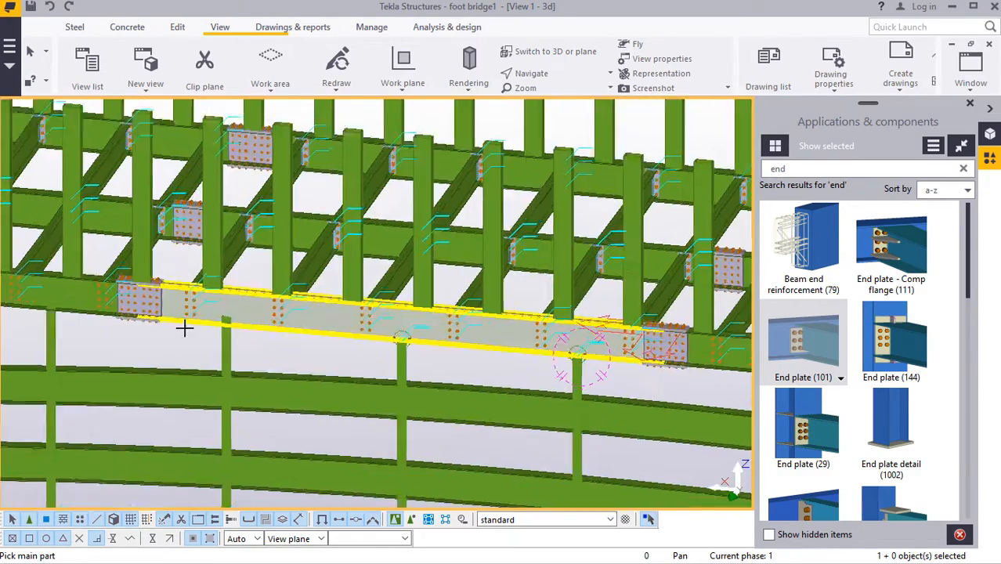
scroll(233, 331, up, 7)
click(296, 336)
scroll(368, 347, down, 5)
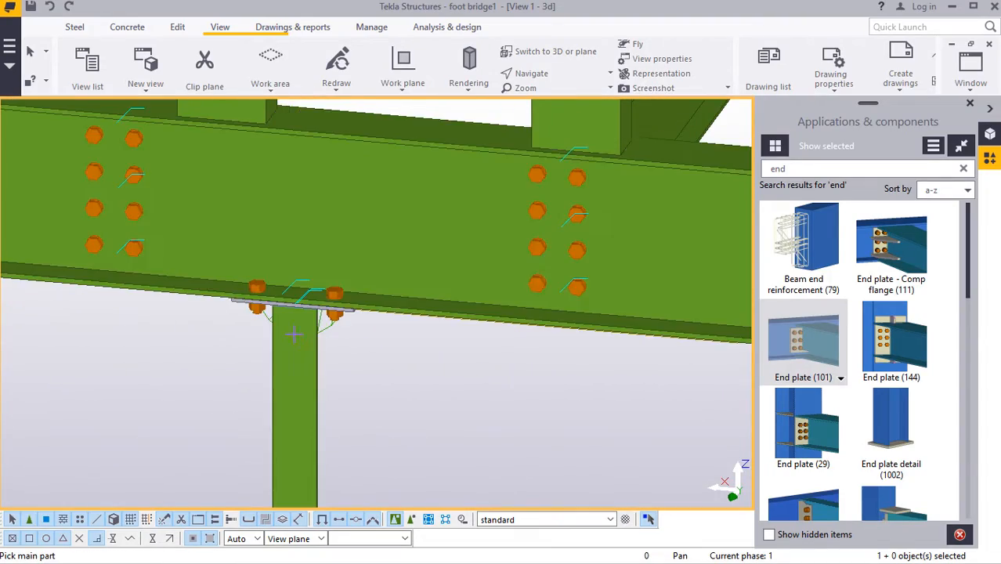
- Add End plate (101) between the upper curved beam and the next three posts along it, up to the following splice
scroll(272, 329, up, 7)
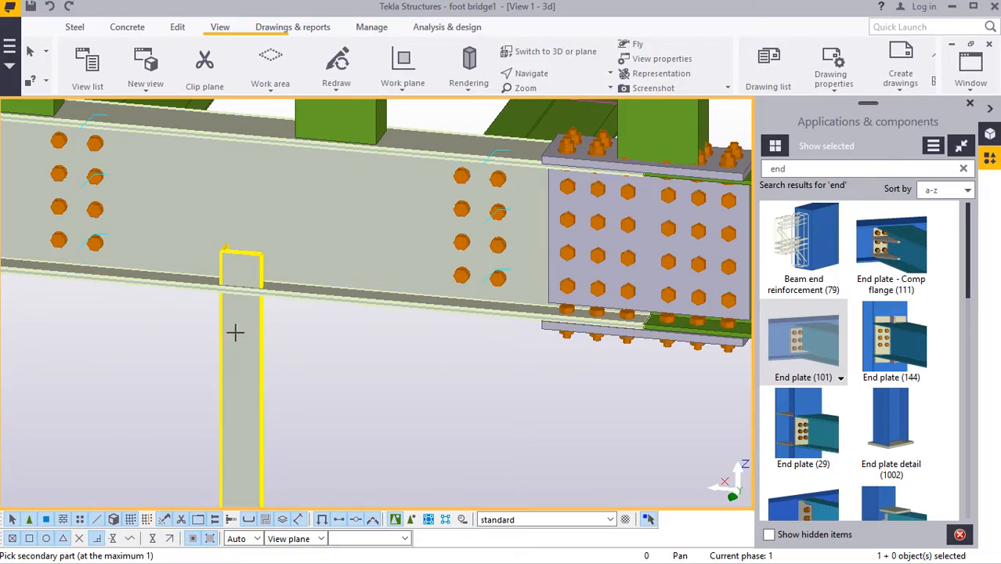
click(235, 332)
scroll(351, 353, down, 8)
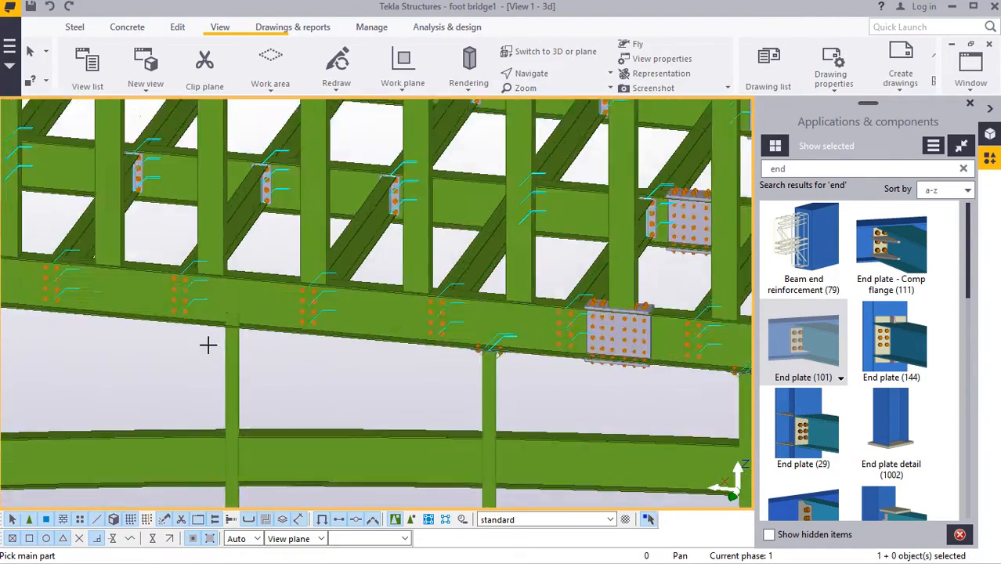
scroll(208, 345, up, 3)
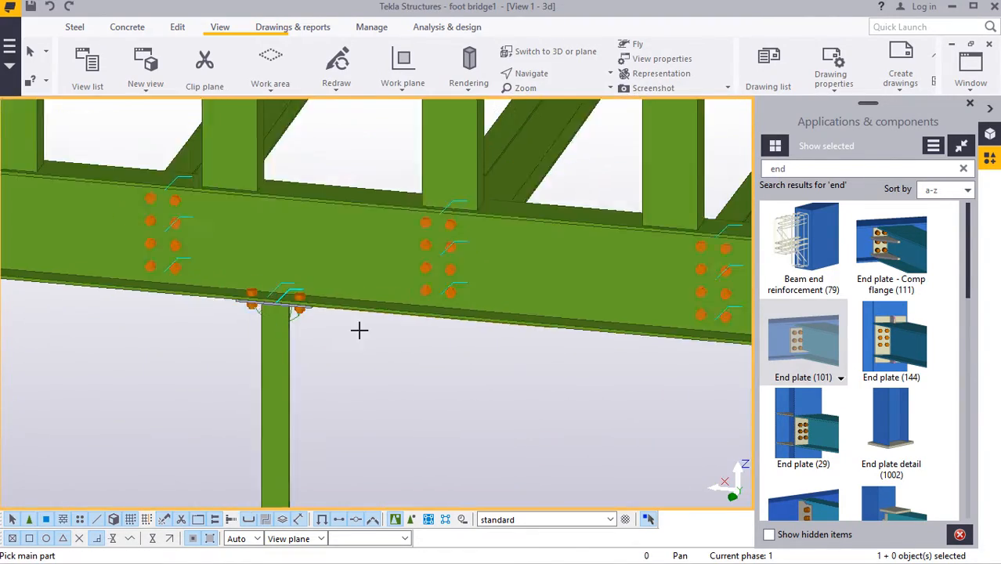
scroll(359, 330, down, 5)
scroll(226, 330, up, 5)
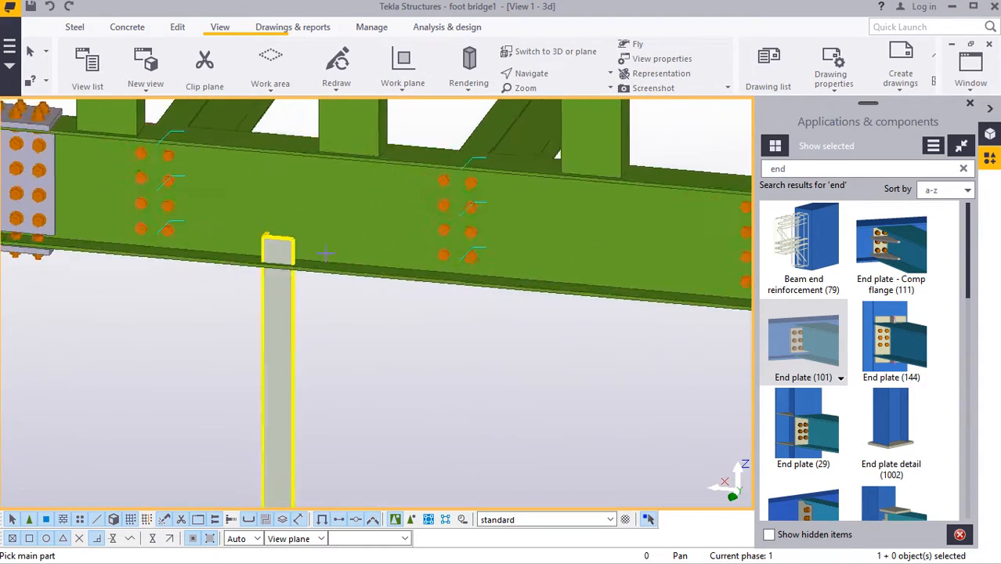
scroll(395, 335, down, 5)
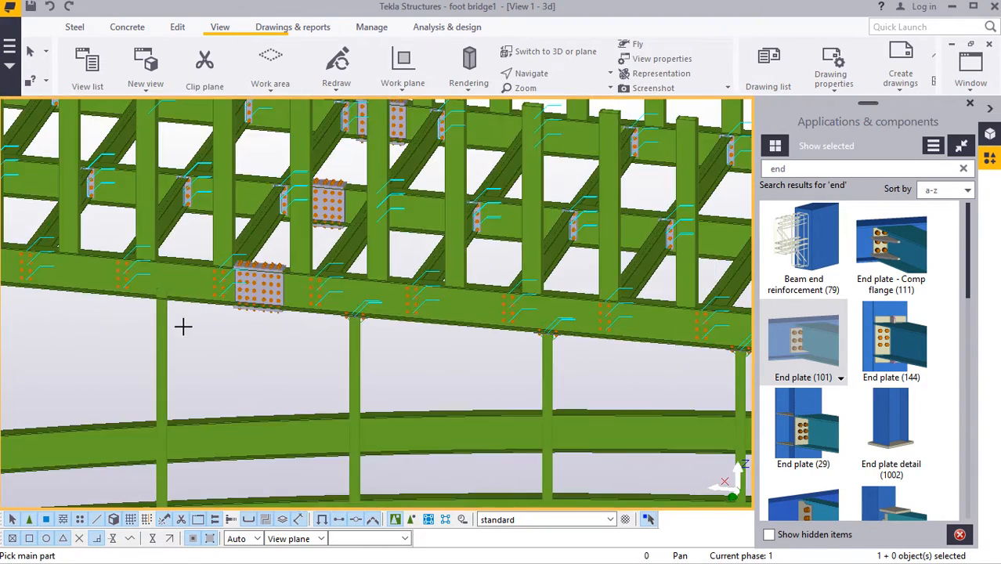
- Connect the two posts just past that splice to the upper curved beam with End plate (101)
scroll(152, 308, up, 6)
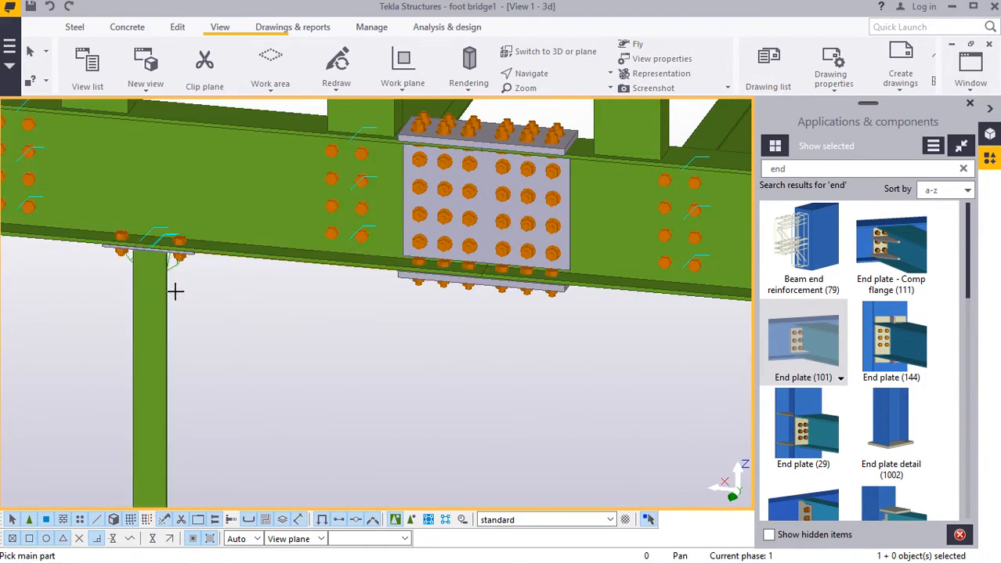
scroll(407, 326, down, 5)
scroll(233, 325, up, 5)
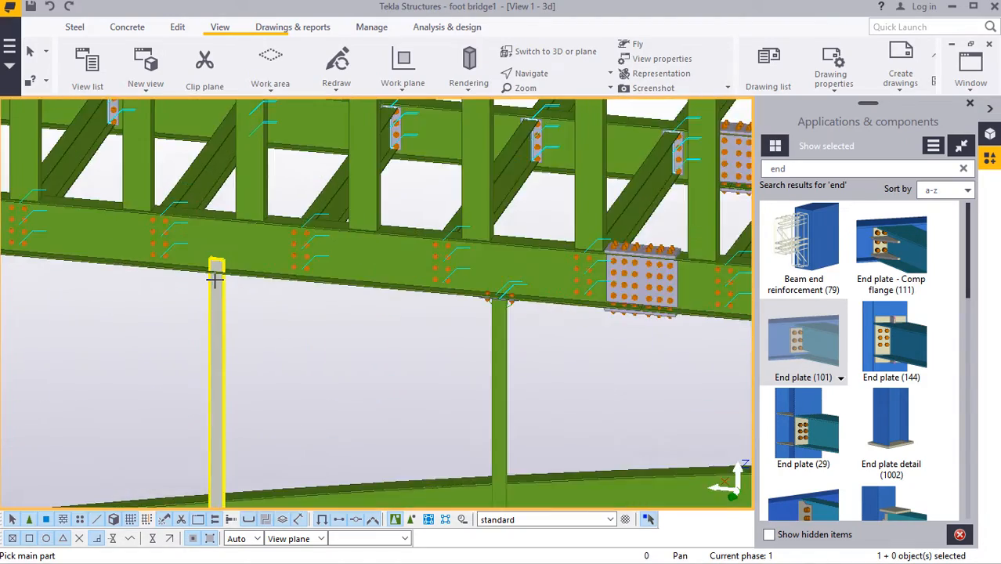
scroll(215, 280, up, 3)
click(223, 292)
scroll(373, 330, down, 5)
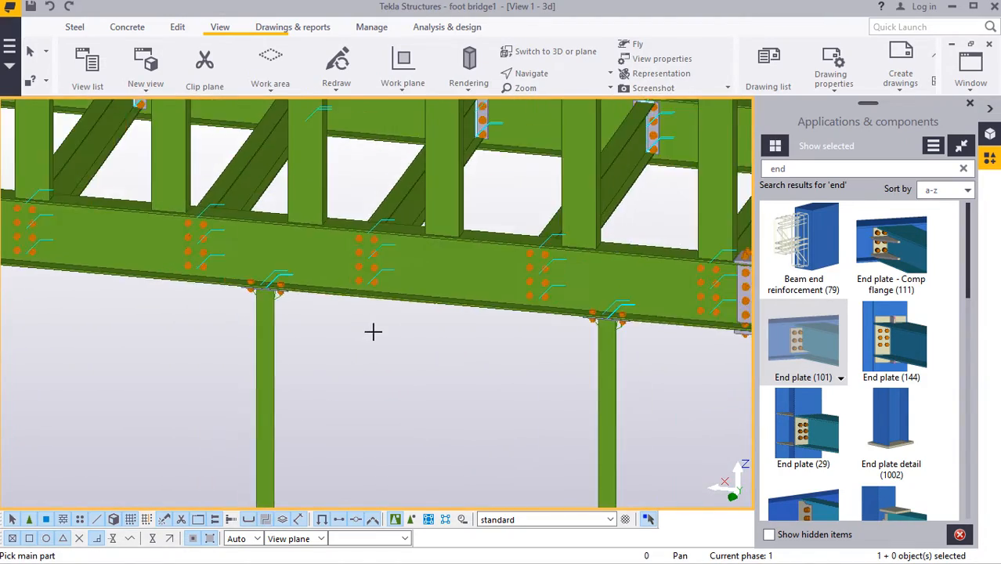
- Add End plate (101) from the upper curved beam to the posts on either side of the following splice
scroll(129, 299, up, 5)
click(227, 275)
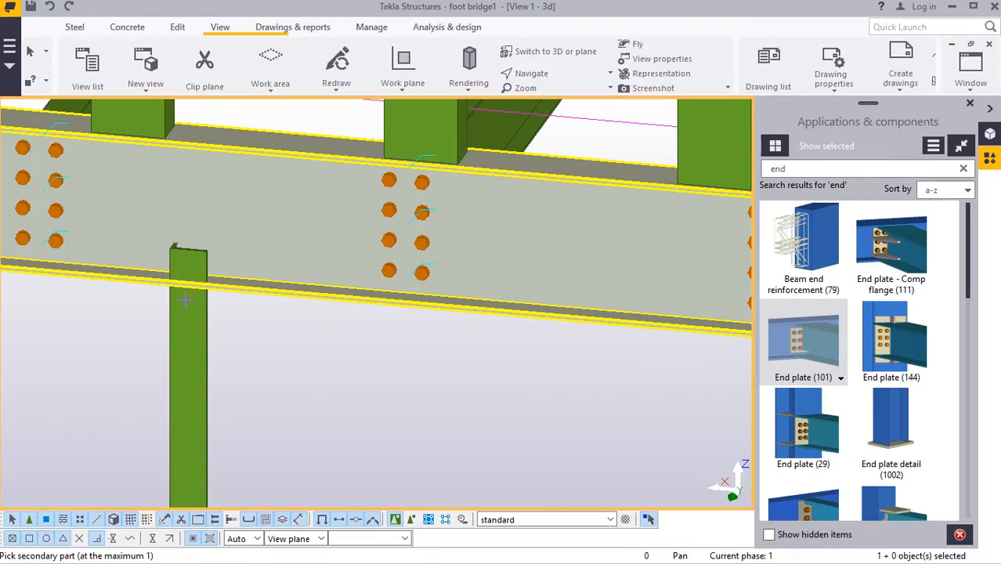
click(196, 296)
scroll(250, 309, down, 5)
scroll(123, 317, down, 3)
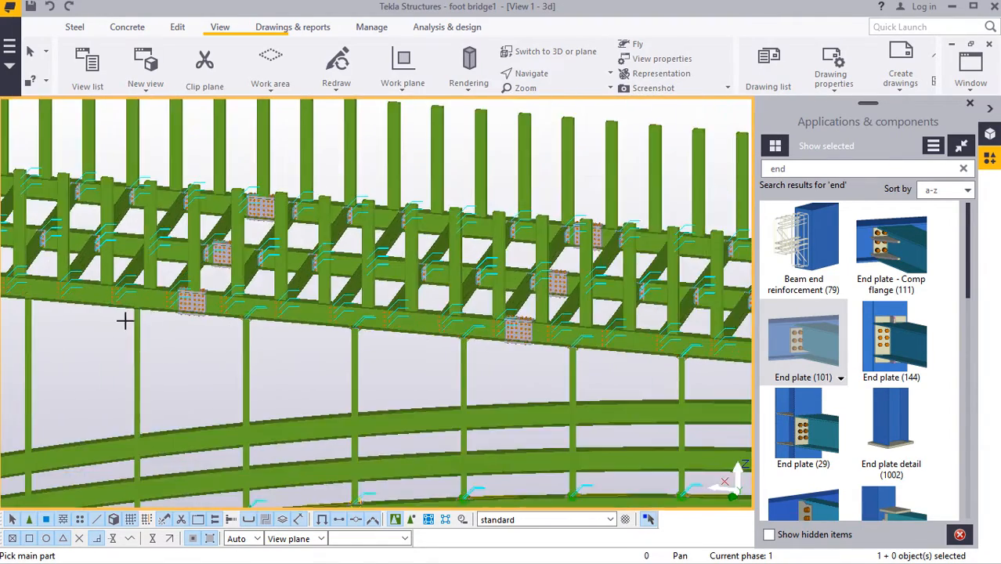
scroll(116, 310, up, 8)
click(238, 237)
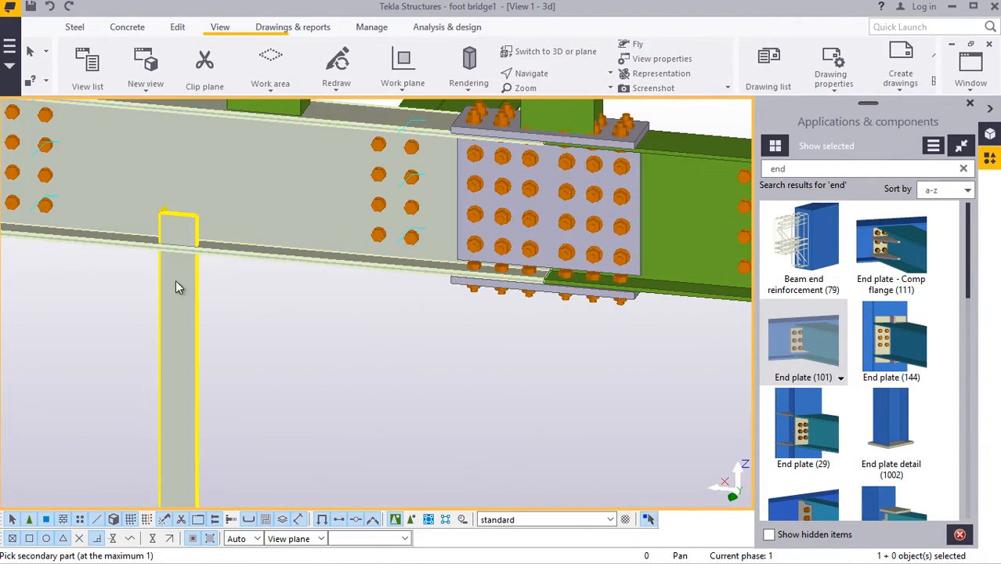
click(179, 333)
scroll(257, 309, down, 5)
- Join the next post toward the abutment to the upper curved beam with the same End plate (101) connection
scroll(118, 313, up, 6)
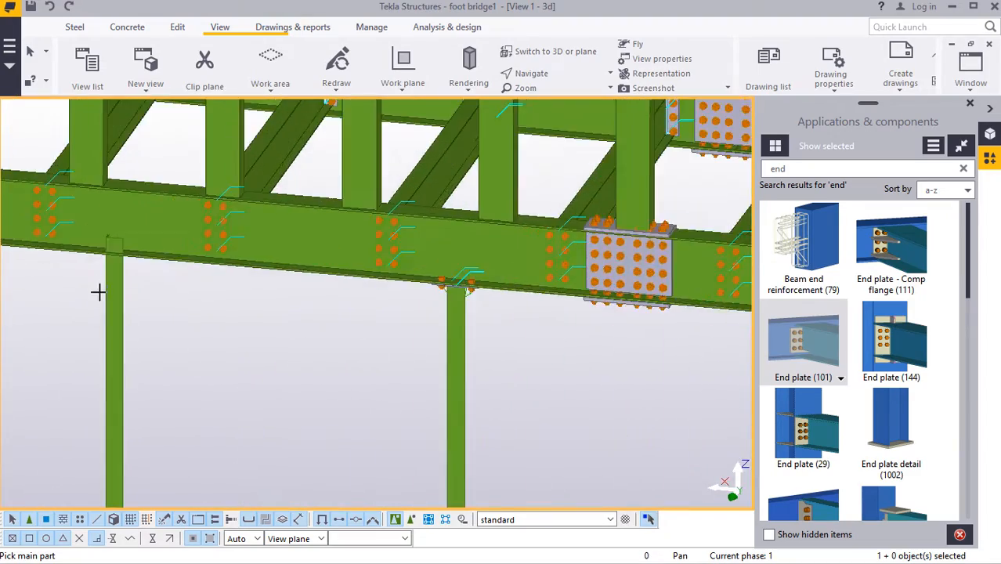
click(147, 251)
click(129, 280)
scroll(347, 348, down, 8)
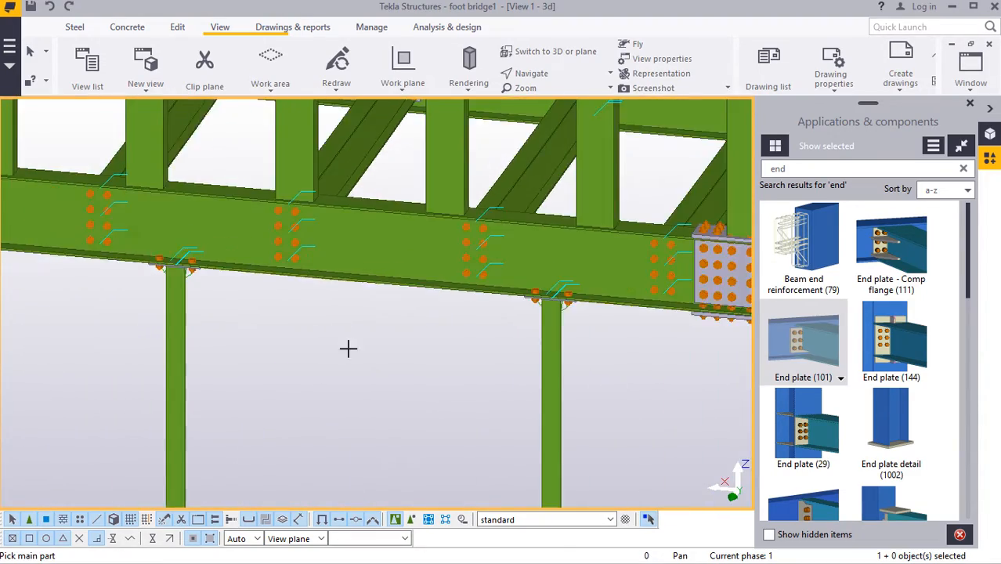
- Try to add End plate (101) between the upper curved beam and the second-to-last post before the abutment
scroll(123, 326, up, 5)
scroll(270, 329, up, 5)
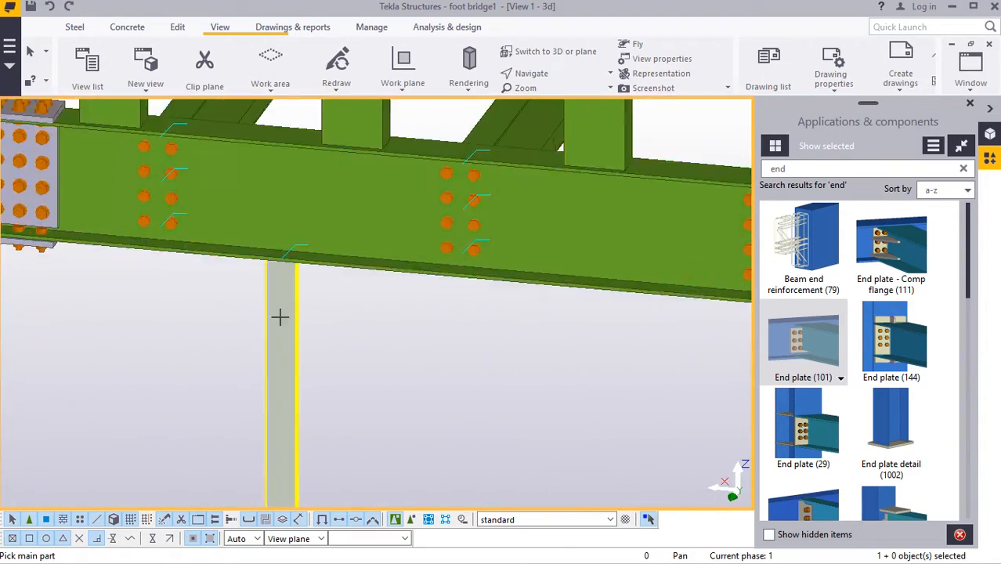
click(328, 202)
click(279, 285)
scroll(317, 306, down, 3)
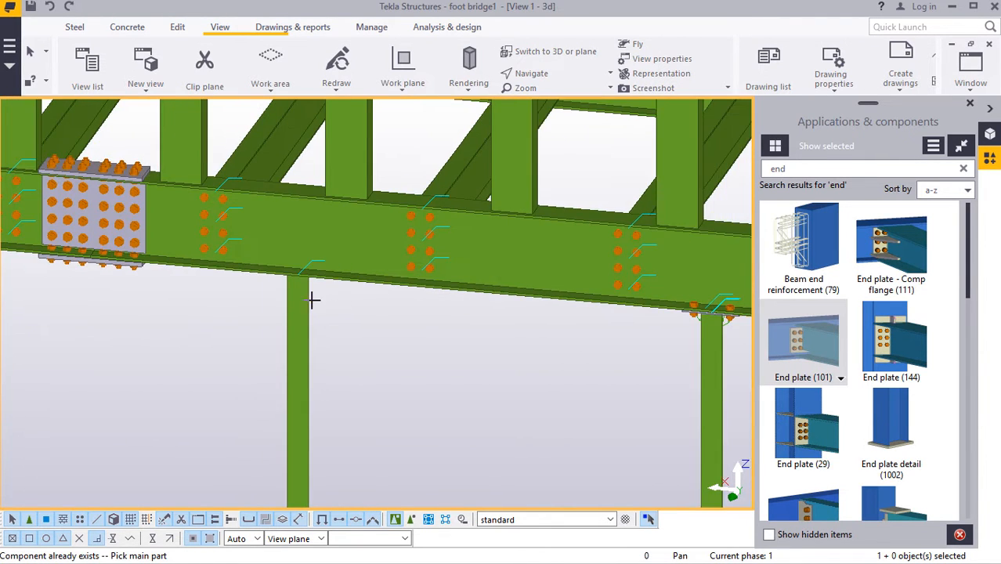
scroll(309, 282, up, 6)
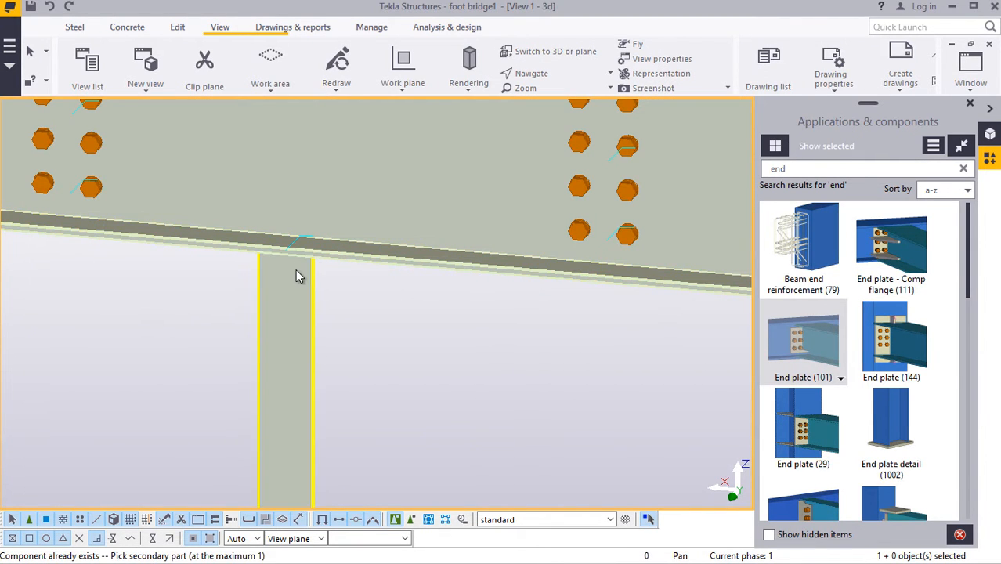
click(296, 271)
scroll(345, 306, up, 3)
right_click(372, 322)
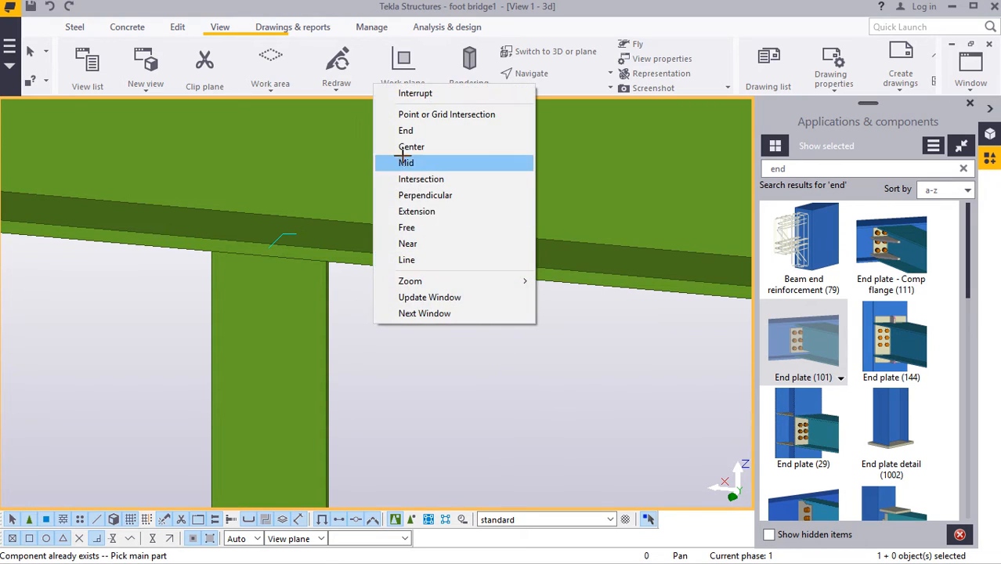
click(414, 93)
scroll(289, 266, up, 2)
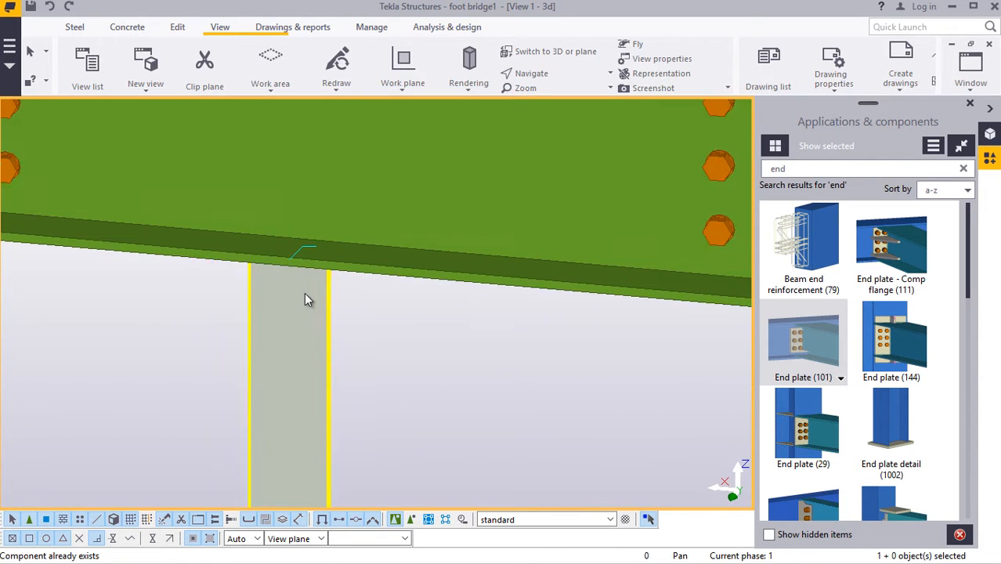
scroll(291, 232, up, 1)
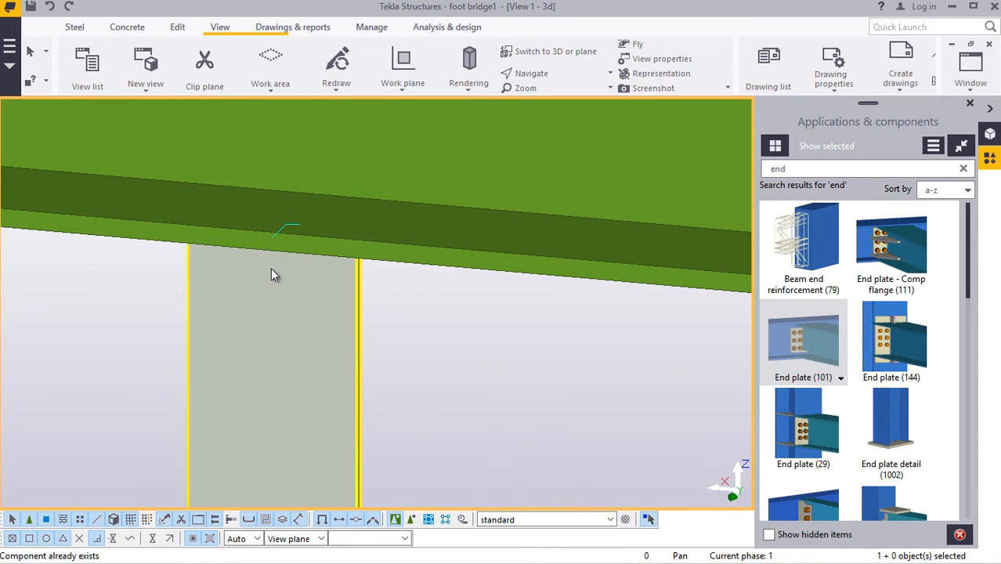
scroll(387, 333, down, 3)
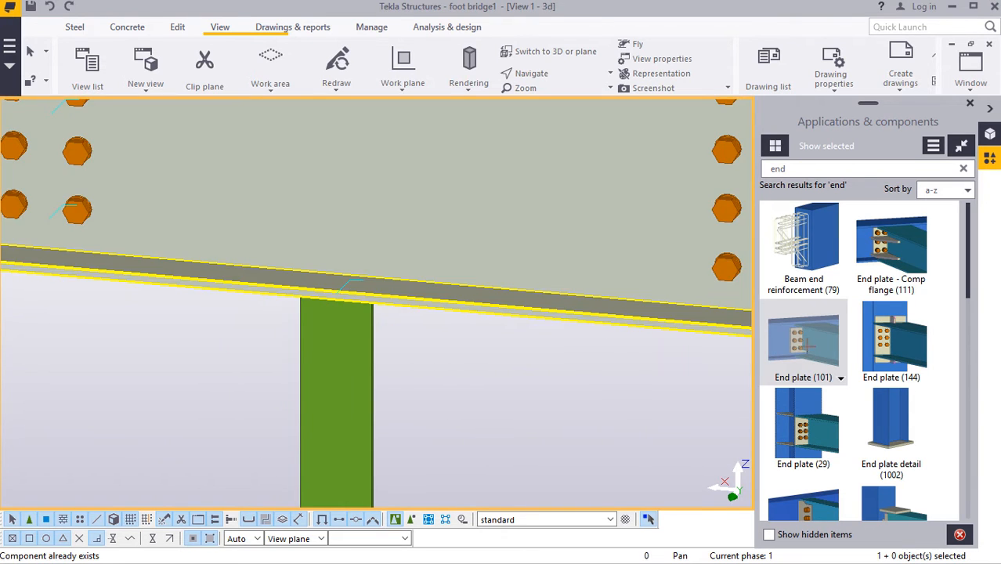
- Add End plate (101) between the upper curved beam and the last post beside the abutment, and end the command
click(808, 345)
scroll(462, 360, down, 6)
scroll(56, 317, up, 4)
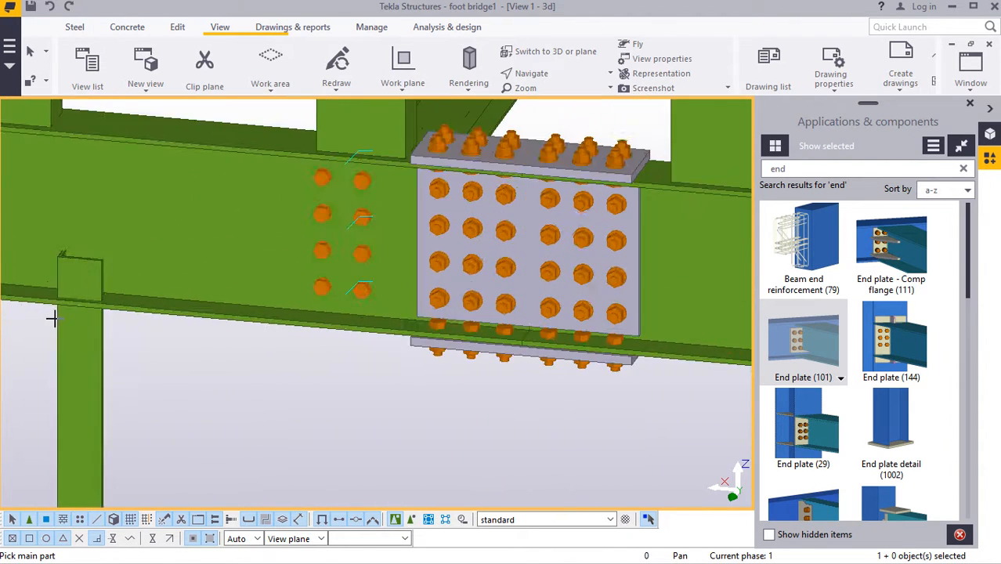
scroll(136, 318, up, 3)
click(176, 271)
click(62, 341)
scroll(152, 314, down, 4)
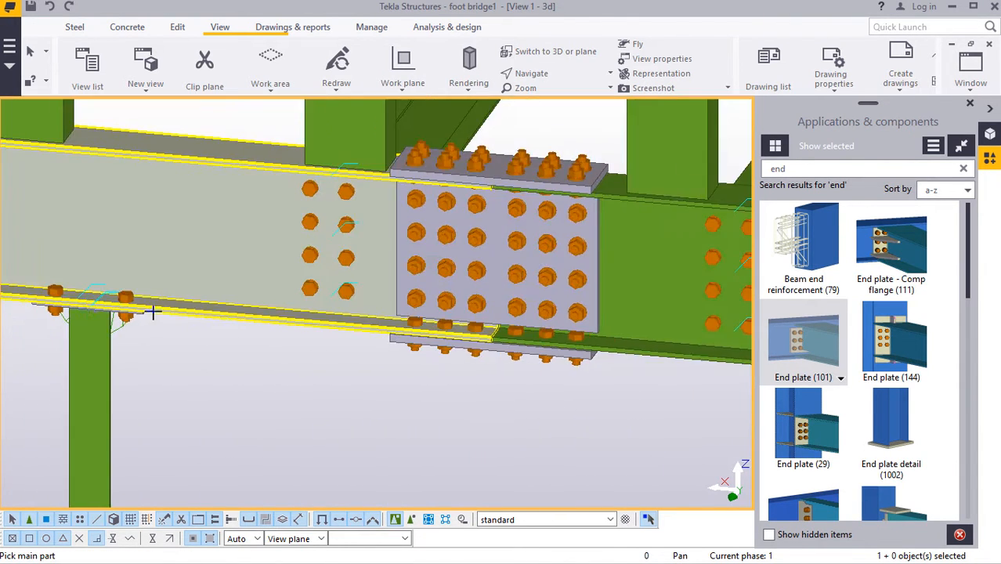
scroll(154, 312, down, 8)
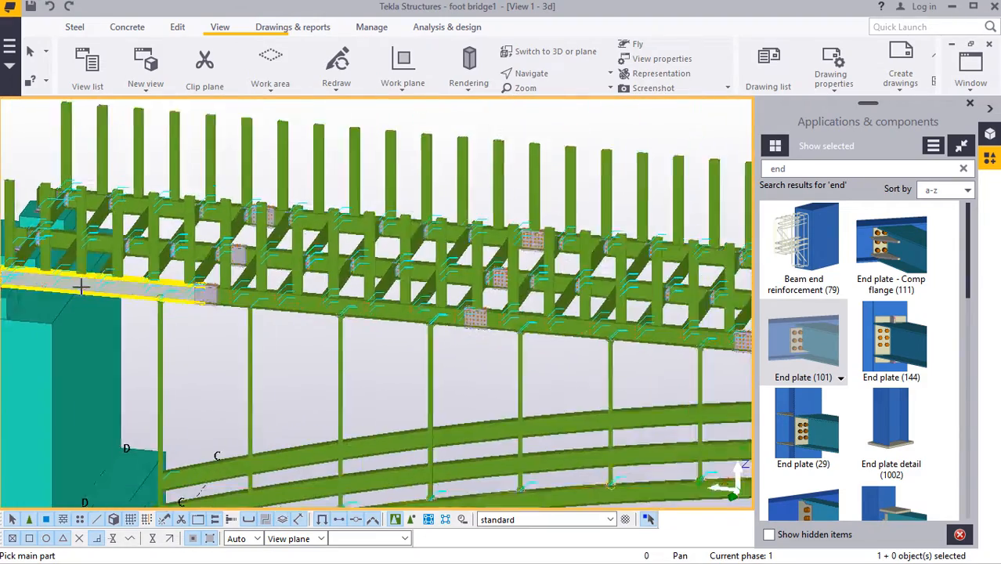
scroll(168, 313, down, 3)
scroll(188, 298, up, 6)
right_click(221, 290)
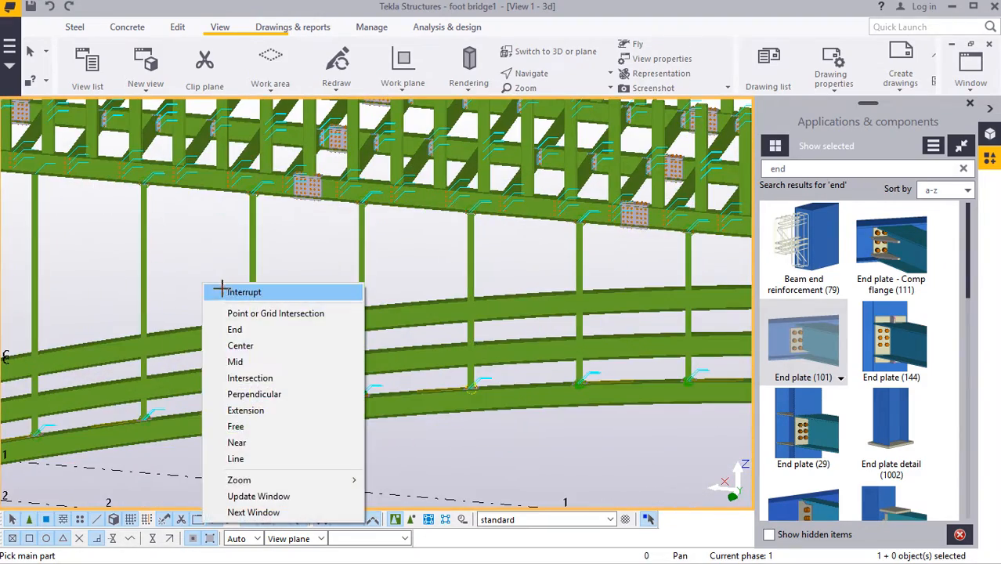
scroll(235, 280, down, 8)
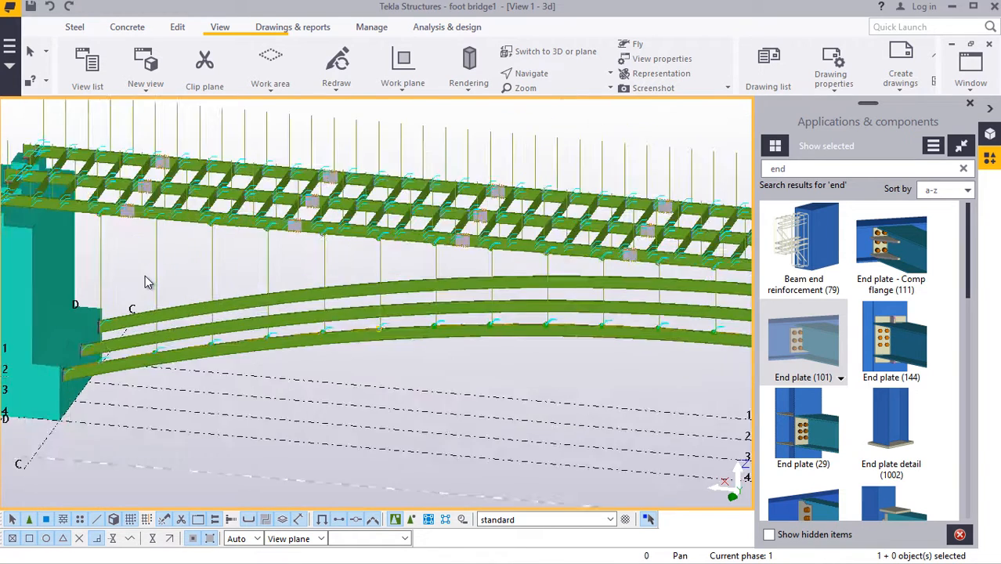
- Select the first eight vertical posts under the upper curved beam, starting from the abutment
scroll(148, 282, up, 5)
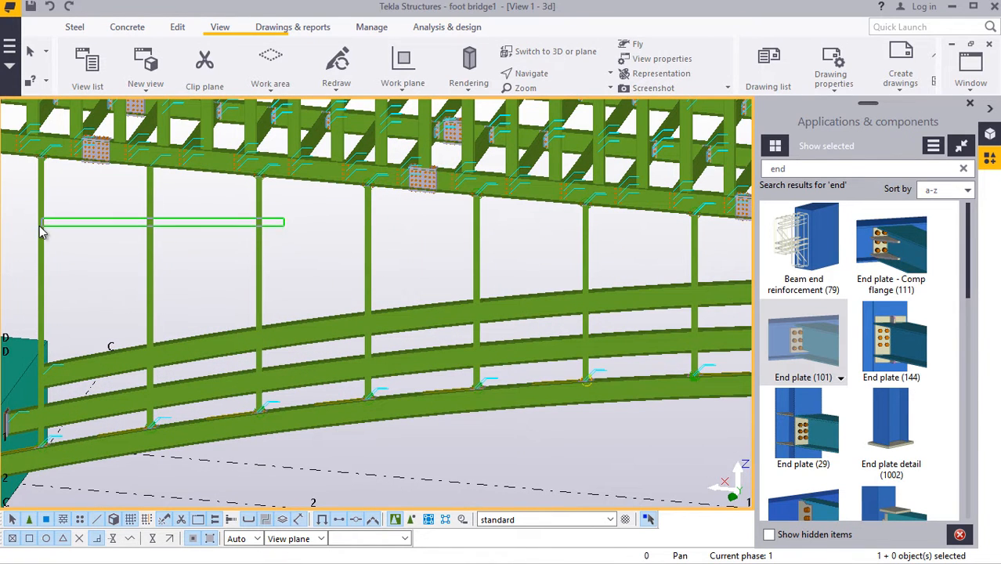
drag(29, 229, 31, 228)
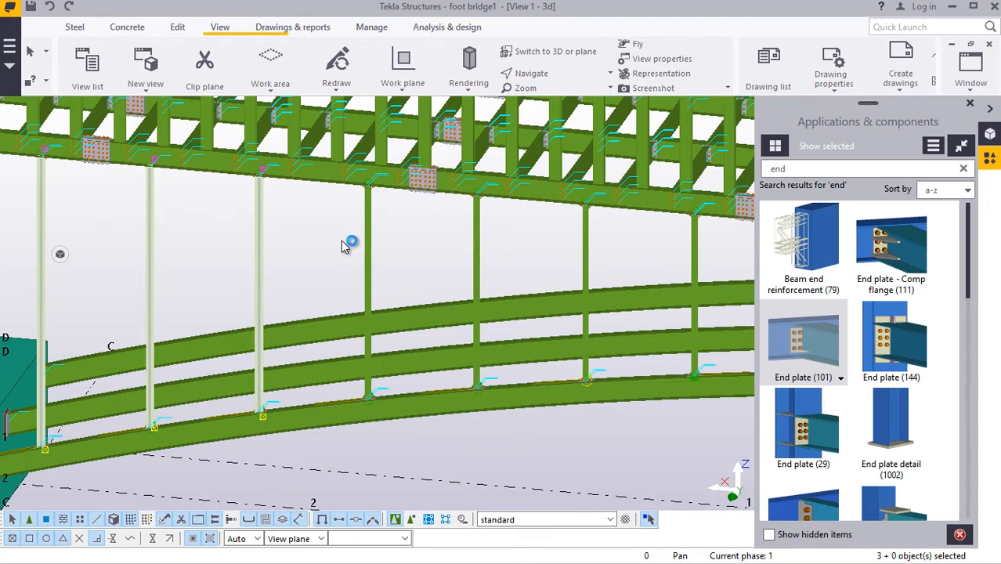
scroll(176, 285, down, 3)
scroll(476, 293, up, 3)
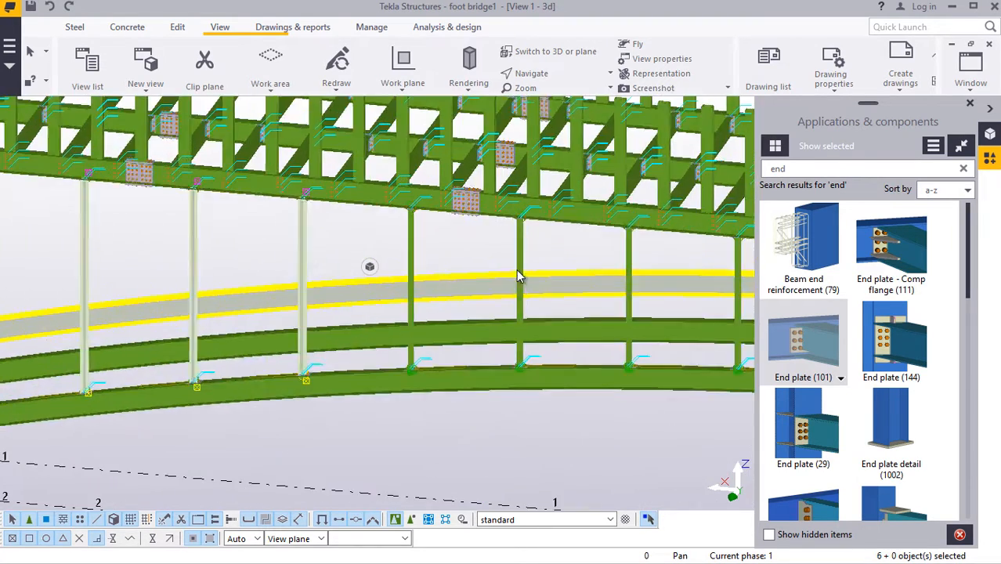
scroll(517, 275, up, 3)
shift+drag(310, 237, 310, 236)
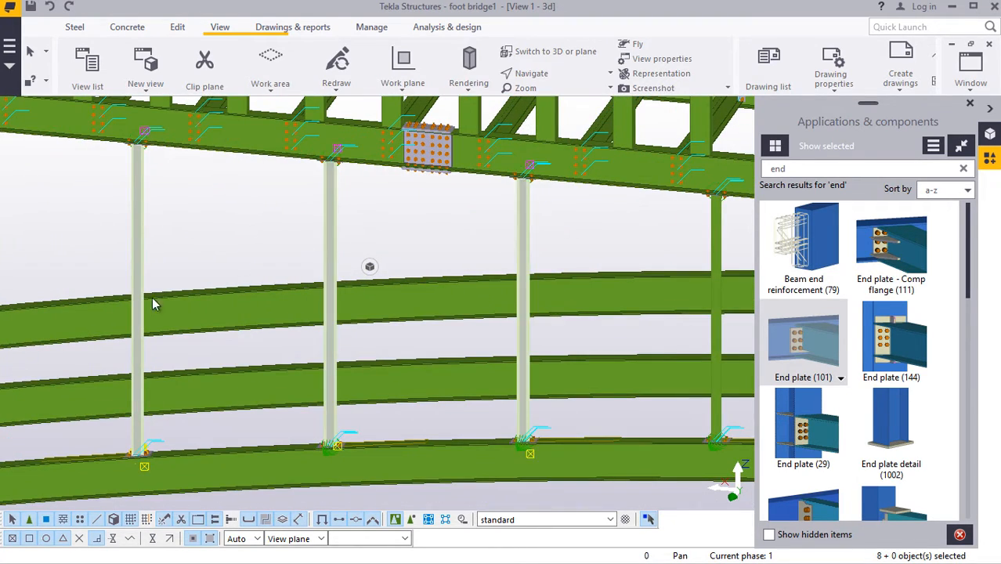
- Add the next four vertical posts along the upper curved beam to the selection
scroll(98, 299, down, 3)
scroll(598, 305, up, 4)
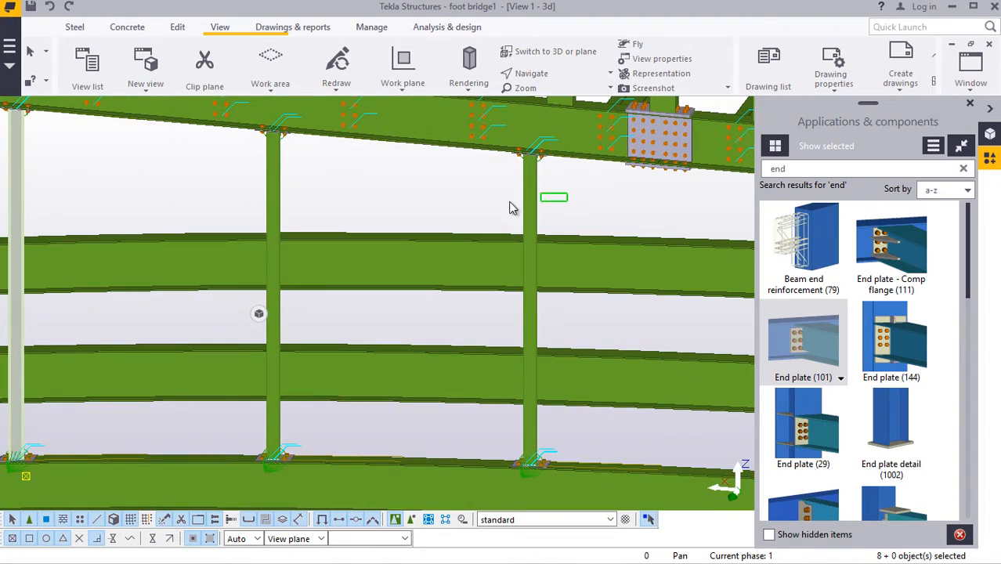
shift+drag(249, 205, 249, 205)
scroll(173, 290, down, 3)
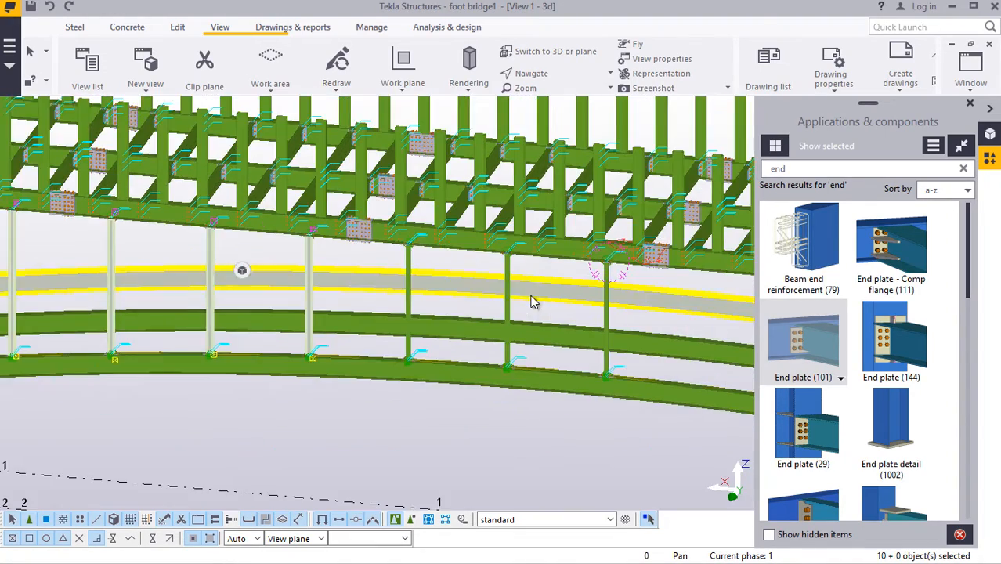
scroll(509, 282, up, 3)
scroll(509, 282, up, 2)
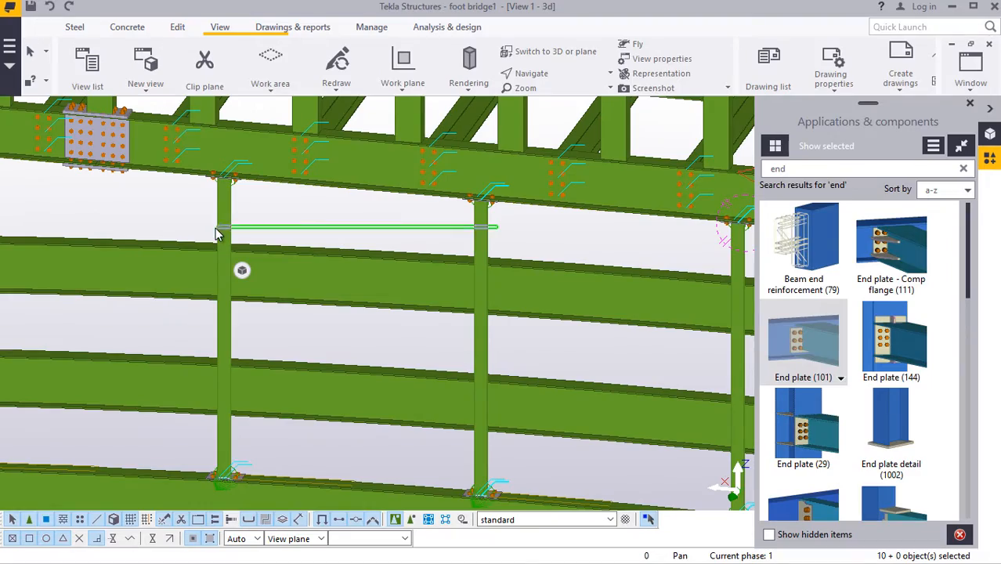
shift+drag(215, 229, 212, 230)
- Add the remaining connected post near the bridge's middle to the selection of posts
scroll(176, 279, down, 4)
scroll(360, 271, up, 3)
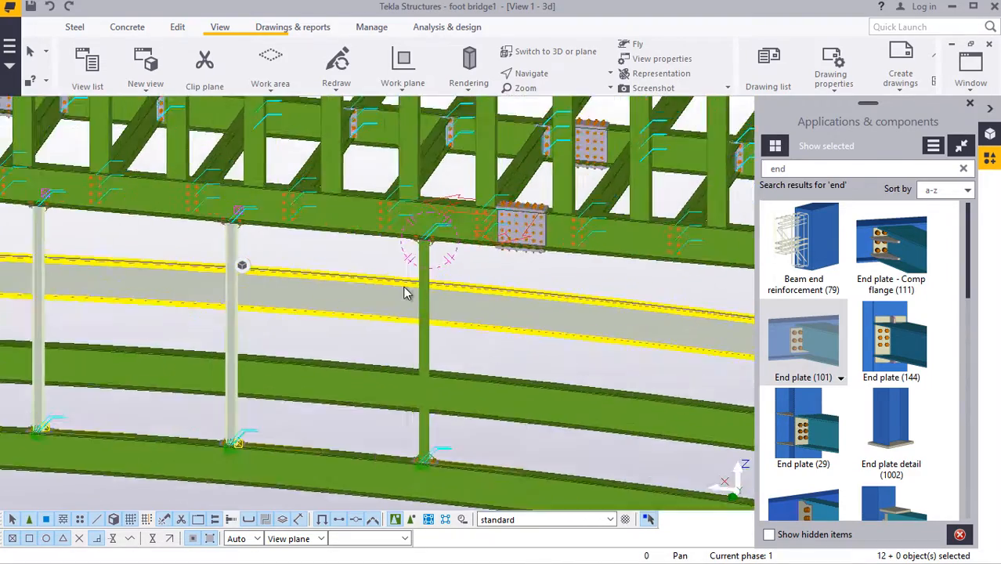
scroll(406, 293, up, 2)
scroll(332, 357, down, 4)
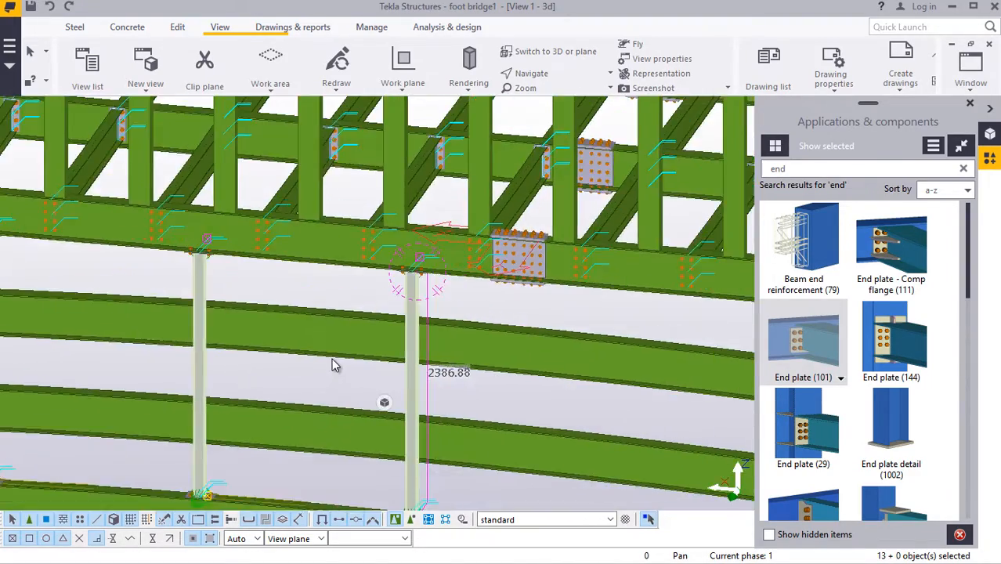
scroll(470, 321, up, 2)
scroll(441, 314, up, 6)
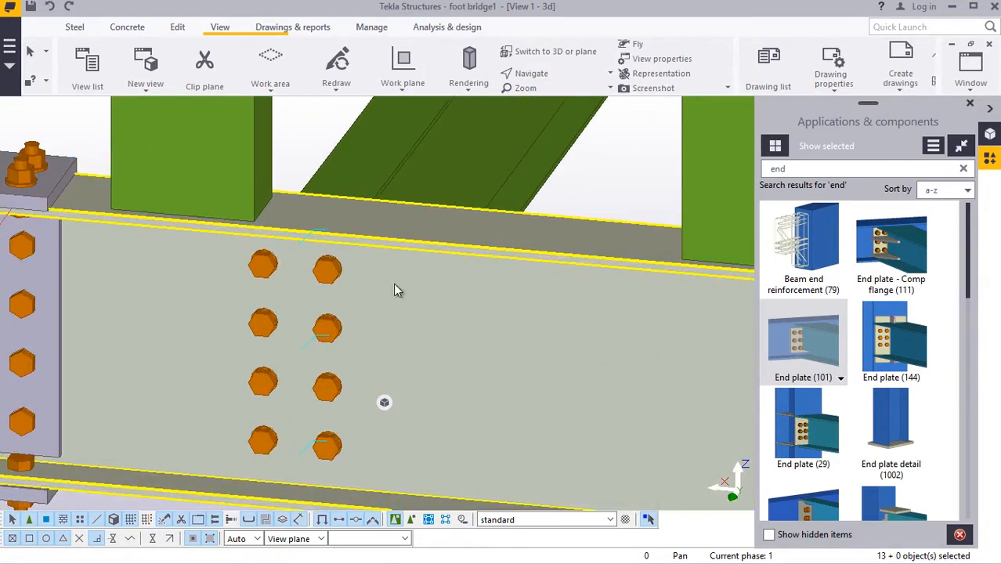
- Mirror-copy the 13 selected posts about a line across grid lines 1 to 4 (X0 2293.60, Y0 -5566.45, angle 90)
scroll(393, 283, down, 6)
scroll(381, 304, down, 8)
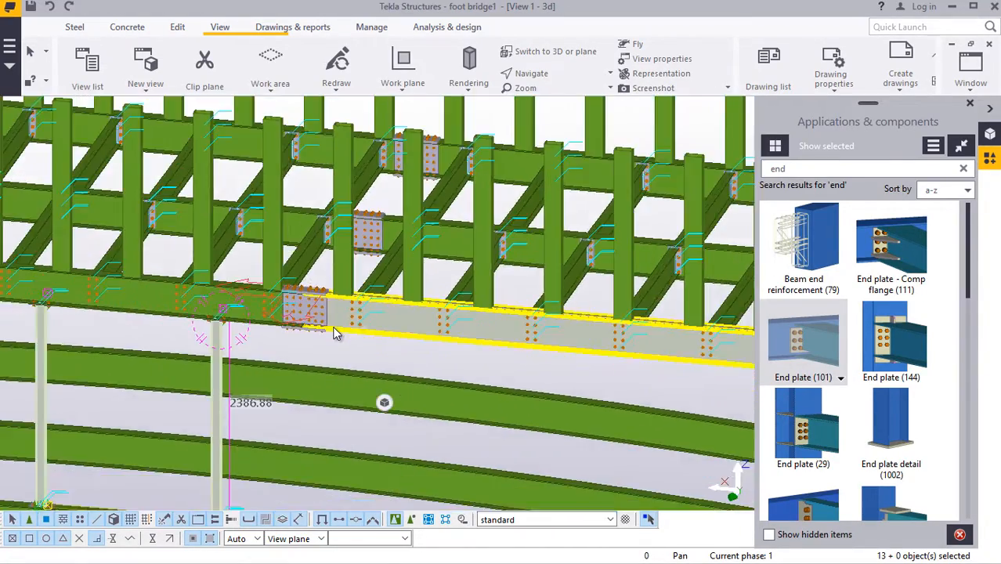
scroll(361, 323, down, 2)
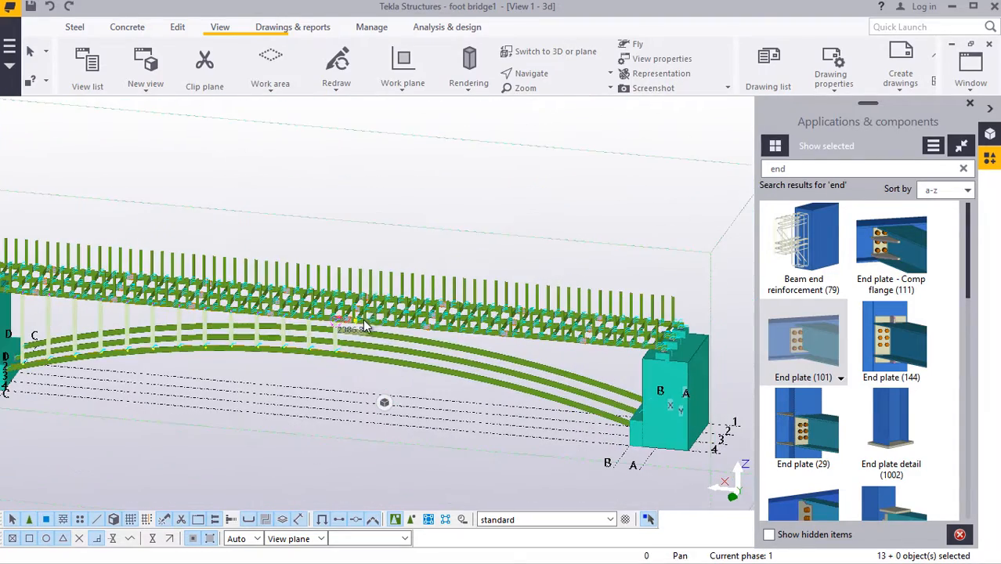
scroll(316, 345, up, 4)
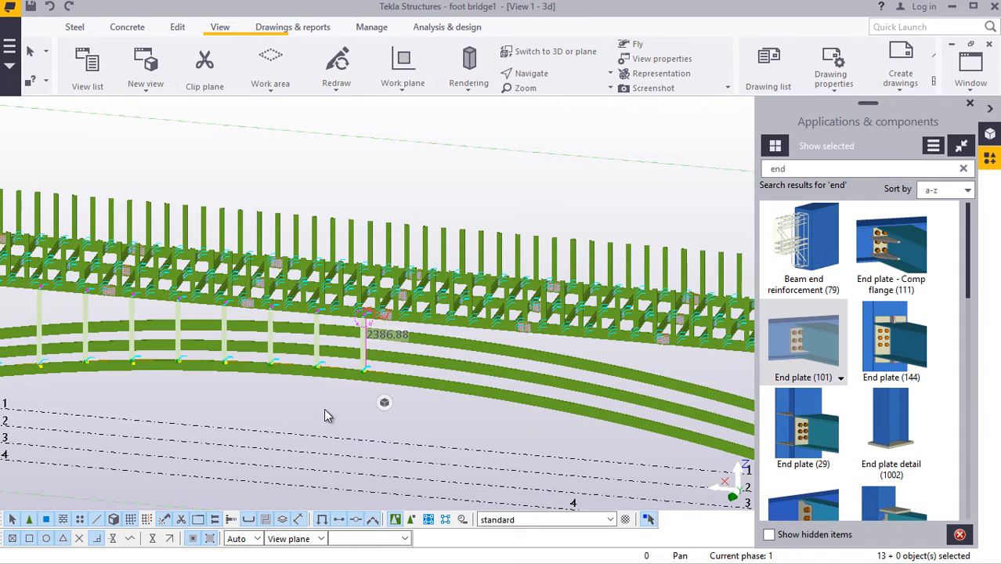
scroll(282, 335, down, 1)
right_click(448, 168)
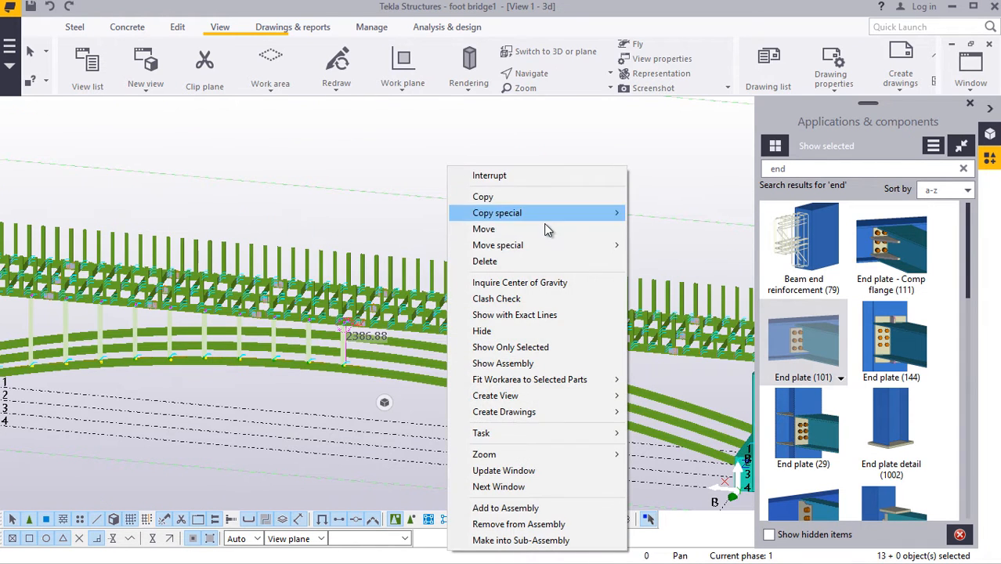
mouse_move(540, 207)
click(679, 247)
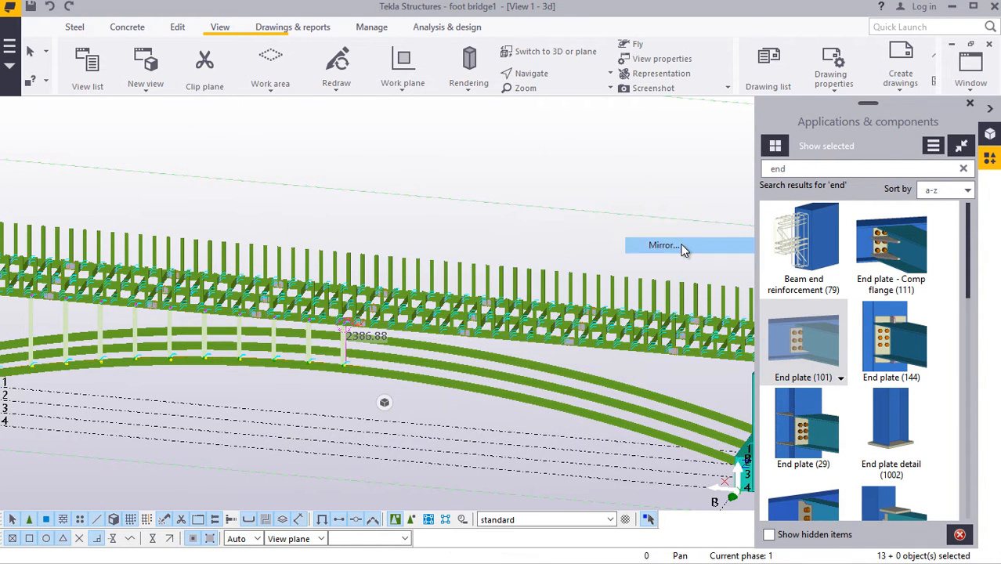
scroll(317, 441, up, 10)
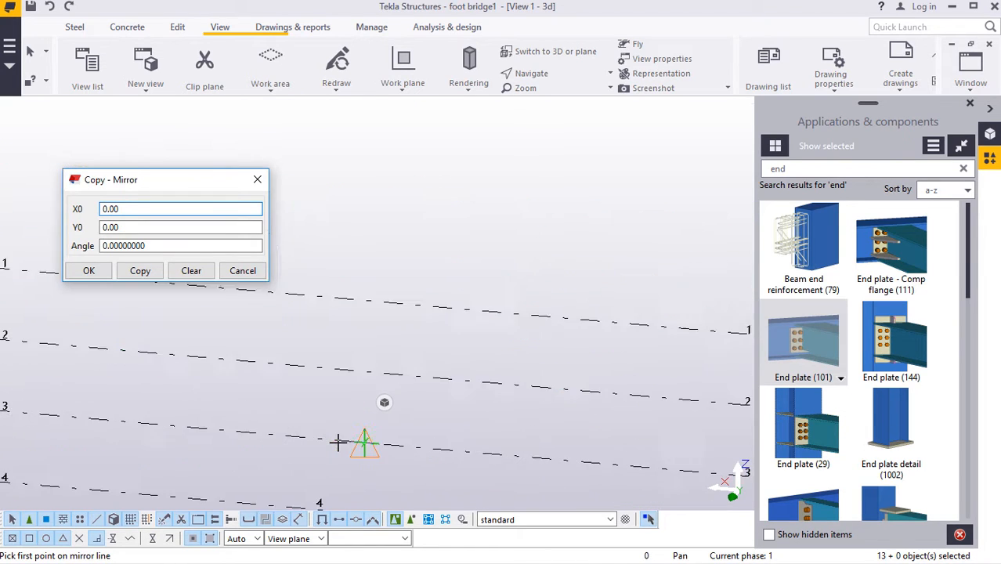
scroll(461, 274, down, 5)
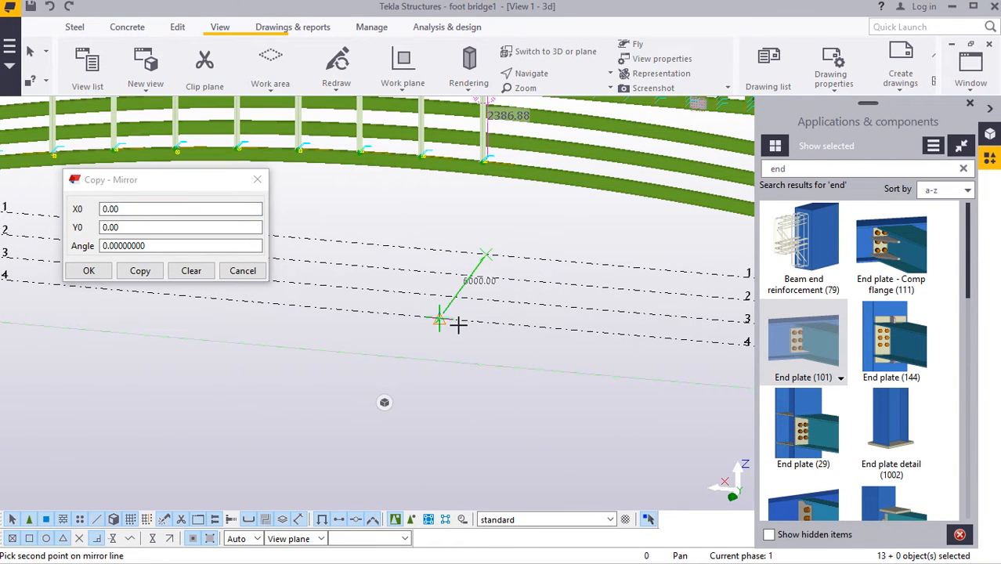
click(141, 271)
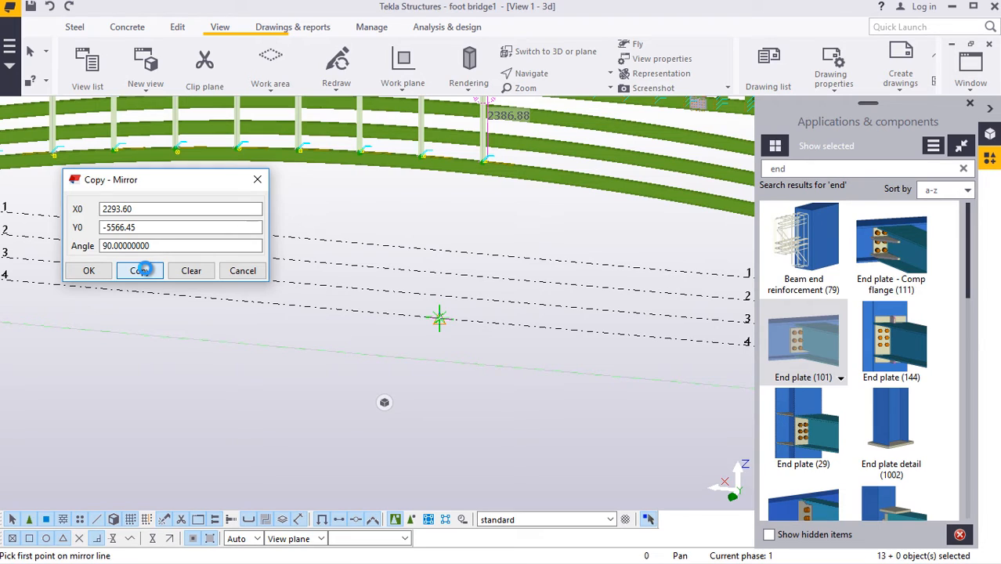
click(140, 270)
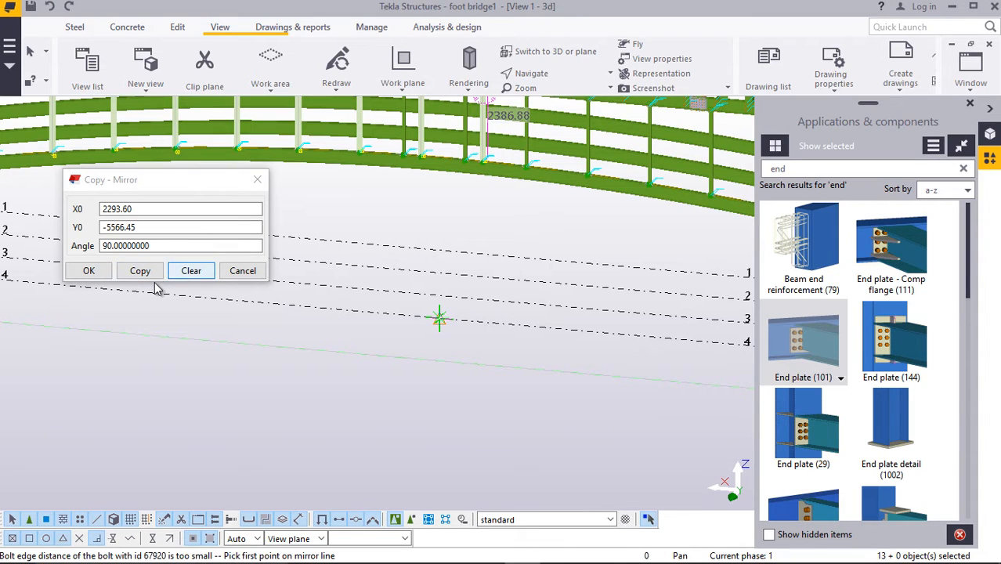
click(96, 273)
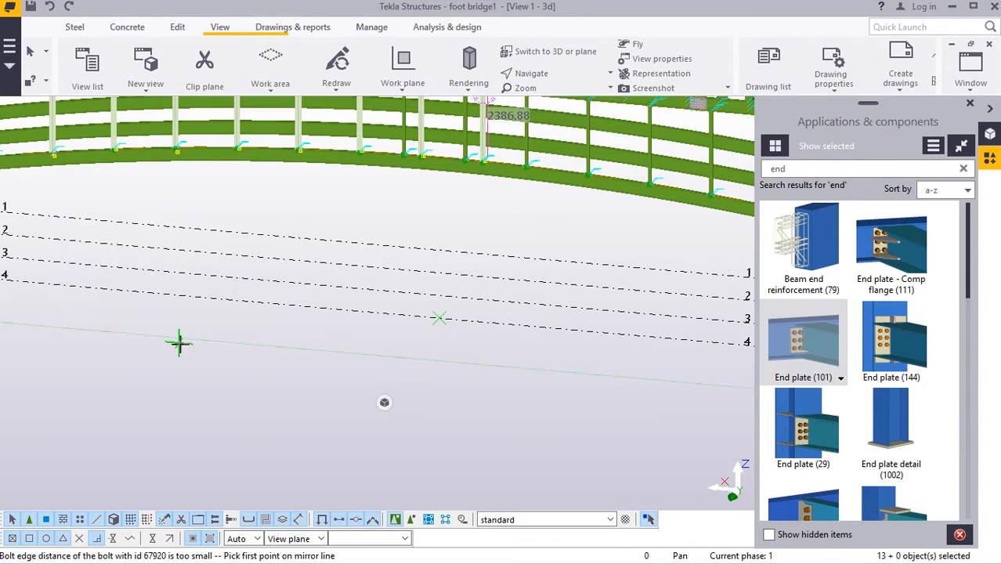
- Check the mirrored posts between the bridge's middle and the far abutment, and end the mirror command
ctrl+middle_drag(179, 342, 230, 340)
scroll(644, 323, up, 5)
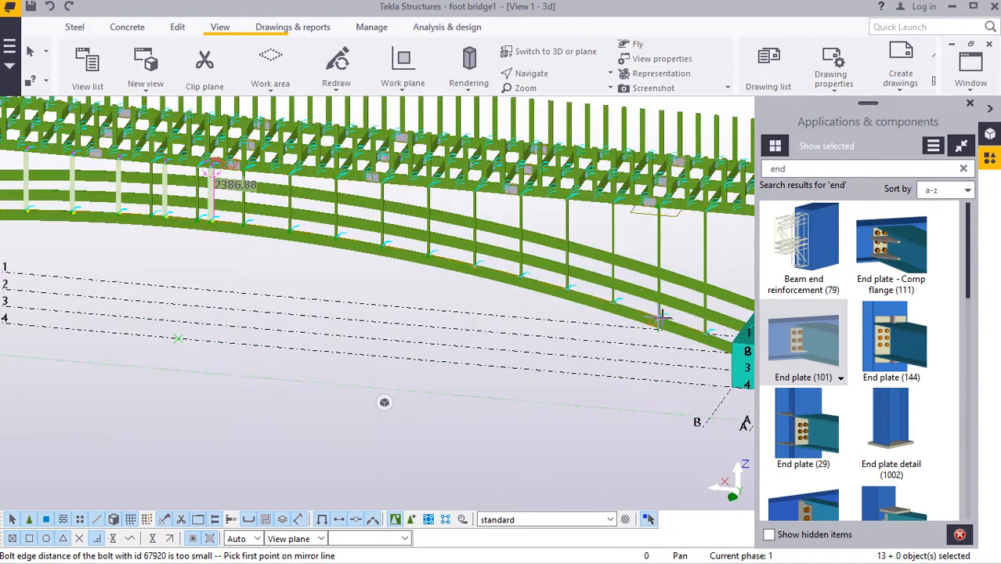
scroll(636, 337, down, 3)
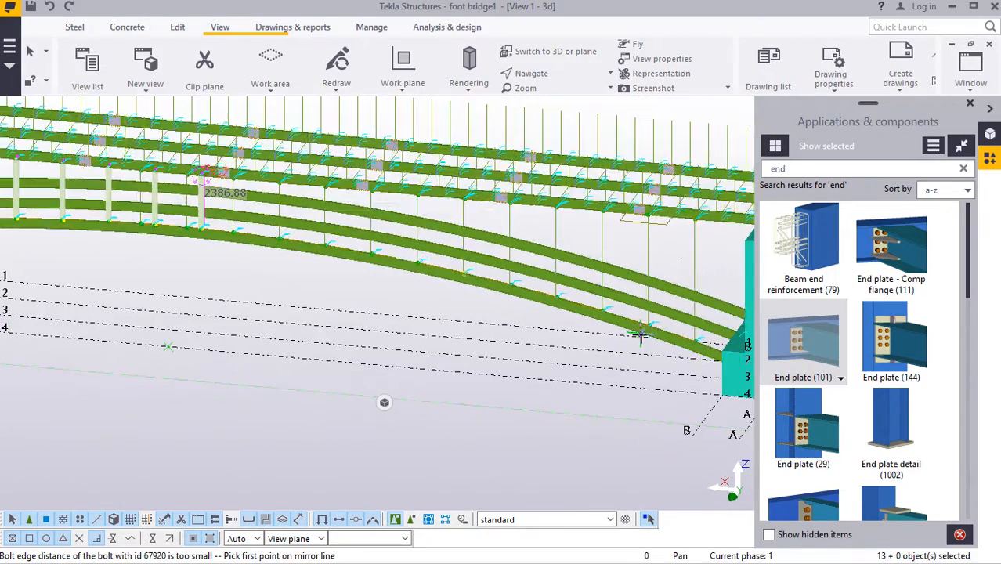
scroll(661, 322, down, 2)
scroll(159, 235, up, 3)
scroll(153, 239, up, 3)
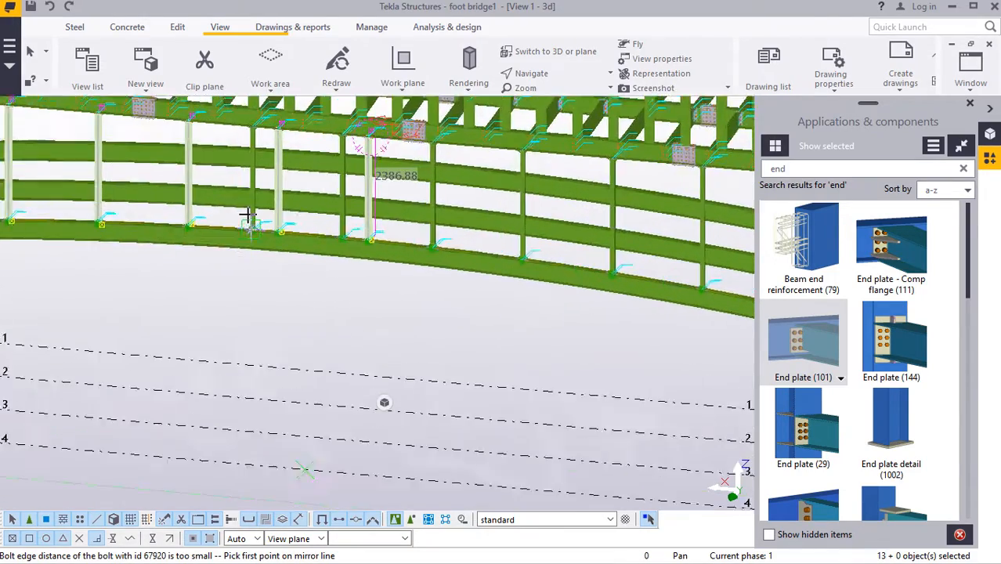
right_click(384, 308)
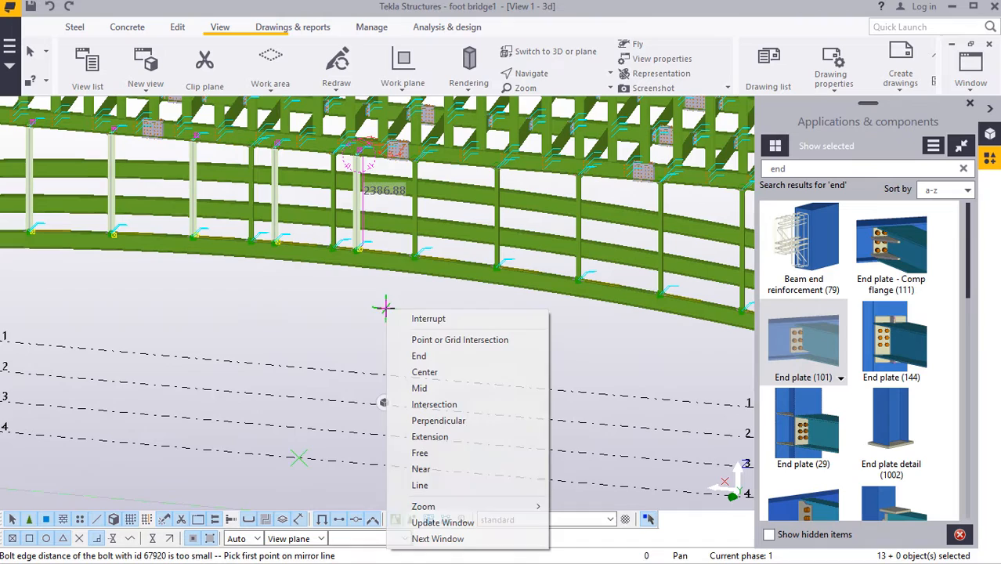
click(426, 319)
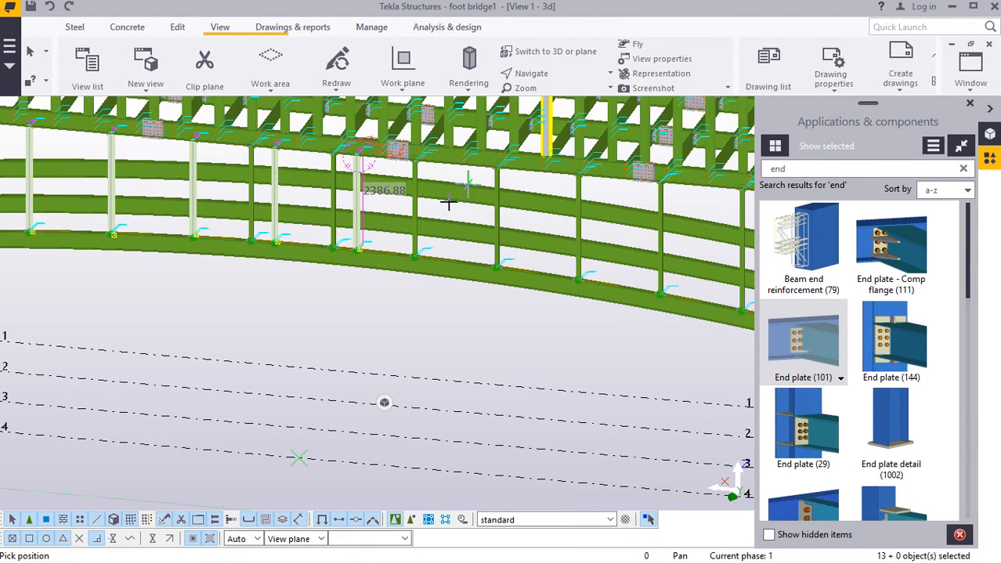
- Examine the end plates under the closely spaced original and mirrored posts near the bridge's middle
ctrl+middle_drag(377, 249, 526, 223)
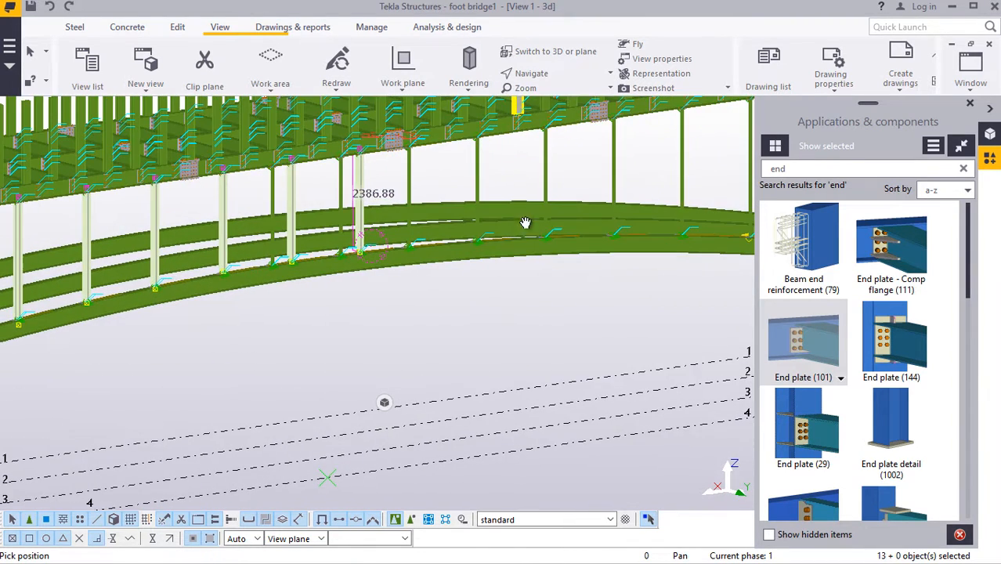
scroll(397, 267, up, 6)
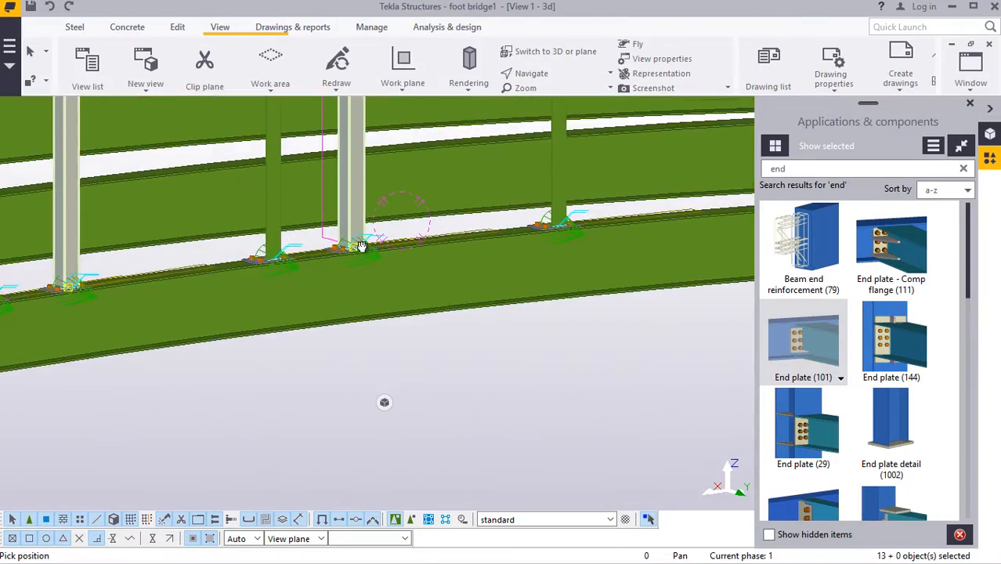
ctrl+middle_drag(357, 290, 352, 333)
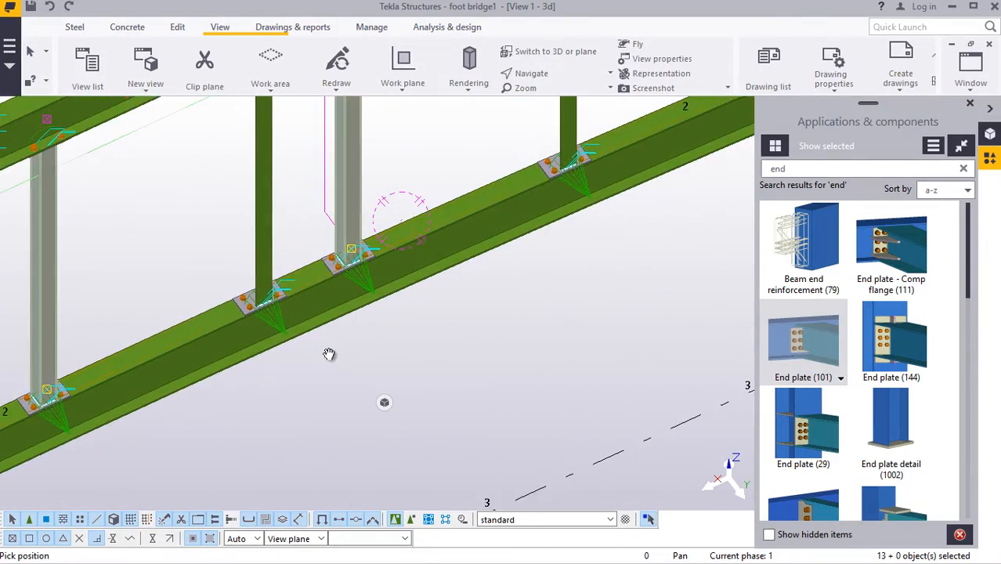
scroll(329, 354, down, 6)
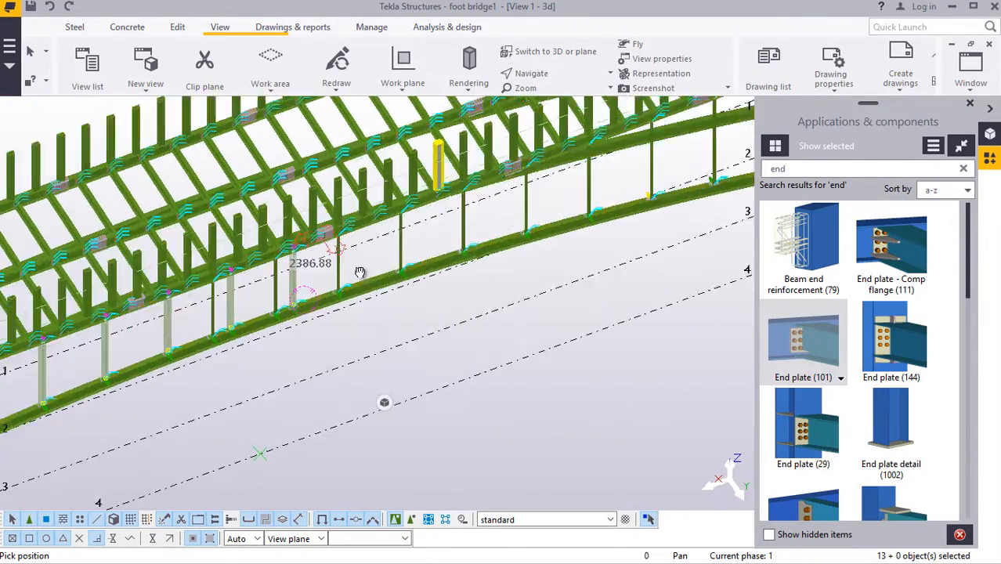
ctrl+middle_drag(360, 272, 248, 279)
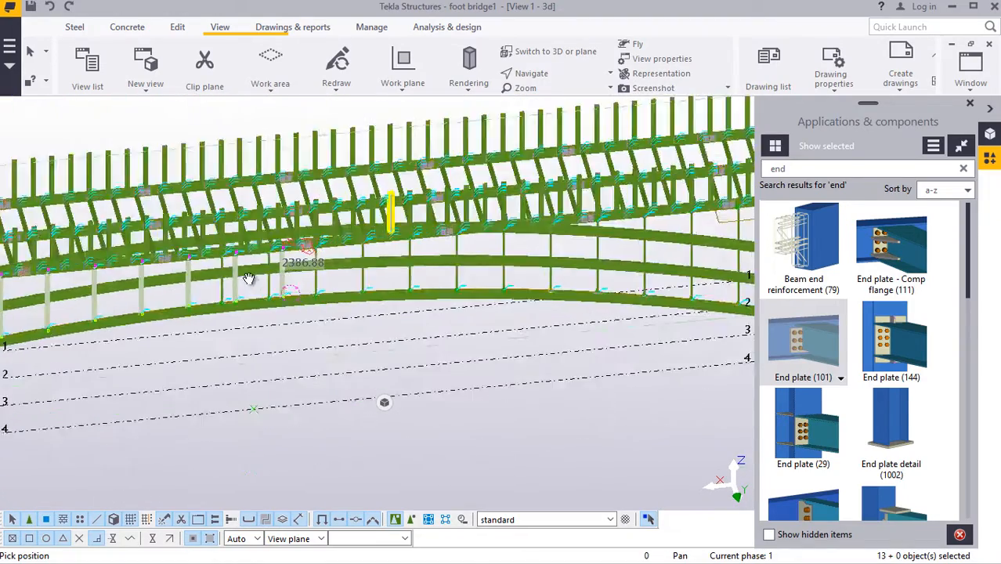
scroll(249, 279, down, 2)
- Examine the mirrored posts' end plates on the lower and upper beams near the abutment, and stop the view navigation
scroll(657, 306, up, 9)
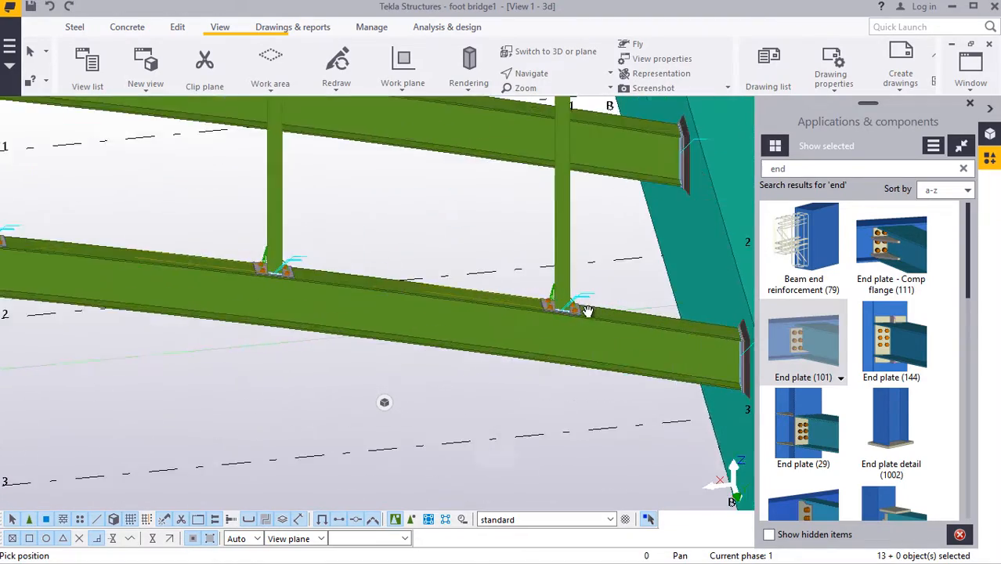
scroll(570, 311, up, 4)
scroll(576, 286, down, 7)
middle_drag(563, 311, 505, 259)
scroll(595, 277, down, 3)
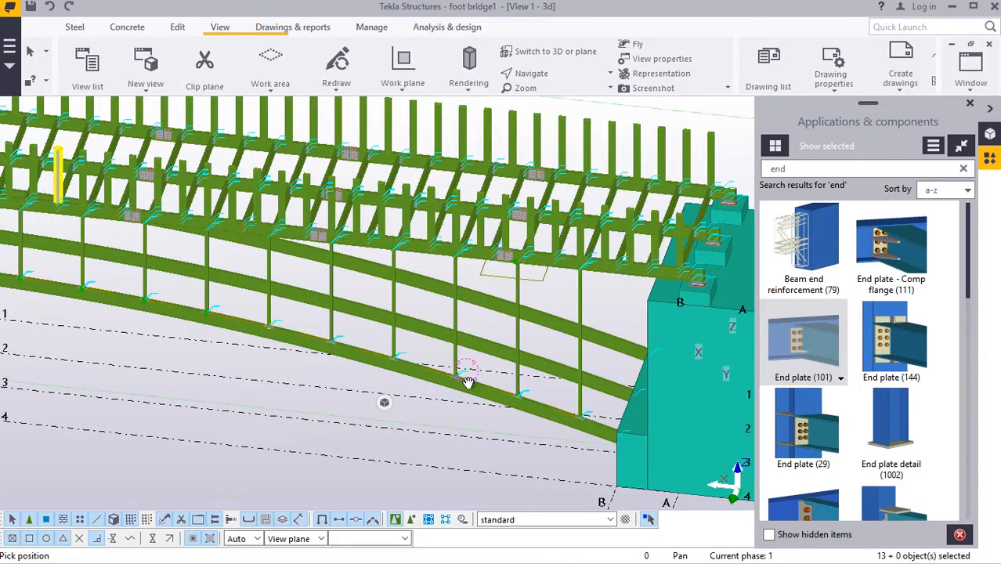
ctrl+middle_drag(466, 381, 412, 357)
scroll(419, 377, up, 7)
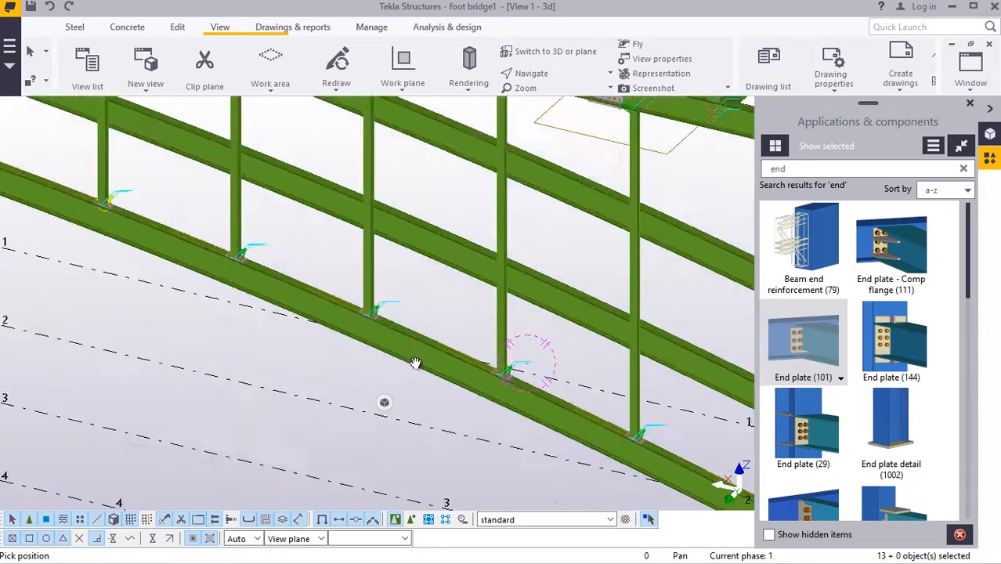
scroll(454, 379, down, 5)
scroll(456, 383, down, 3)
scroll(510, 222, up, 12)
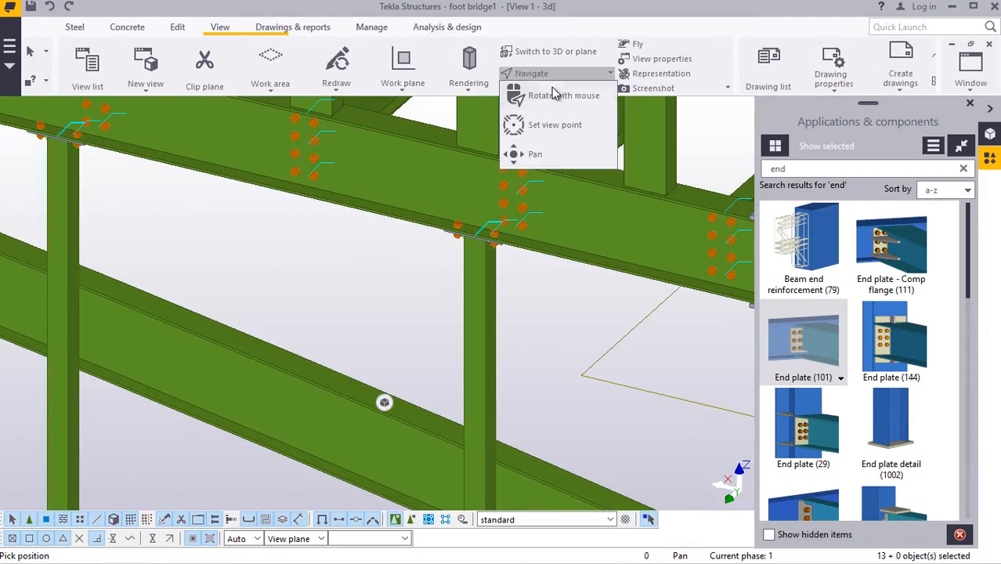
ctrl+middle_drag(488, 262, 504, 329)
scroll(504, 329, down, 2)
scroll(235, 213, up, 7)
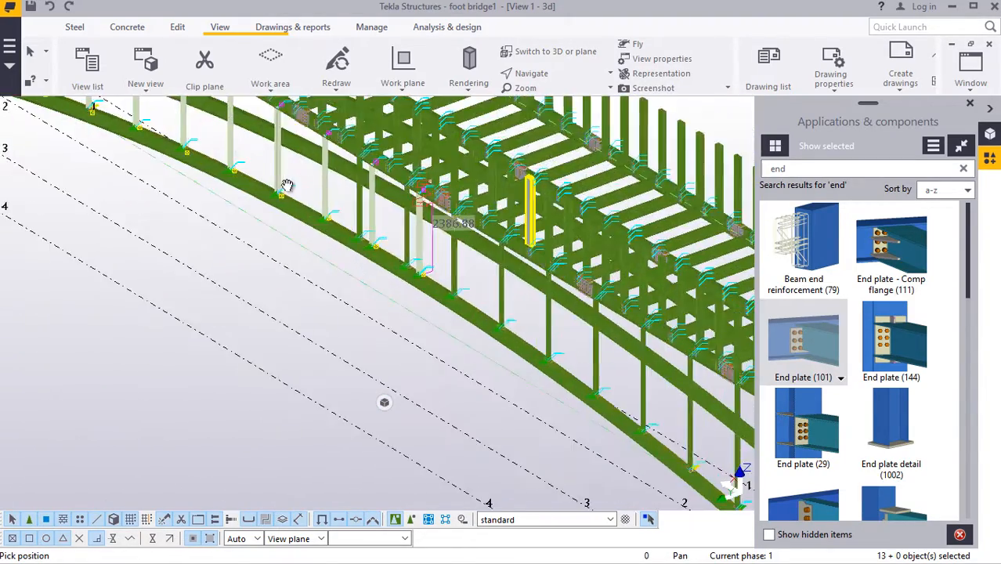
right_click(369, 187)
click(409, 195)
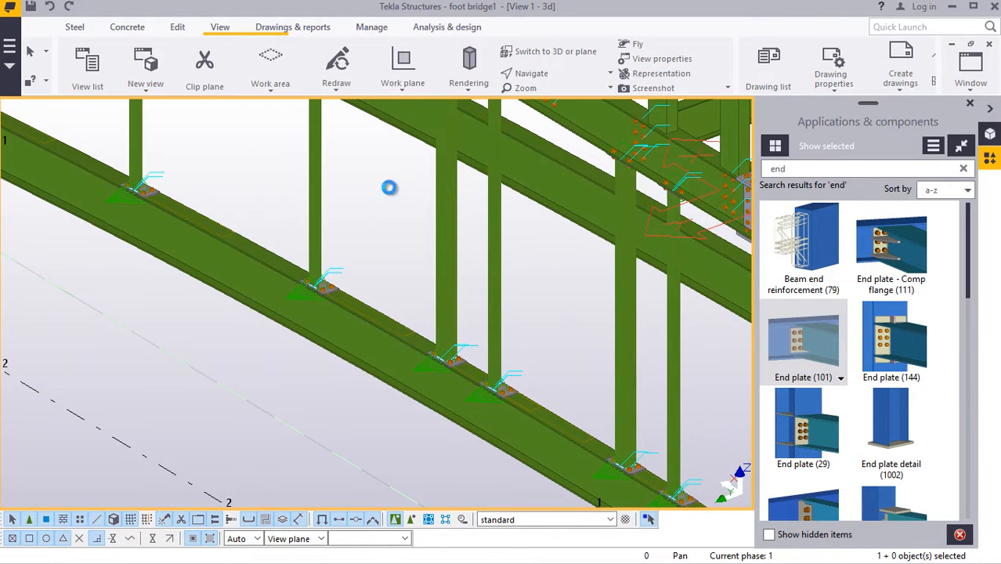
- Delete the surplus mirrored post standing between two original posts near the bridge's middle
scroll(443, 283, up, 2)
click(443, 284)
right_click(458, 262)
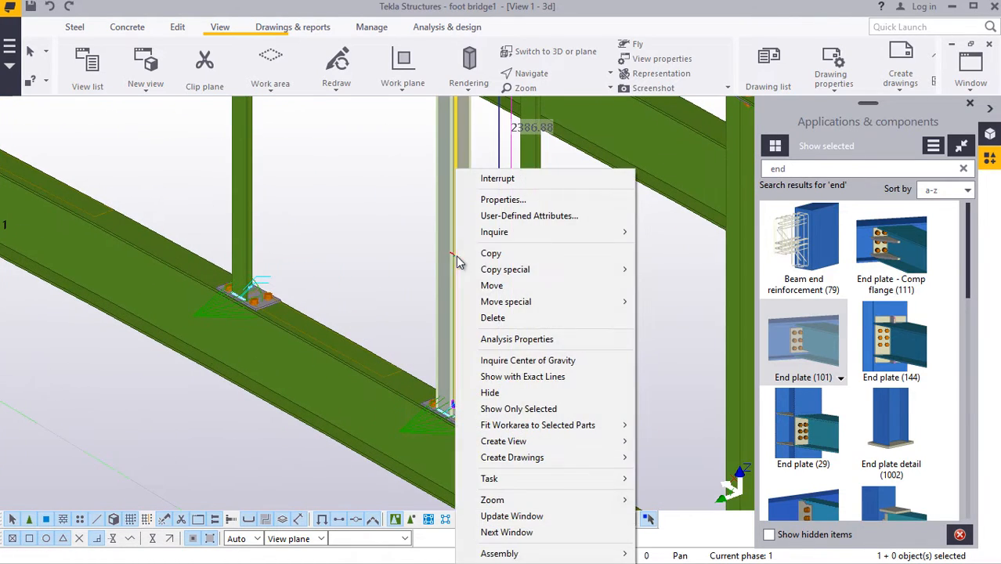
click(494, 318)
scroll(313, 253, down, 4)
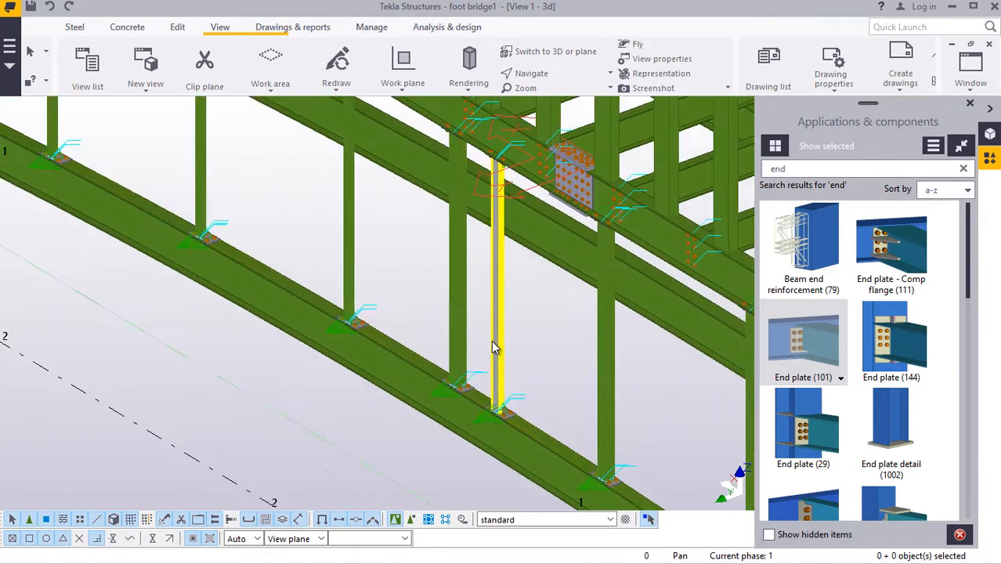
scroll(493, 344, up, 2)
scroll(364, 325, down, 2)
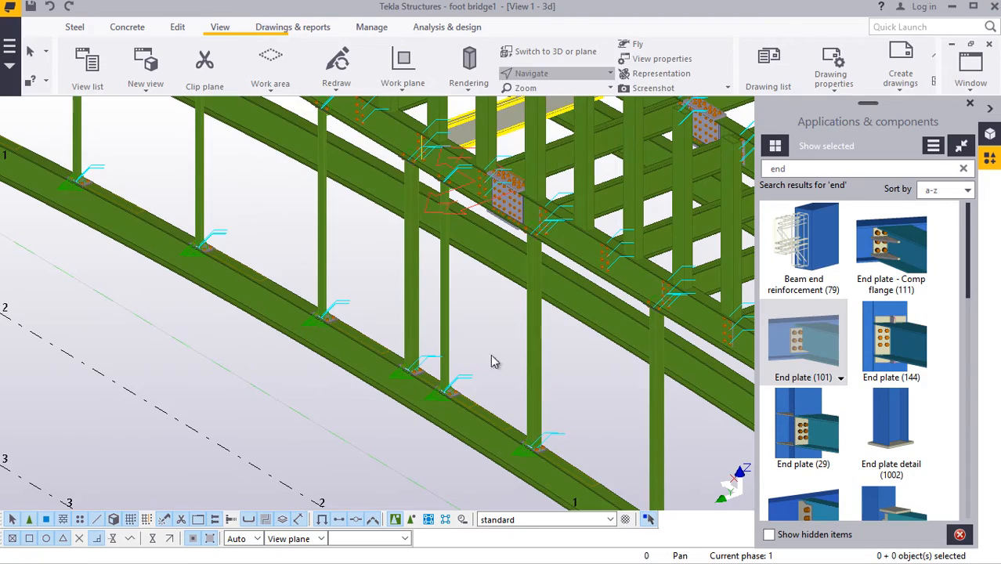
- Examine the mirrored posts along the curved beam and the end plate at the top of one post
ctrl+middle_drag(453, 384, 208, 310)
scroll(91, 281, down, 5)
ctrl+middle_drag(91, 280, 411, 351)
scroll(411, 351, up, 5)
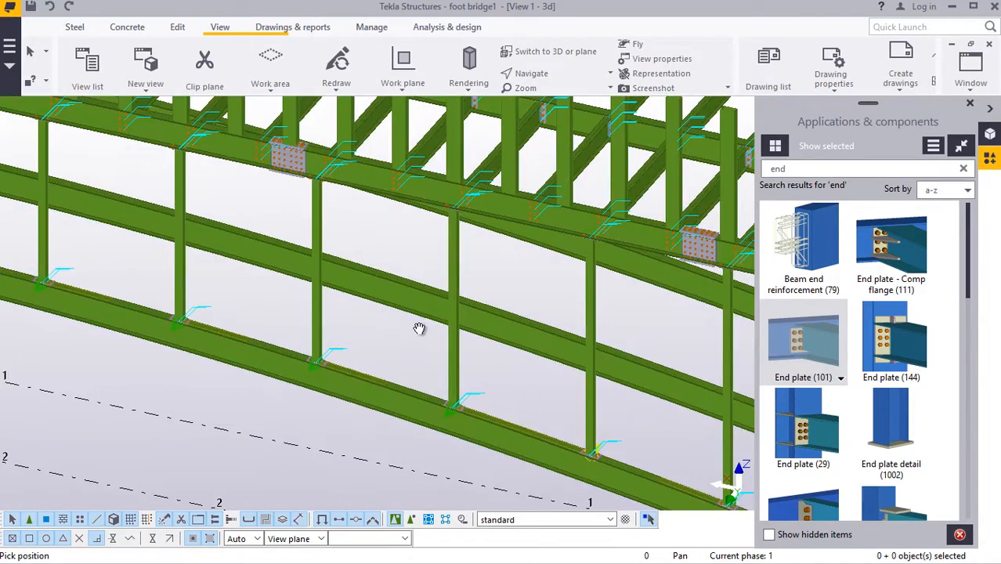
ctrl+middle_drag(448, 313, 411, 338)
right_click(412, 338)
click(441, 107)
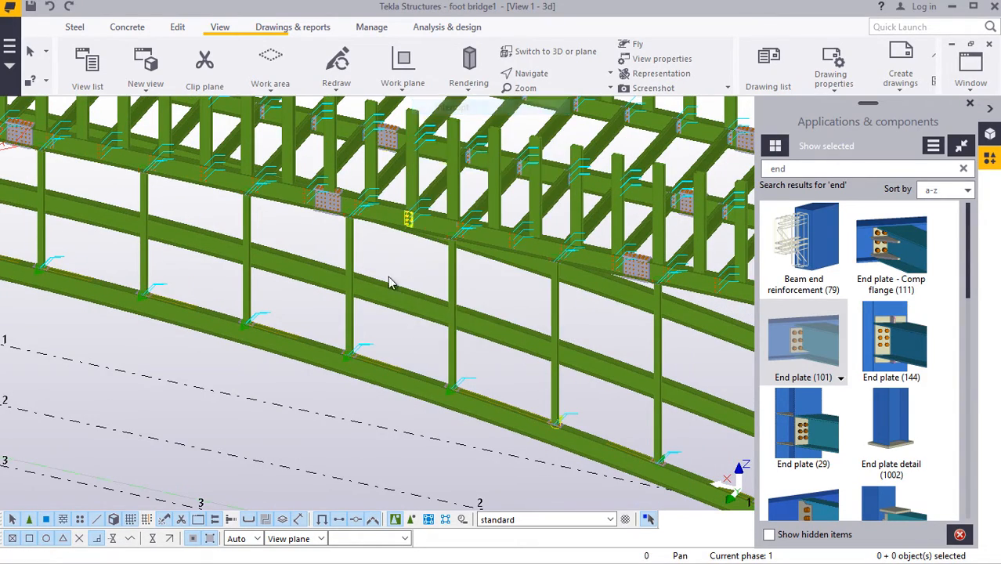
scroll(346, 188, up, 8)
scroll(338, 208, down, 8)
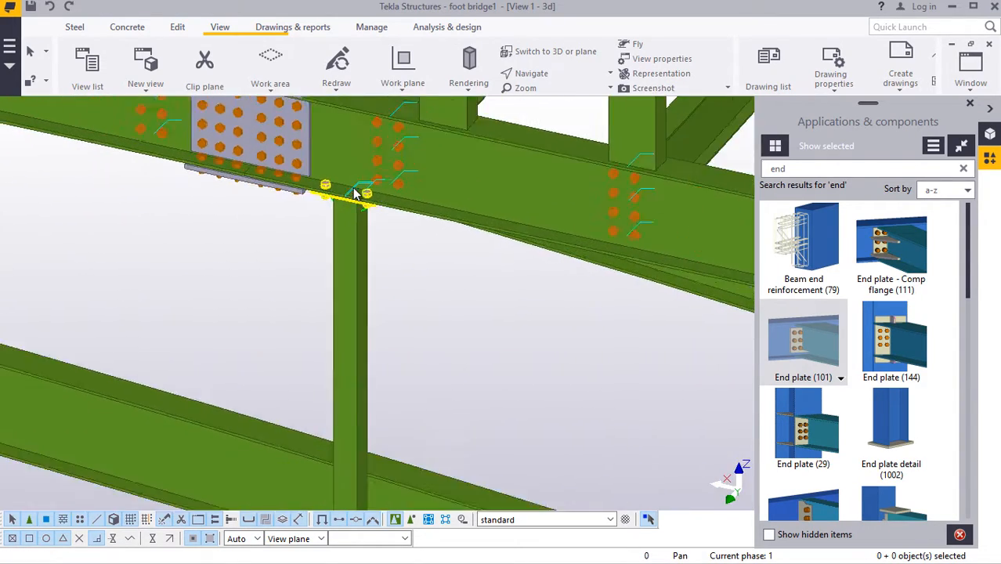
scroll(237, 269, down, 10)
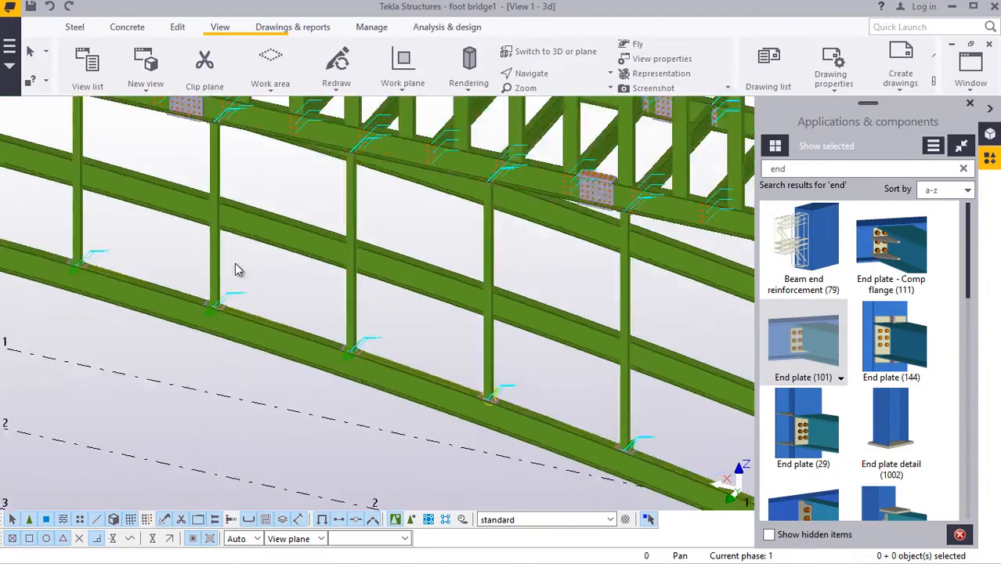
- Select the four vertical posts nearest the abutment at grids A and B on the front lower beam
scroll(505, 378, up, 6)
scroll(508, 388, up, 3)
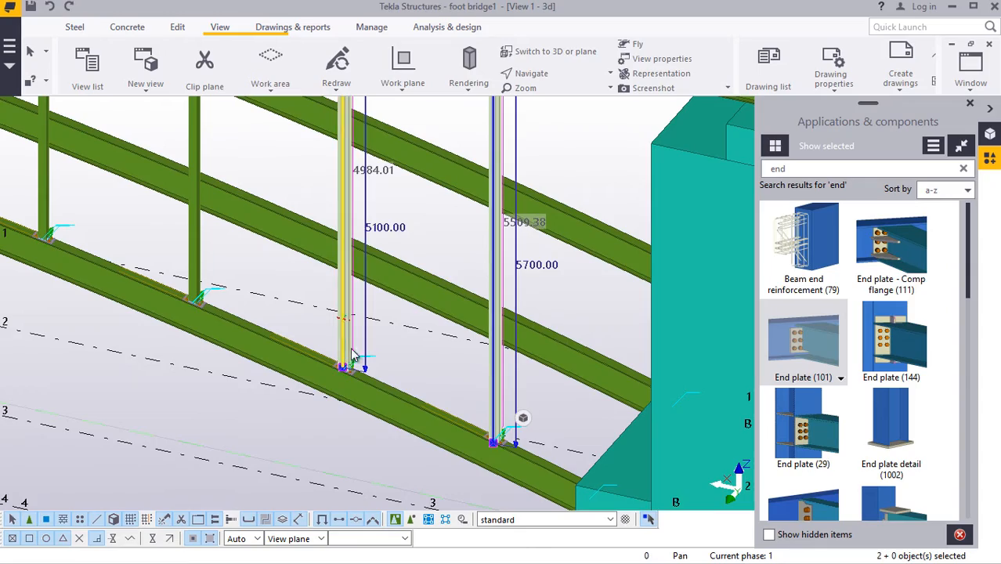
scroll(374, 342, down, 6)
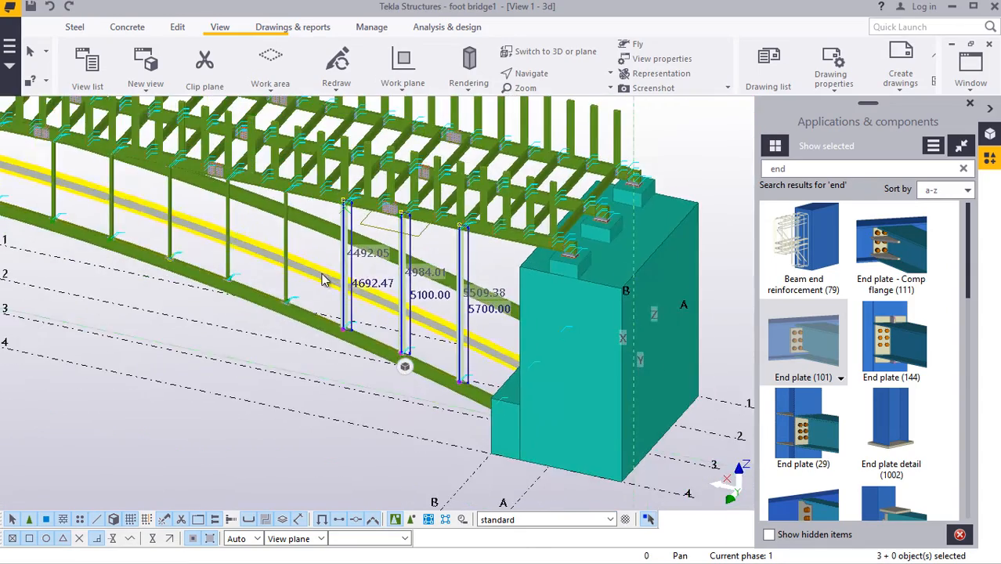
scroll(249, 294, up, 8)
shift+click(230, 290)
scroll(235, 292, down, 6)
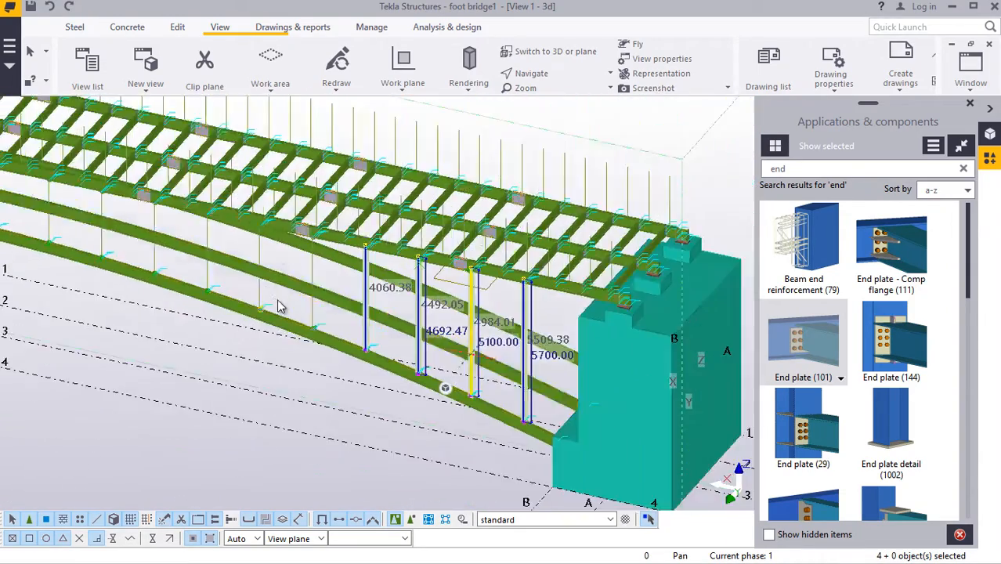
- Add the next five vertical posts along the front lower beam, moving towards the bridge's middle, to the selection
scroll(336, 335, up, 8)
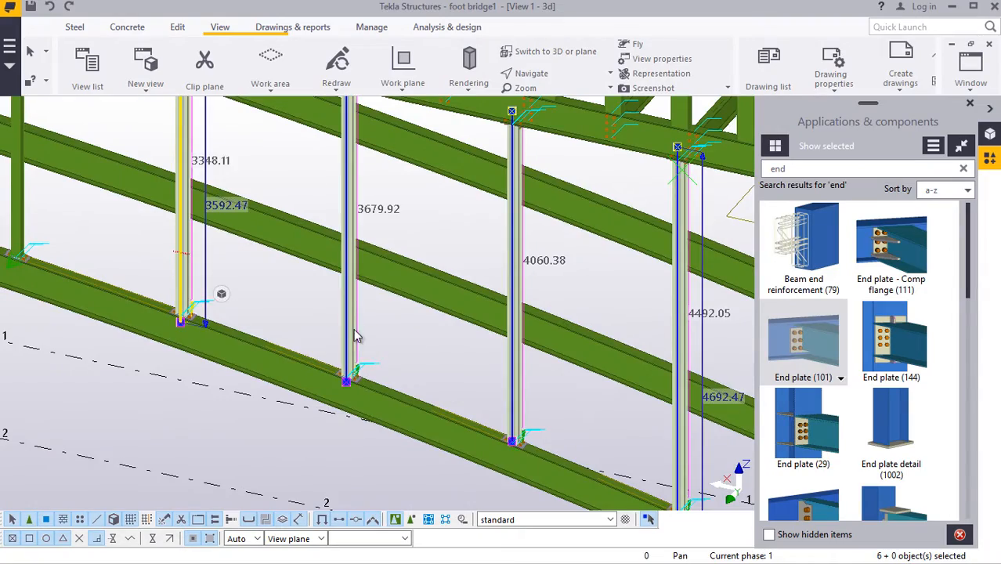
scroll(356, 336, down, 5)
scroll(327, 330, up, 6)
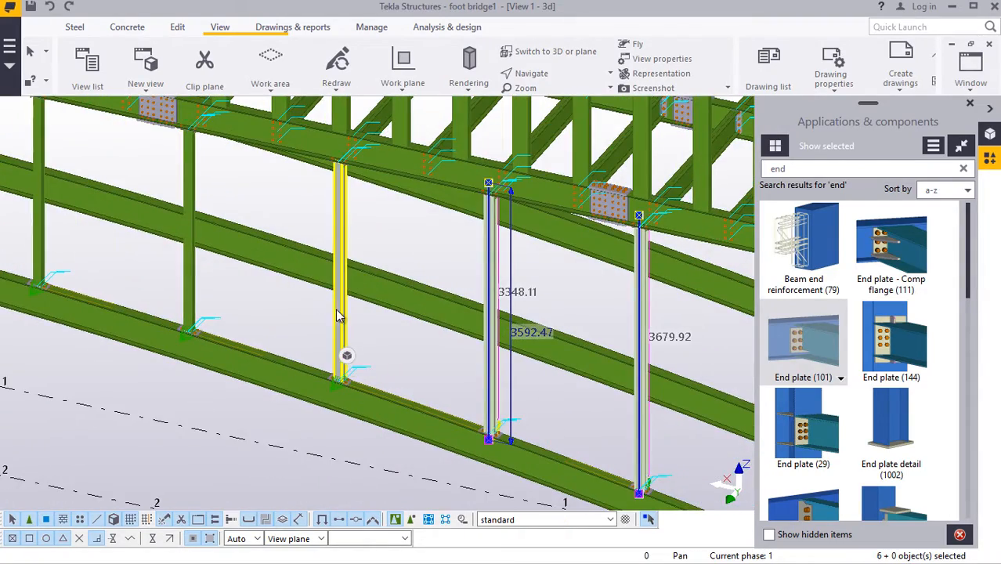
scroll(190, 286, down, 4)
scroll(216, 302, up, 5)
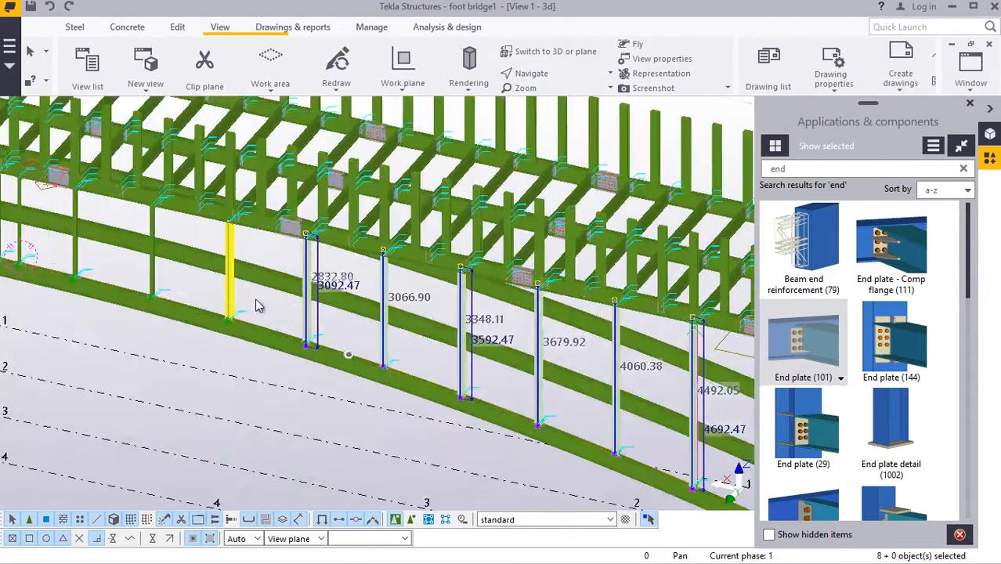
scroll(202, 297, down, 4)
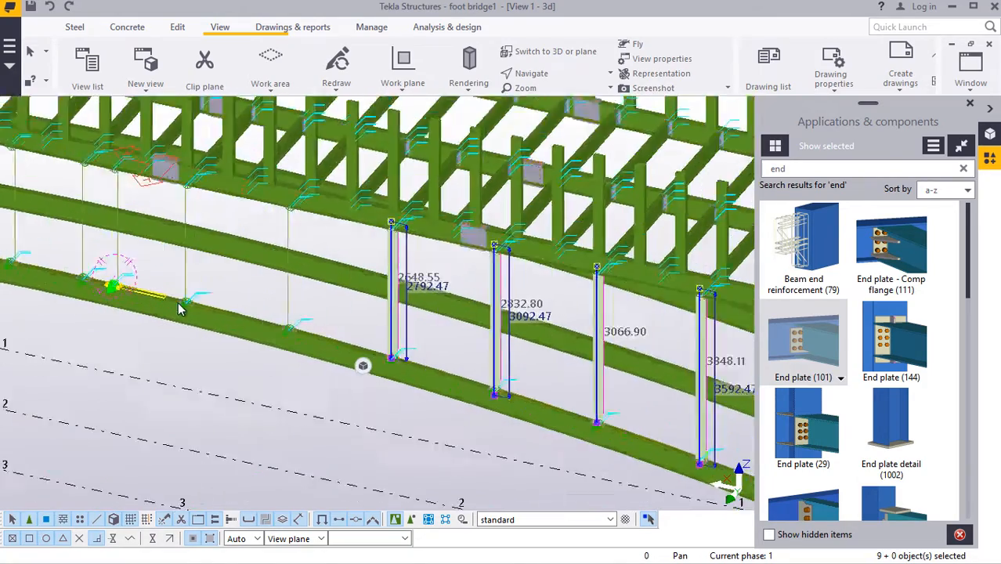
- Add the closely spaced posts at the bridge's middle and the adjoining short posts to the selection
scroll(194, 261, up, 5)
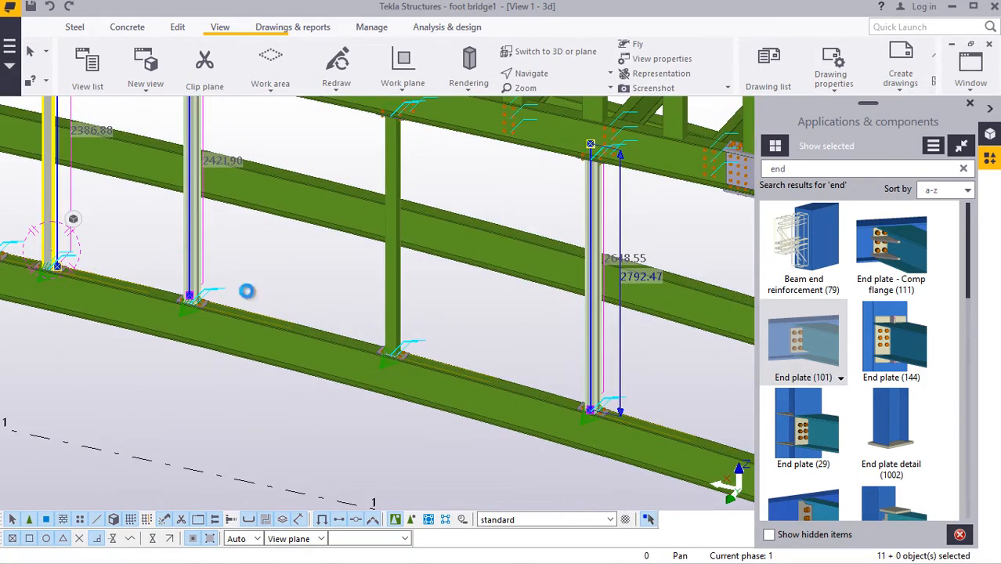
scroll(246, 290, down, 4)
scroll(167, 291, up, 5)
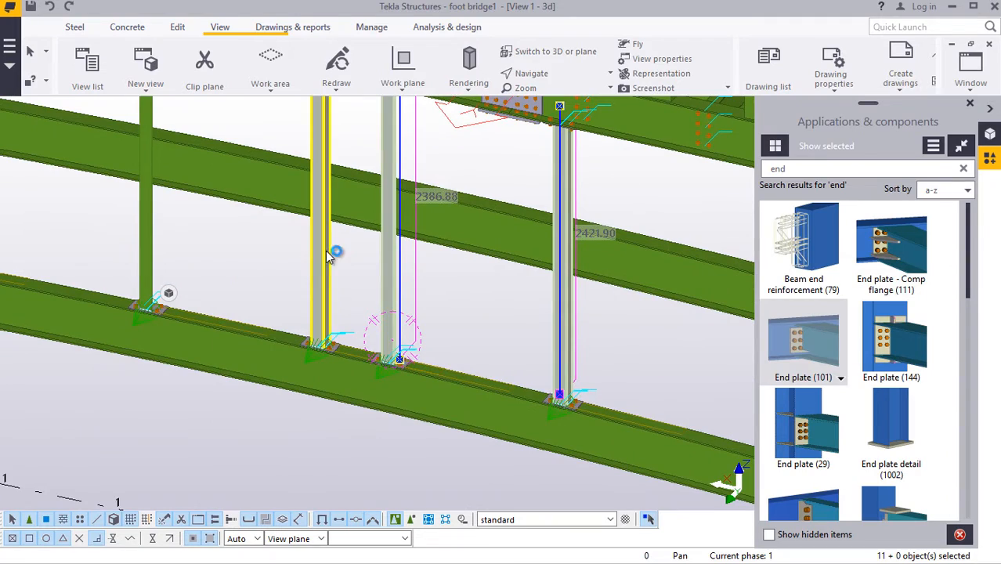
scroll(474, 318, down, 4)
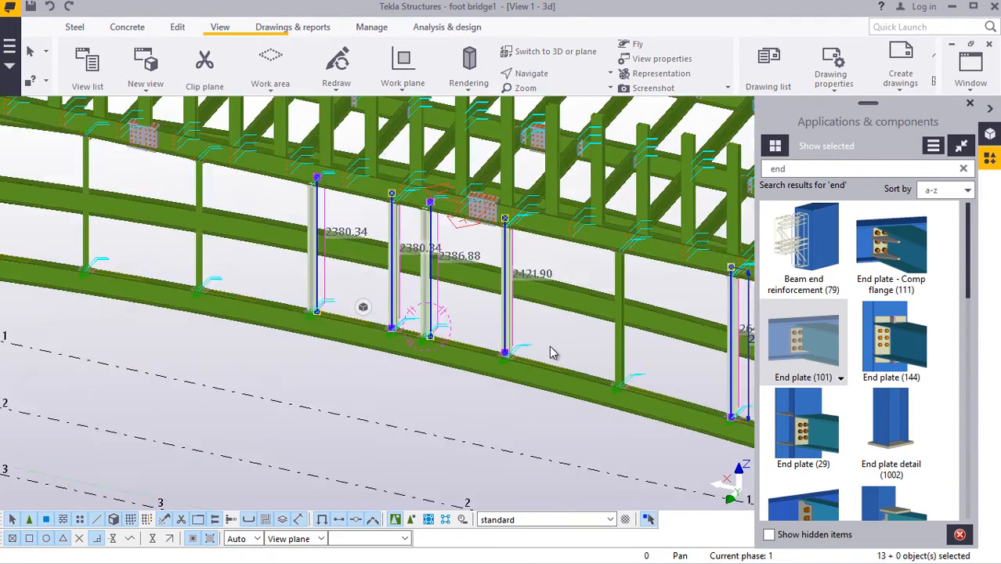
scroll(290, 281, up, 5)
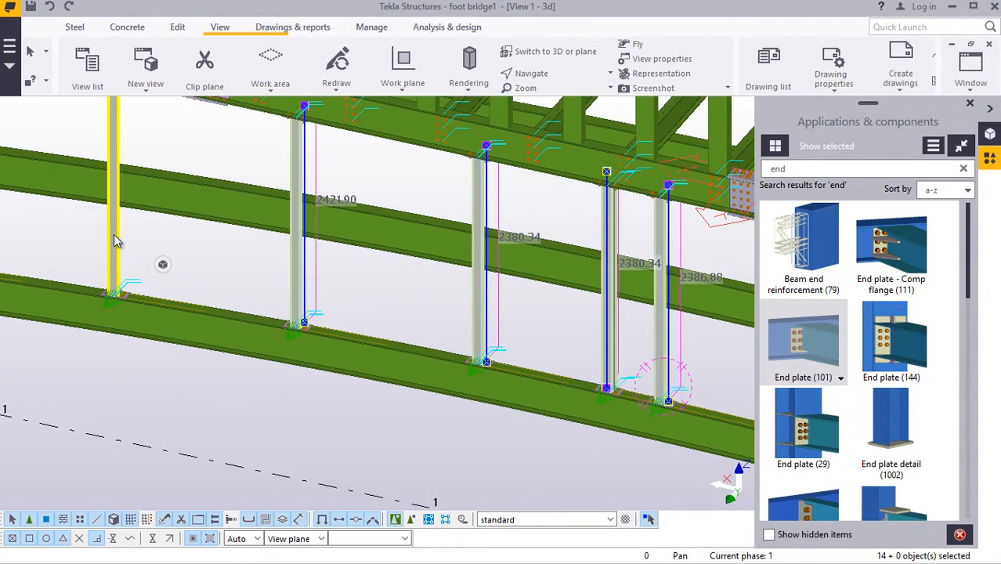
- Extend the selection with the successive posts on the far half, up to the third post before the last three at grids C and D
scroll(617, 363, down, 4)
scroll(283, 288, up, 5)
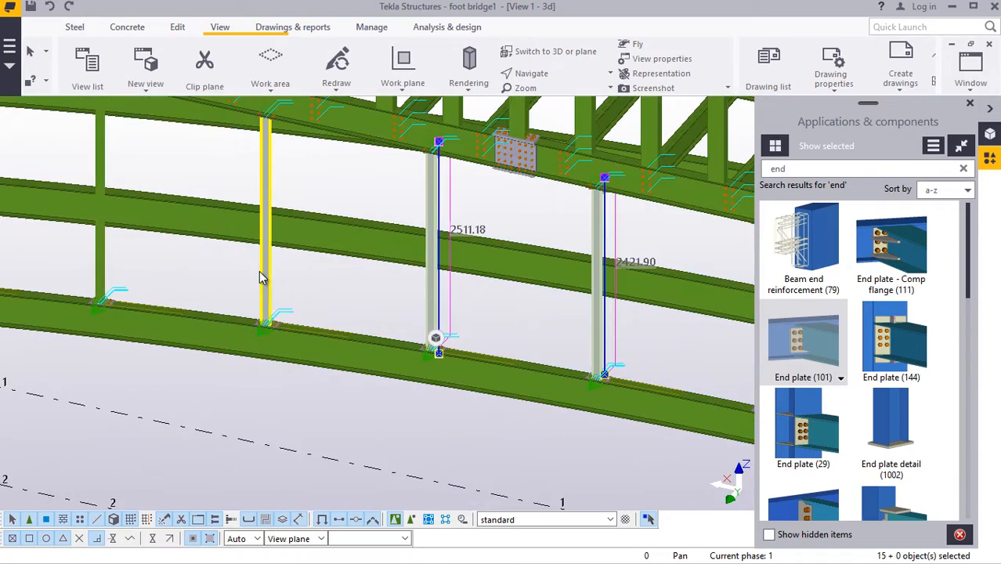
scroll(137, 278, down, 4)
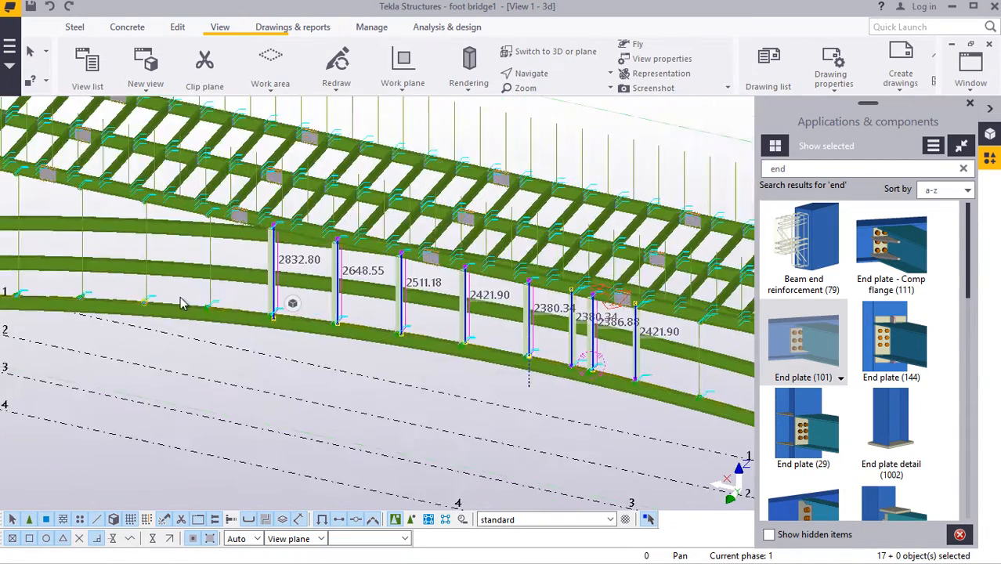
scroll(219, 286, up, 5)
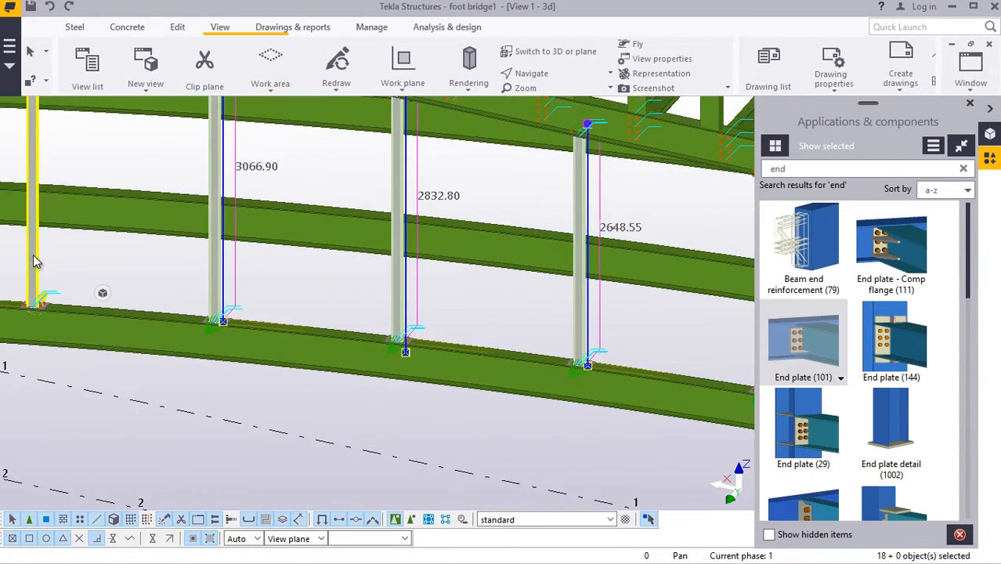
scroll(420, 340, down, 4)
scroll(258, 311, up, 5)
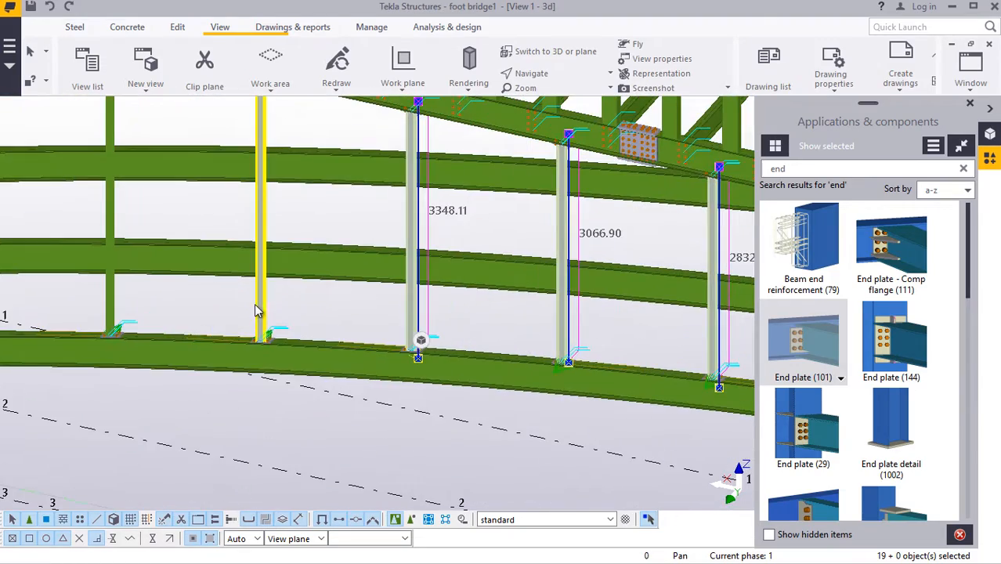
scroll(177, 321, down, 4)
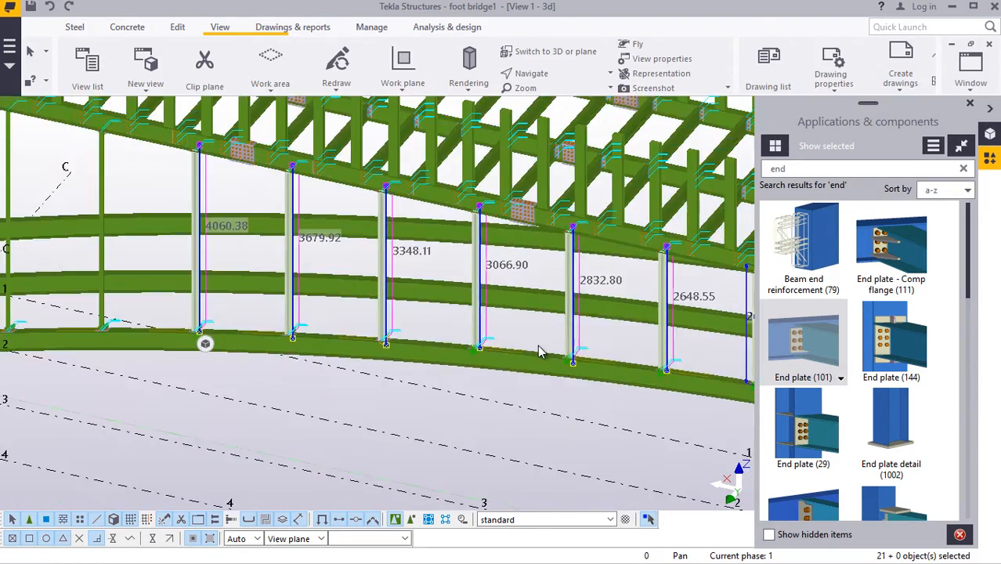
- Add the last three posts next to the abutment at grids C and D to the selection
scroll(466, 329, up, 5)
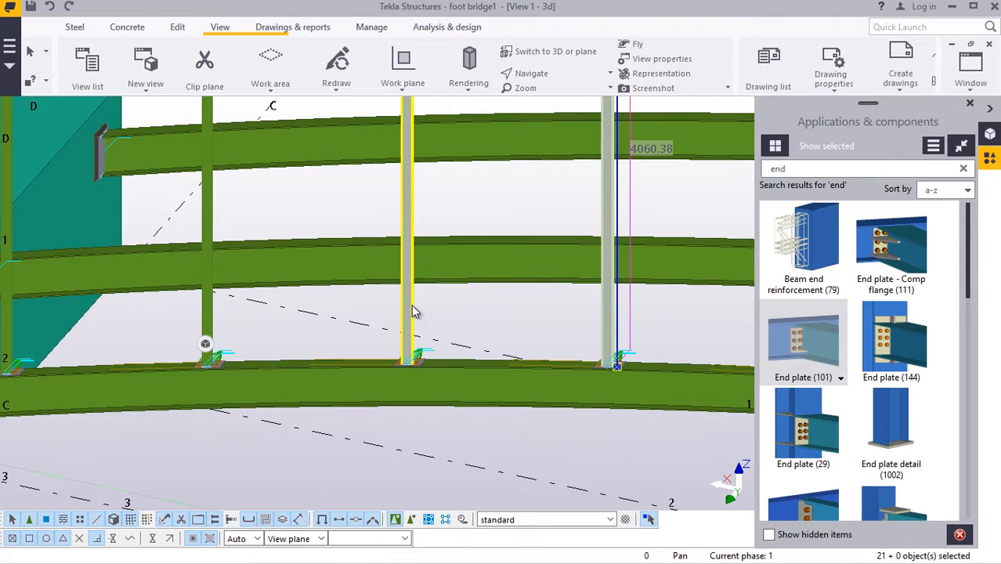
scroll(364, 352, down, 3)
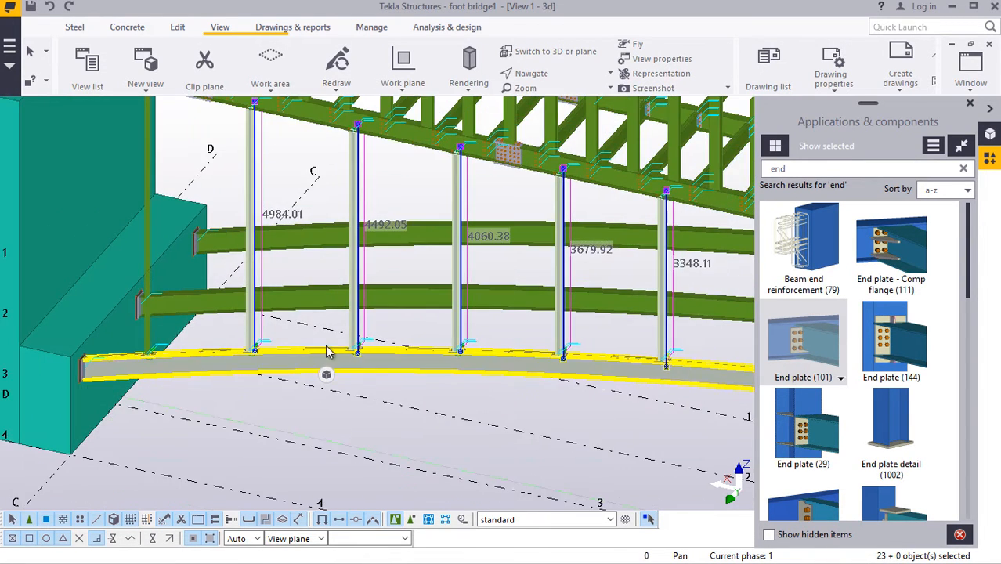
scroll(130, 338, up, 3)
ctrl+click(123, 322)
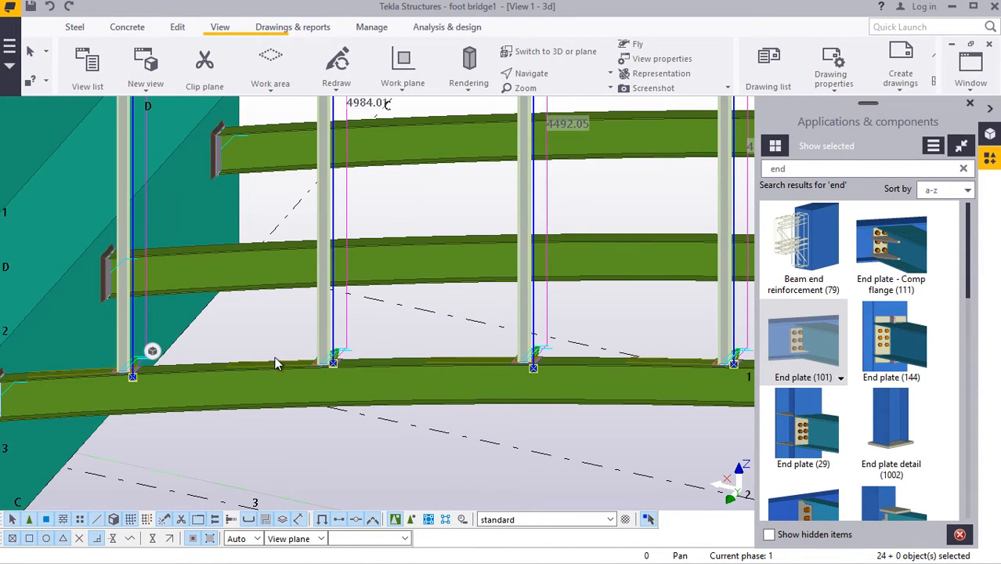
- Start copying the selected posts, using the top-edge midpoint at the front lower beam's abutment end as the origin
right_click(353, 475)
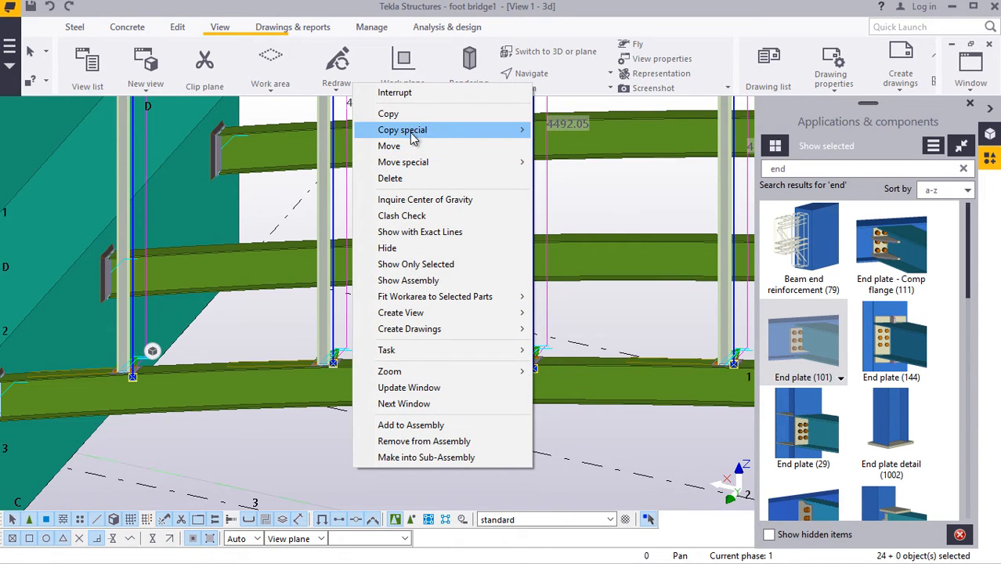
click(403, 114)
scroll(289, 363, up, 5)
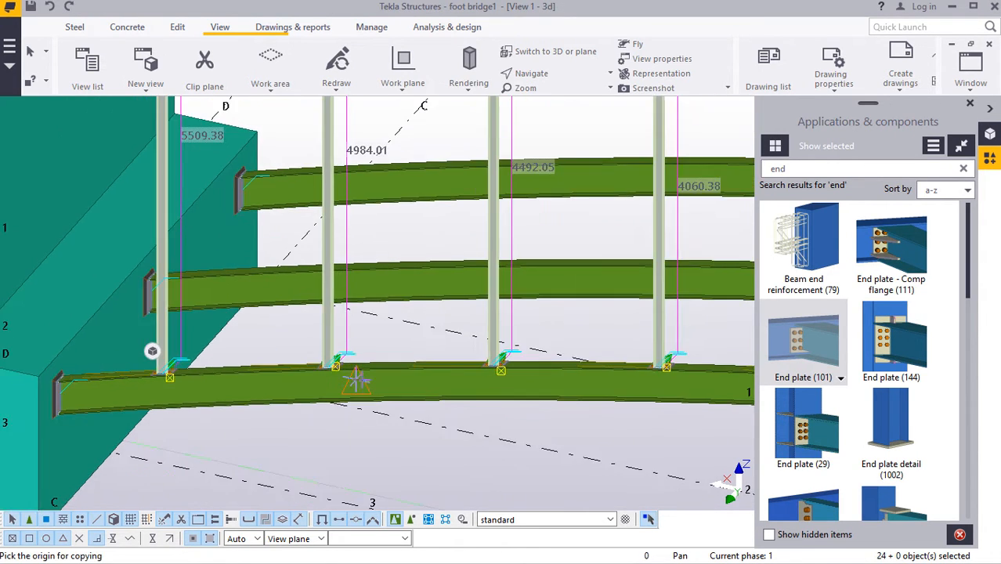
scroll(117, 378, up, 6)
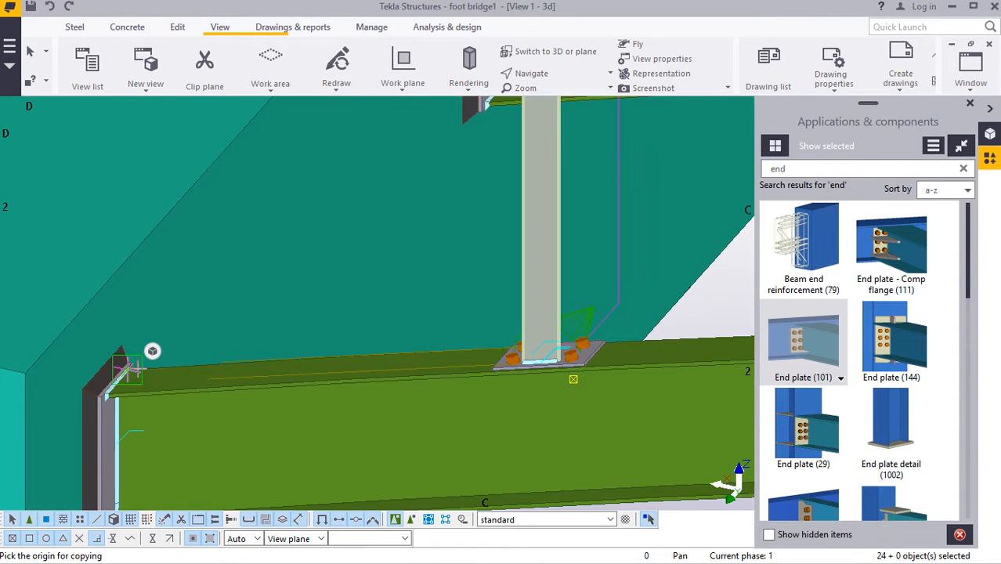
scroll(120, 393, up, 6)
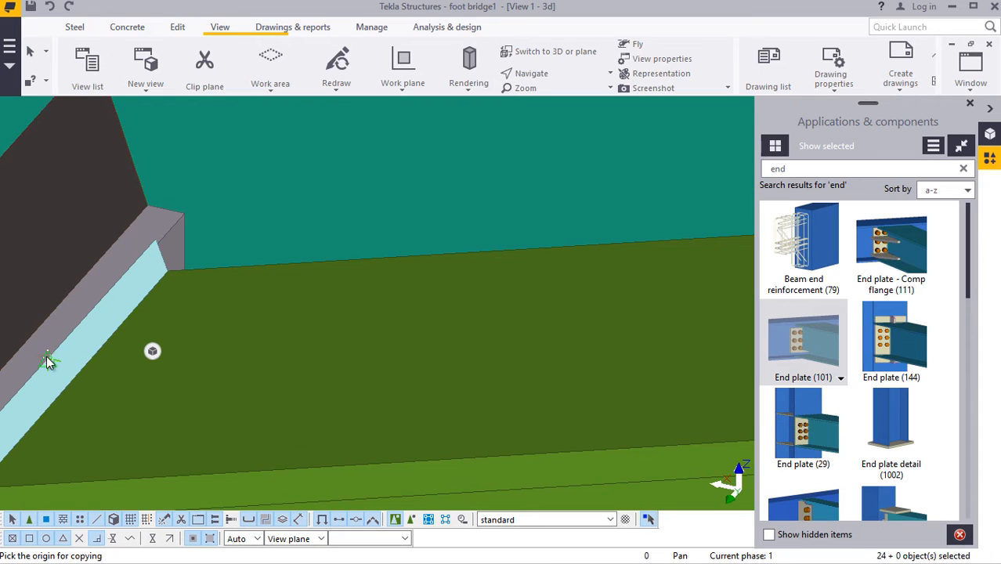
scroll(123, 413, down, 8)
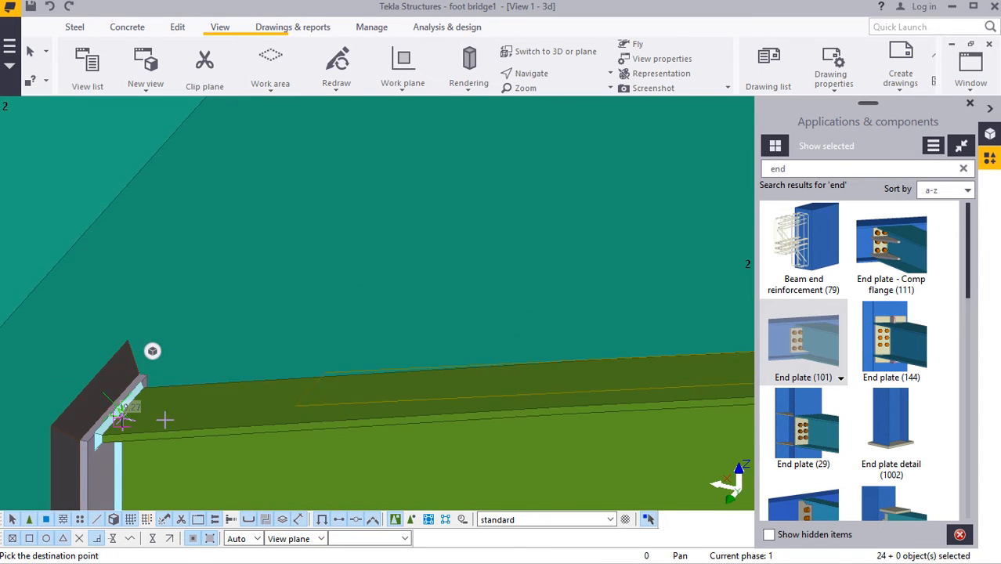
- Place the copied posts on the middle lower beam, 2500 mm away, using its matching top-edge midpoint at the abutment as the destination
scroll(227, 376, up, 5)
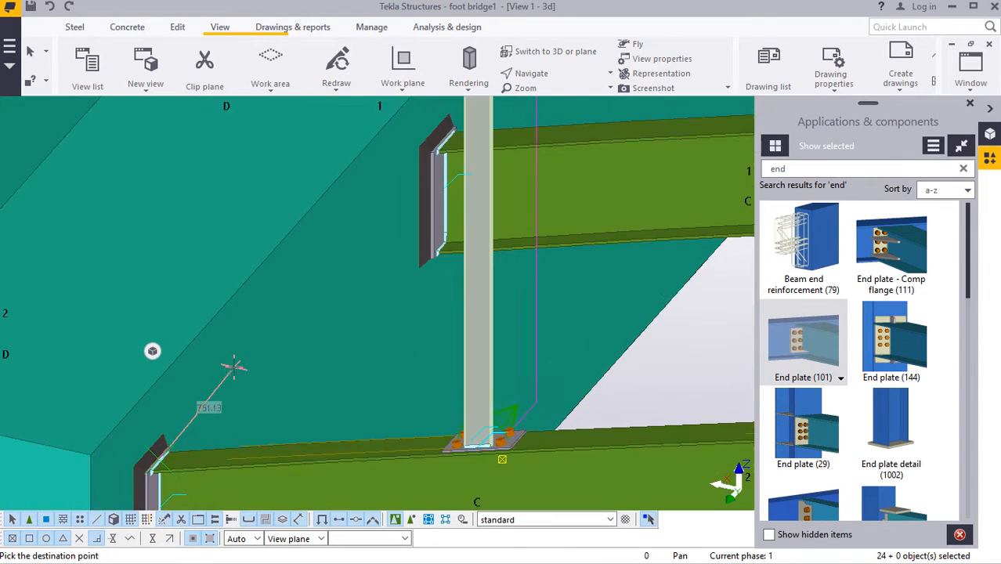
scroll(152, 351, down, 3)
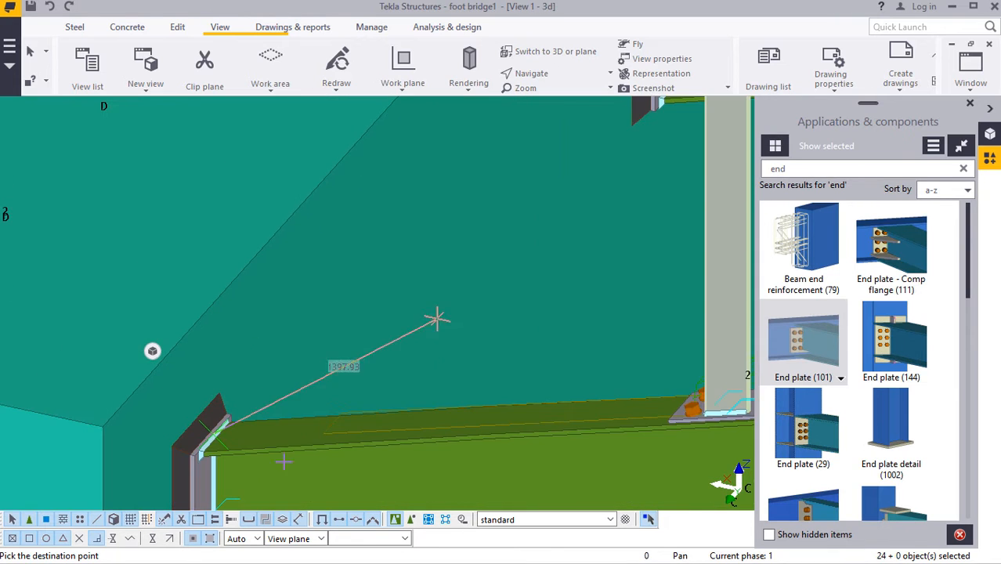
scroll(152, 351, up, 5)
scroll(152, 351, up, 2)
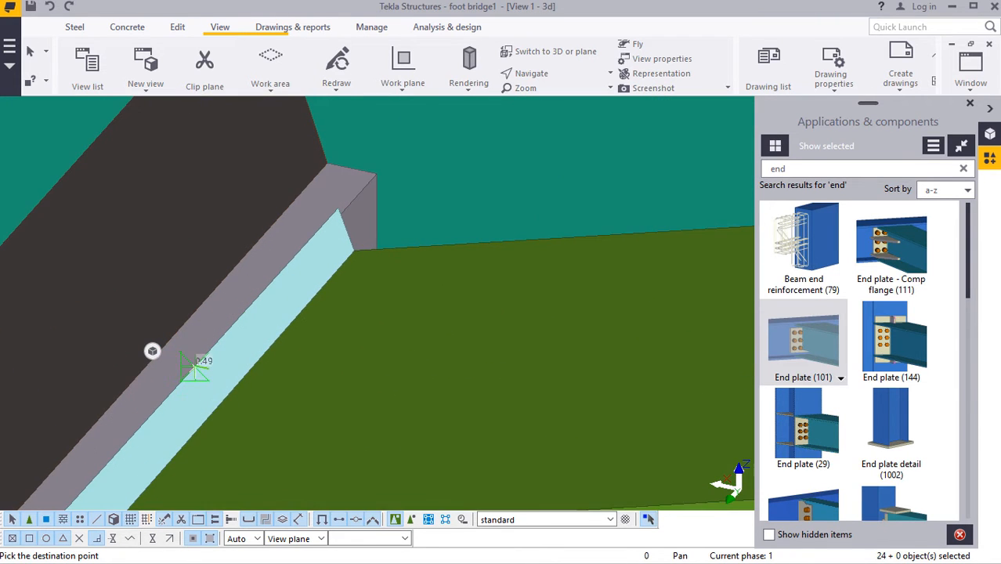
scroll(242, 409, down, 5)
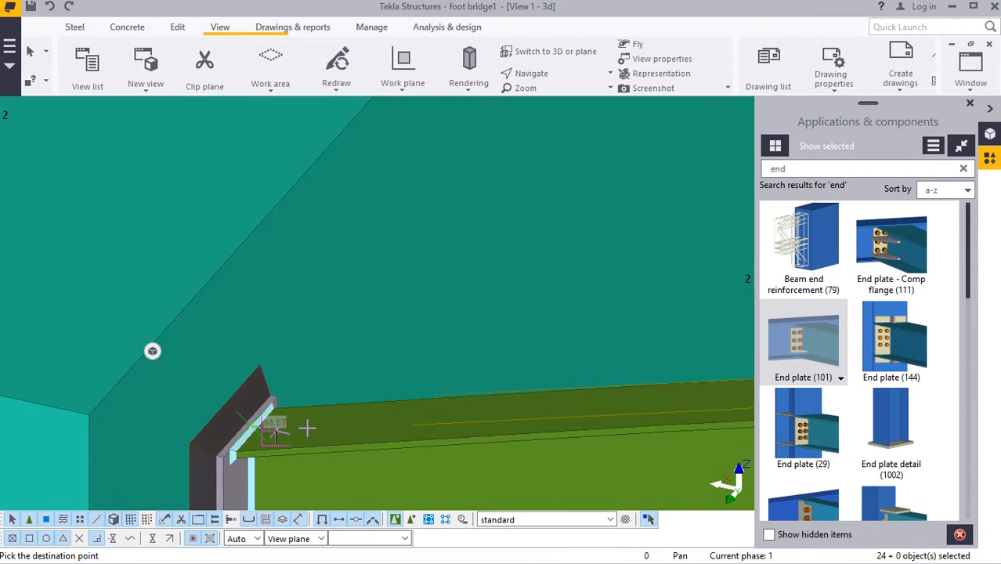
scroll(335, 416, down, 2)
scroll(535, 154, up, 5)
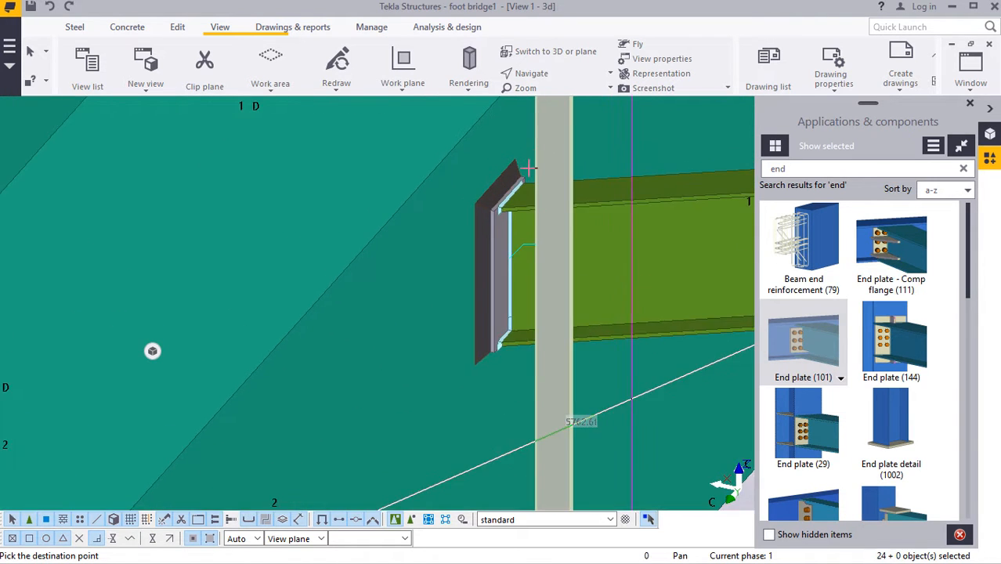
scroll(515, 178, up, 3)
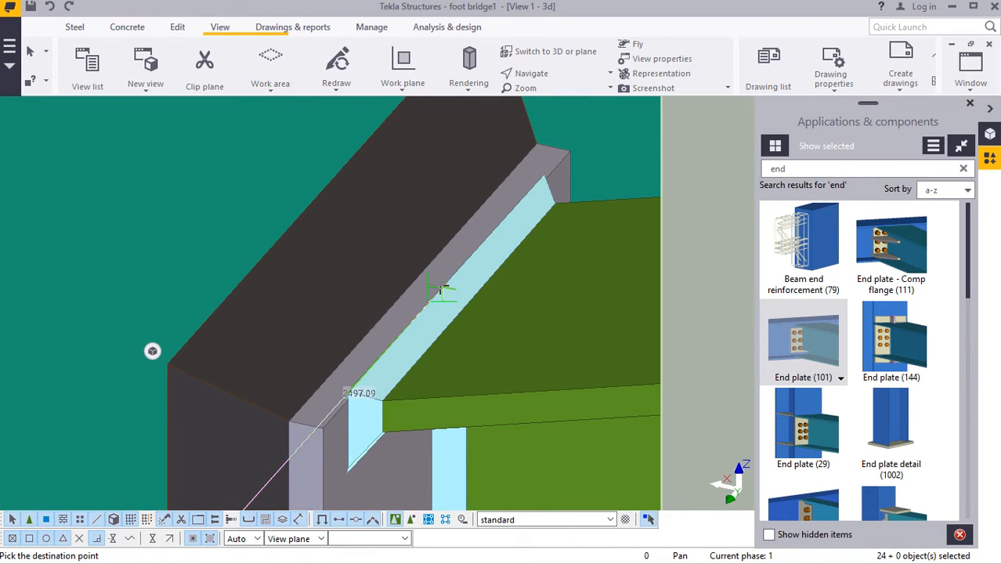
scroll(449, 281, up, 3)
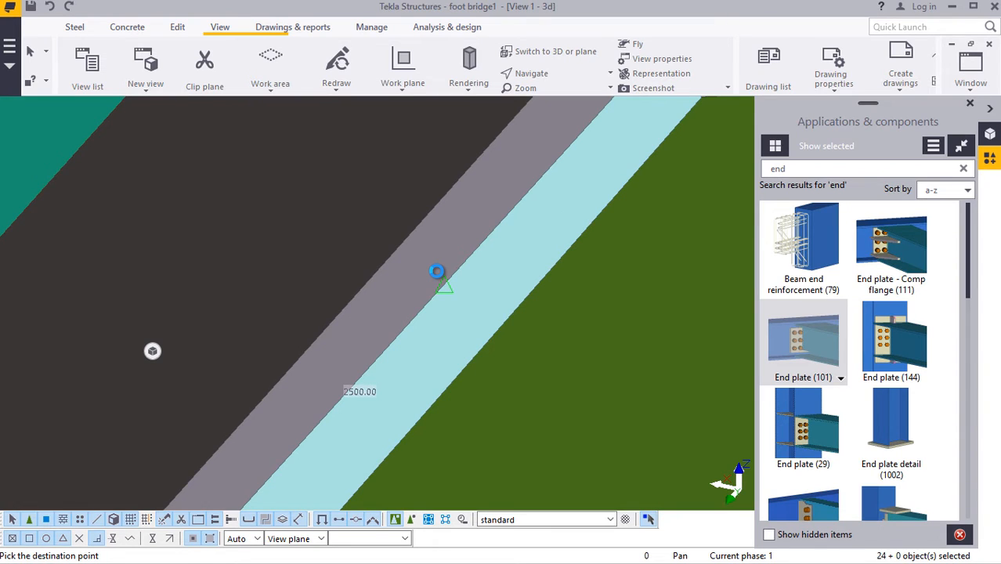
scroll(436, 273, down, 3)
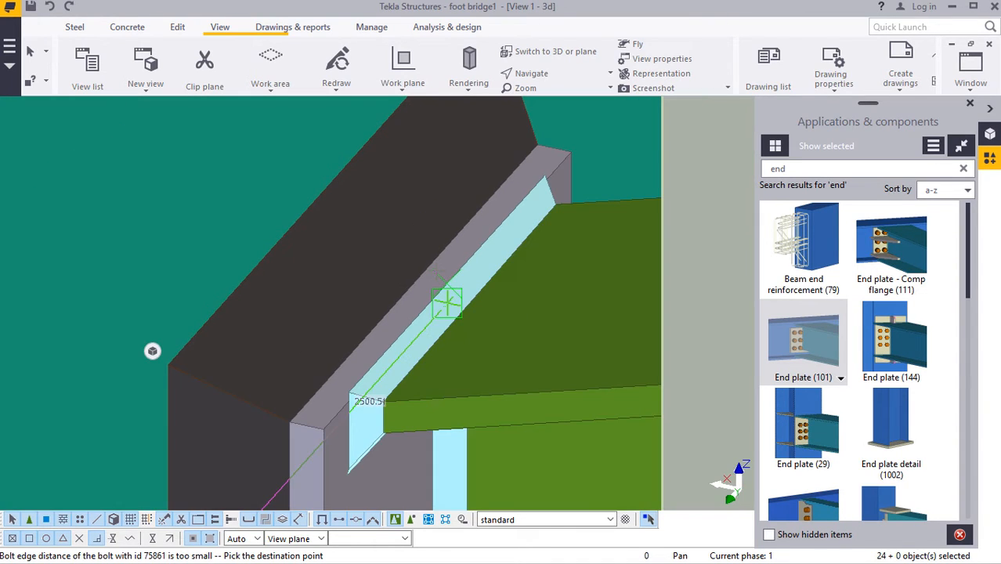
scroll(383, 266, down, 8)
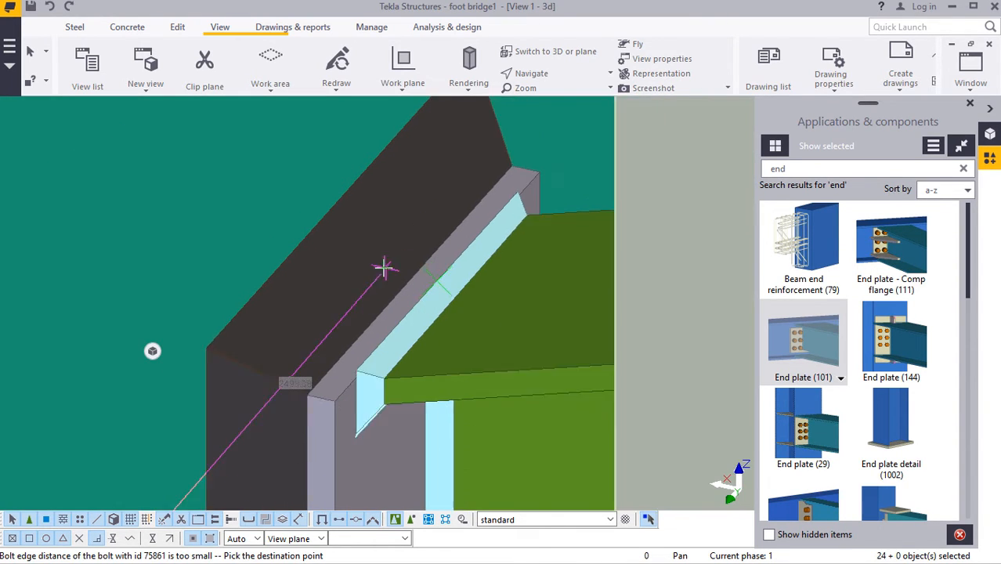
scroll(363, 268, down, 6)
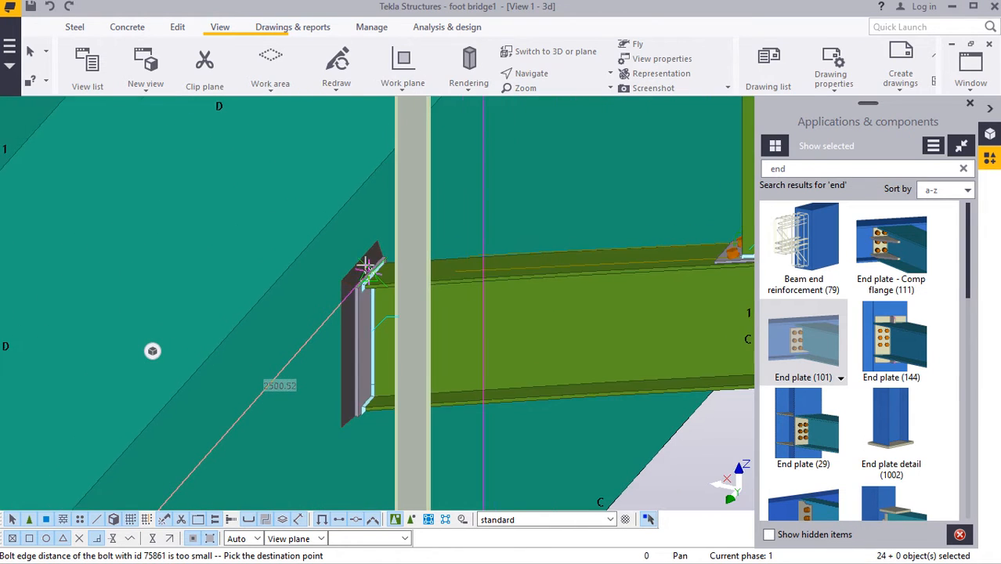
scroll(452, 305, down, 3)
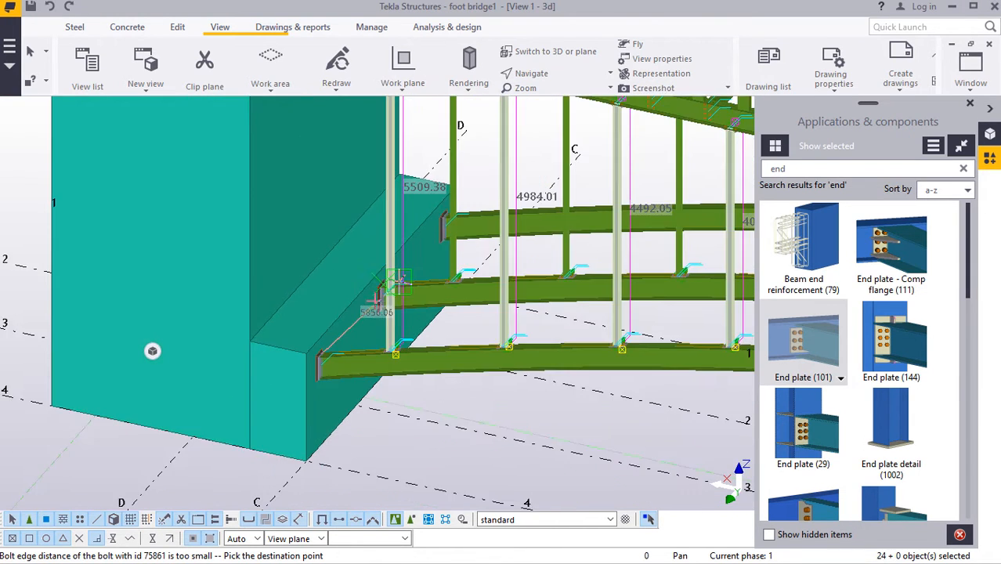
- Place a second copy of the posts on the far lower beam, 5000 mm away, using its matching top-edge midpoint at the abutment, and finish copying
scroll(454, 196, up, 6)
scroll(388, 259, up, 8)
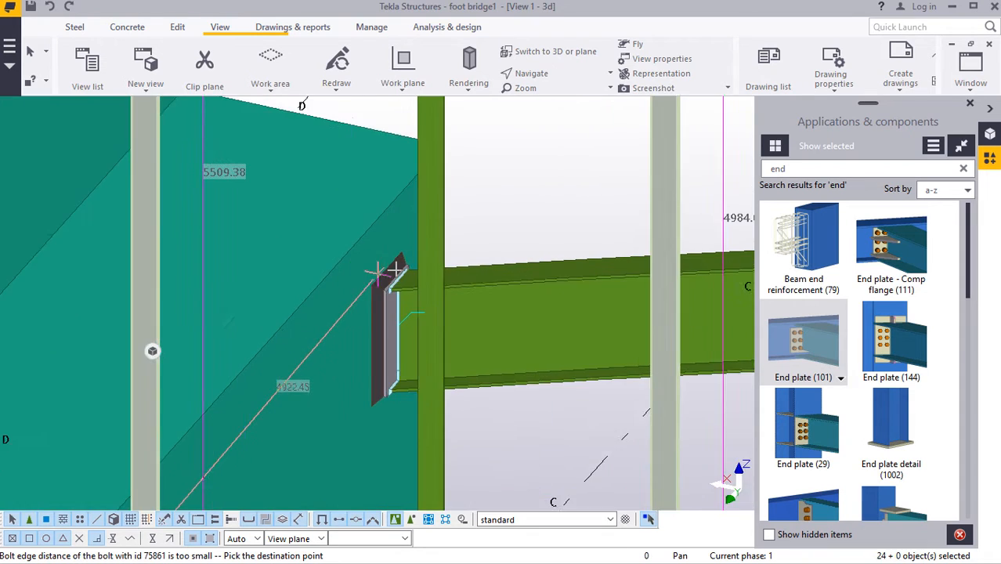
scroll(393, 280, up, 2)
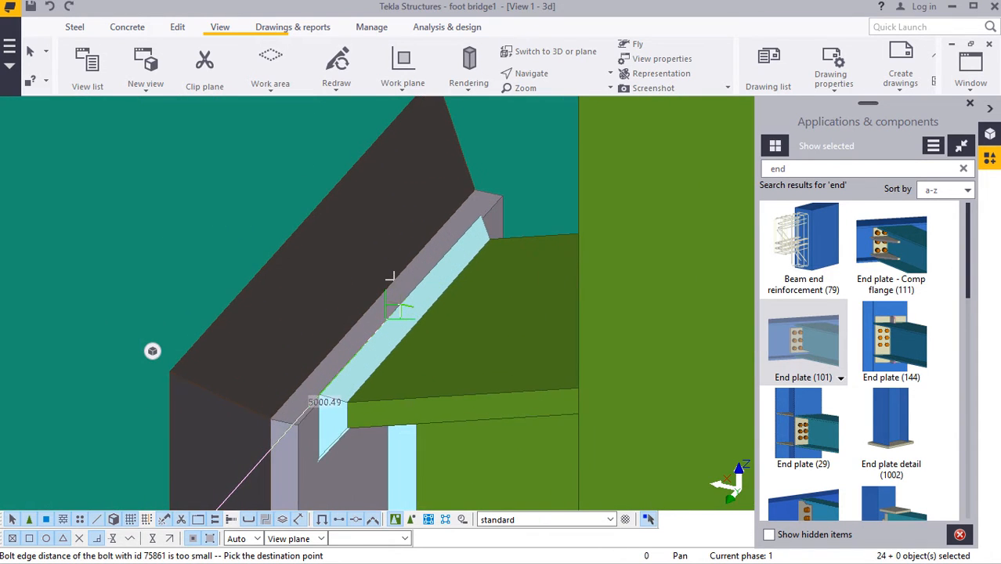
scroll(389, 273, down, 8)
scroll(383, 255, down, 4)
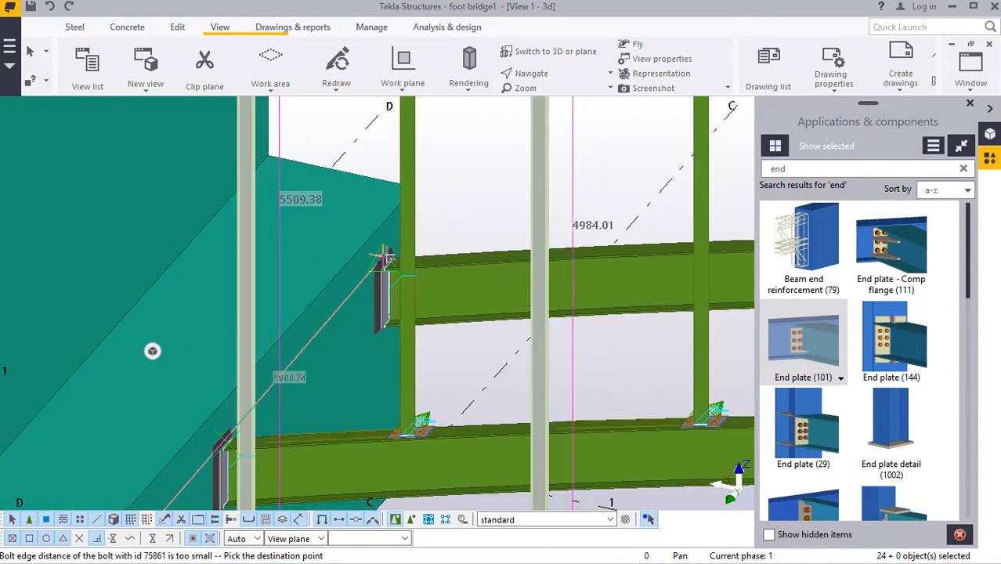
scroll(383, 256, up, 6)
scroll(384, 258, up, 8)
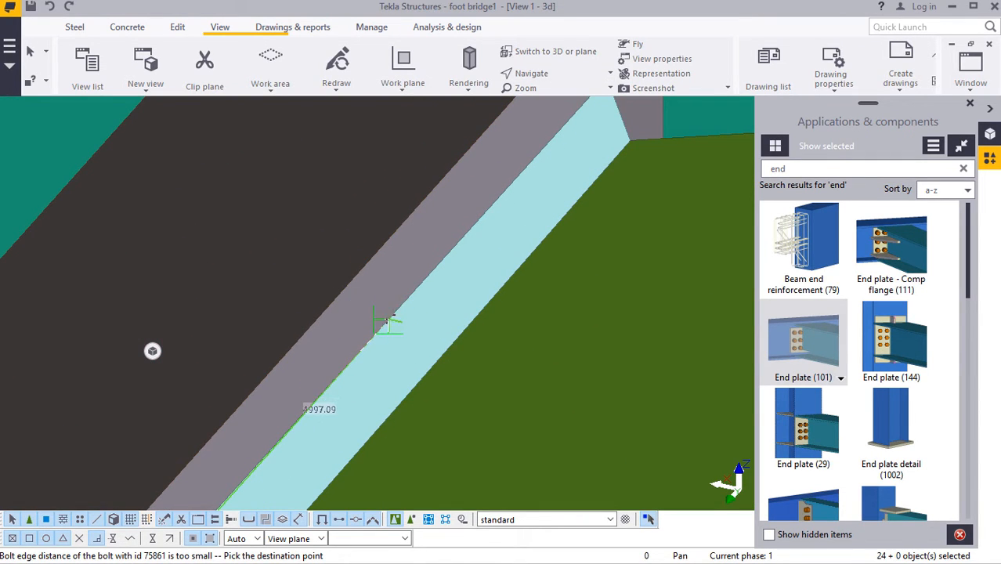
scroll(387, 317, down, 2)
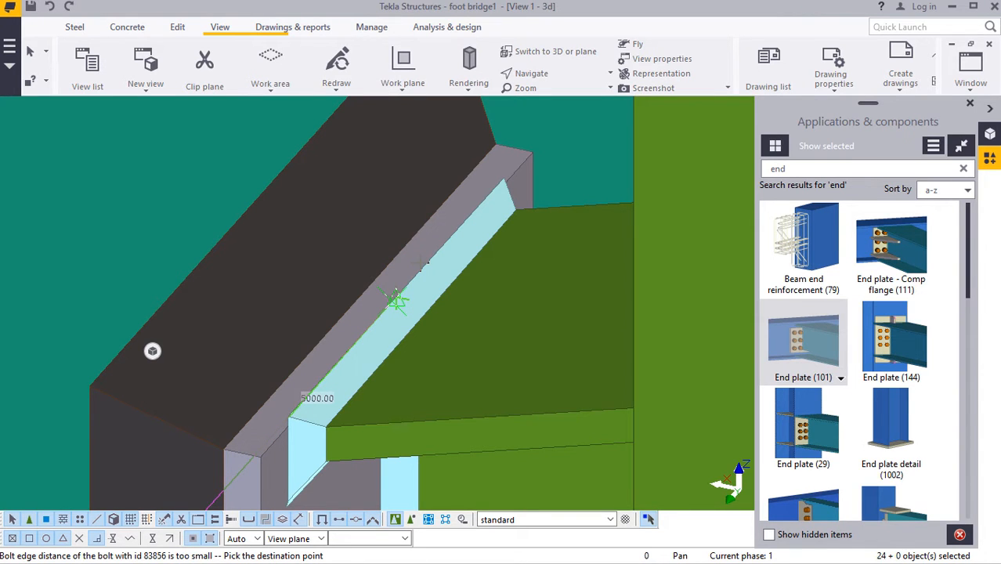
ctrl+middle_drag(457, 248, 559, 205)
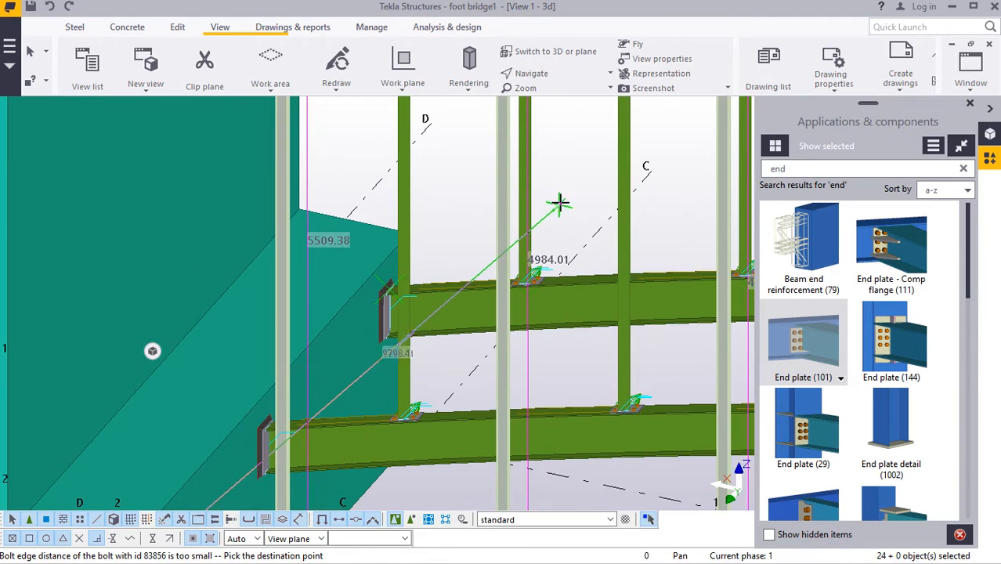
right_click(564, 188)
click(607, 200)
- Examine the three rows of posts from both sides of the bridge near the abutment
click(562, 83)
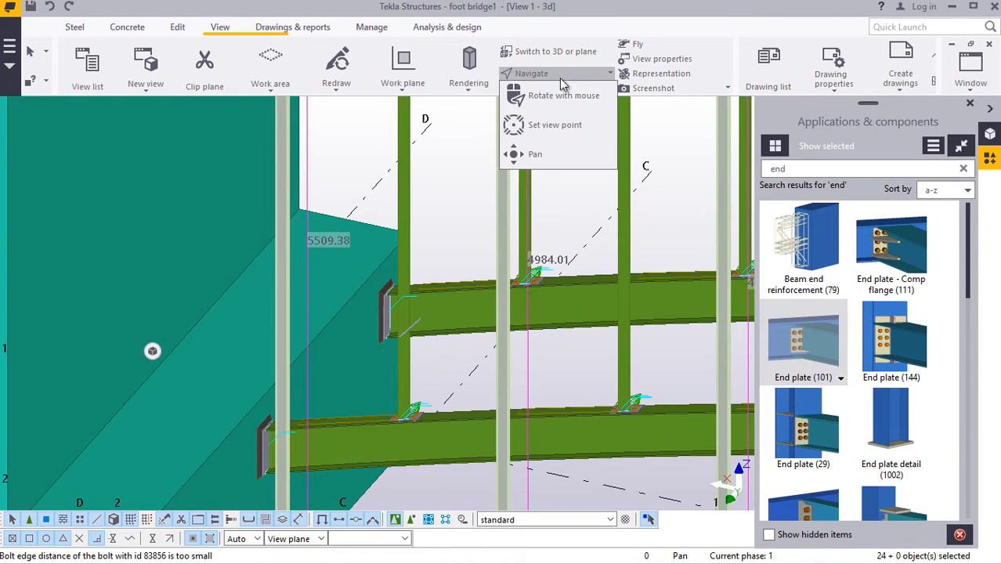
click(564, 100)
scroll(560, 249, down, 10)
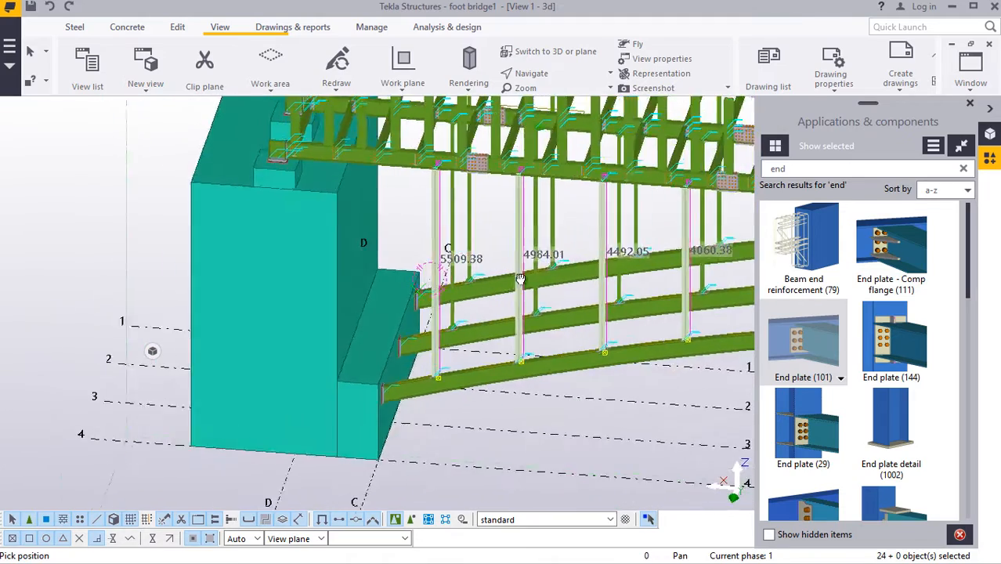
drag(520, 279, 572, 140)
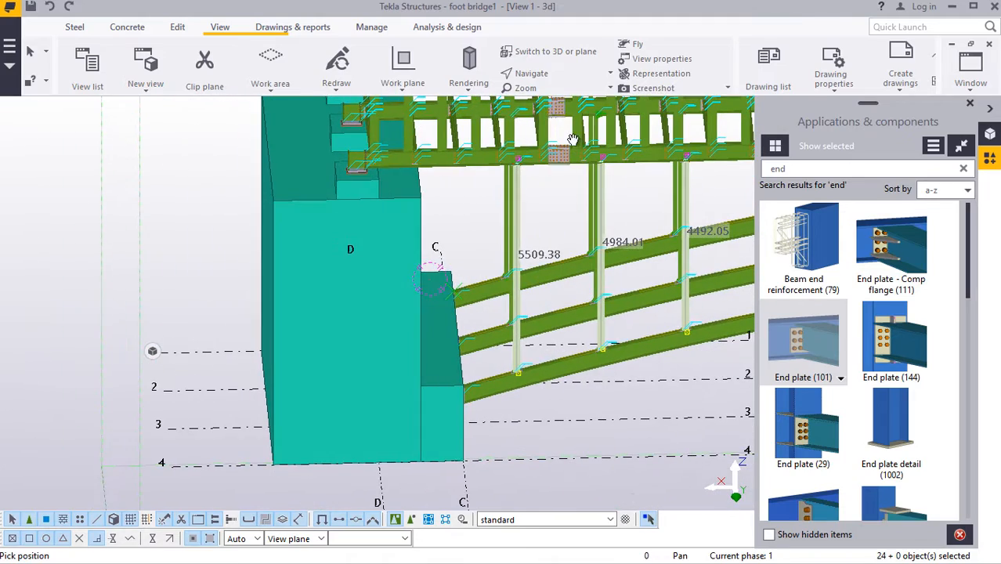
click(540, 74)
click(548, 117)
scroll(531, 254, down, 8)
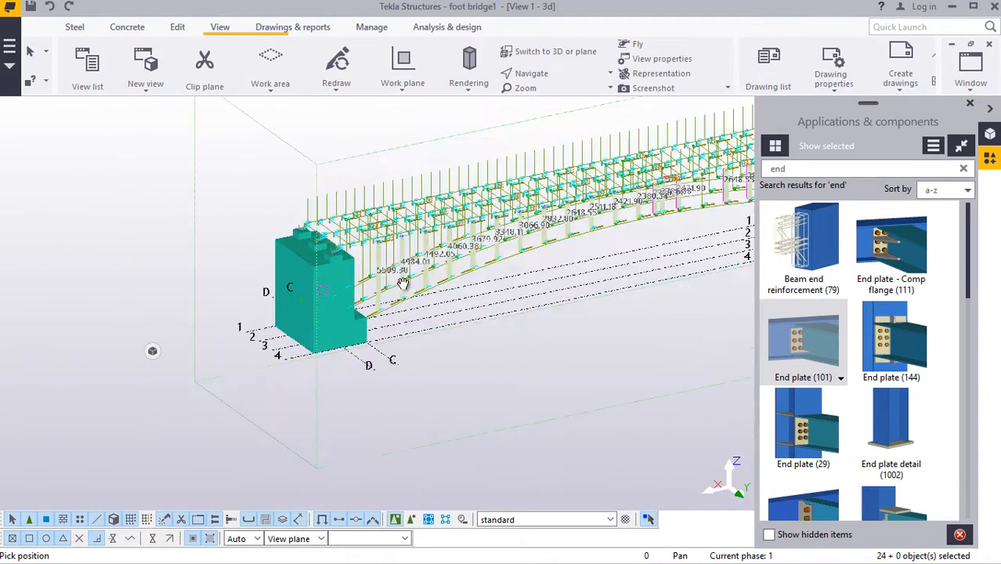
ctrl+middle_drag(479, 278, 626, 277)
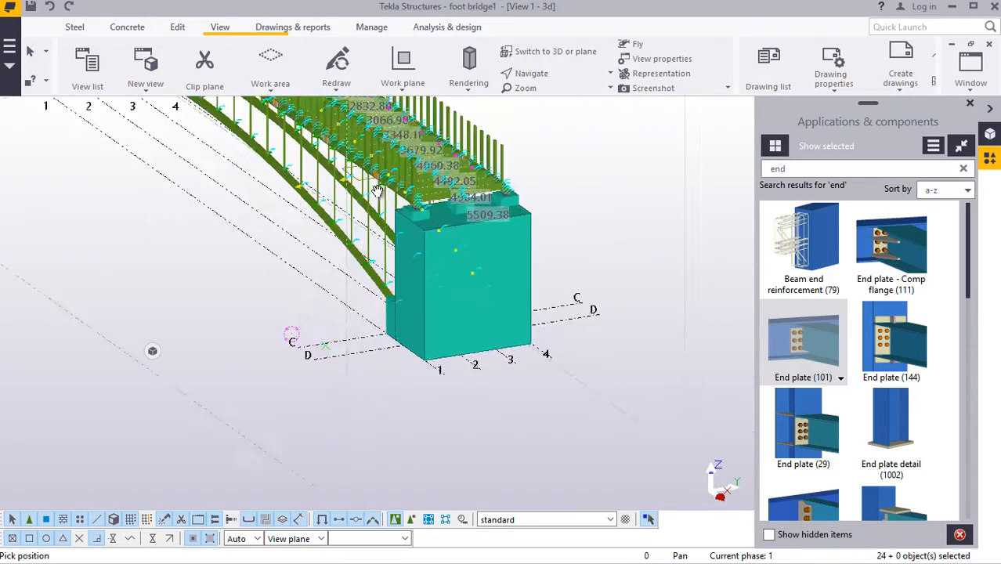
scroll(377, 192, up, 6)
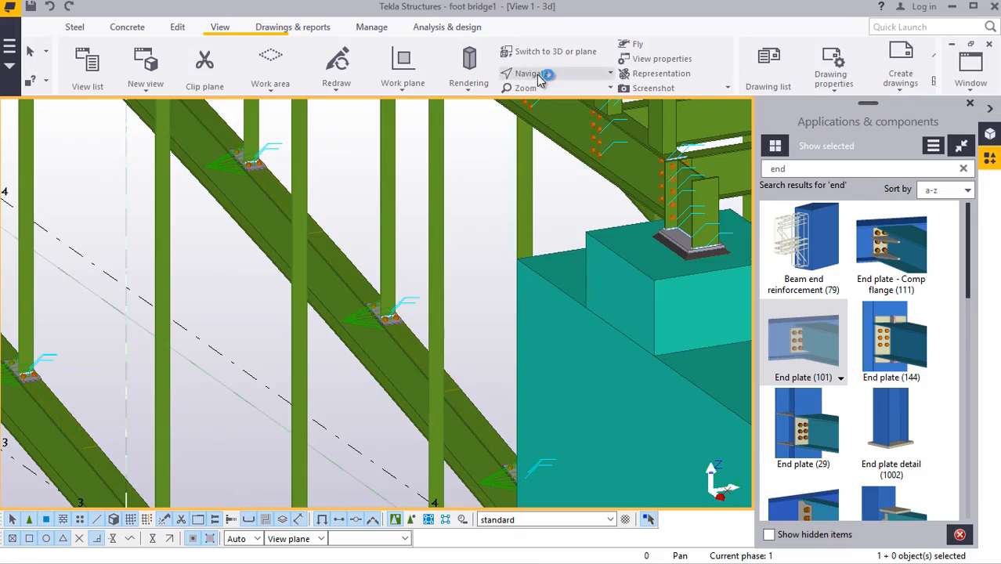
- Examine the post connections to the deck and lower beams, including the bolted end plate at a post's base
ctrl+middle_drag(401, 339, 344, 295)
scroll(411, 328, up, 5)
ctrl+middle_drag(470, 345, 432, 269)
scroll(558, 284, down, 3)
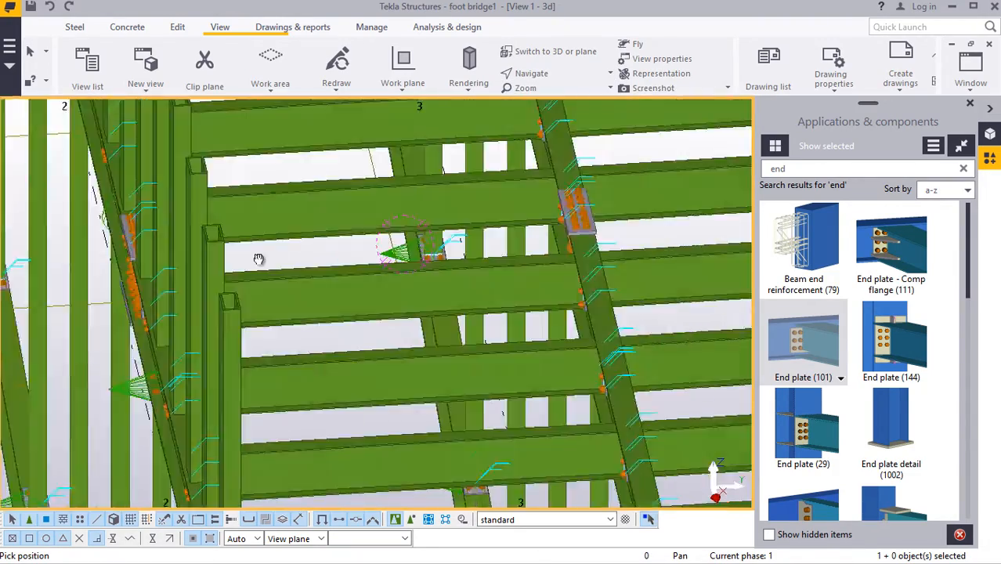
ctrl+middle_drag(259, 259, 171, 250)
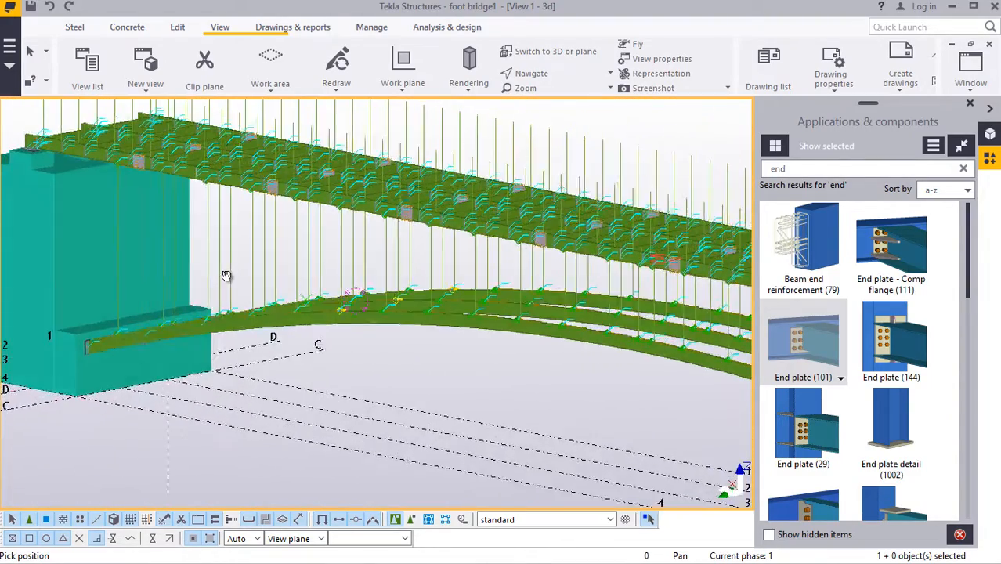
scroll(203, 250, up, 8)
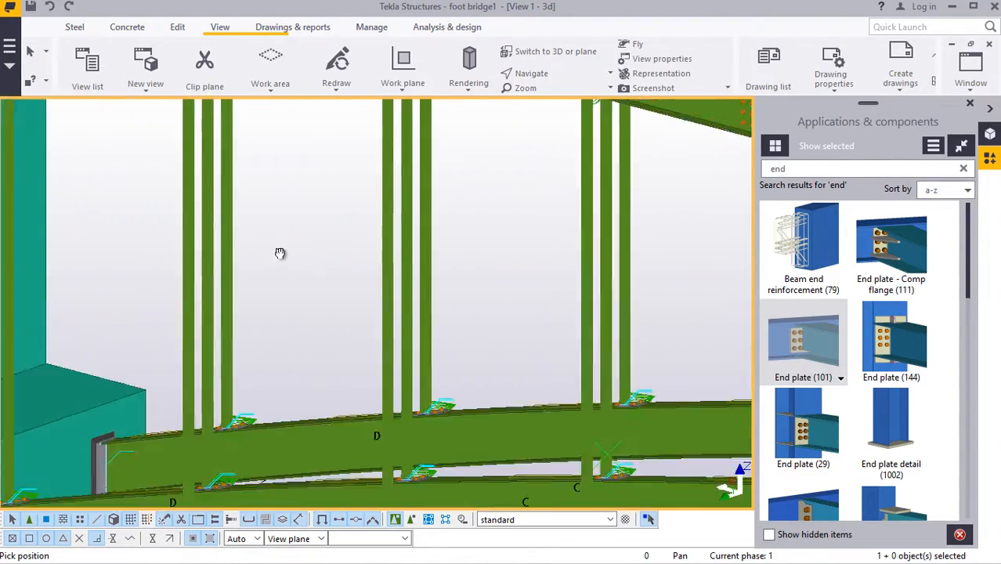
scroll(295, 323, down, 10)
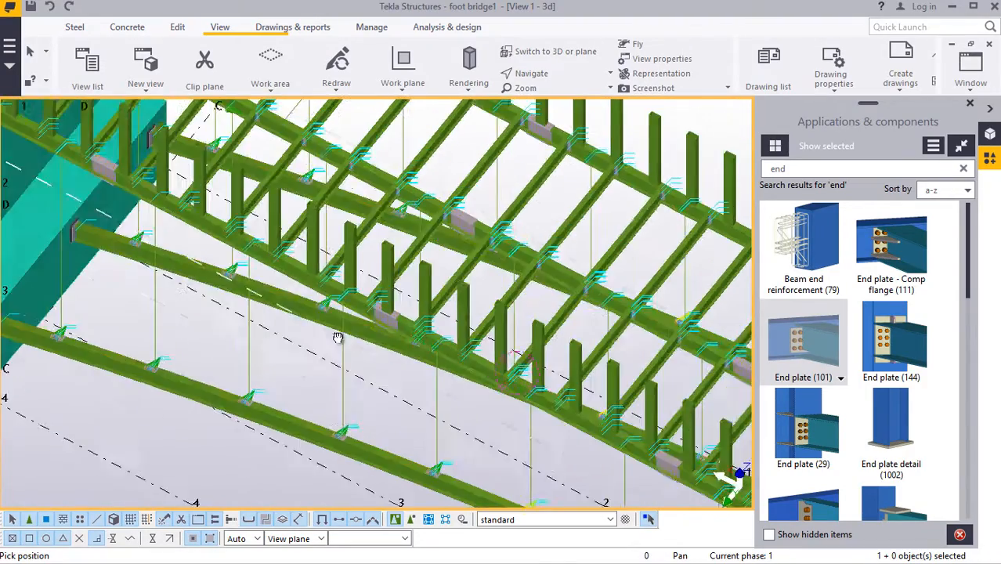
scroll(270, 370, up, 10)
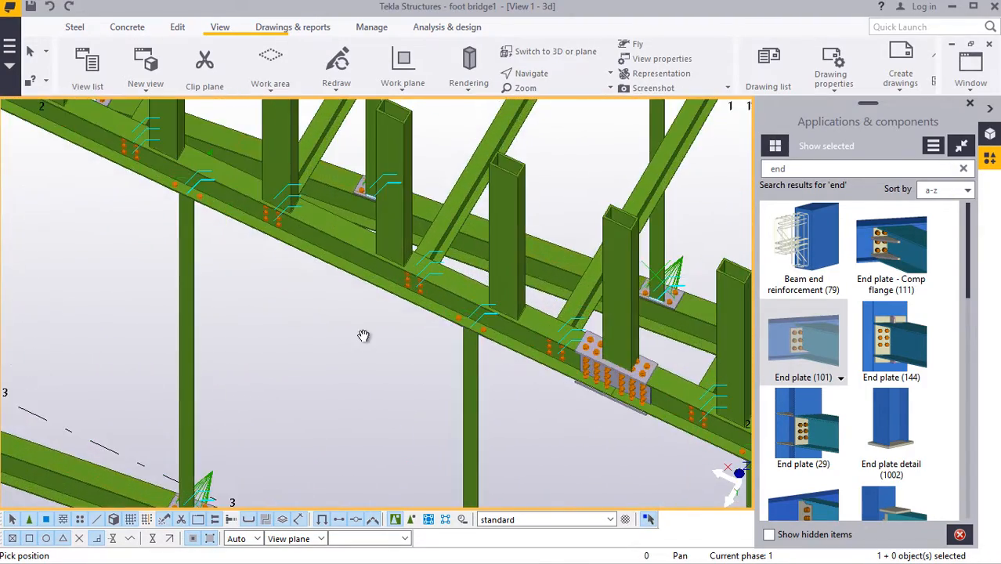
scroll(264, 278, down, 6)
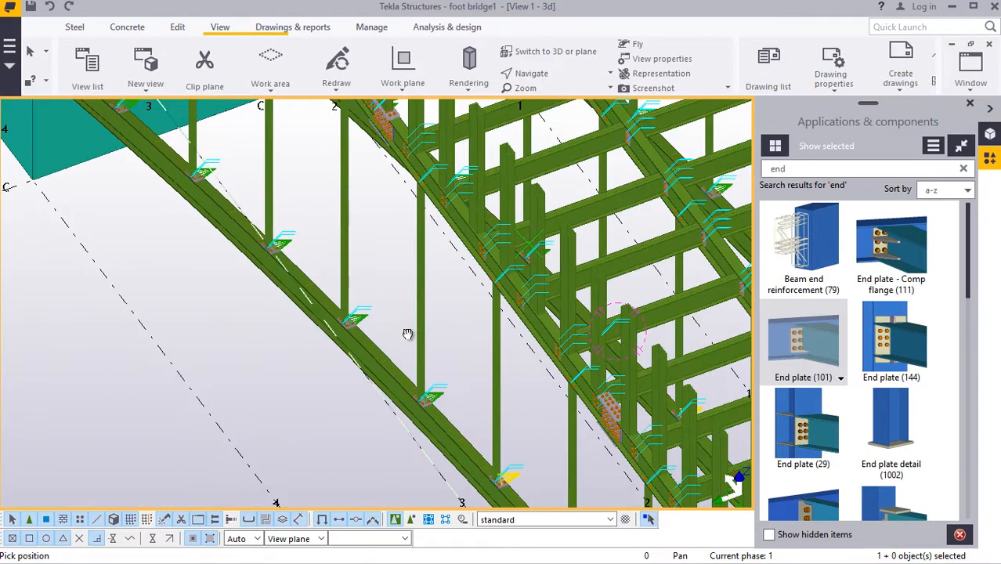
scroll(398, 385, up, 10)
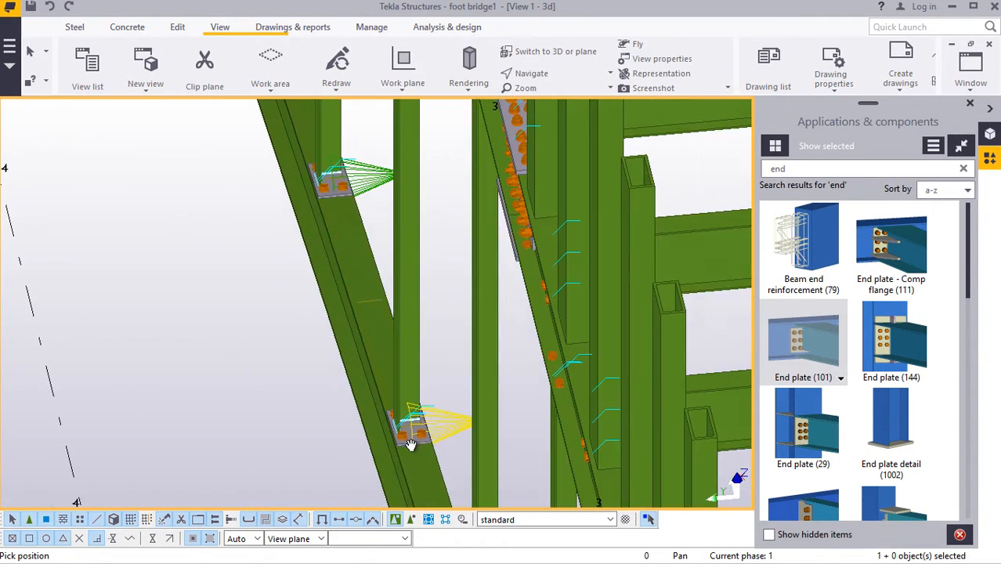
scroll(401, 439, up, 2)
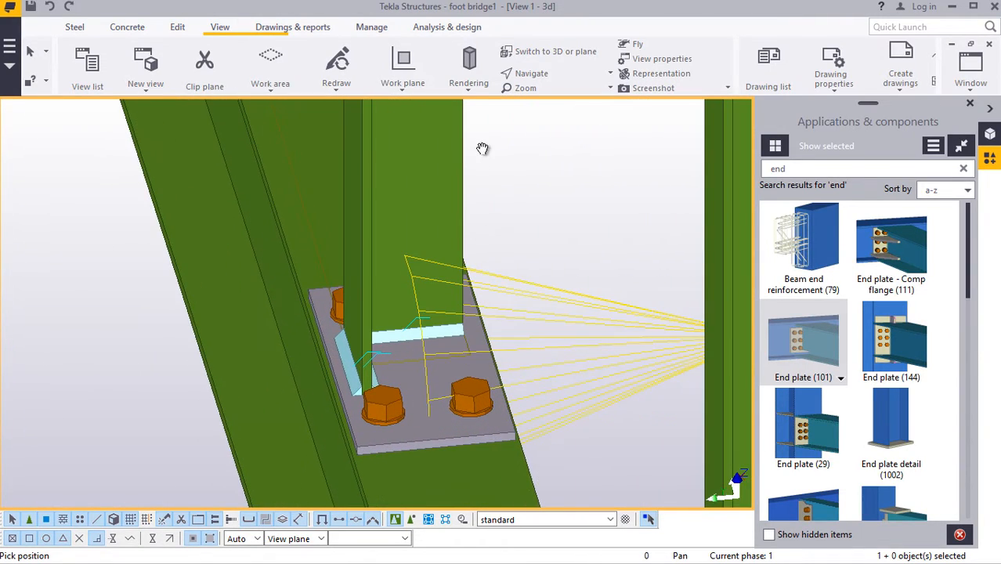
- Set the bolt standard of the end plate (101) connection at the inspected post's base to HSFG-XOX and apply it
click(539, 73)
click(538, 98)
drag(411, 383, 608, 251)
scroll(385, 445, up, 2)
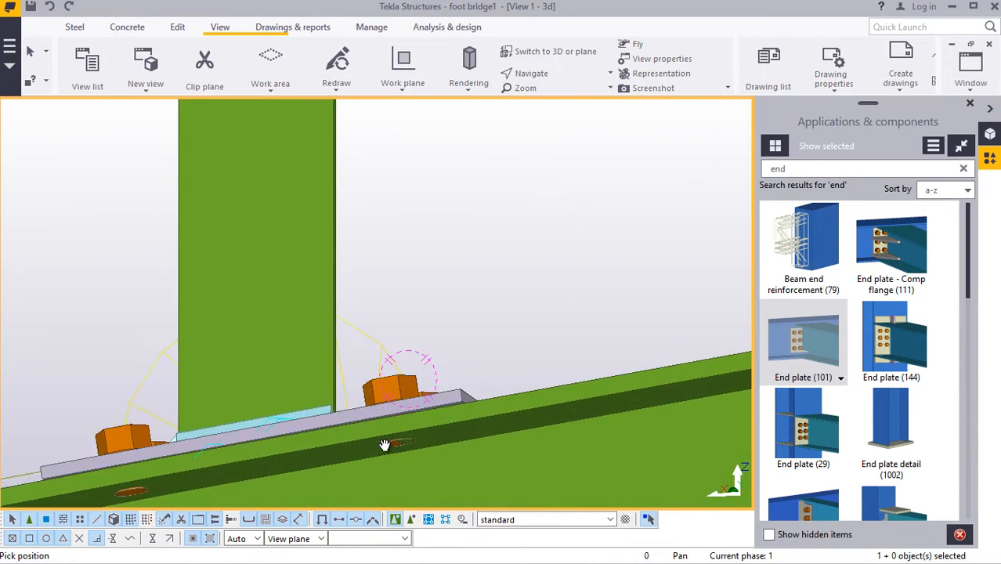
right_click(468, 224)
click(495, 231)
scroll(404, 383, up, 3)
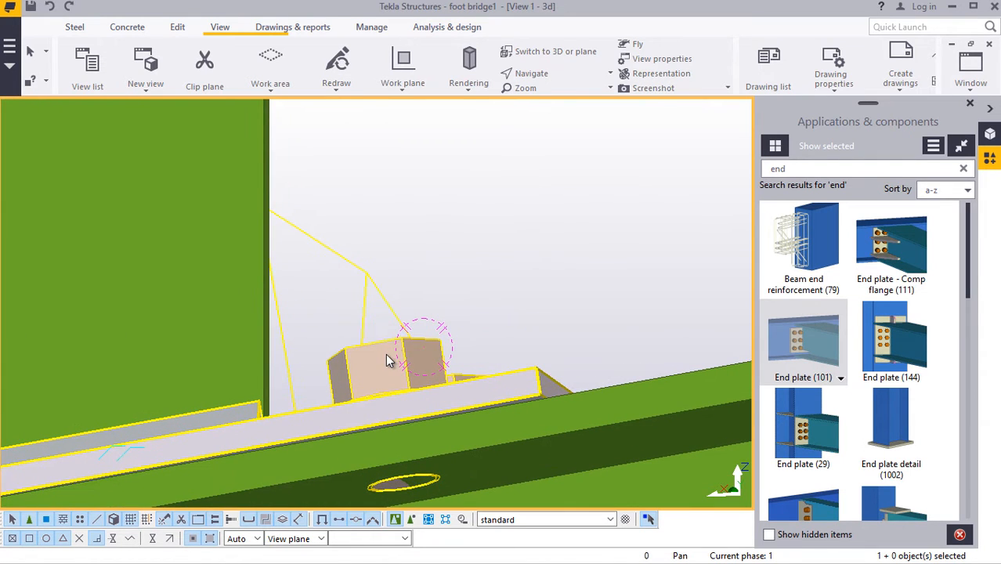
double_click(386, 352)
click(660, 127)
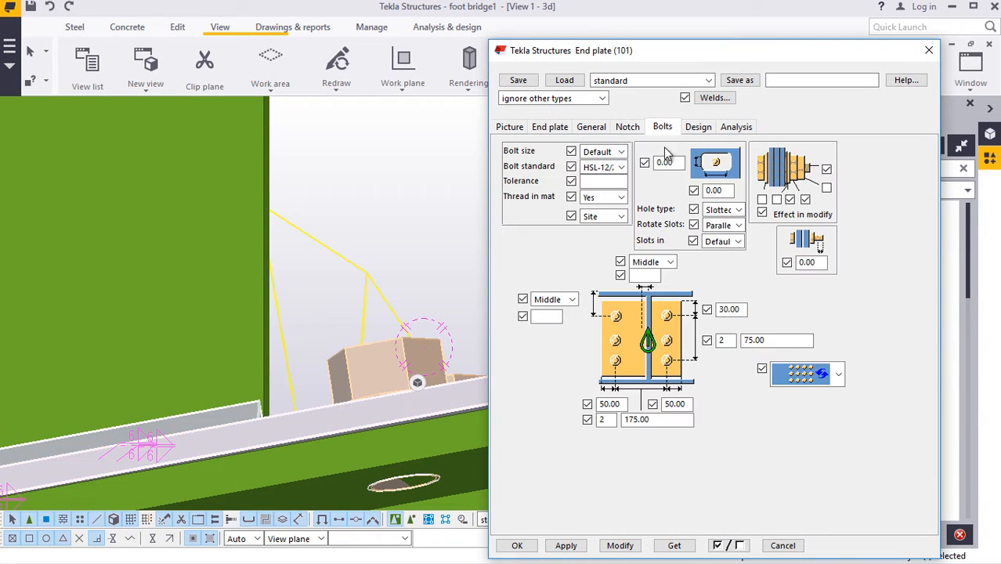
click(620, 167)
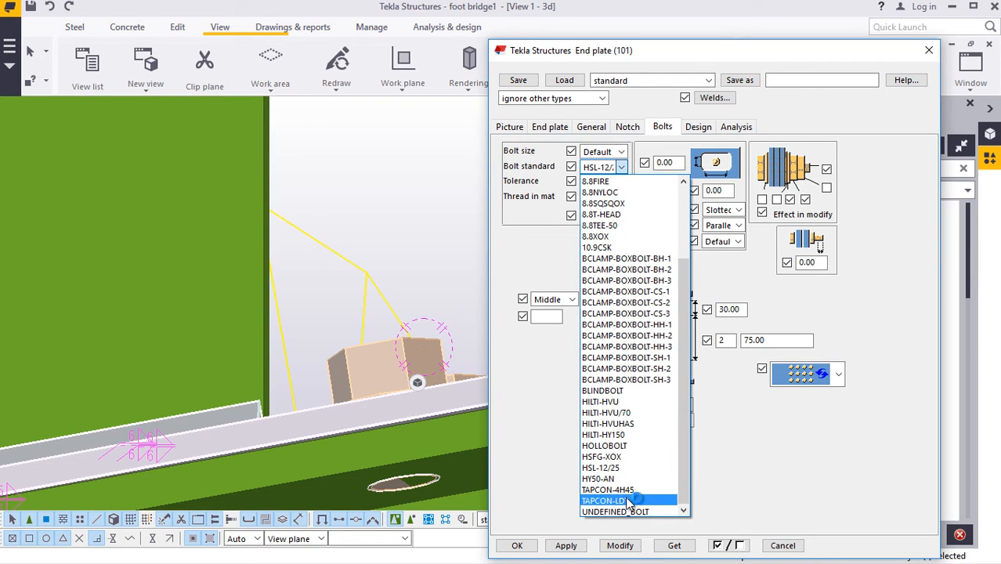
click(603, 456)
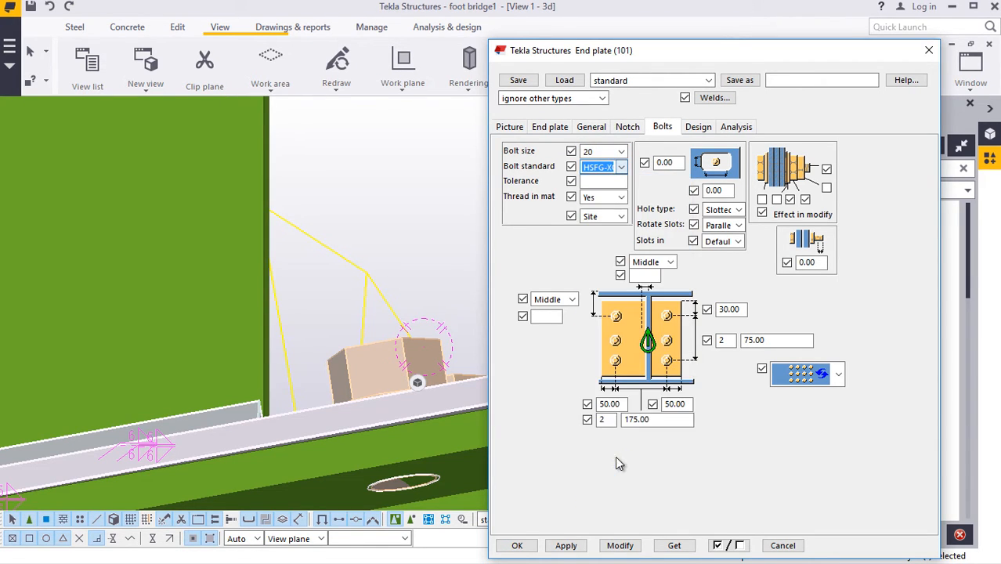
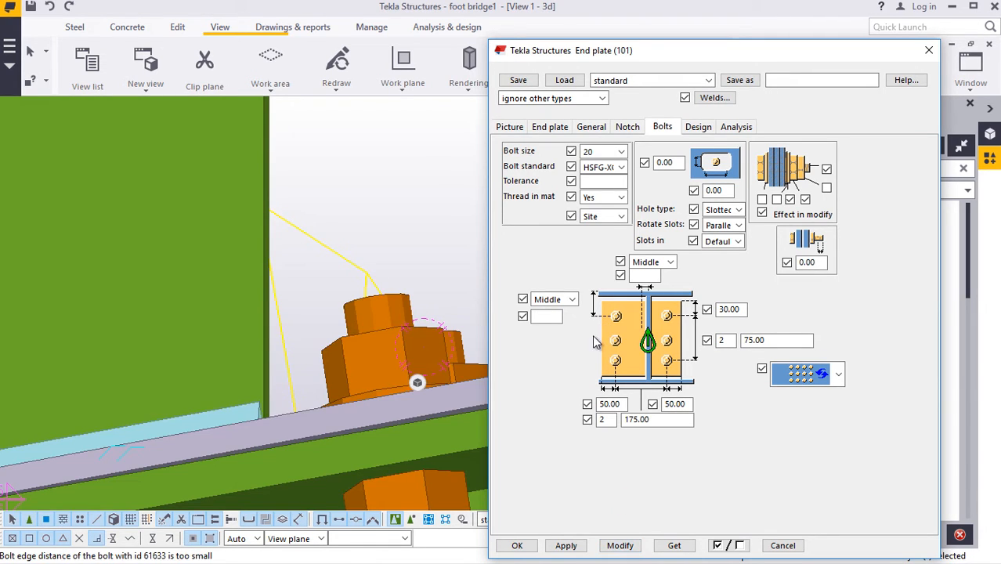
click(517, 545)
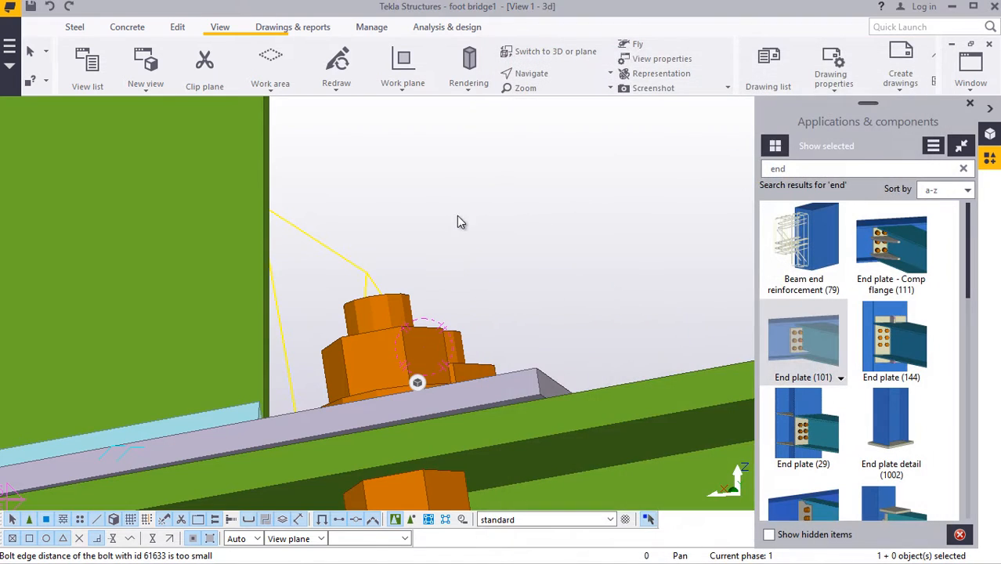
- Inspect the modified base connection and compare it with the end plates at the other post bases along the lower beams
scroll(474, 235, down, 4)
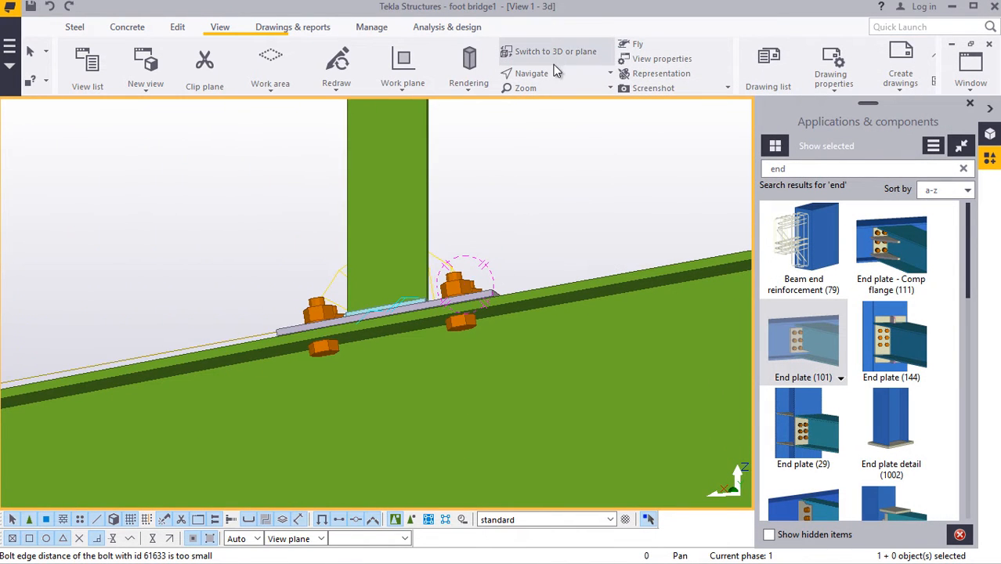
click(550, 76)
click(551, 94)
drag(458, 280, 481, 371)
scroll(447, 332, down, 5)
scroll(445, 314, down, 5)
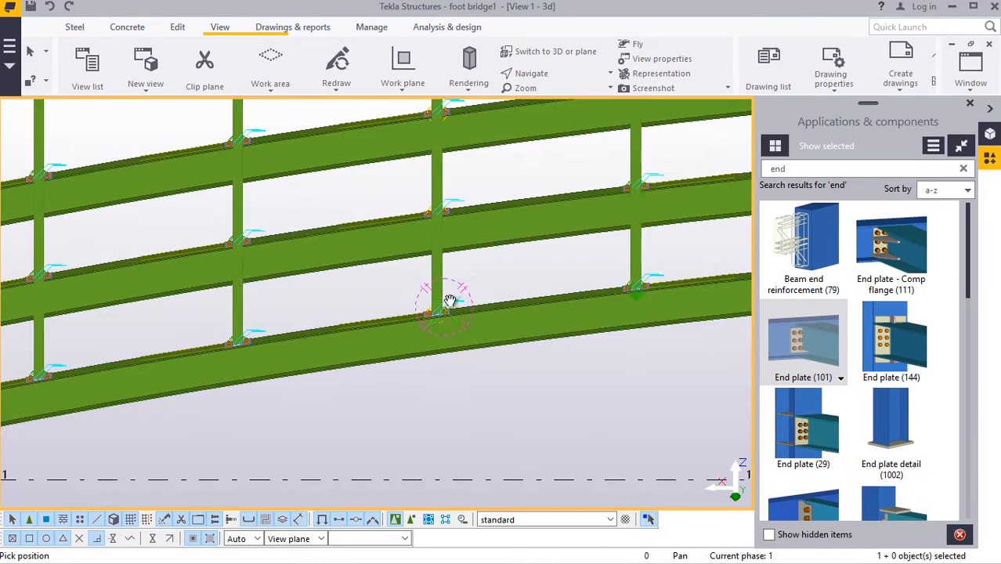
drag(486, 248, 430, 258)
scroll(541, 217, up, 3)
scroll(526, 225, up, 5)
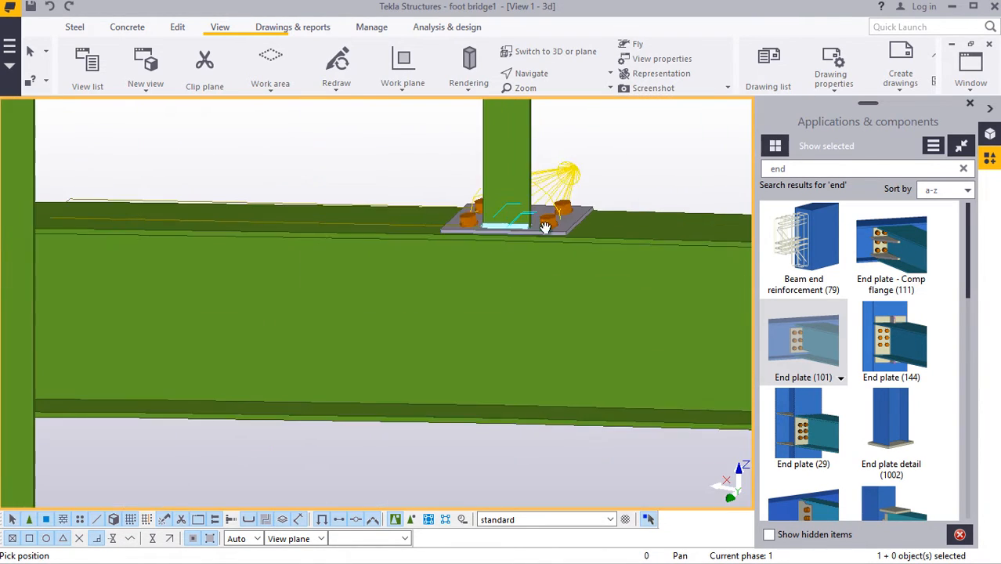
scroll(489, 286, down, 5)
scroll(495, 278, down, 5)
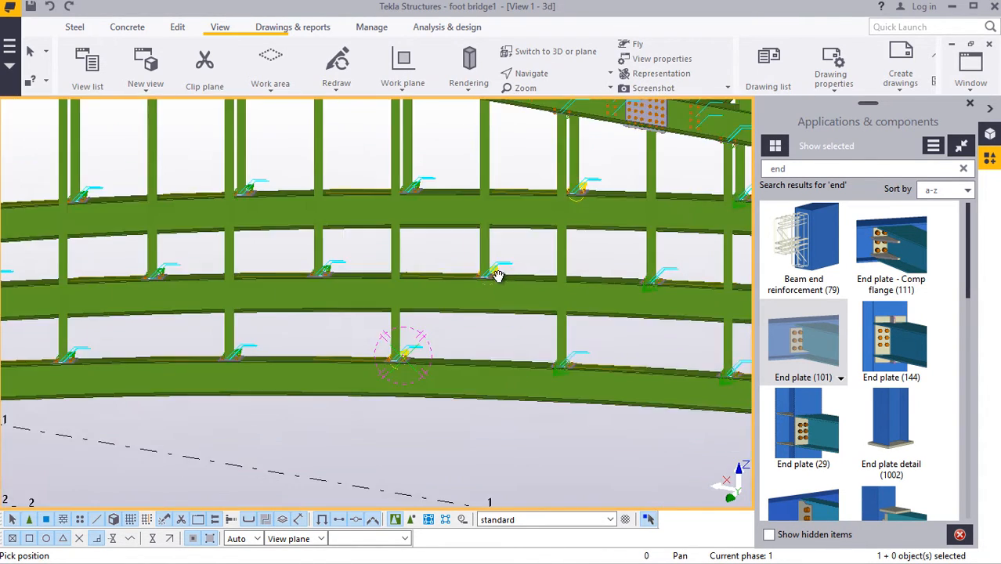
ctrl+middle_drag(504, 239, 541, 260)
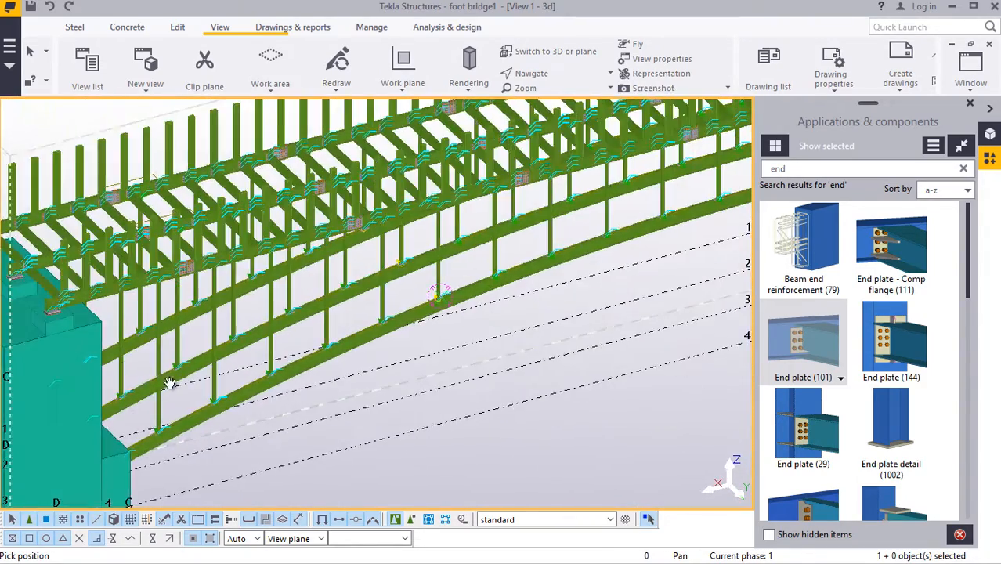
scroll(163, 370, up, 7)
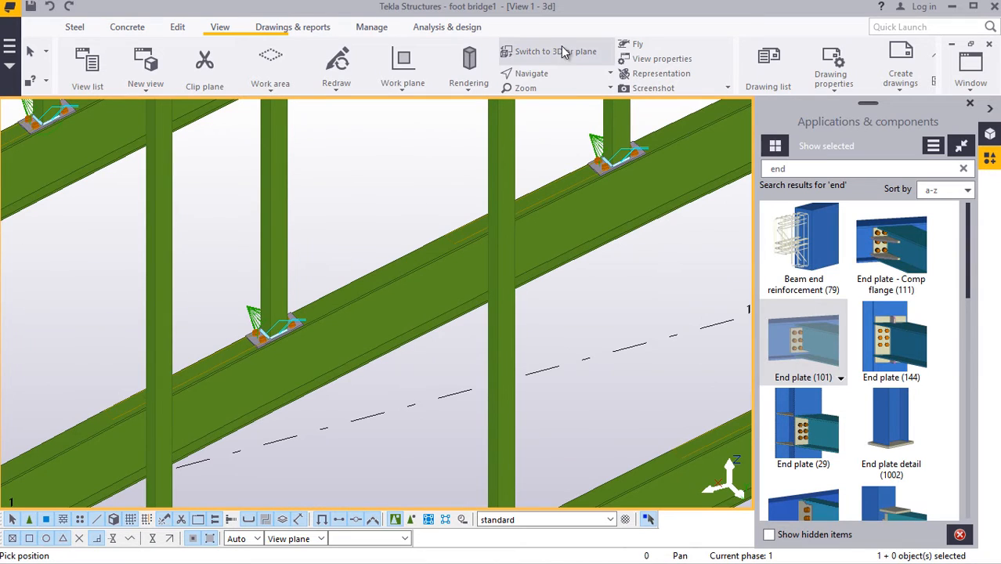
- Switch the bridge from the 3D view to plan view and inspect the middle deck beam between grids 2 and 3
click(561, 50)
scroll(281, 350, up, 3)
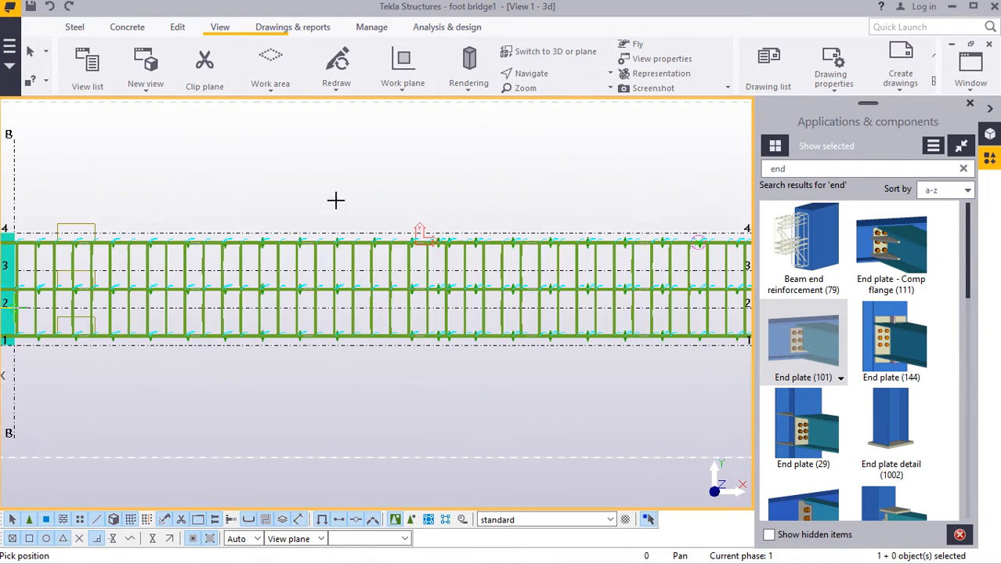
right_click(348, 164)
click(393, 172)
scroll(363, 276, up, 6)
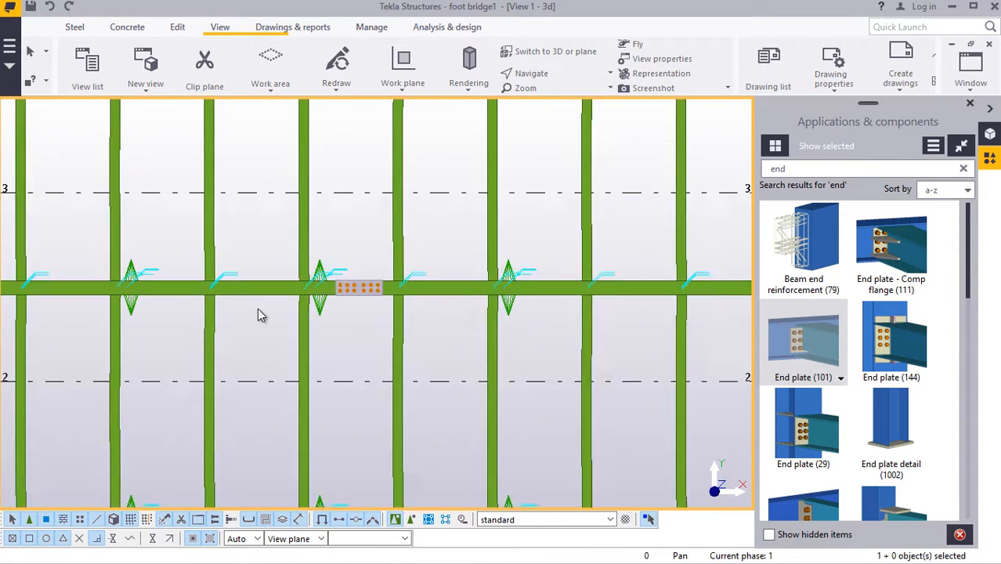
- Redraw the plan view and examine the deck beams, splices and column bases from mid-span to the support beside grid A
scroll(331, 283, up, 5)
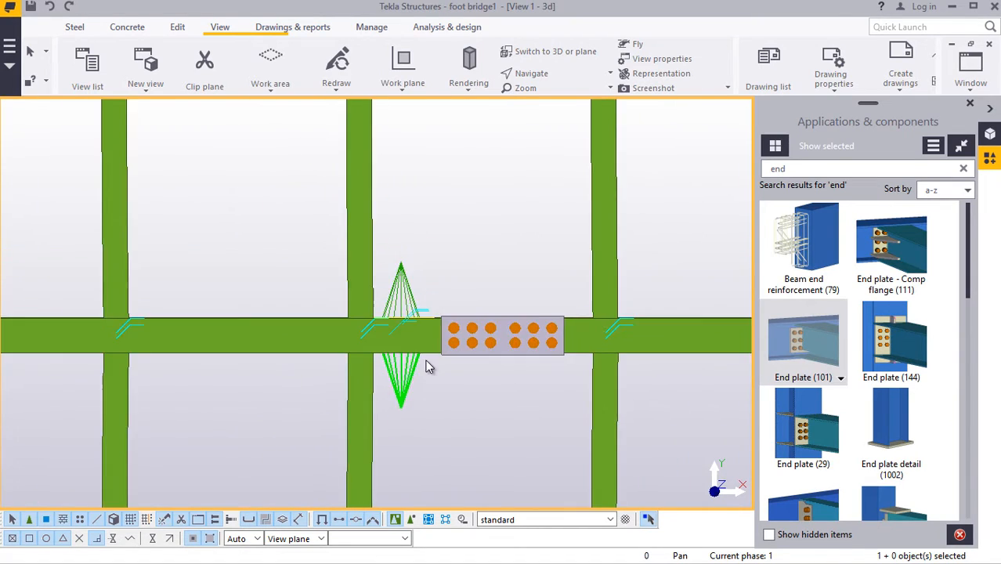
scroll(429, 366, down, 10)
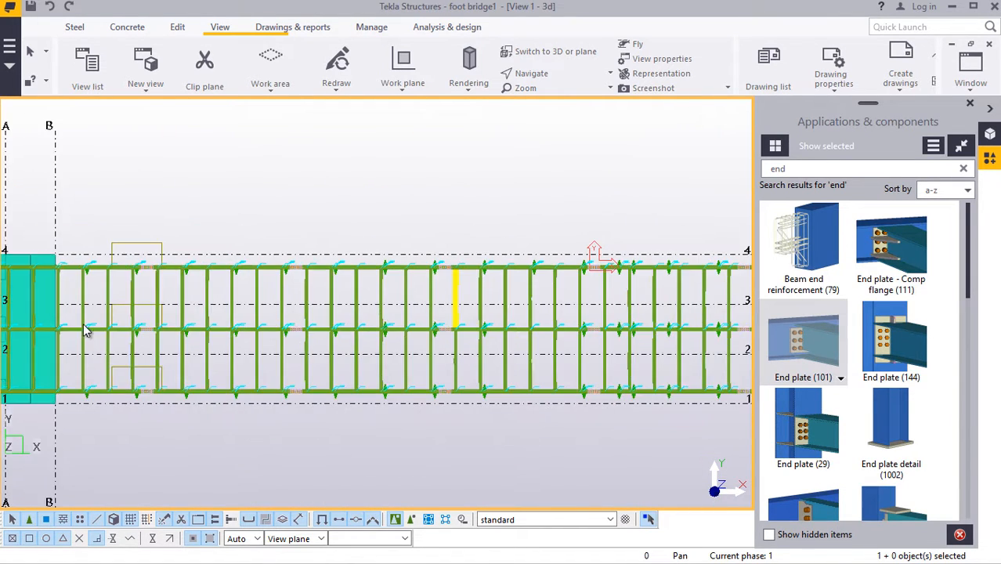
scroll(86, 330, up, 4)
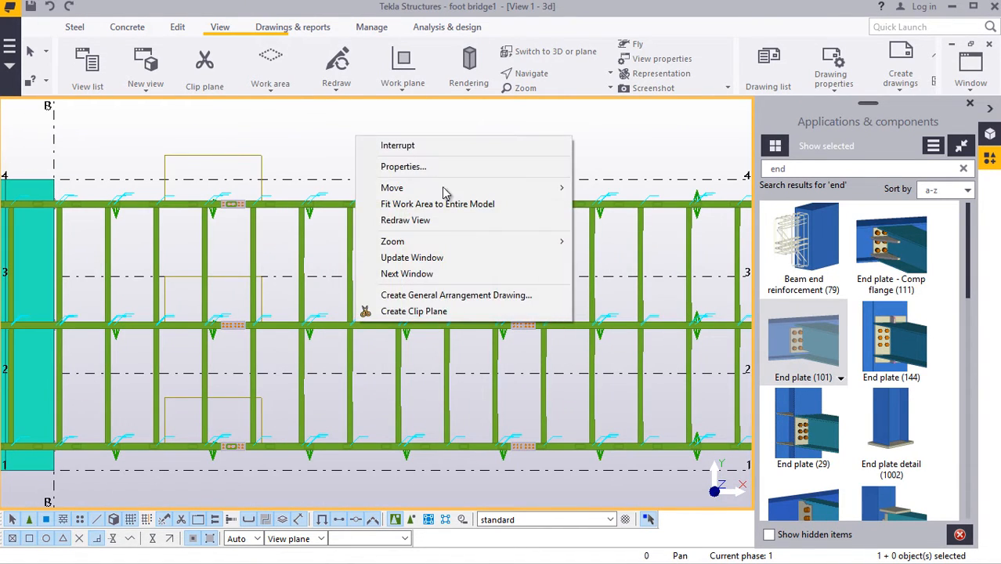
click(429, 226)
scroll(85, 349, up, 4)
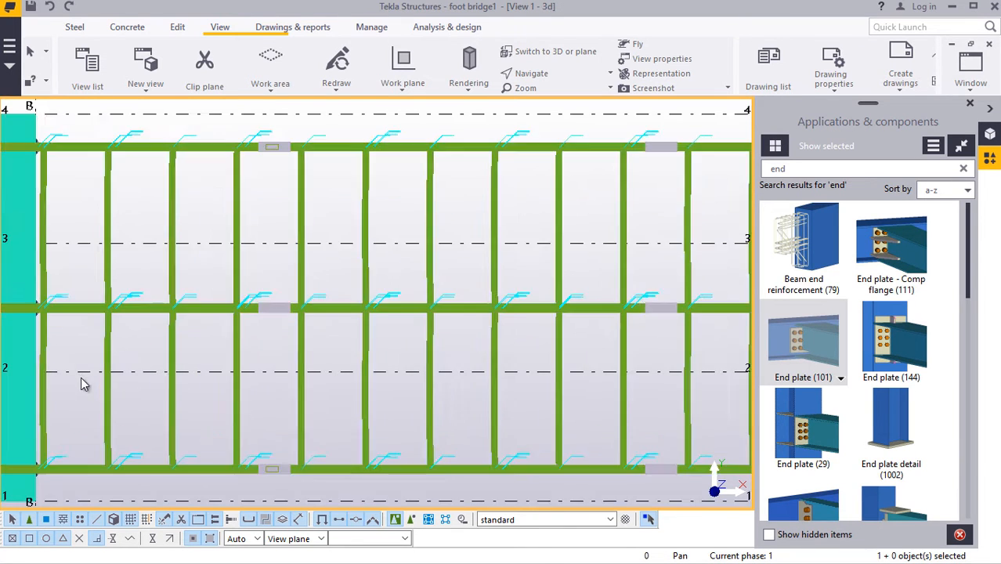
scroll(374, 348, down, 4)
scroll(56, 329, up, 8)
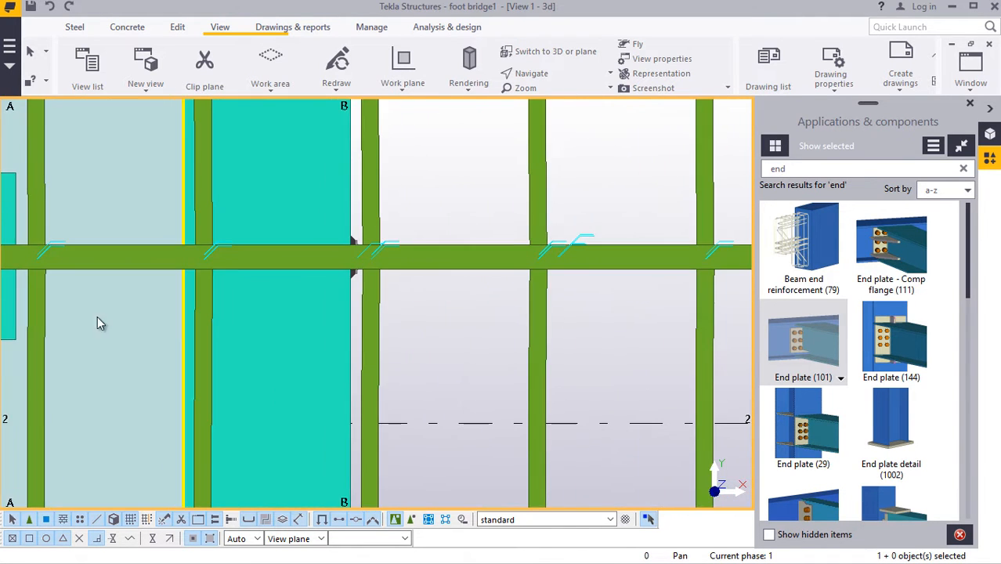
scroll(416, 341, down, 4)
scroll(275, 242, up, 3)
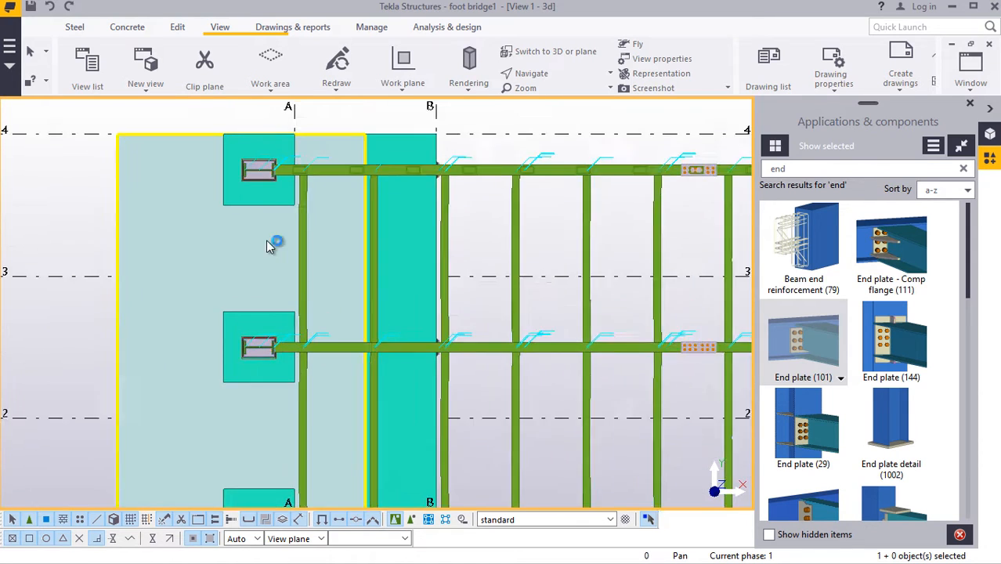
scroll(285, 147, up, 3)
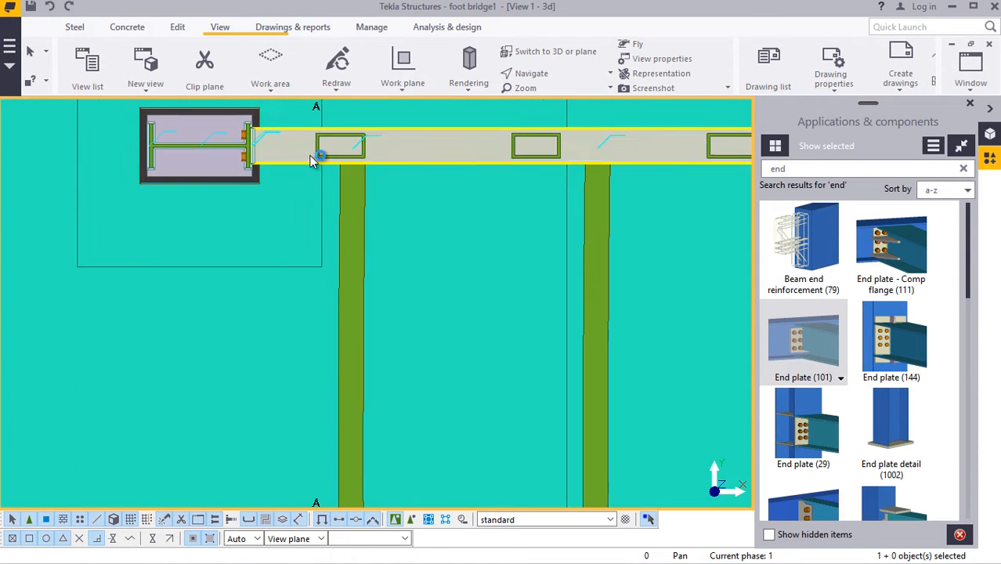
scroll(242, 217, down, 6)
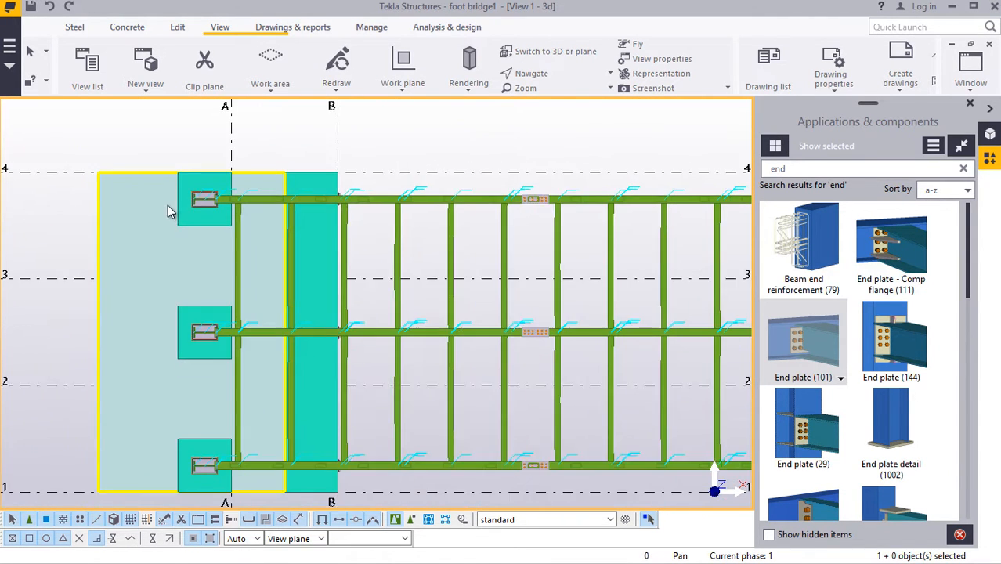
- Switch the bridge back to the 3D view and close the list of applications and components
click(569, 59)
scroll(175, 364, up, 6)
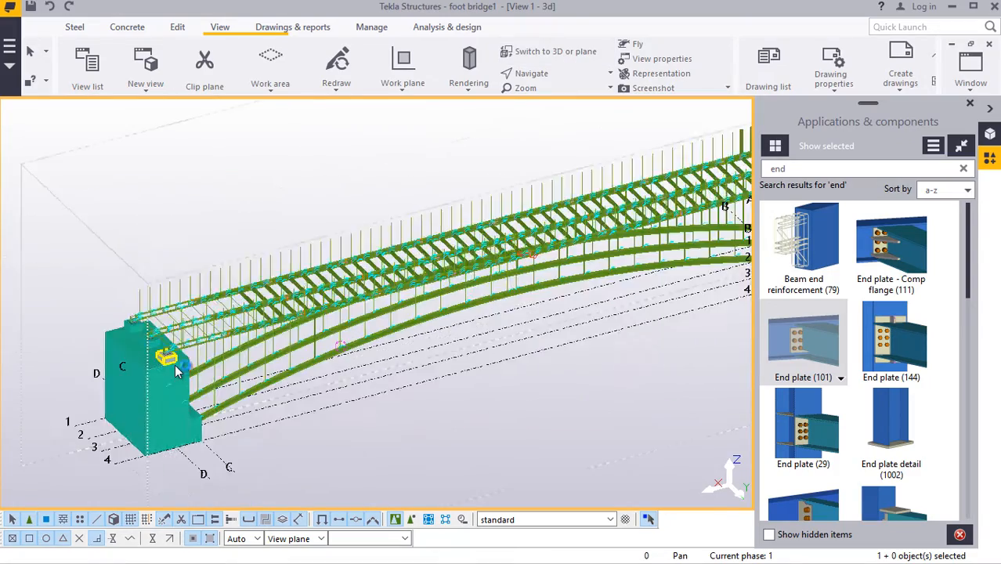
scroll(304, 356, up, 4)
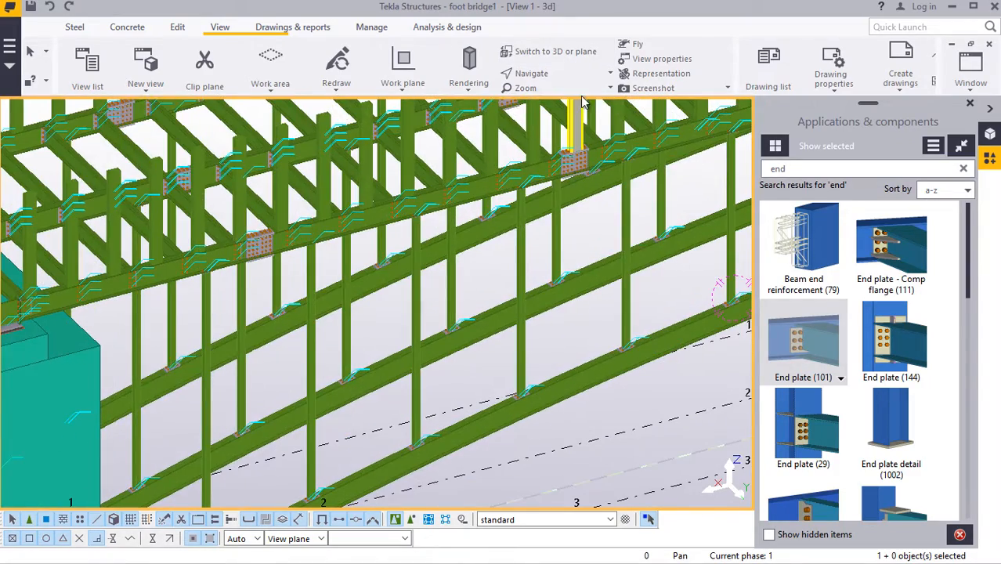
click(969, 104)
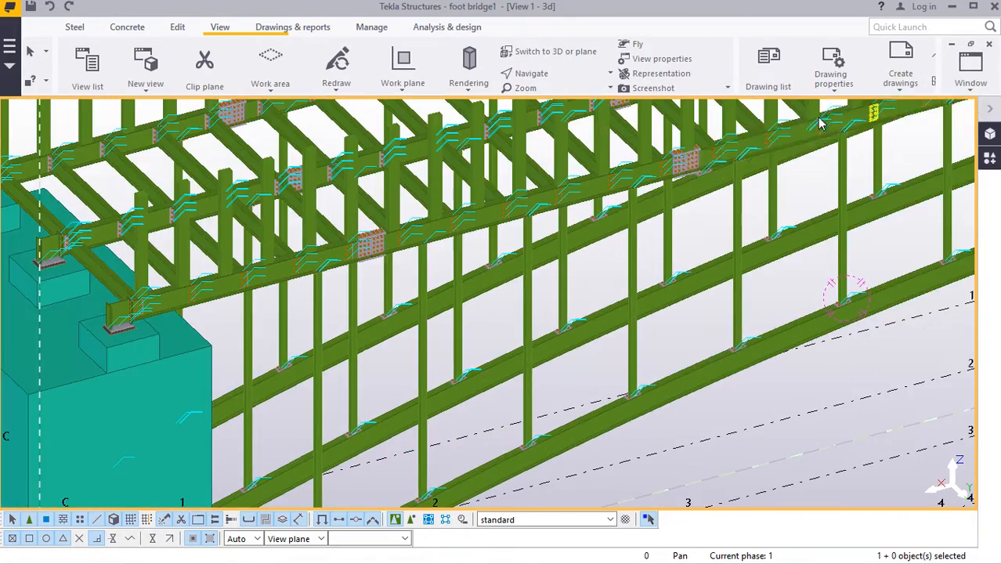
- Examine the end plates at the post bases along the lower beams from several angles, including a close-up near the support
click(549, 76)
click(550, 94)
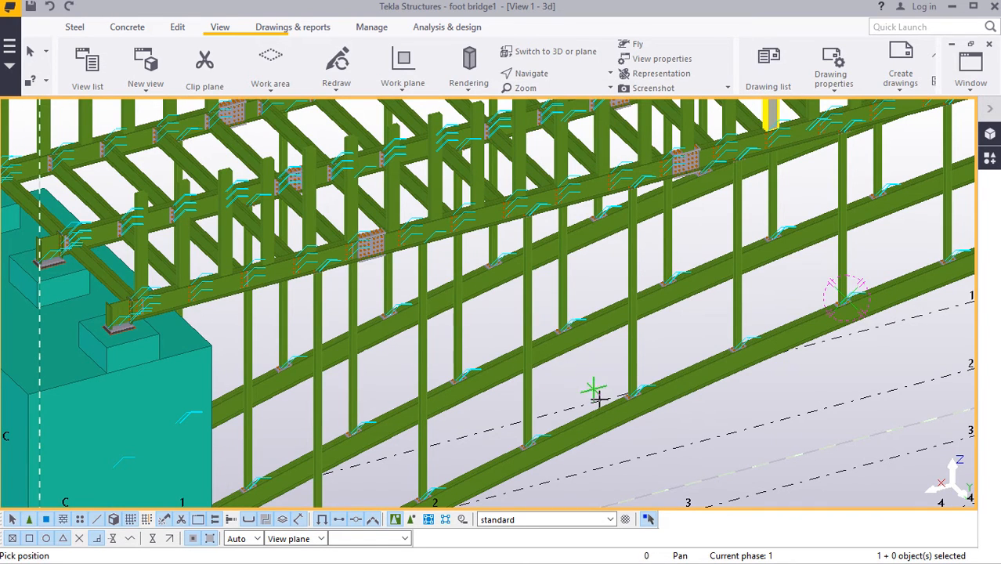
click(599, 399)
mouse_move(611, 404)
mouse_down()
mouse_move(491, 381)
mouse_move(589, 129)
mouse_up()
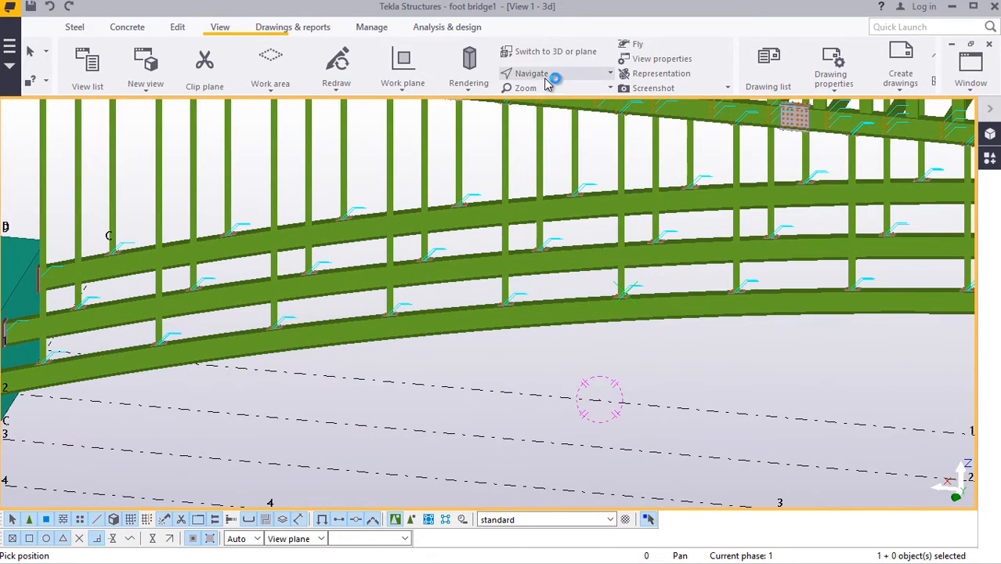
mouse_move(514, 307)
mouse_down()
mouse_move(367, 320)
mouse_move(357, 342)
mouse_move(467, 246)
mouse_up()
scroll(485, 290, up, 10)
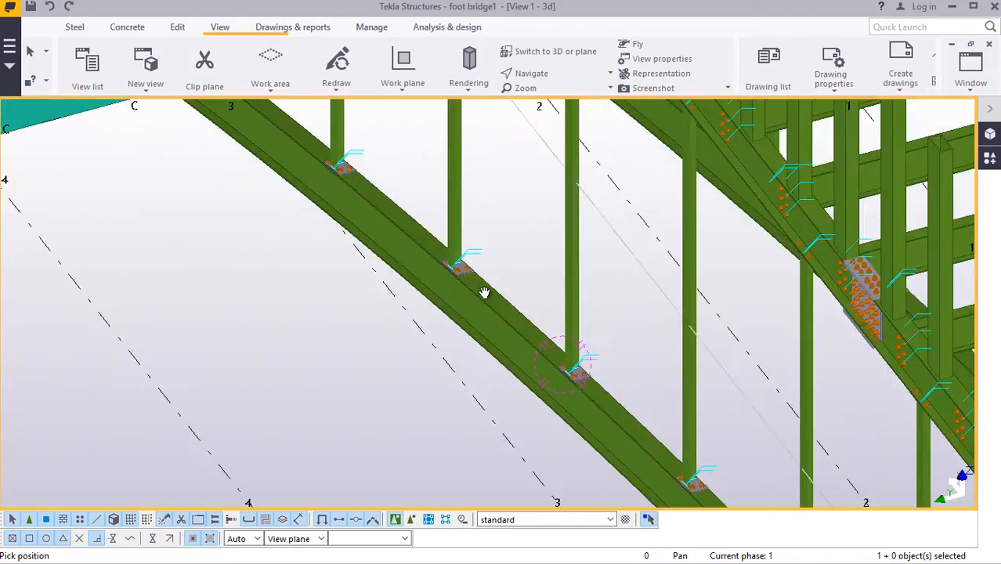
scroll(515, 305, down, 5)
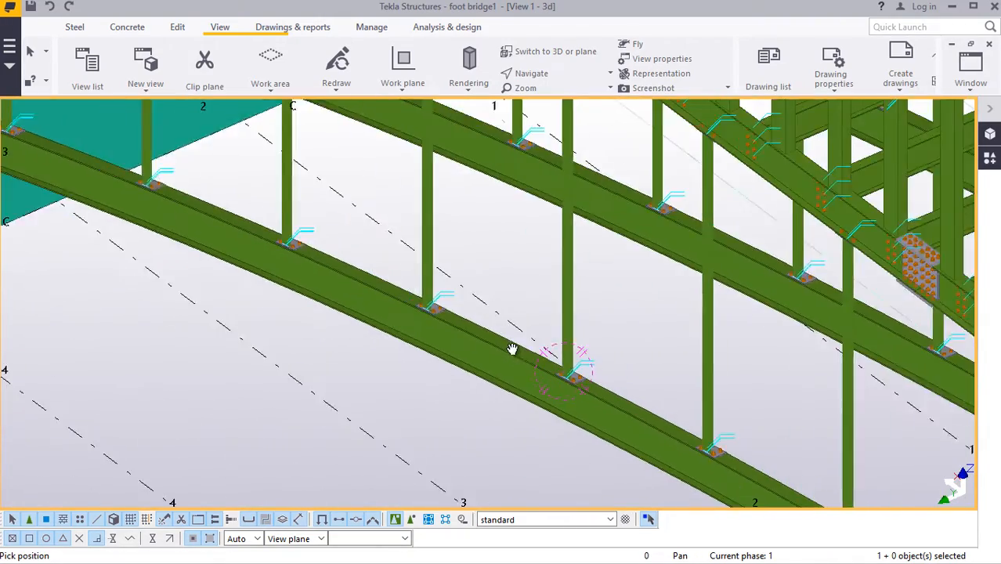
scroll(406, 277, up, 4)
drag(497, 360, 602, 241)
scroll(587, 245, down, 5)
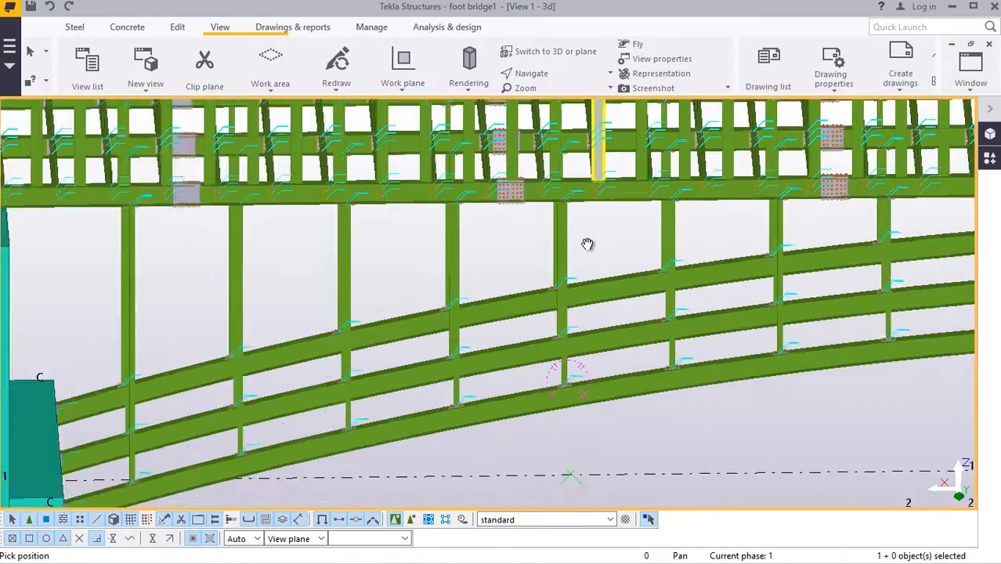
ctrl+middle_drag(364, 280, 409, 244)
scroll(278, 409, up, 1)
scroll(278, 409, up, 8)
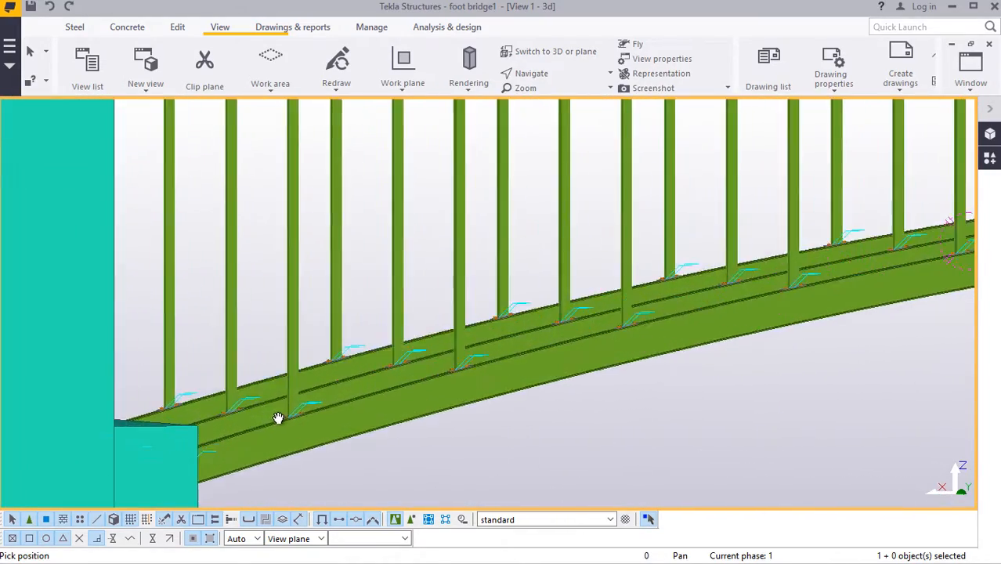
scroll(318, 394, up, 2)
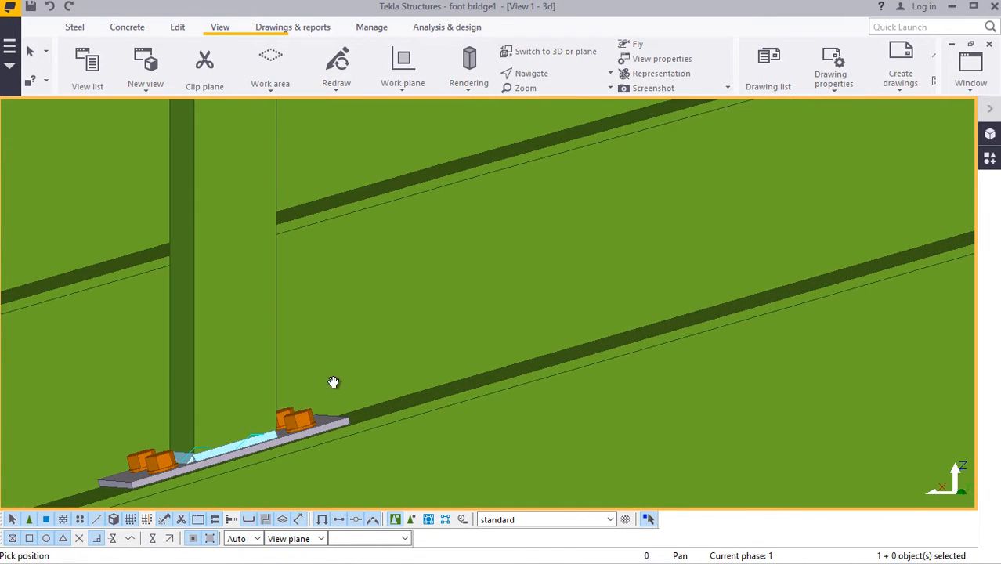
- Make the Grid 1 elevation view visible alongside the 3D view and end the running command
click(971, 90)
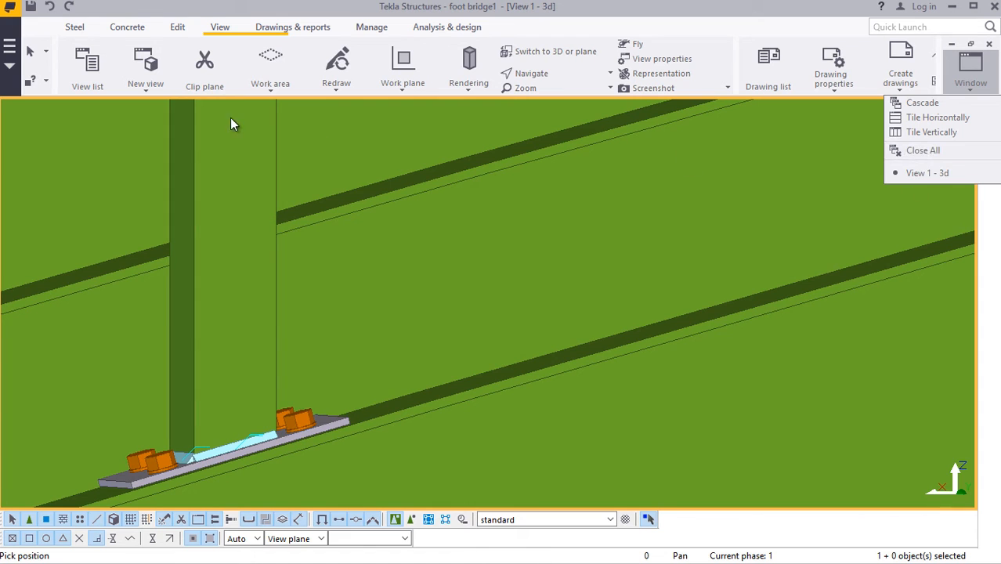
click(94, 84)
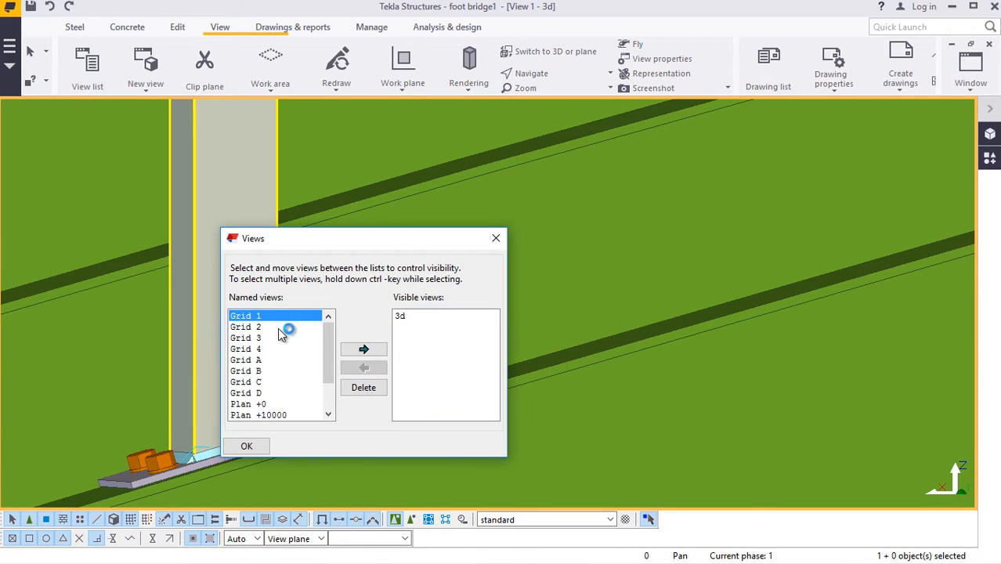
click(364, 349)
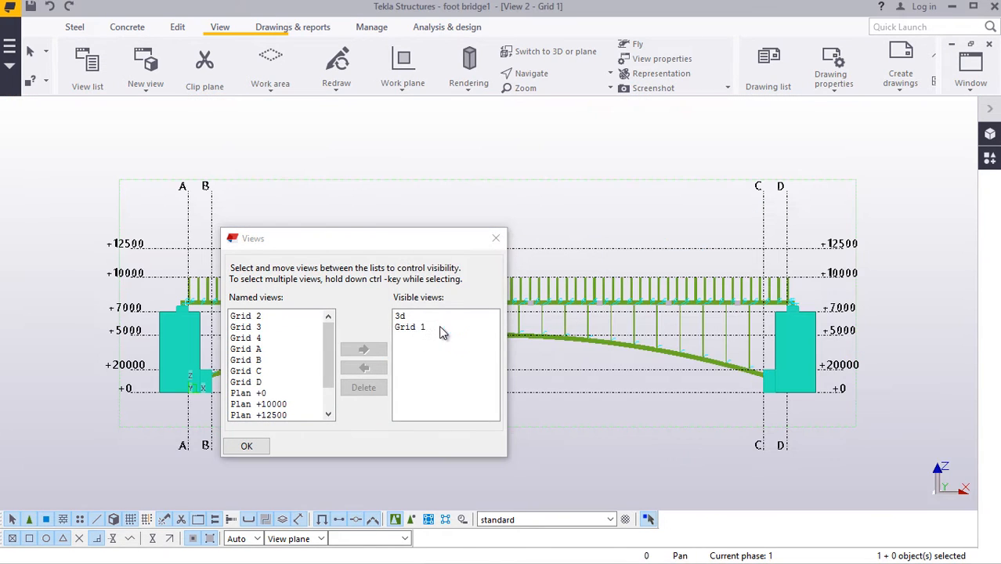
click(262, 447)
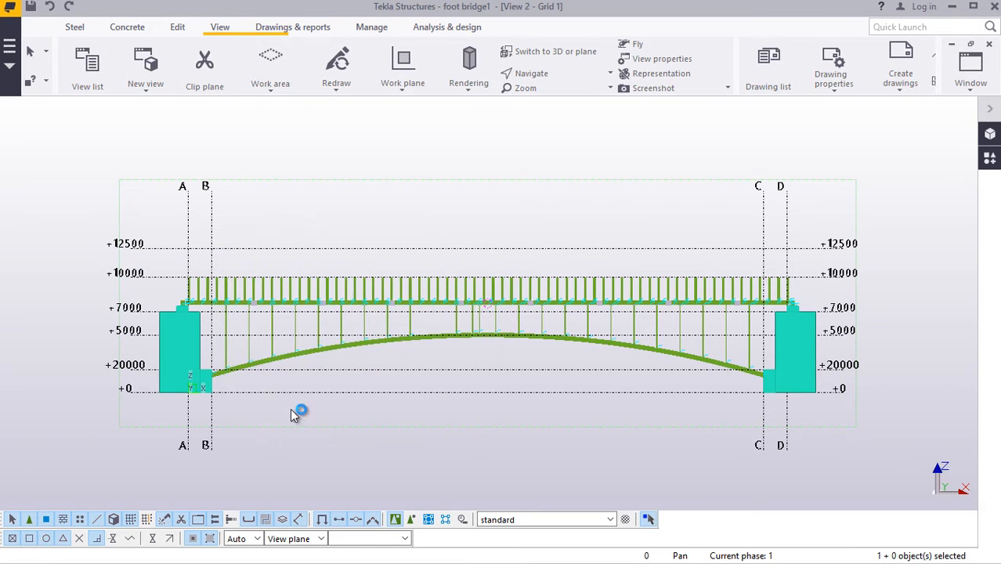
right_click(474, 184)
click(505, 190)
- Inspect the first post's bolted base connection near grid B and the neighbouring posts in the Grid 1 elevation
scroll(172, 380, up, 5)
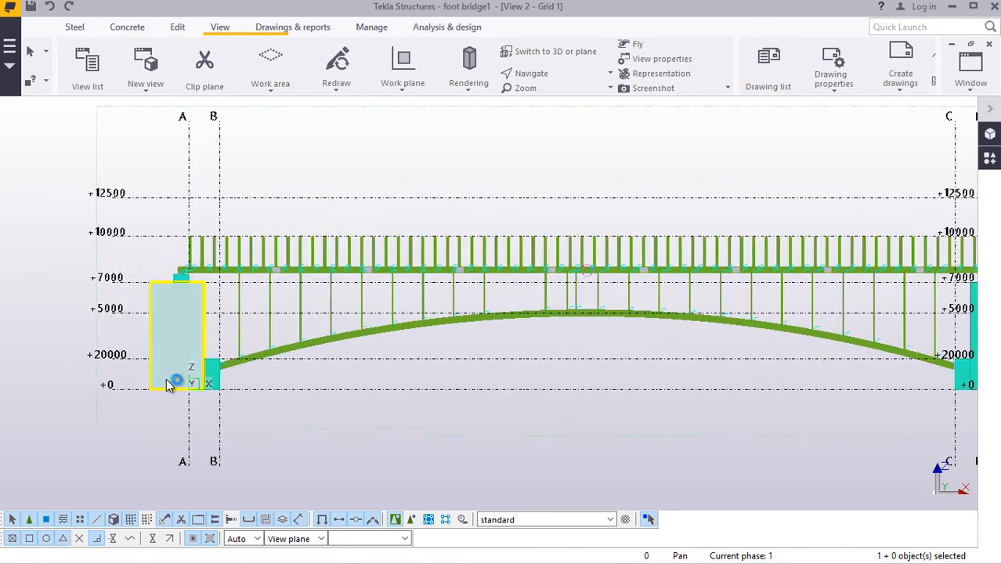
scroll(306, 361, up, 8)
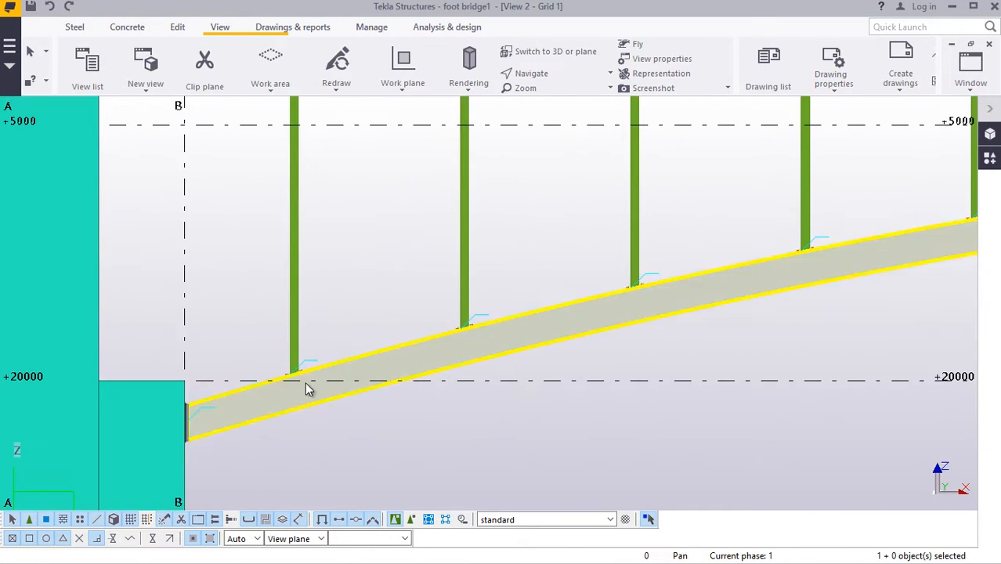
scroll(306, 361, up, 6)
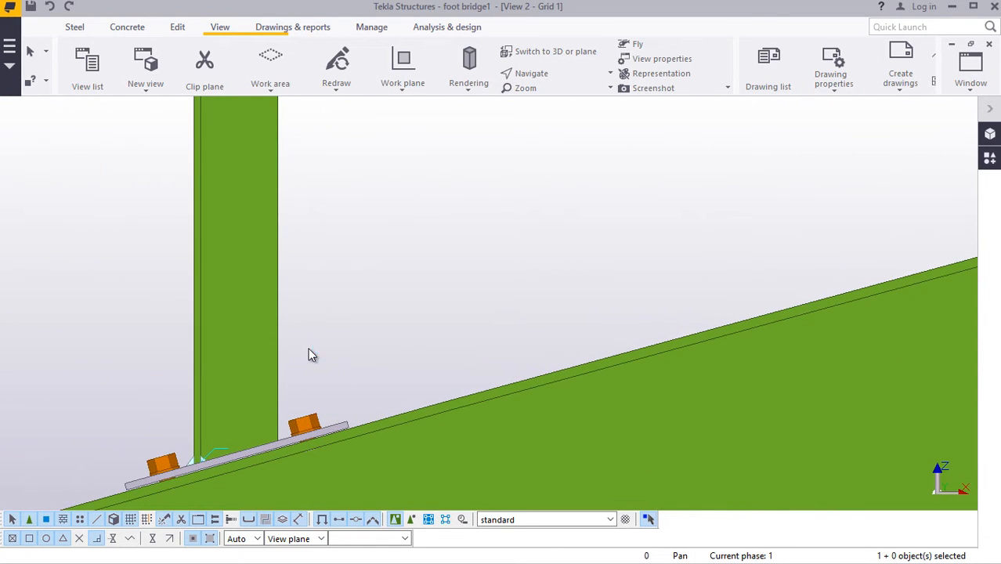
scroll(252, 432, down, 12)
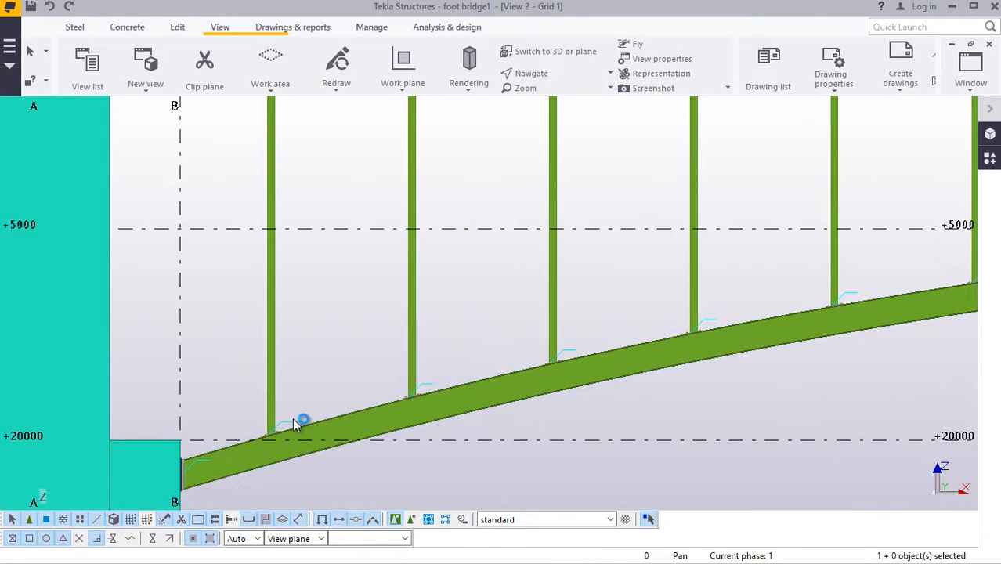
scroll(306, 430, down, 1)
scroll(369, 239, up, 4)
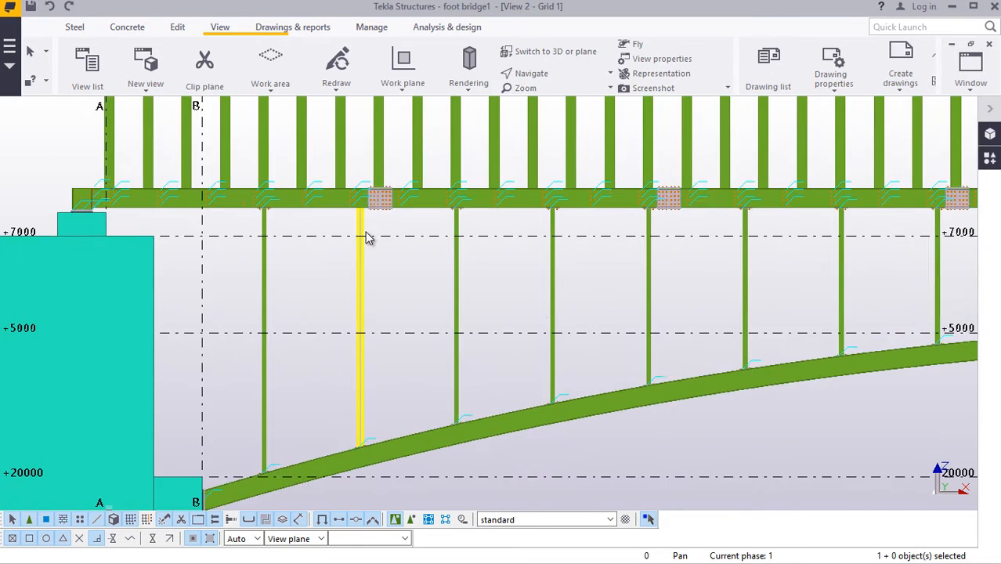
- Open the beam properties of the second post from grid B and accept them with profile RSA100*100*8 and material S275
scroll(368, 237, up, 1)
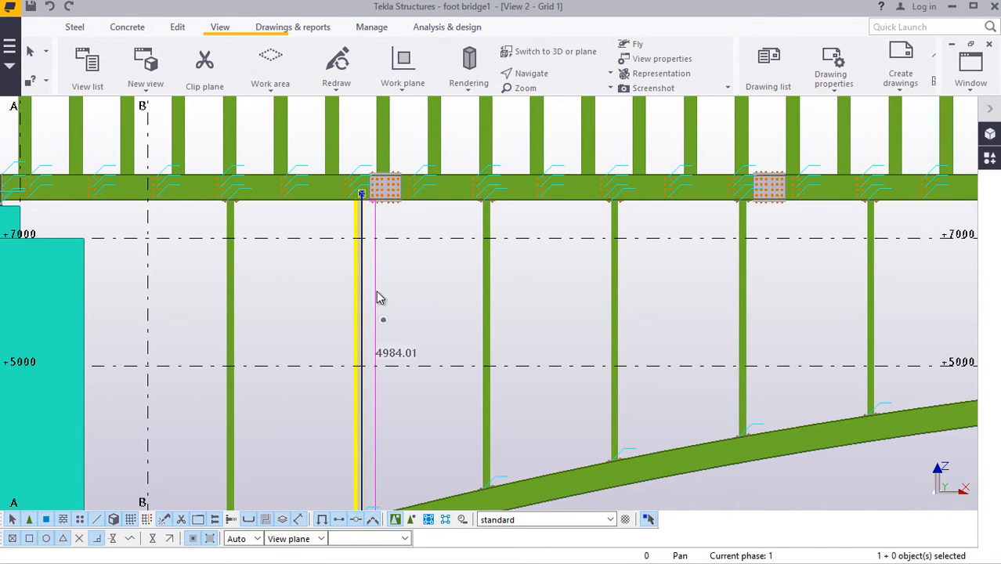
double_click(377, 297)
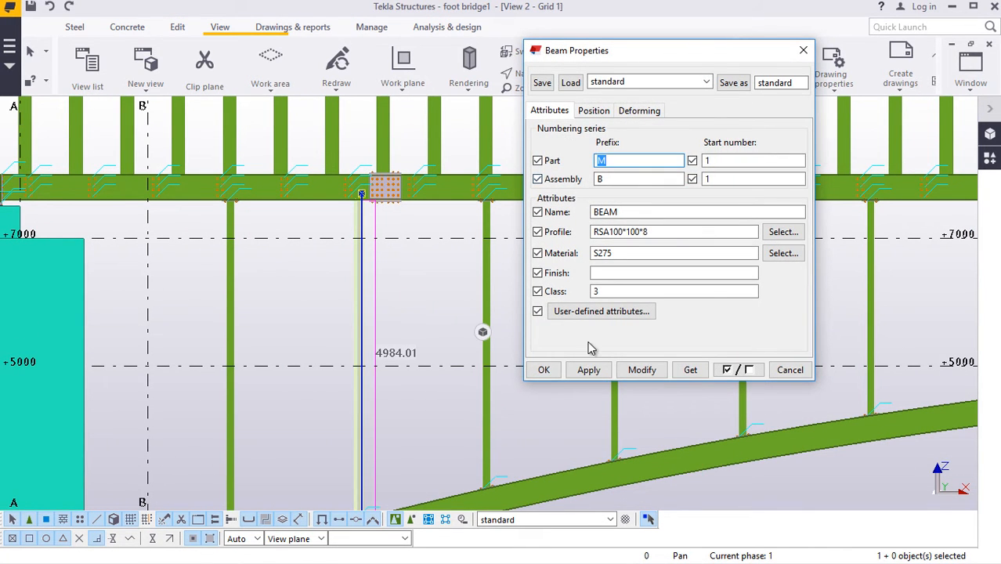
click(544, 371)
scroll(549, 325, down, 3)
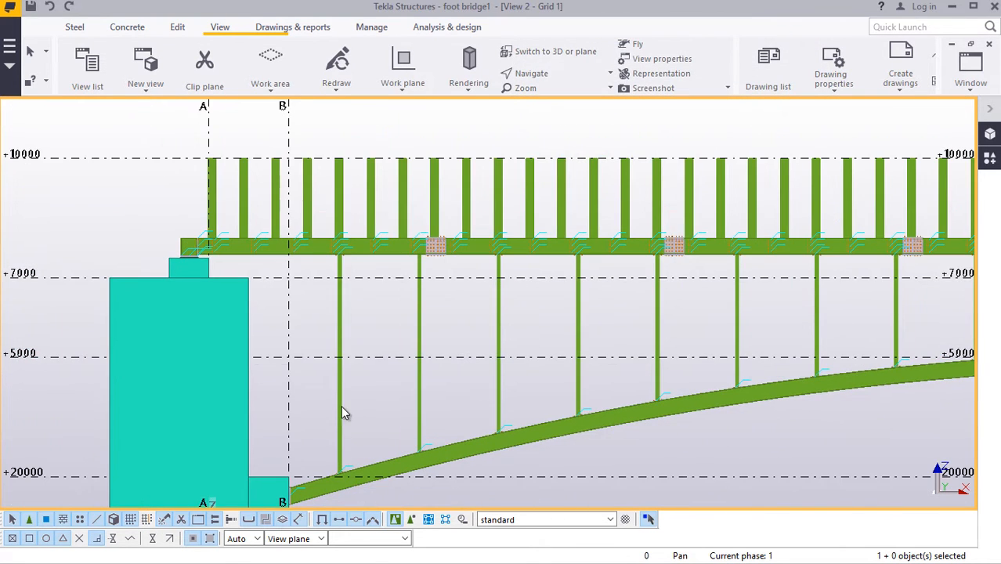
- Start a steel beam in the Grid 1 elevation and look for its start point at the first post's base plate
scroll(329, 439, up, 1)
scroll(330, 459, up, 1)
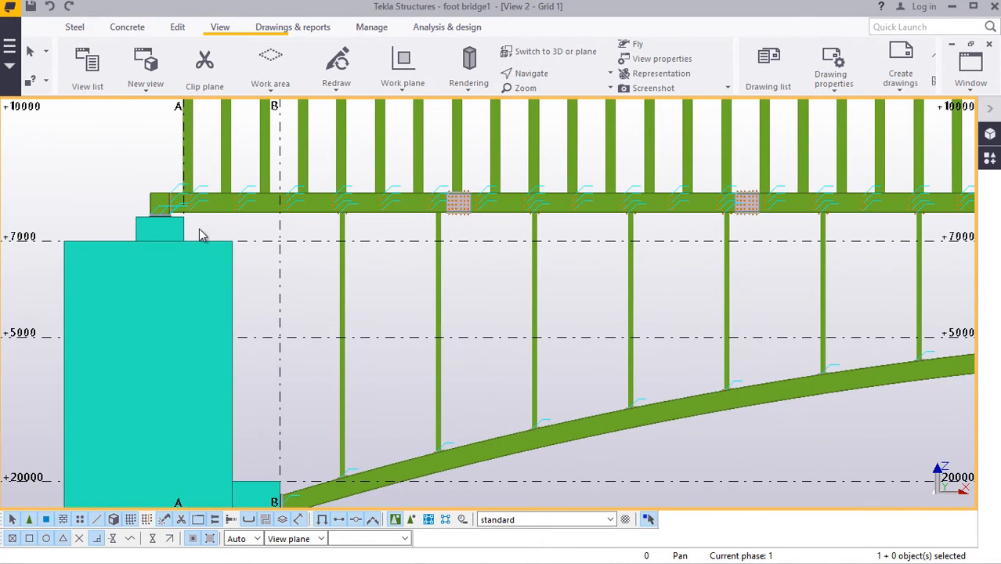
scroll(201, 227, up, 4)
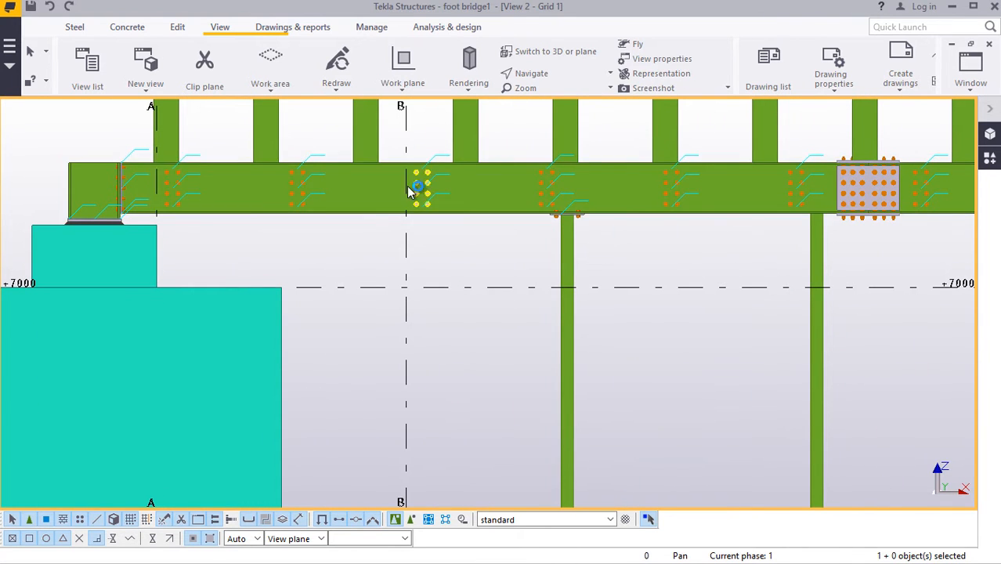
scroll(272, 215, up, 2)
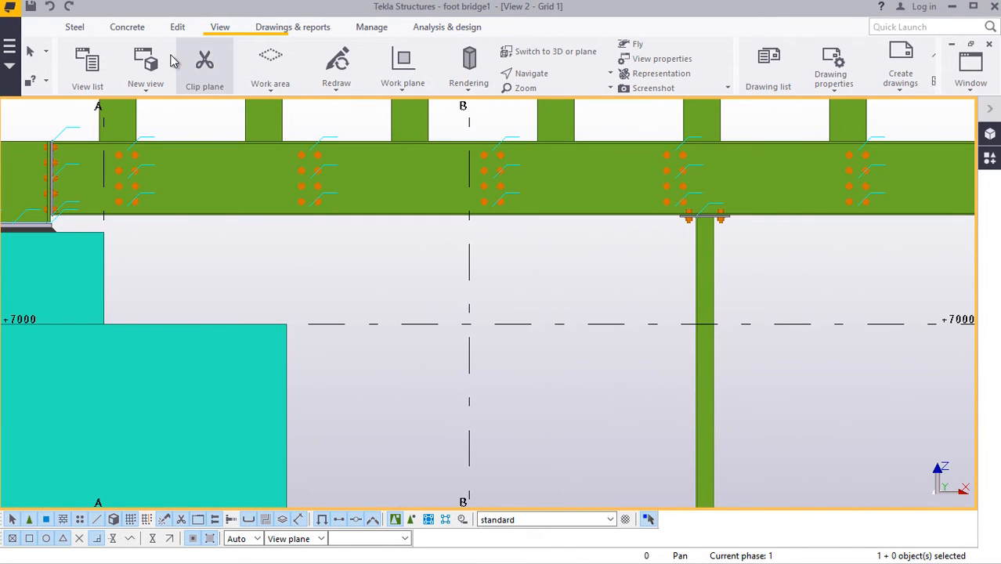
click(76, 30)
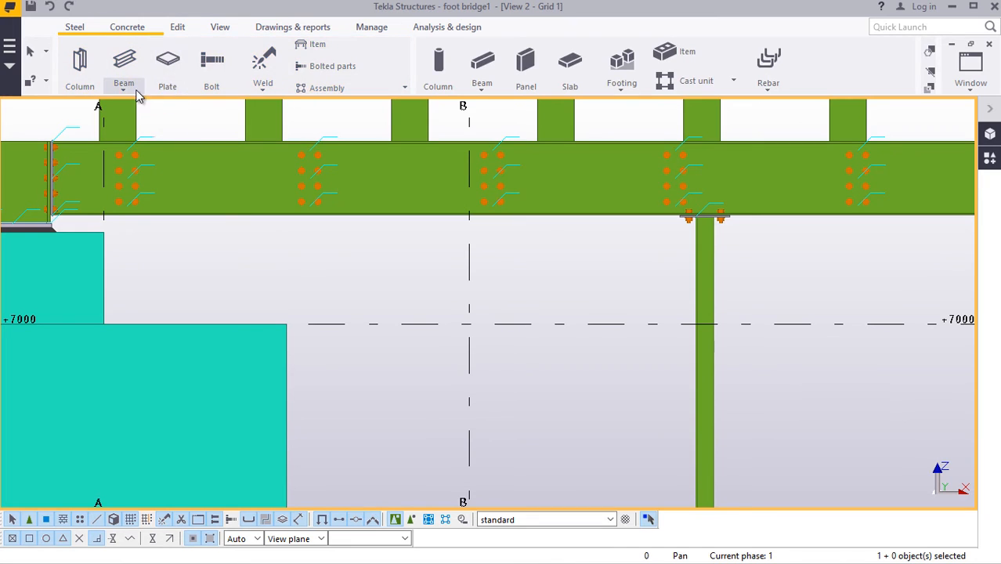
click(126, 94)
click(145, 108)
scroll(227, 235, up, 3)
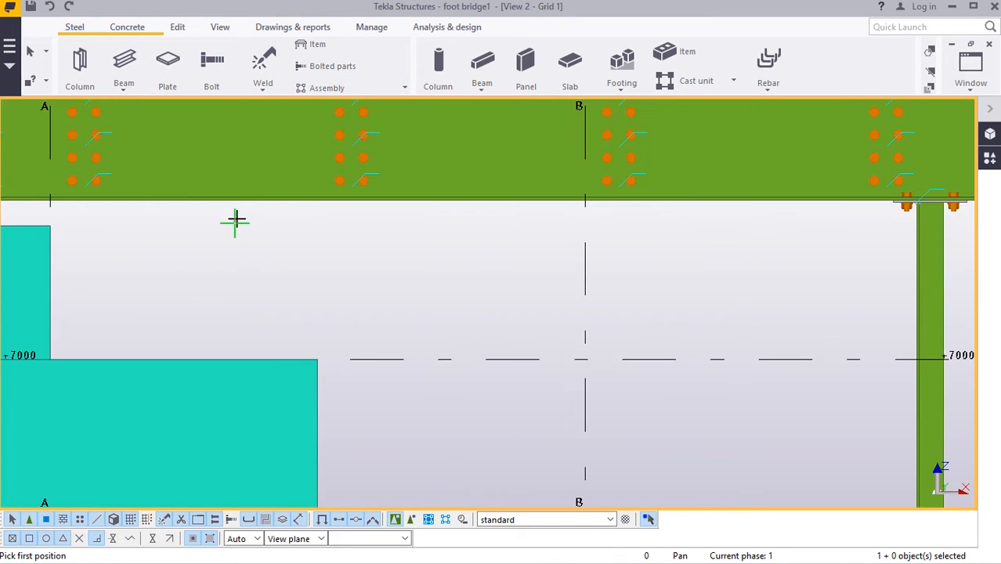
scroll(249, 196, down, 8)
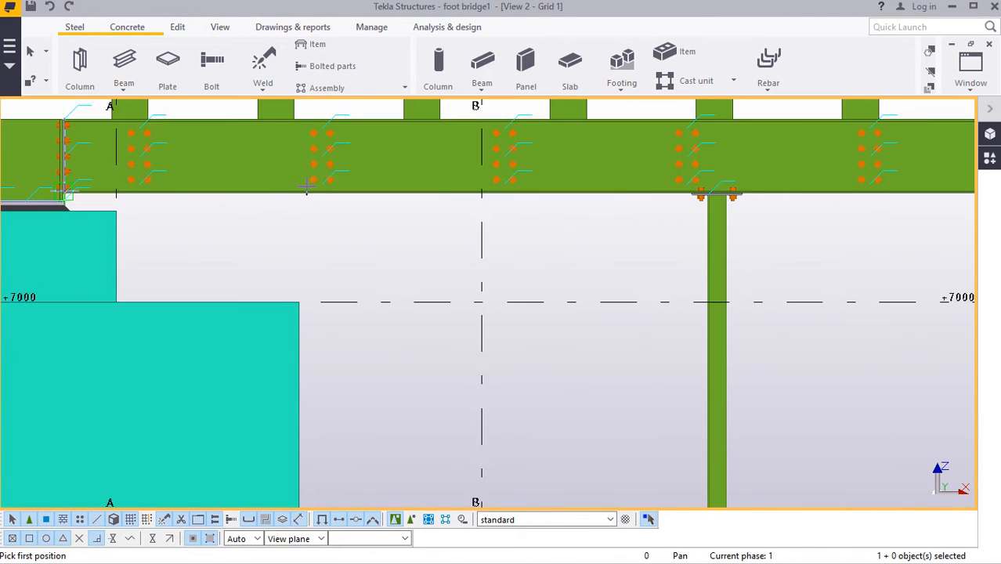
scroll(458, 457, up, 6)
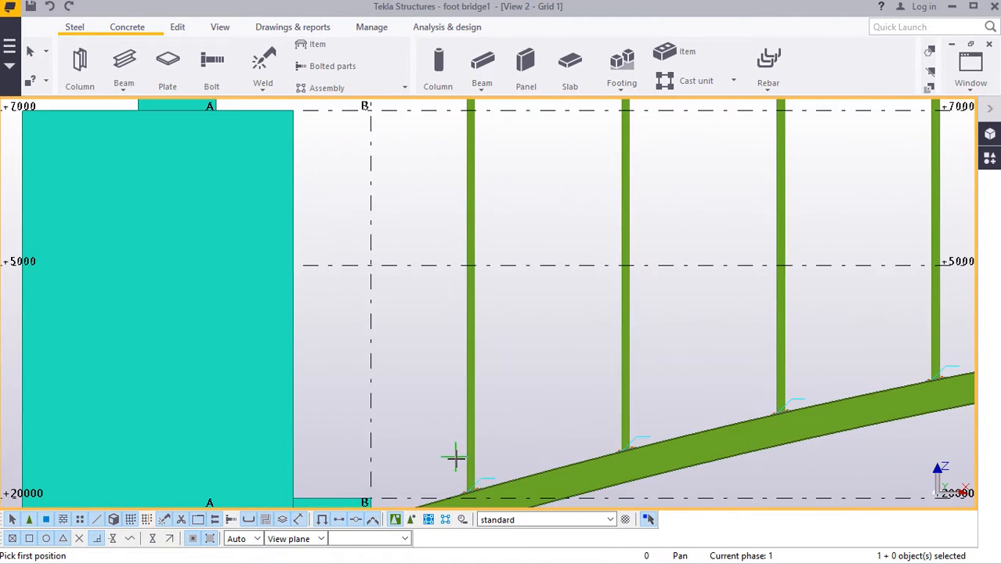
scroll(474, 444, up, 8)
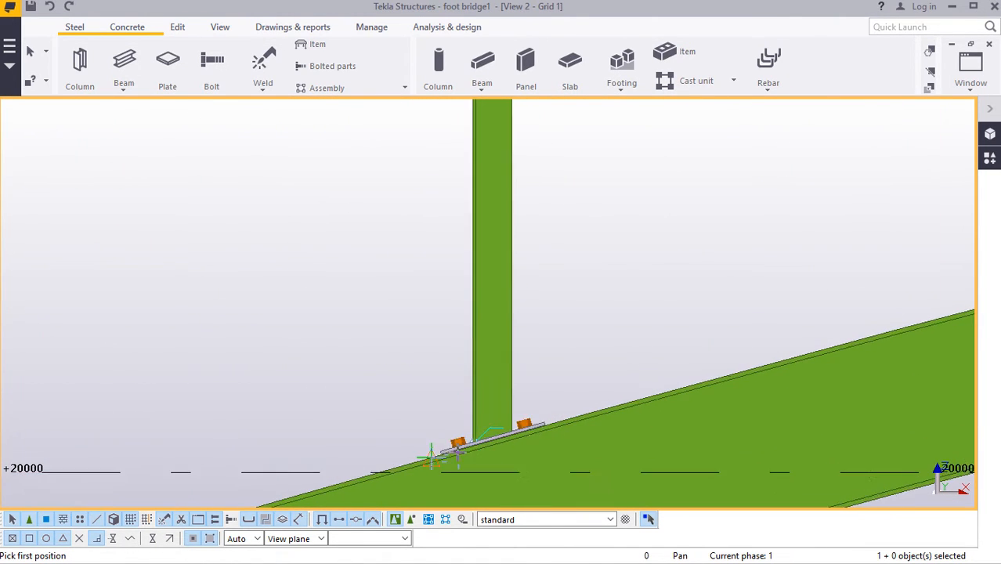
scroll(474, 412, up, 8)
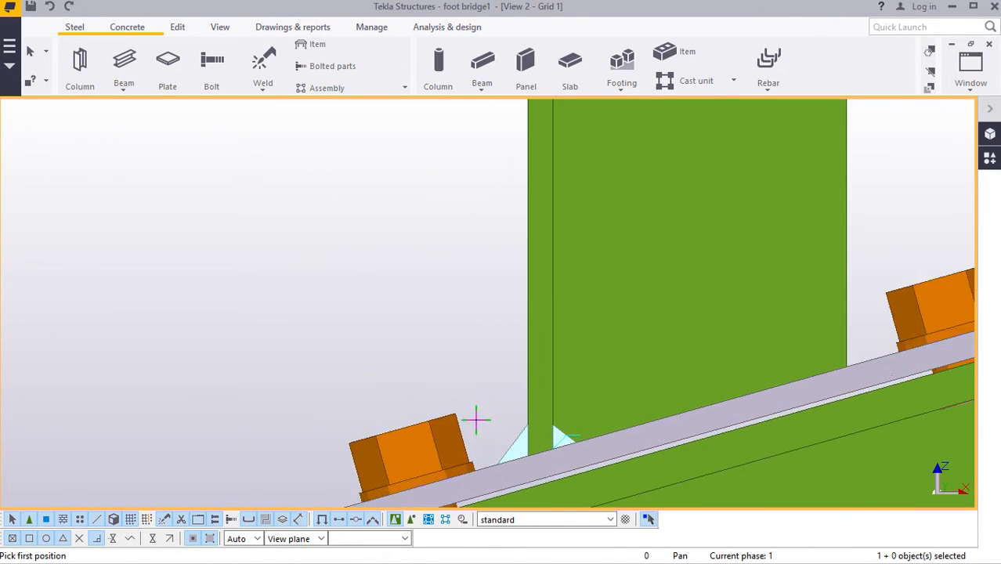
scroll(500, 389, down, 5)
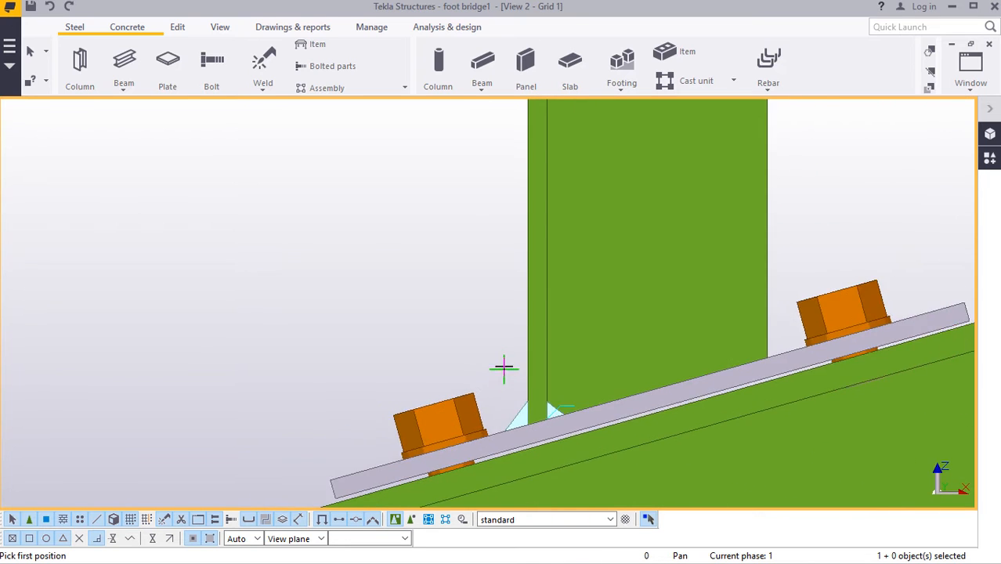
scroll(393, 445, up, 5)
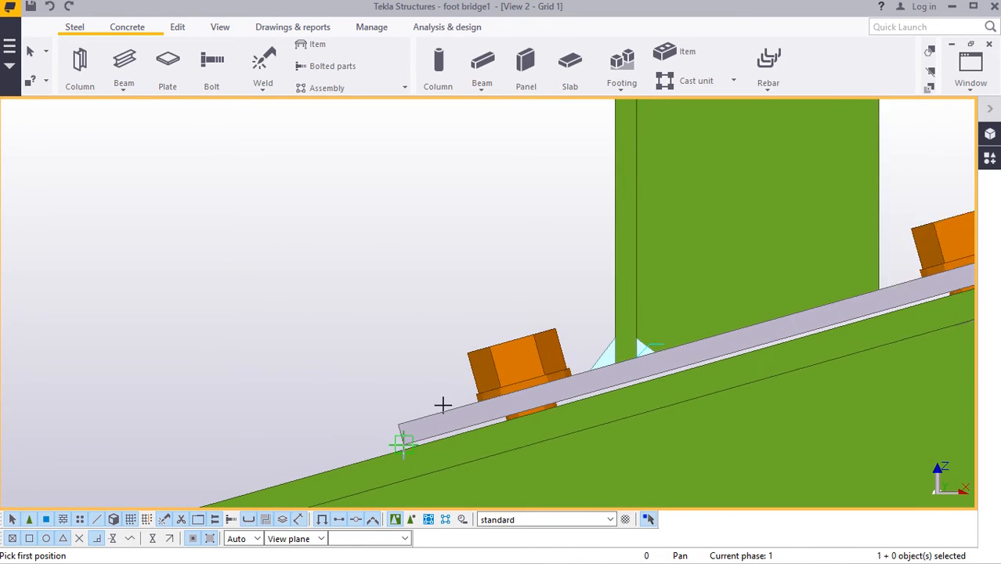
- Switch to the 3D view and orbit it to face the bolted base plate of the post nearest the support
click(974, 89)
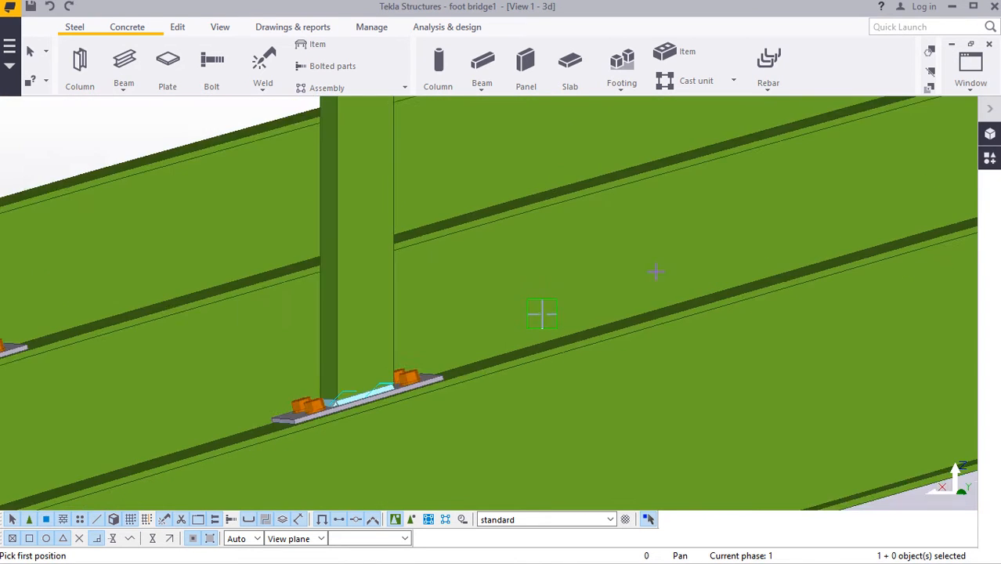
click(220, 29)
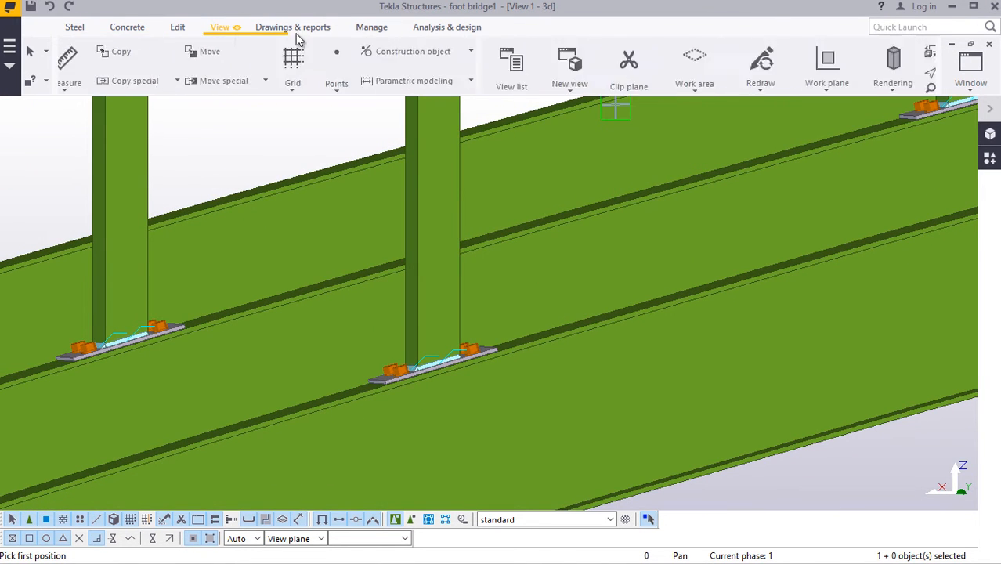
click(548, 74)
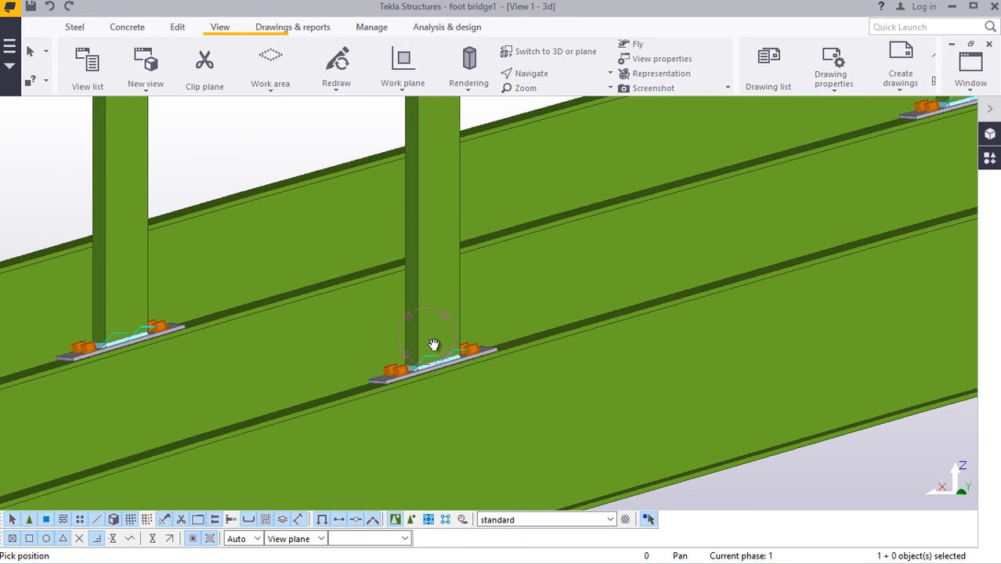
mouse_move(433, 344)
mouse_down()
mouse_move(445, 415)
mouse_move(456, 291)
mouse_move(428, 328)
mouse_up()
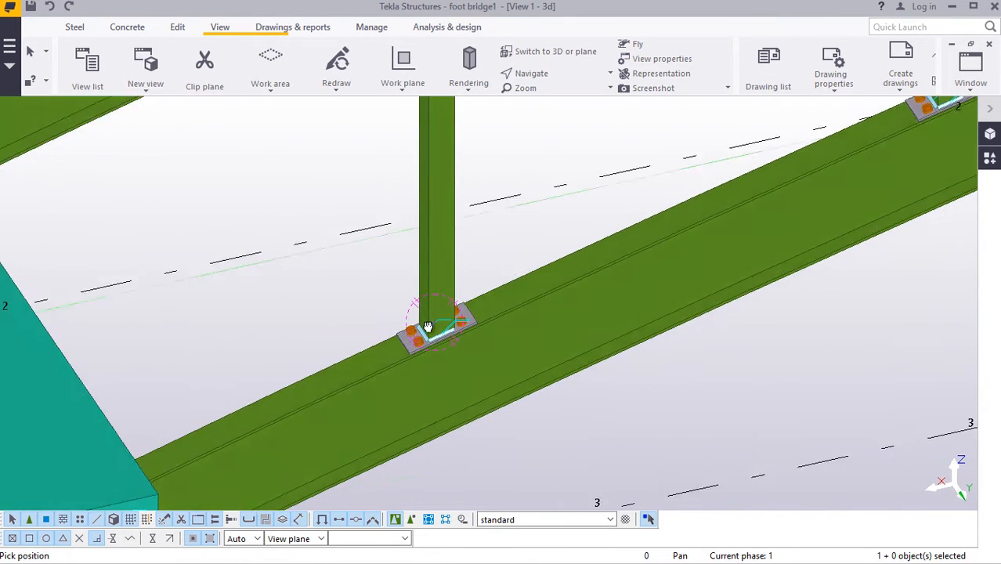
scroll(428, 327, up, 5)
right_click(520, 150)
click(552, 158)
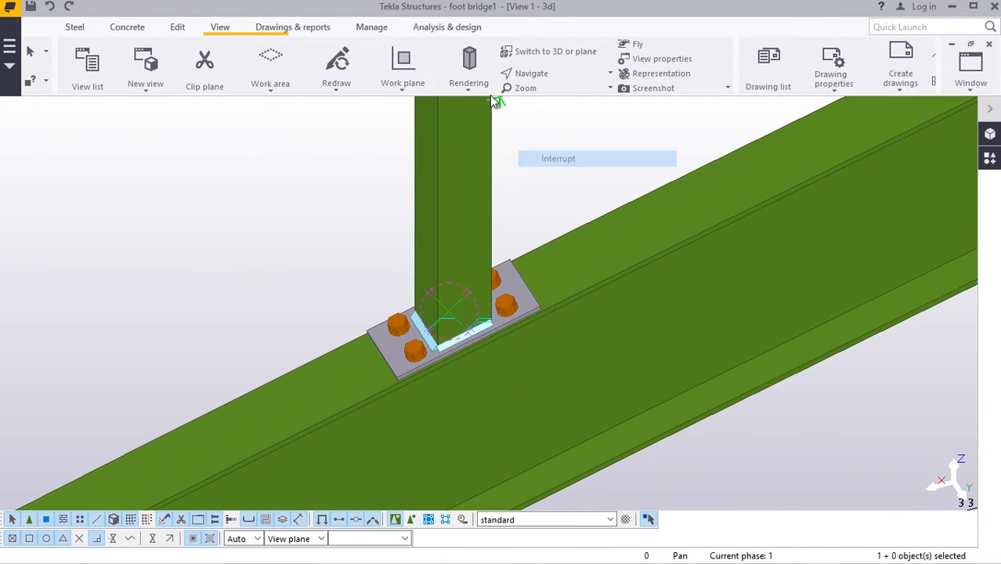
- Try to model a diagonal steel beam from the post's base plate up to the underside of the upper main beam near the support
scroll(406, 333, up, 3)
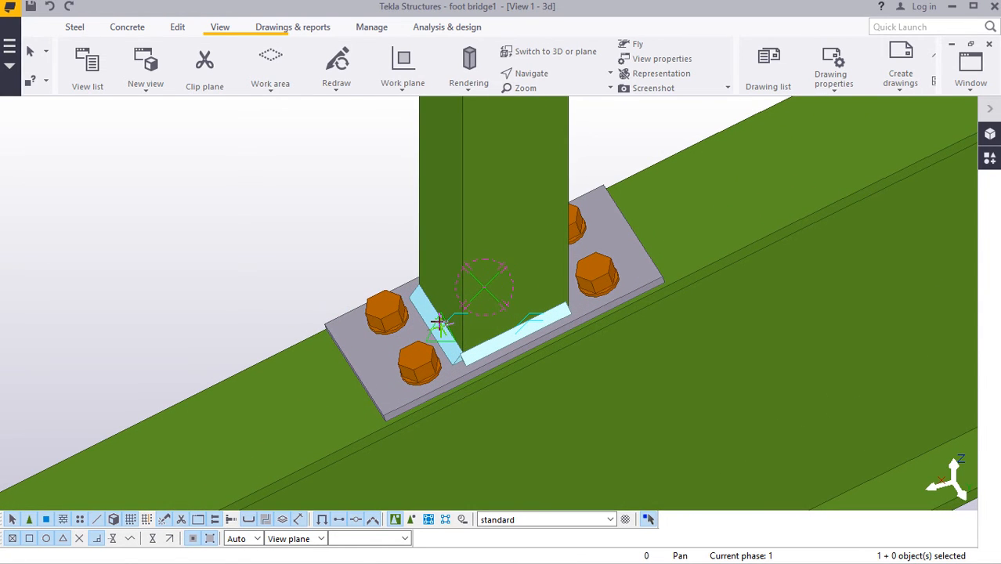
click(441, 323)
scroll(434, 329, down, 8)
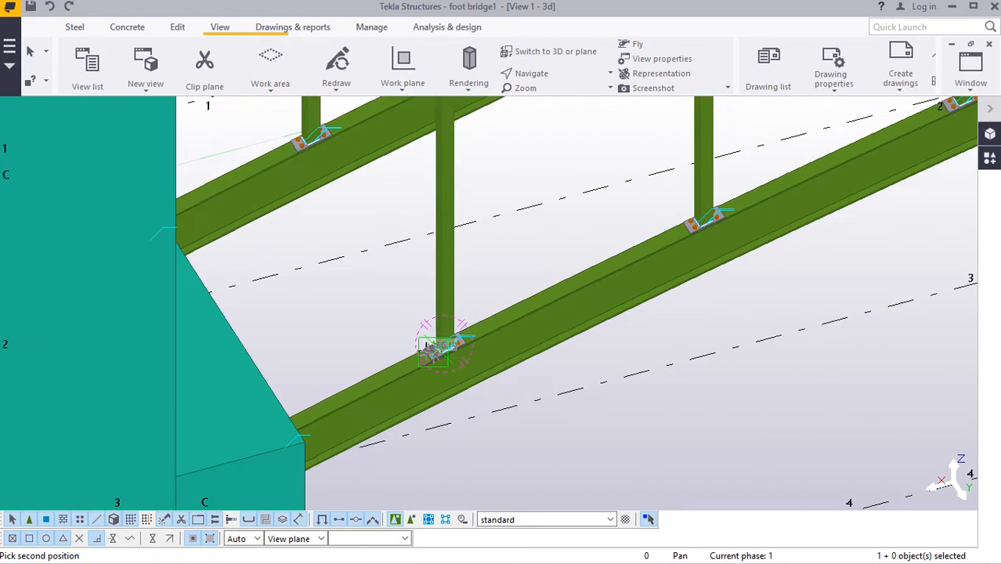
scroll(421, 347, up, 10)
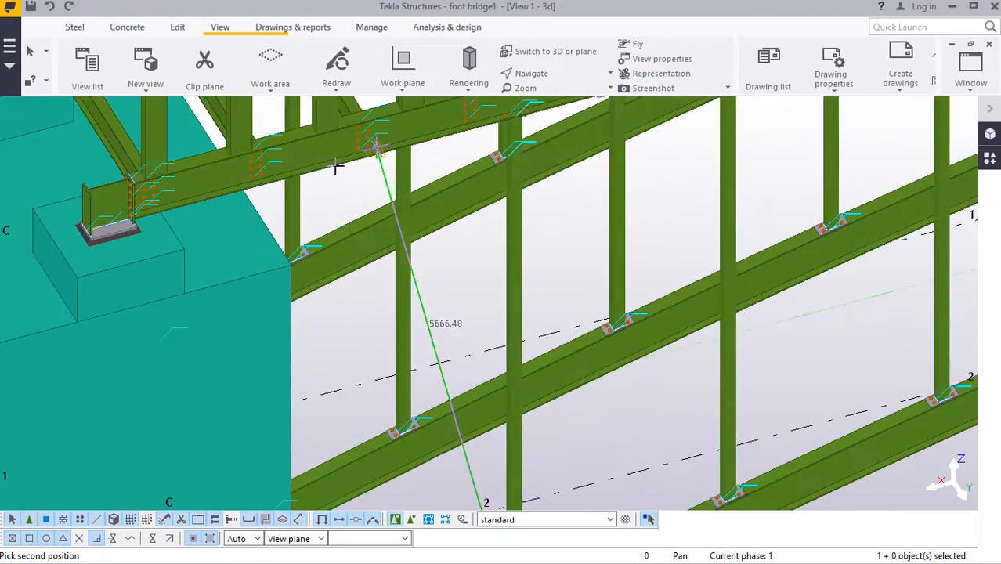
scroll(274, 165, up, 2)
scroll(263, 180, down, 2)
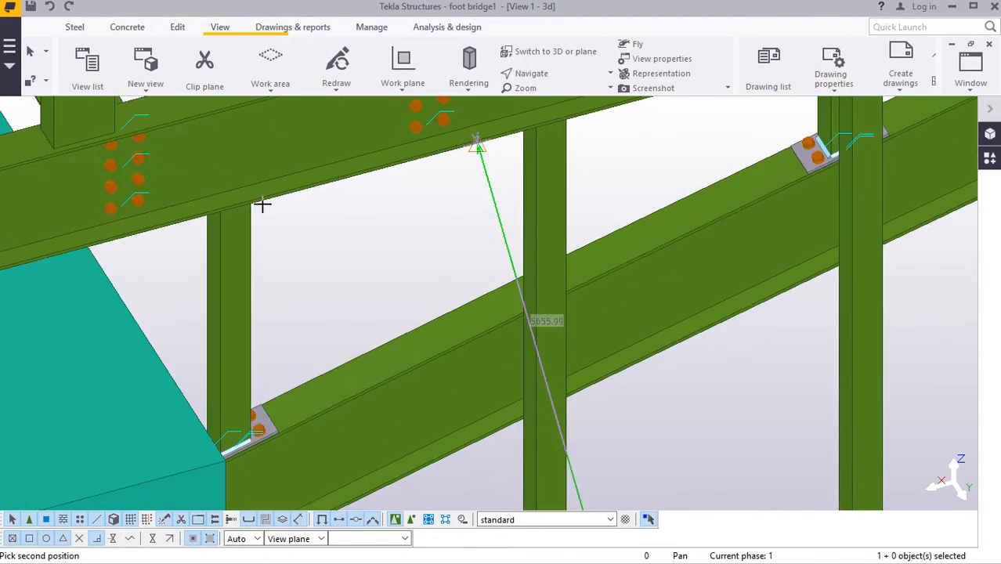
scroll(223, 198, down, 4)
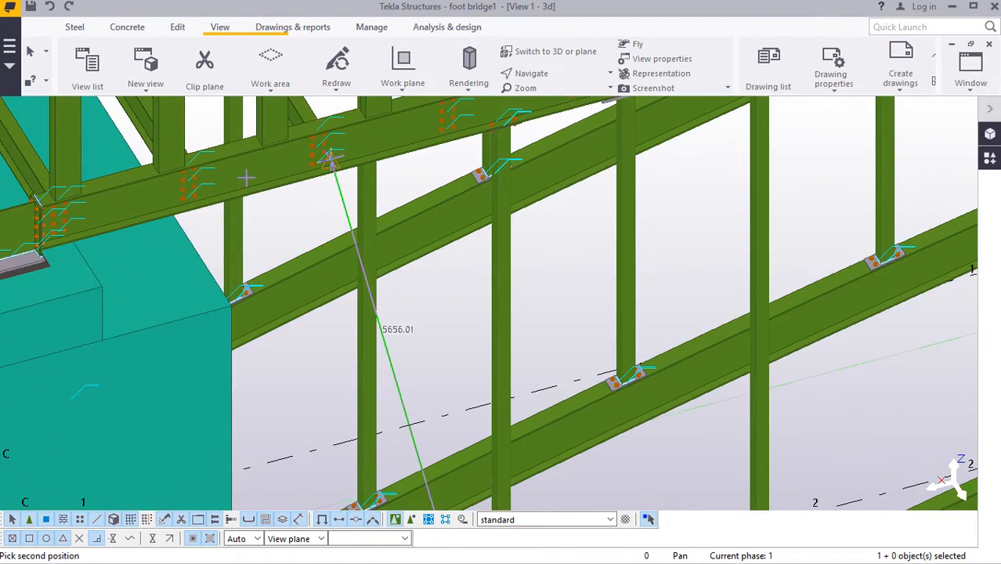
scroll(311, 140, up, 5)
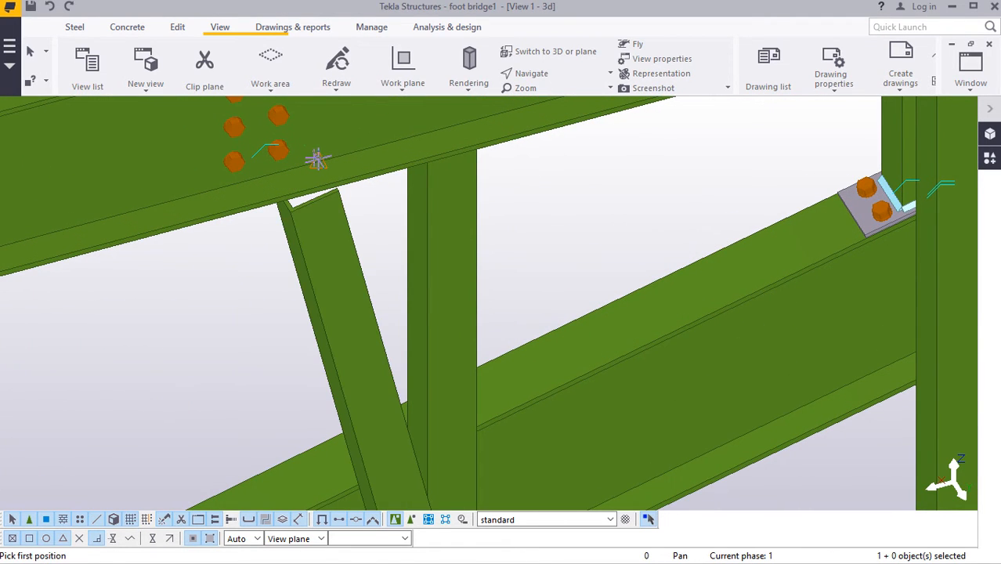
right_click(327, 156)
click(365, 165)
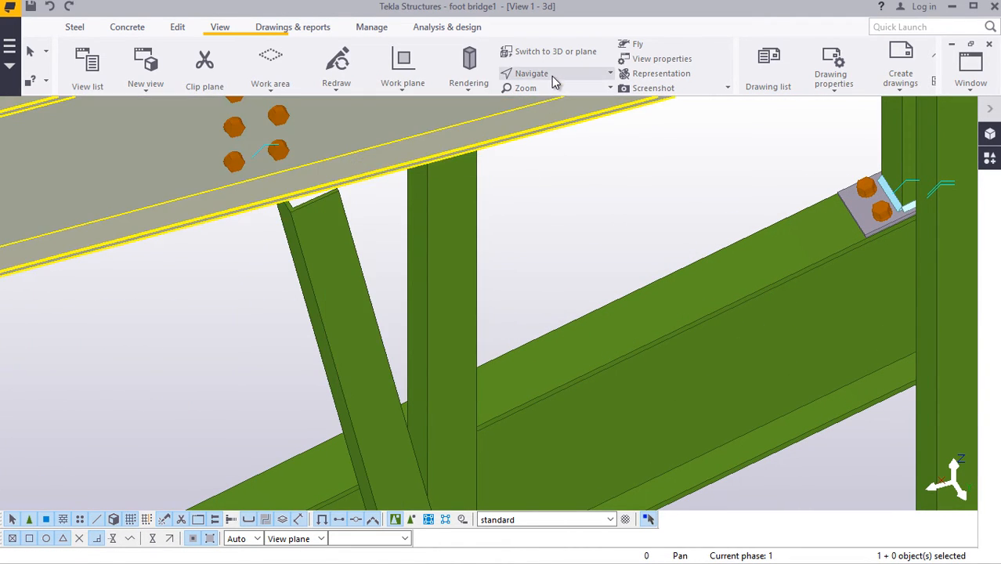
- Inspect the new diagonal beam from several angles, including its upper end at the main beam
ctrl+middle_drag(337, 221, 248, 214)
scroll(259, 204, down, 10)
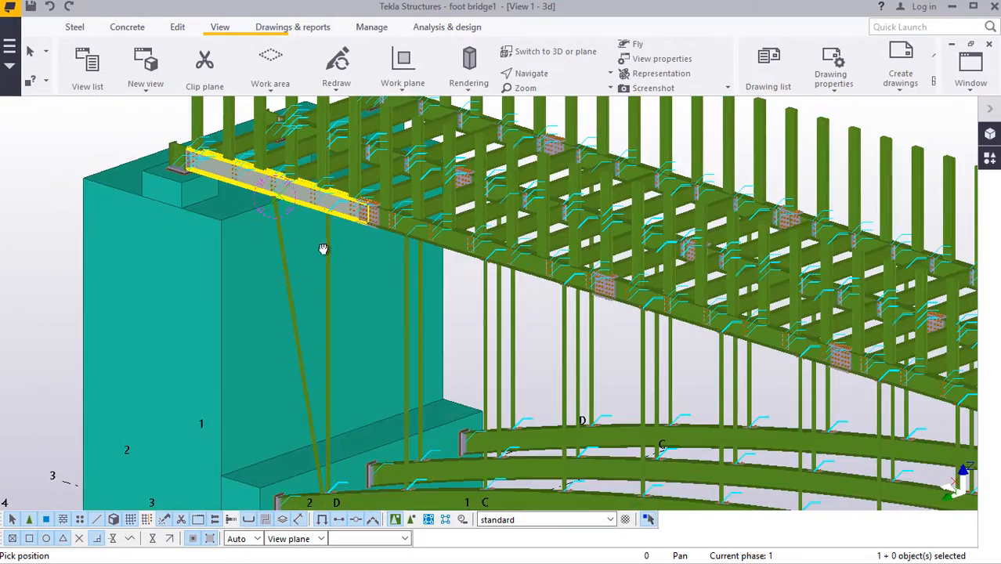
ctrl+middle_drag(322, 248, 486, 272)
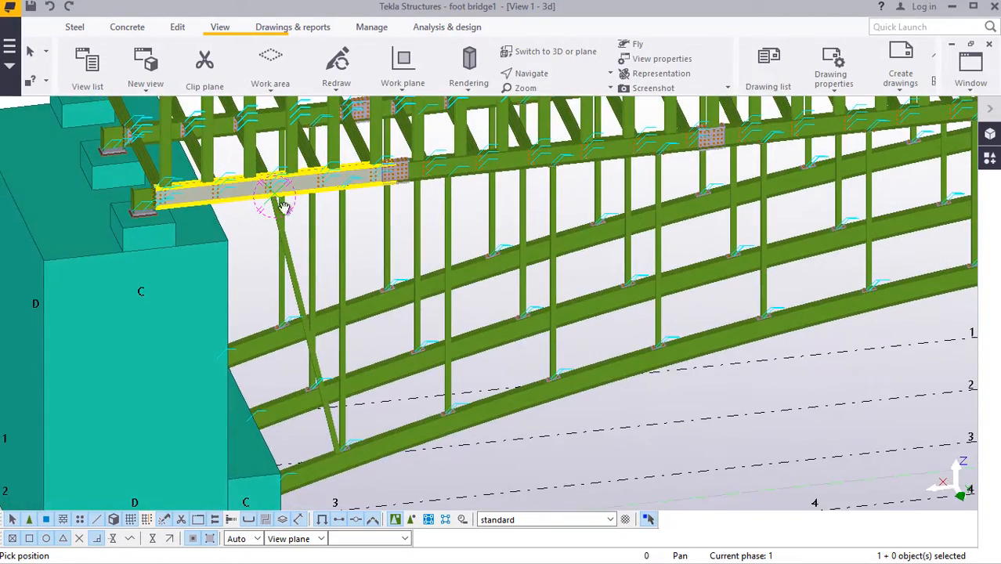
scroll(280, 201, up, 5)
right_click(228, 253)
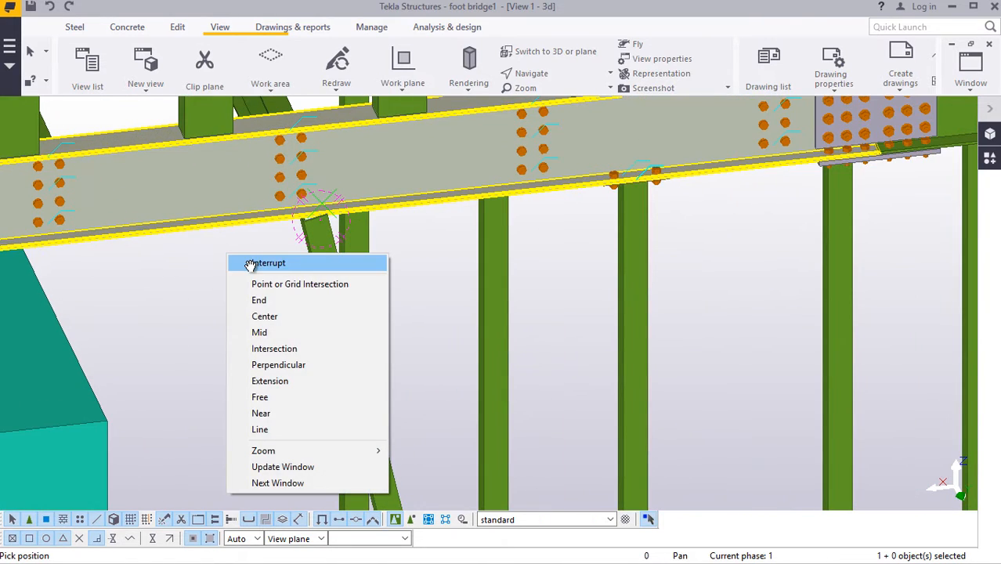
click(259, 262)
click(533, 141)
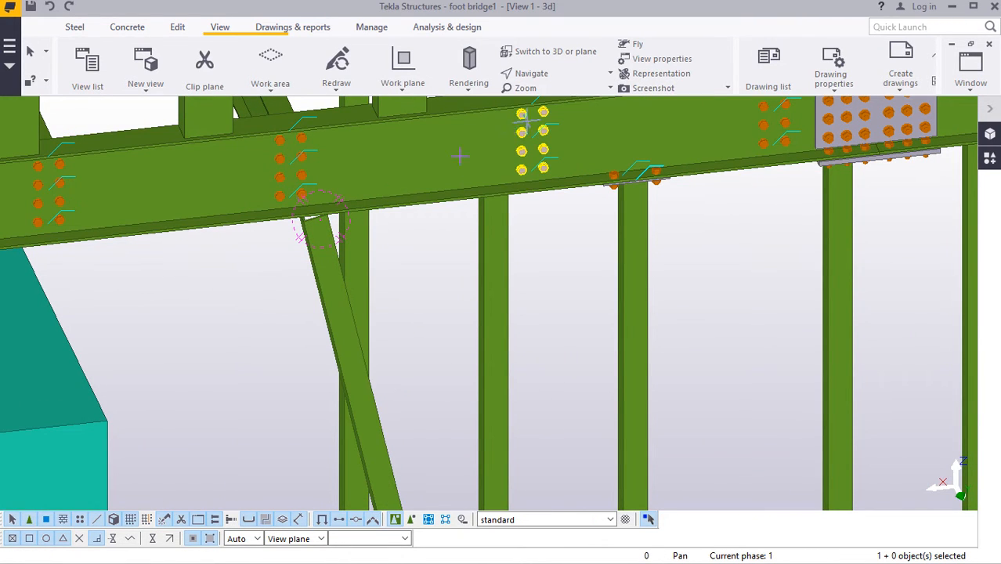
- Delete the diagonal beam that meets the main beam's bottom flange
ctrl+middle_drag(317, 249, 330, 134)
scroll(285, 235, up, 5)
right_click(291, 261)
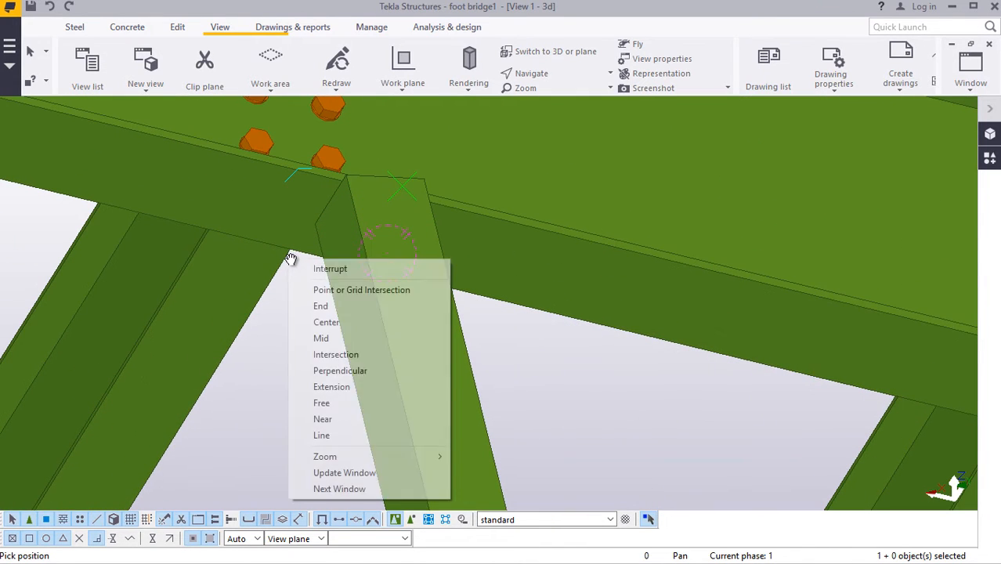
click(315, 271)
right_click(397, 228)
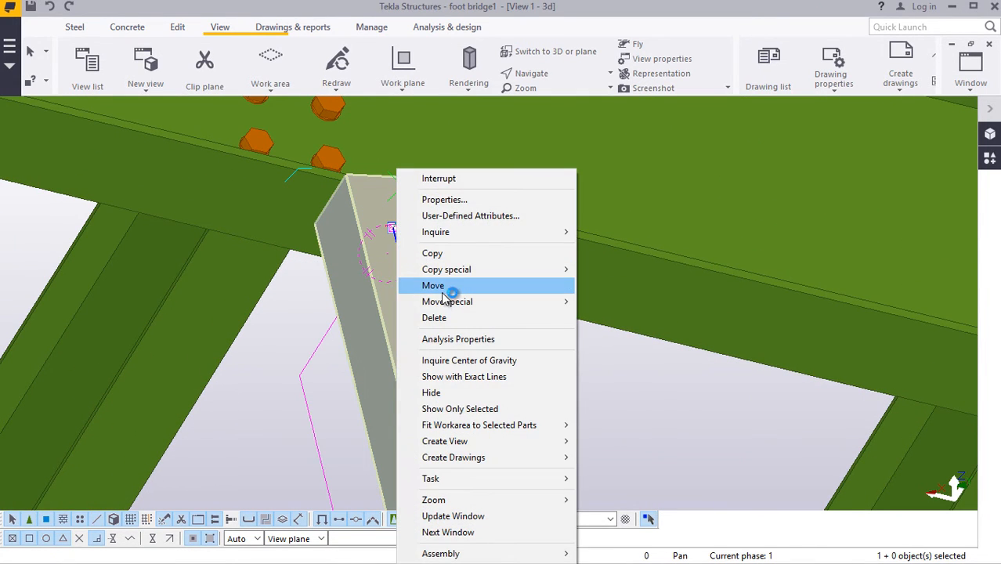
click(446, 319)
- Add one divided-line construction point midway across the bottom flange of the main beam, beside the bolt group near the support
click(178, 28)
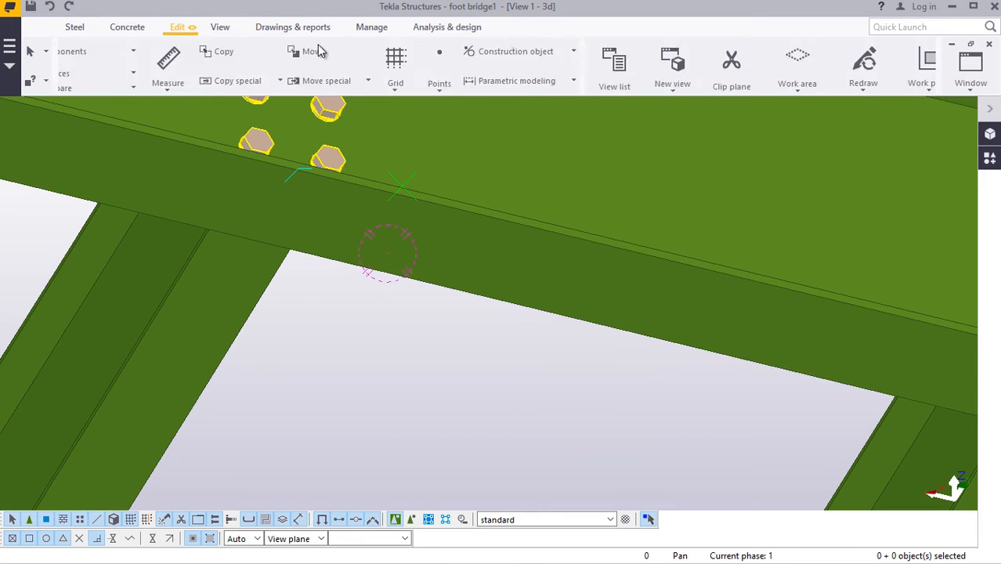
click(828, 91)
click(833, 110)
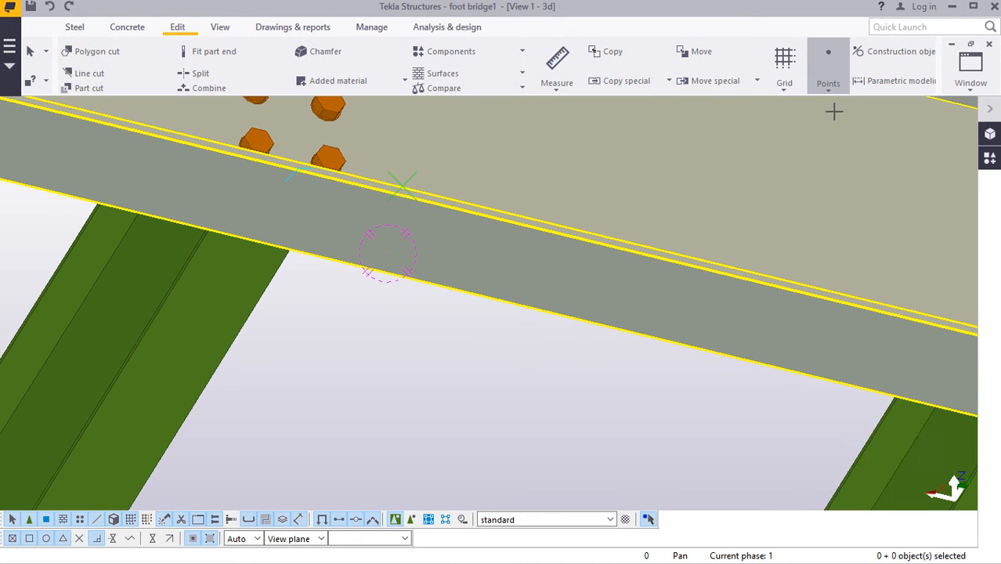
scroll(302, 229, up, 3)
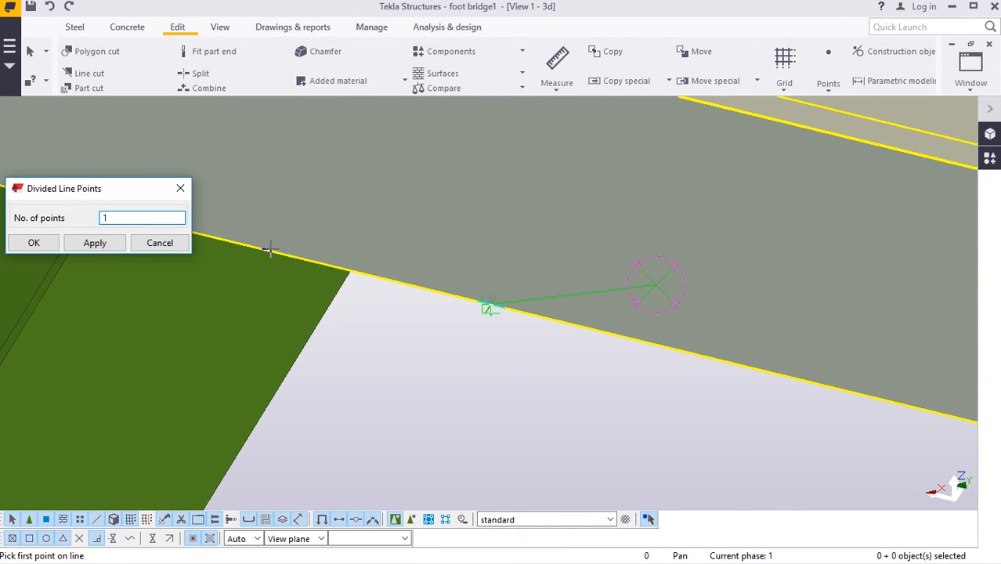
scroll(478, 305, down, 5)
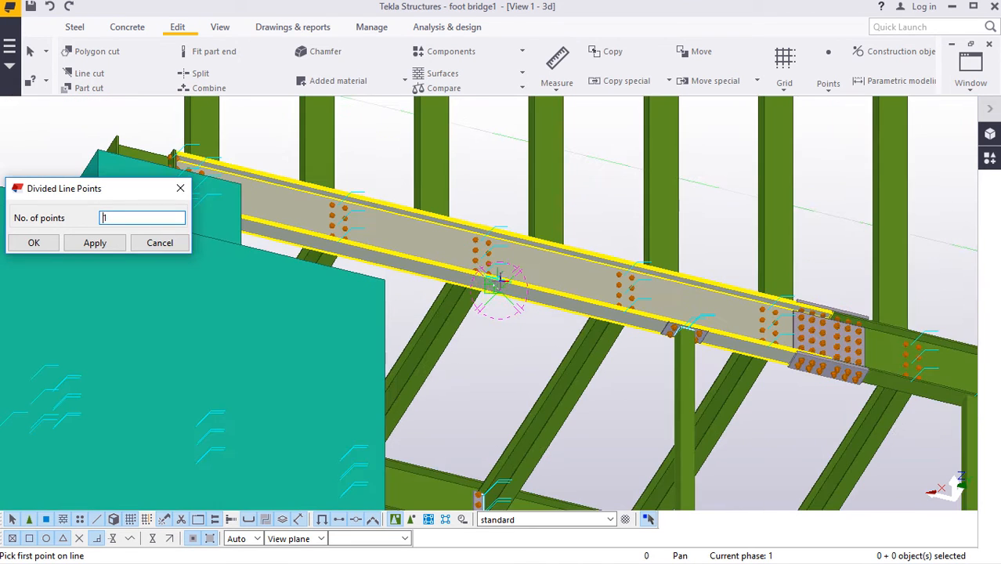
scroll(329, 248, up, 5)
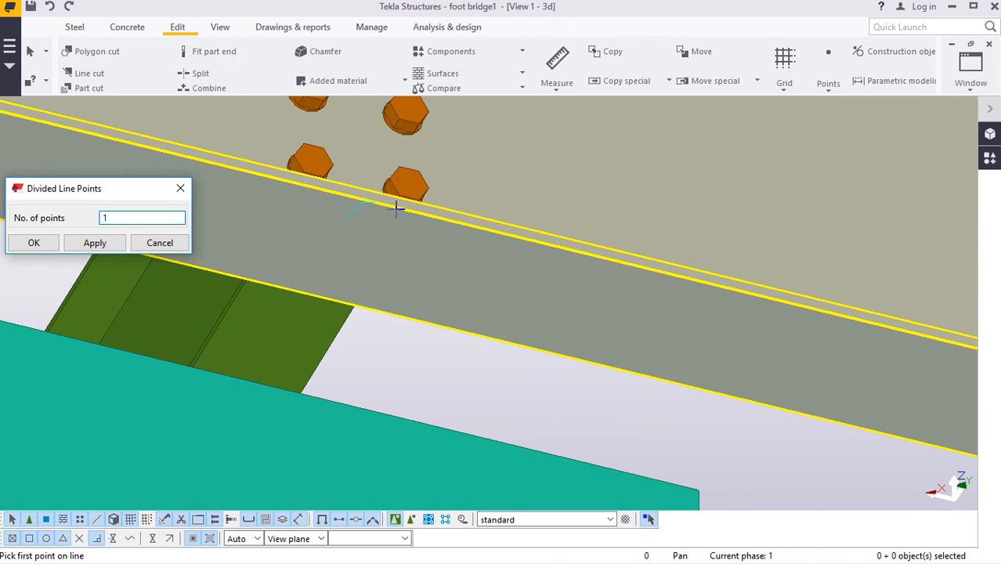
scroll(447, 219, down, 3)
scroll(811, 336, up, 3)
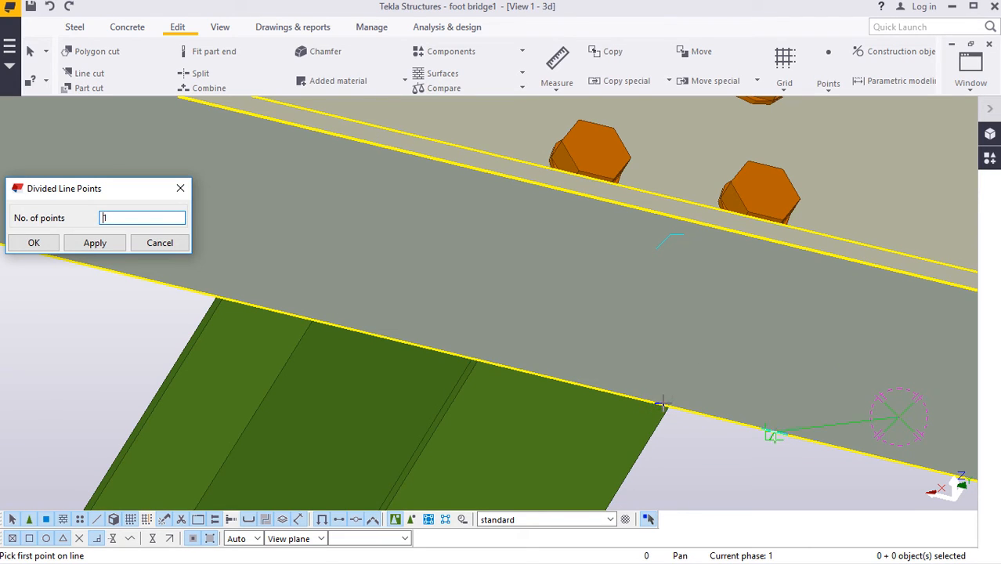
click(881, 269)
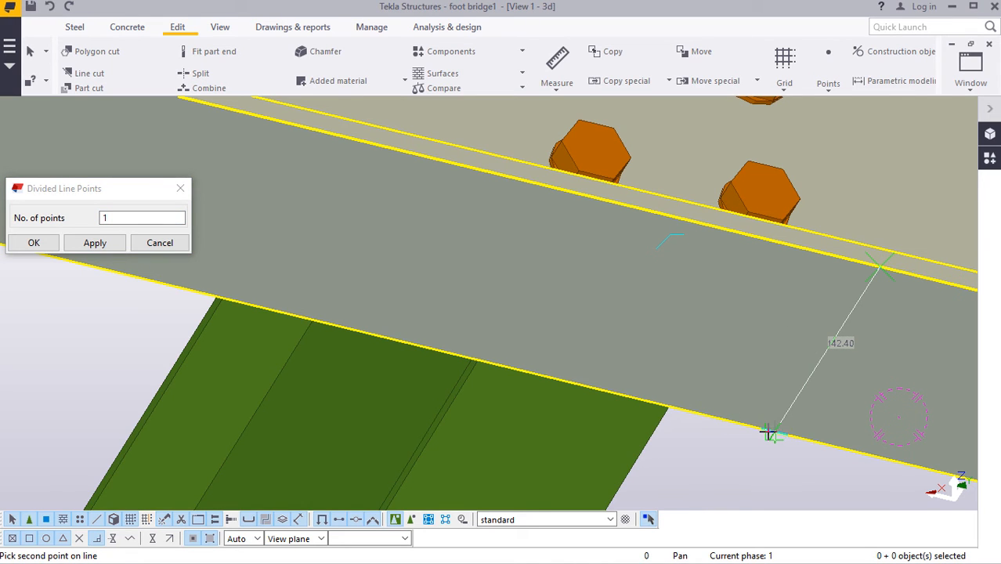
right_click(759, 358)
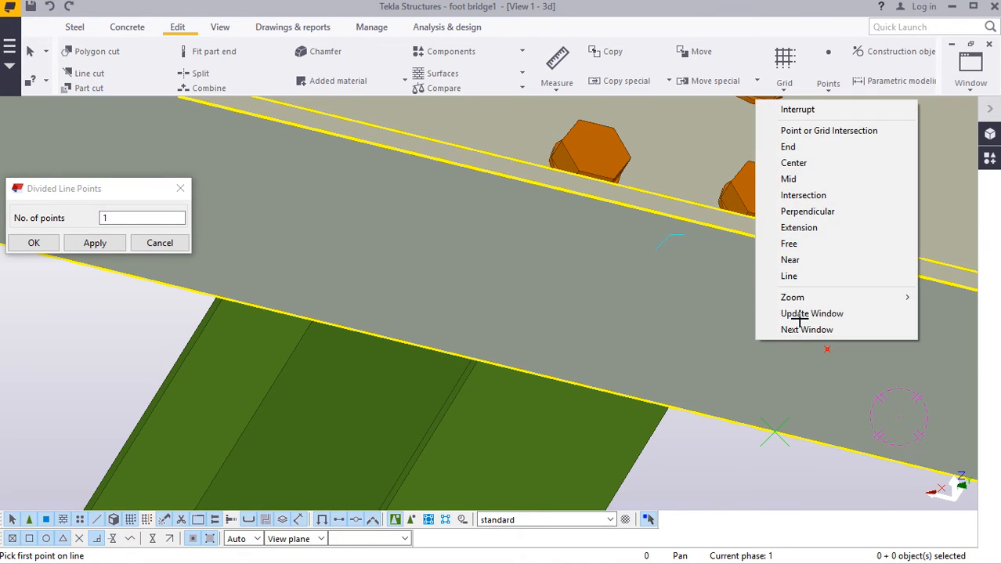
click(796, 111)
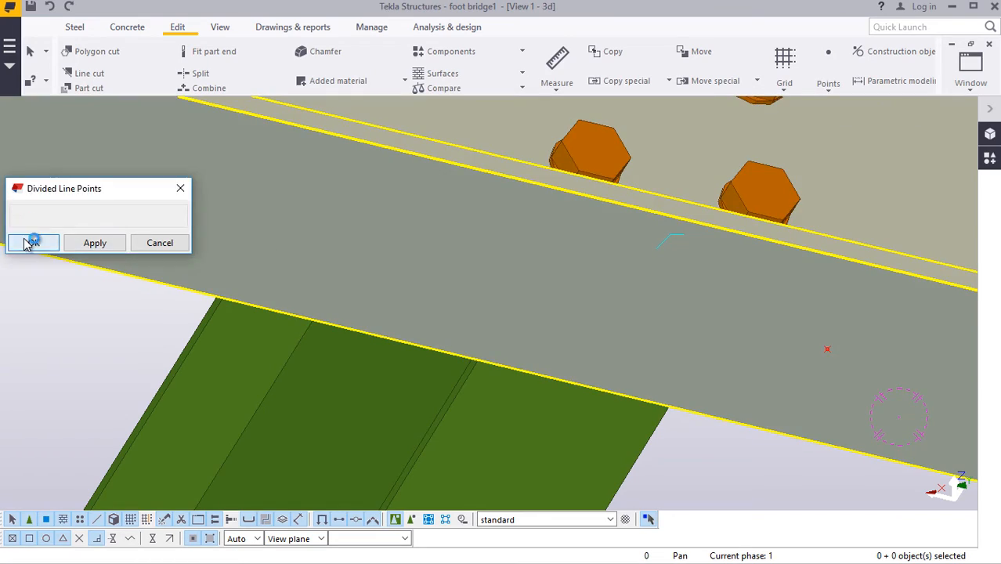
click(31, 242)
- Examine the new construction point on the main beam's bottom flange from below, together with the neighbouring posts
scroll(123, 196, down, 8)
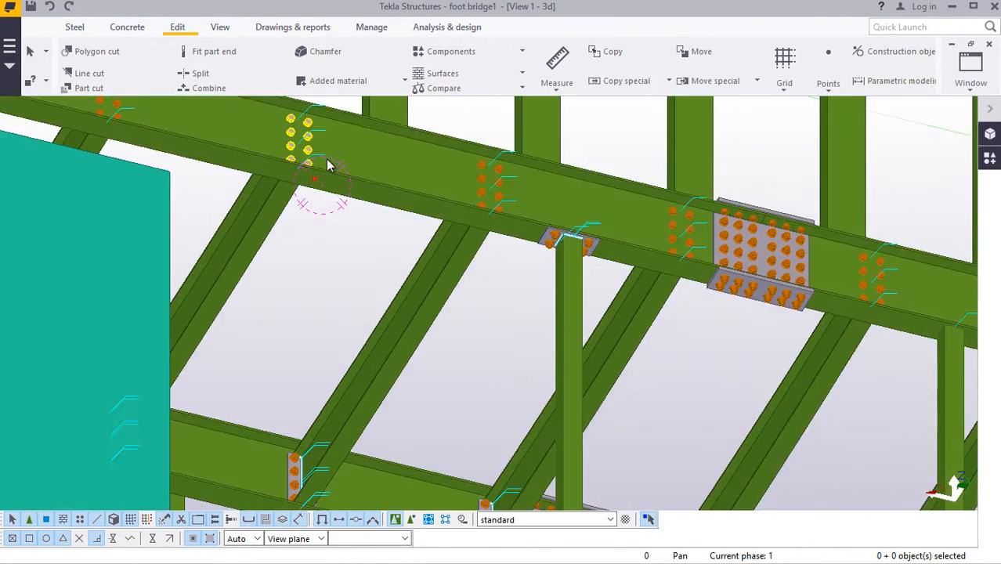
scroll(327, 165, down, 4)
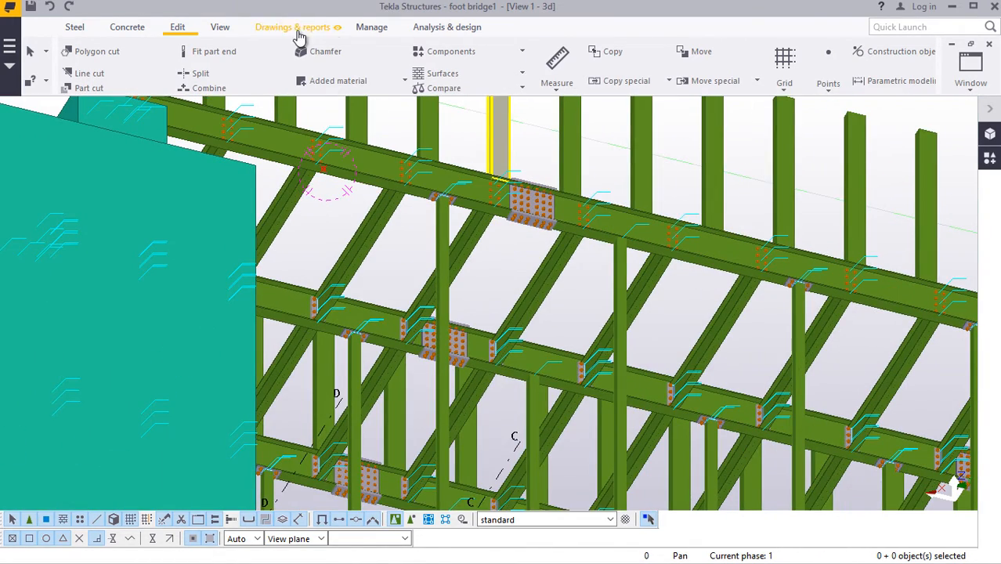
click(224, 29)
click(541, 73)
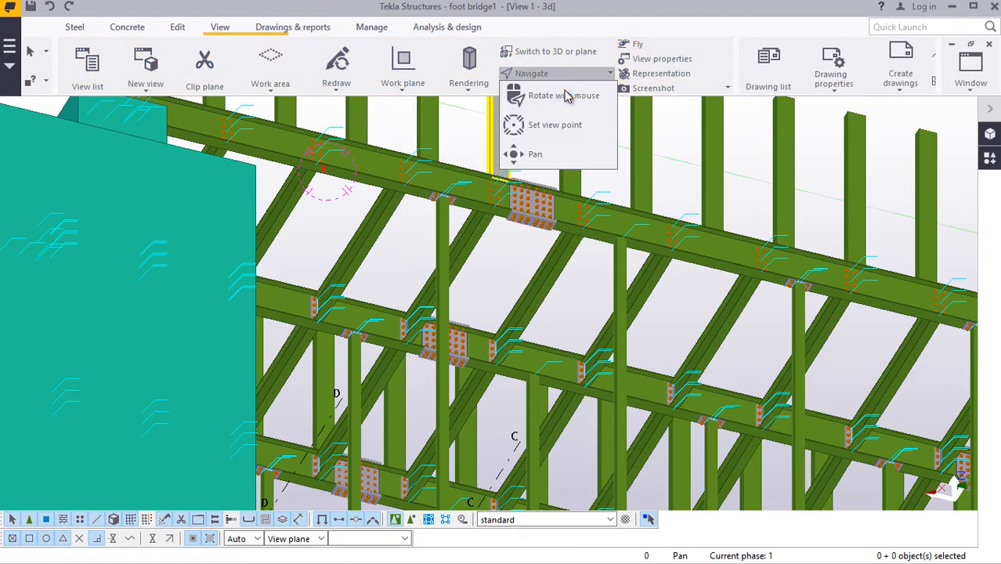
click(565, 99)
drag(428, 205, 411, 282)
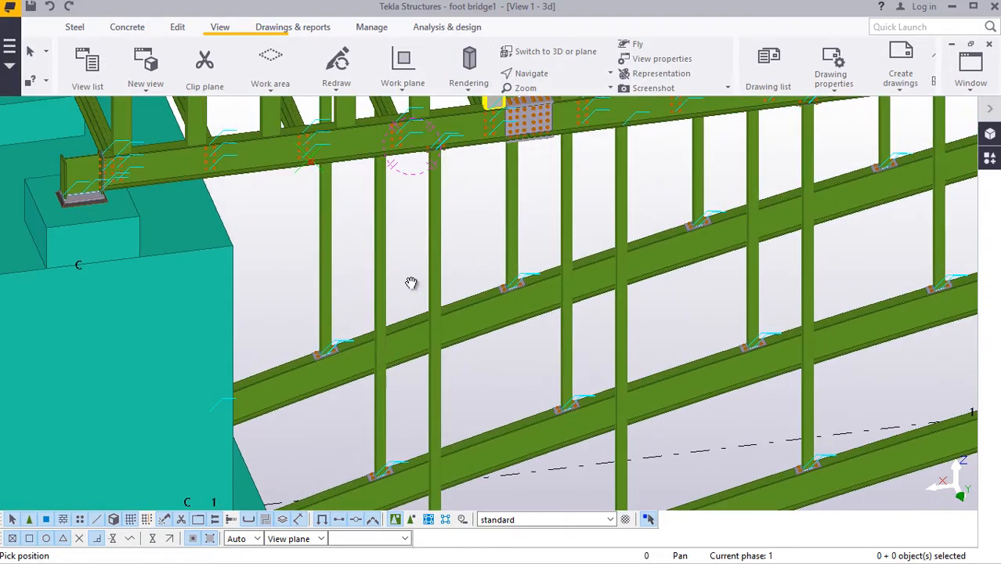
scroll(425, 237, up, 8)
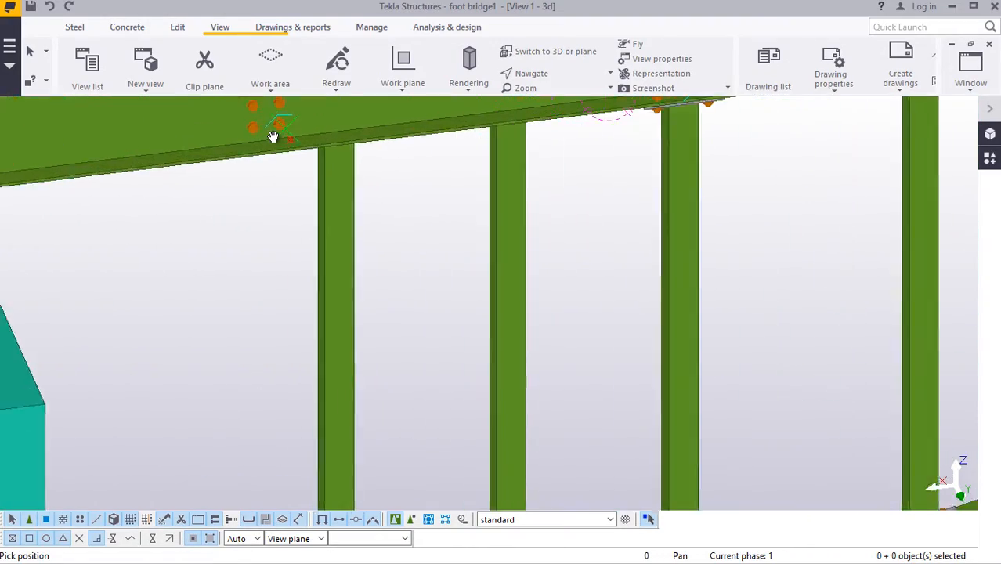
scroll(286, 146, down, 3)
right_click(239, 256)
click(254, 258)
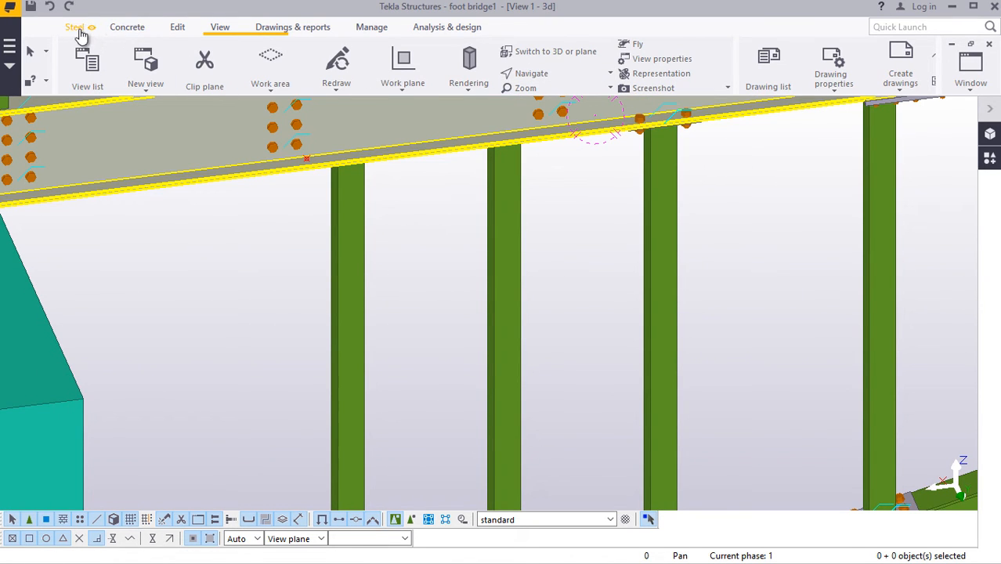
- Orbit around the whole bridge to examine the deck beams, posts and arches from several sides
scroll(409, 257, down, 10)
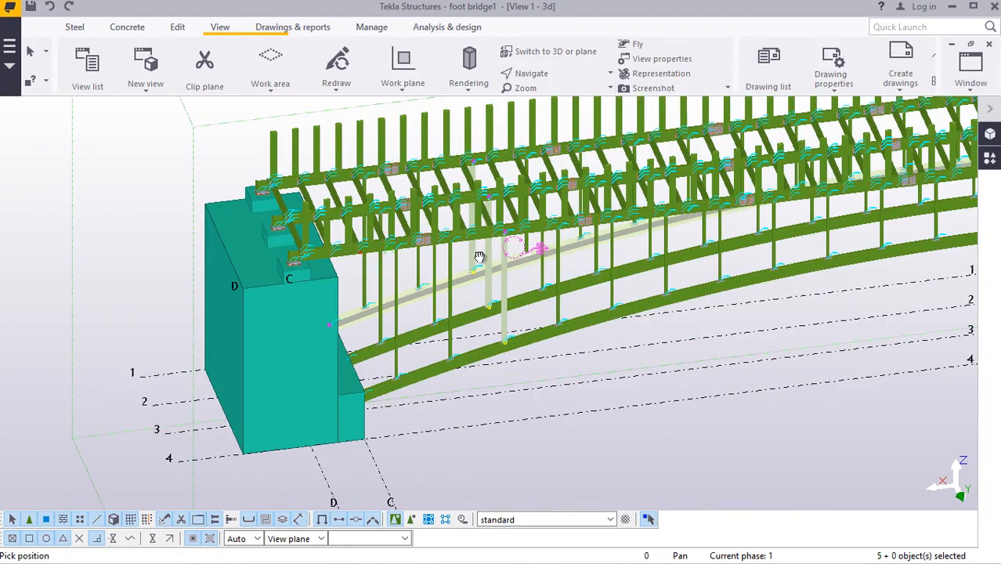
ctrl+middle_drag(480, 256, 398, 291)
right_click(401, 313)
click(444, 328)
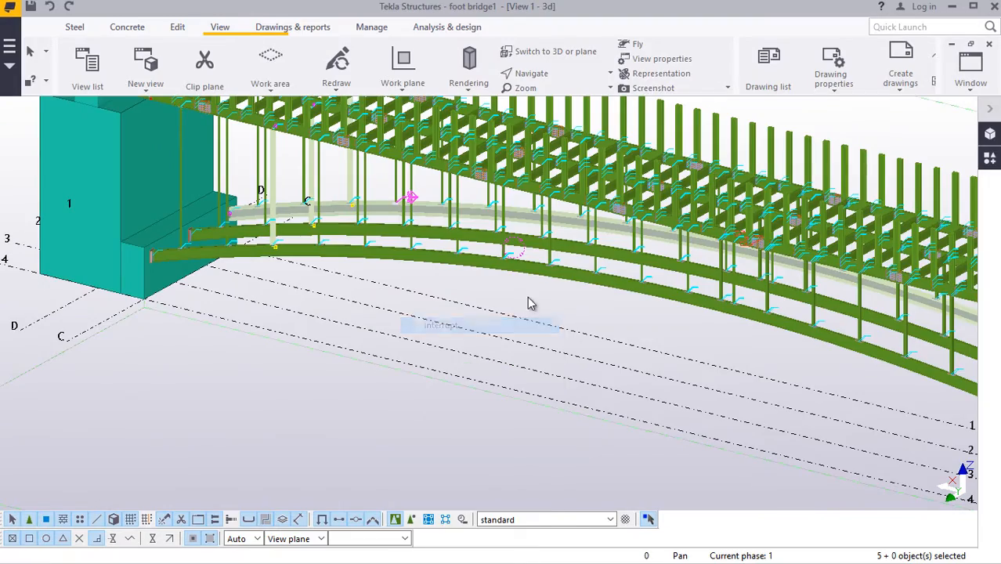
ctrl+middle_drag(529, 304, 573, 117)
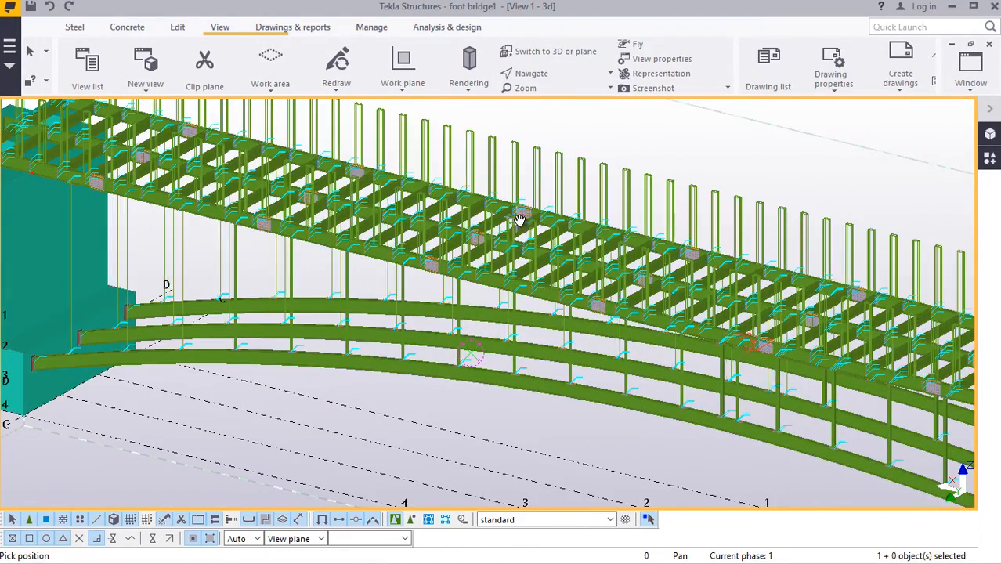
ctrl+middle_drag(499, 230, 442, 199)
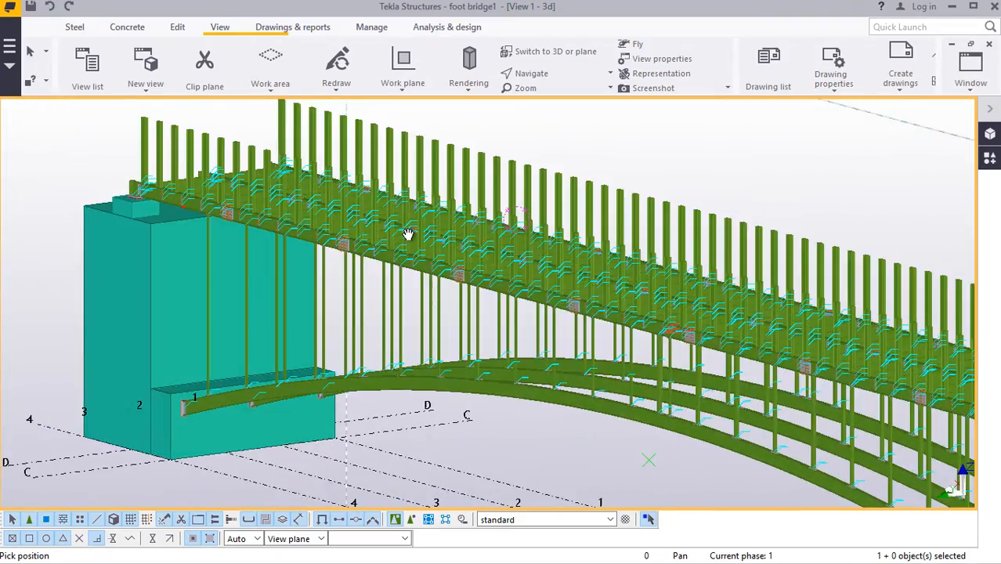
ctrl+middle_drag(409, 230, 616, 228)
right_click(593, 157)
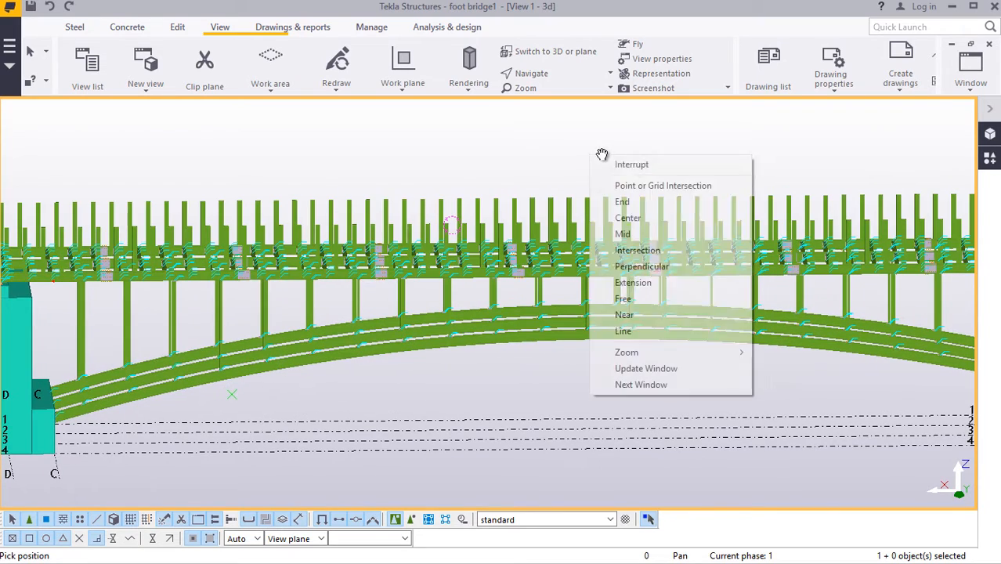
click(647, 166)
- Switch to the Grid 1 elevation view and survey the full bridge from one abutment to the other
click(971, 89)
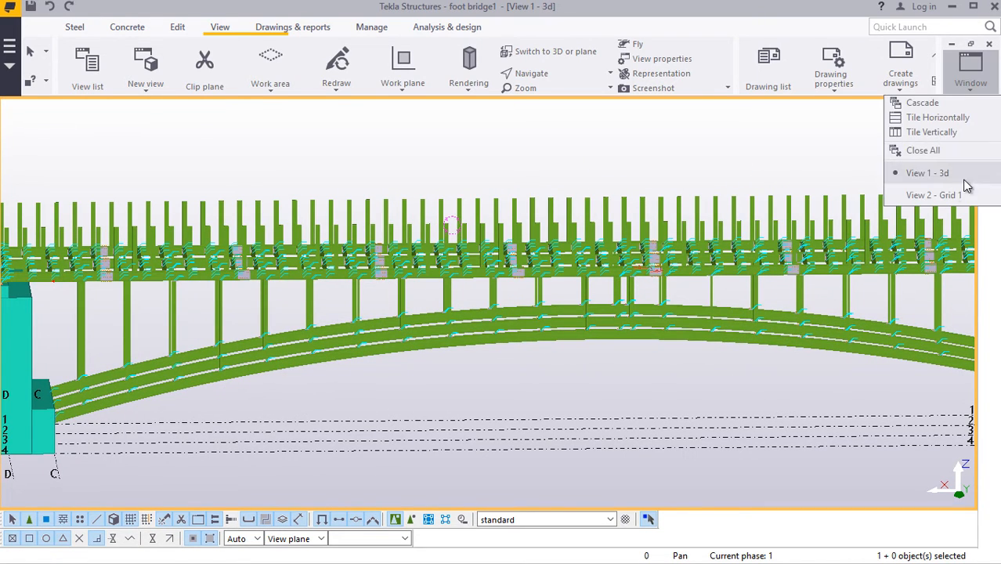
click(933, 195)
scroll(381, 279, down, 5)
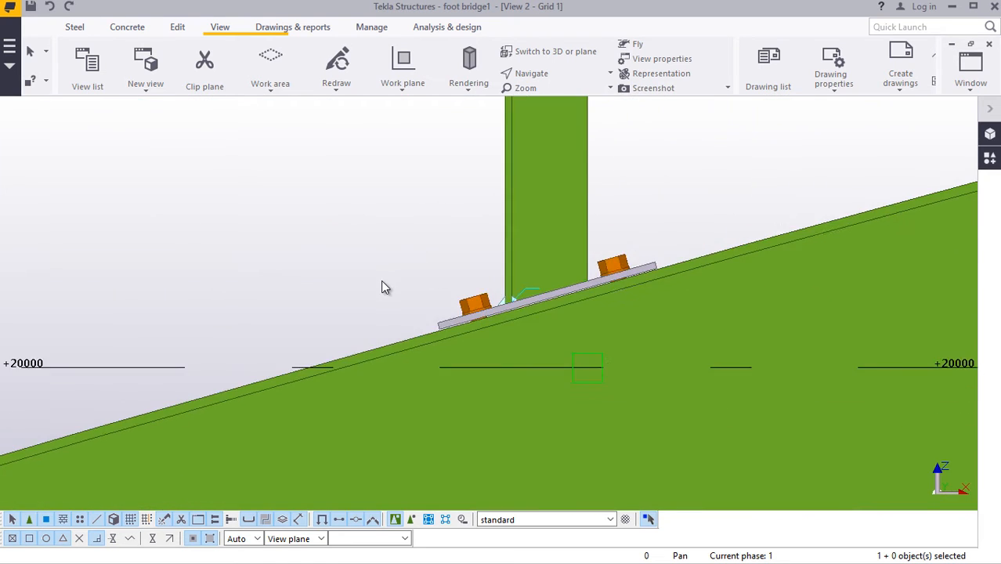
scroll(378, 283, down, 10)
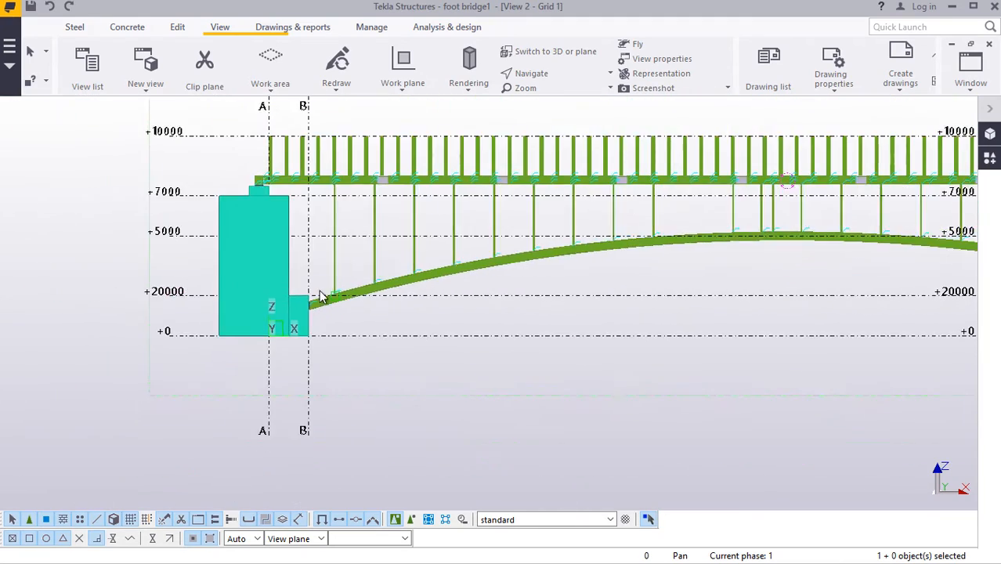
scroll(329, 284, down, 2)
scroll(689, 285, up, 5)
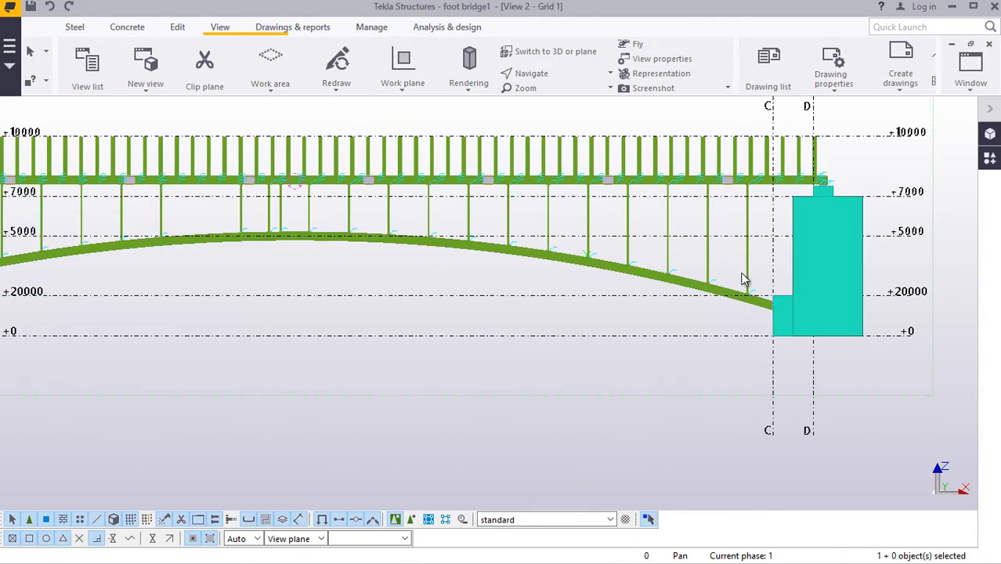
scroll(815, 353, down, 1)
scroll(542, 384, down, 1)
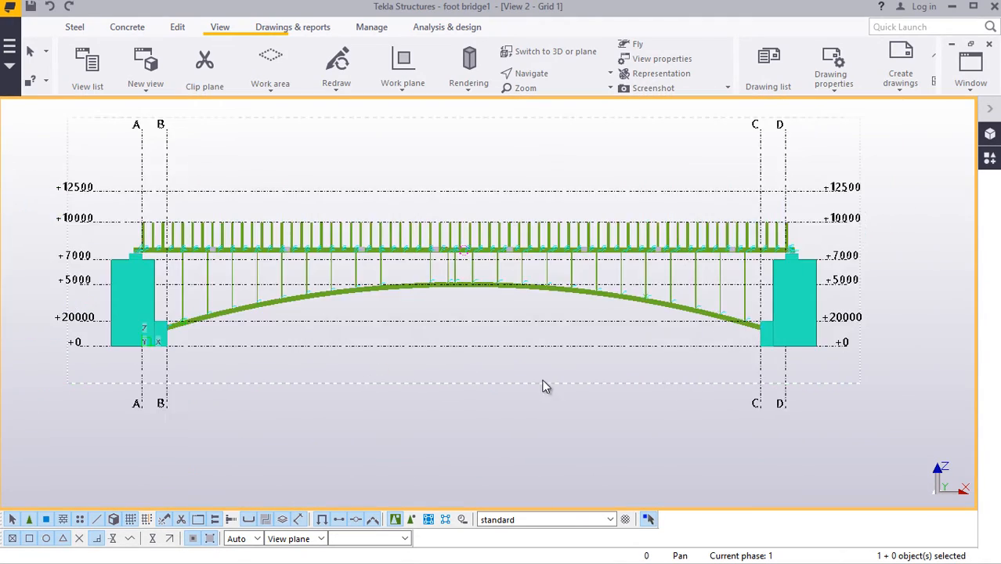
- Examine the spacing of the posts between the arch and the upper main beam around mid-span
scroll(241, 390, up, 3)
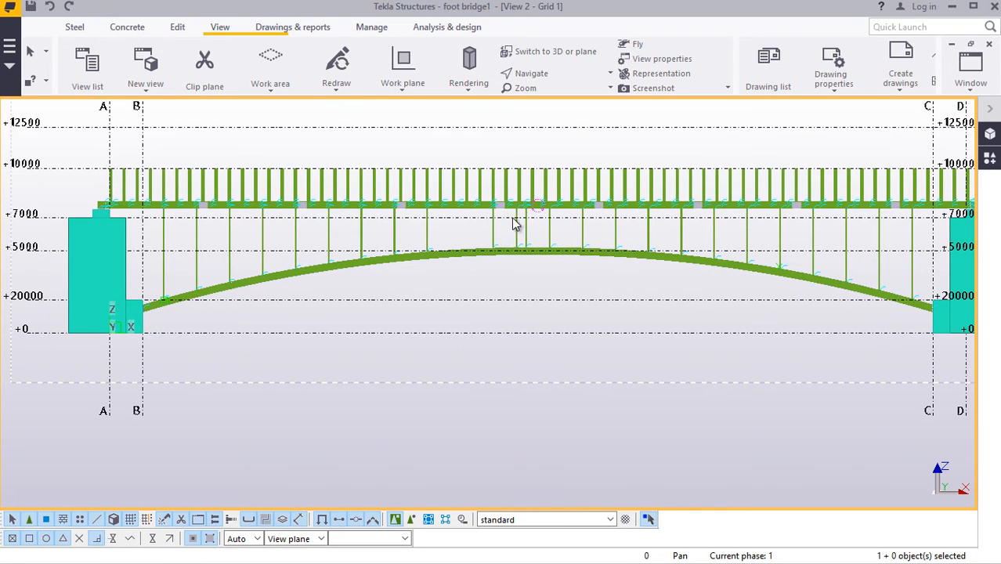
scroll(494, 225, up, 3)
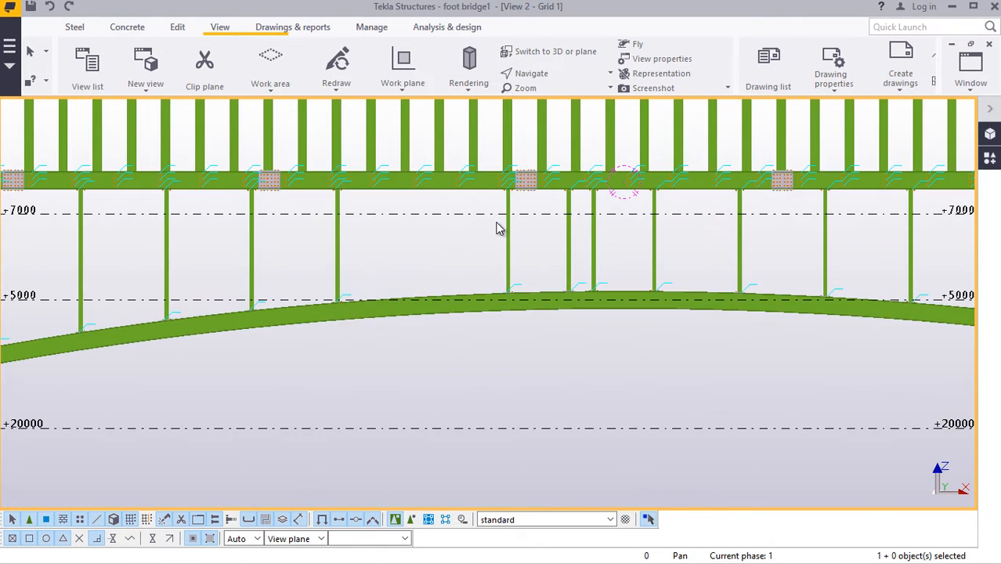
scroll(498, 224, up, 1)
scroll(498, 222, down, 3)
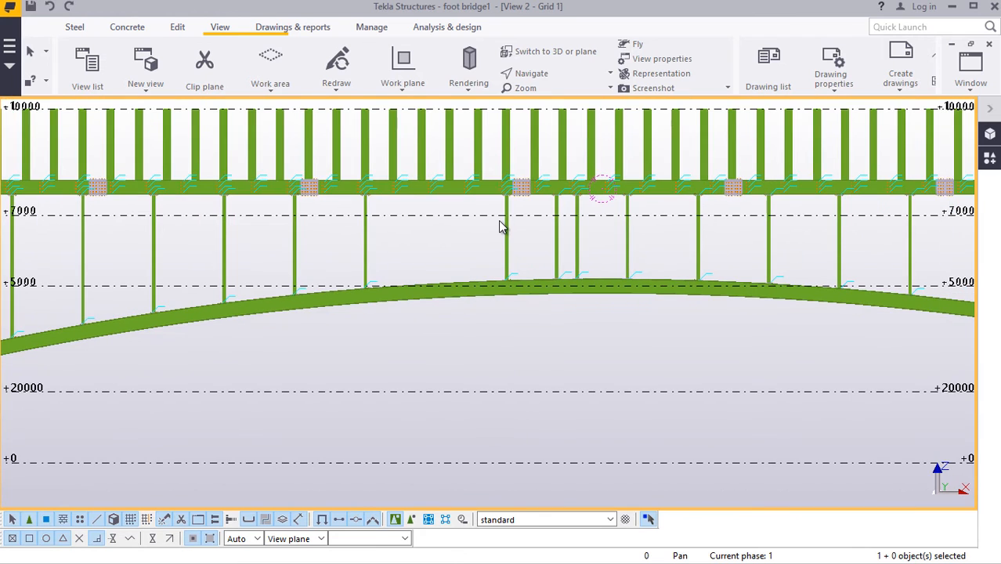
scroll(370, 283, up, 2)
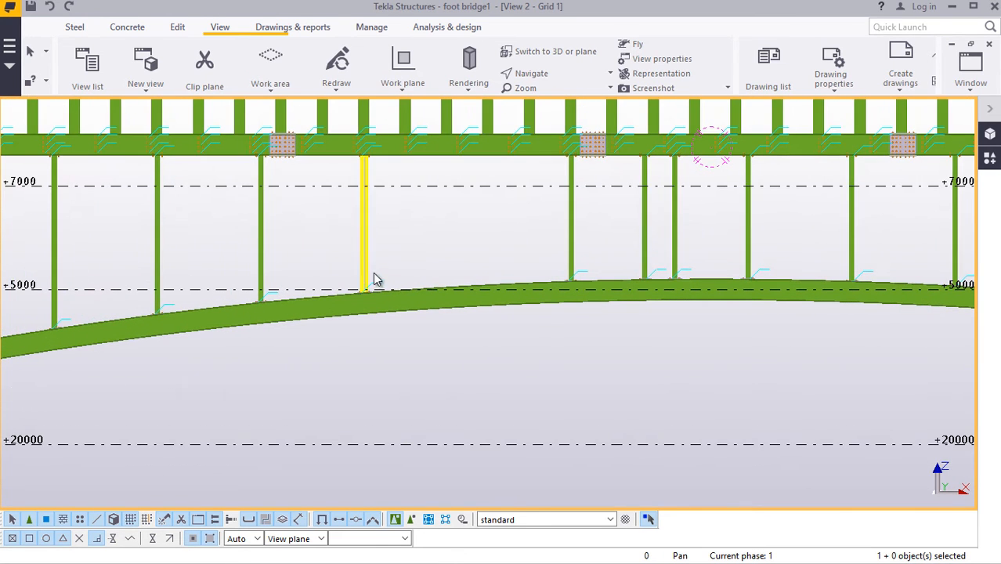
scroll(284, 242, down, 1)
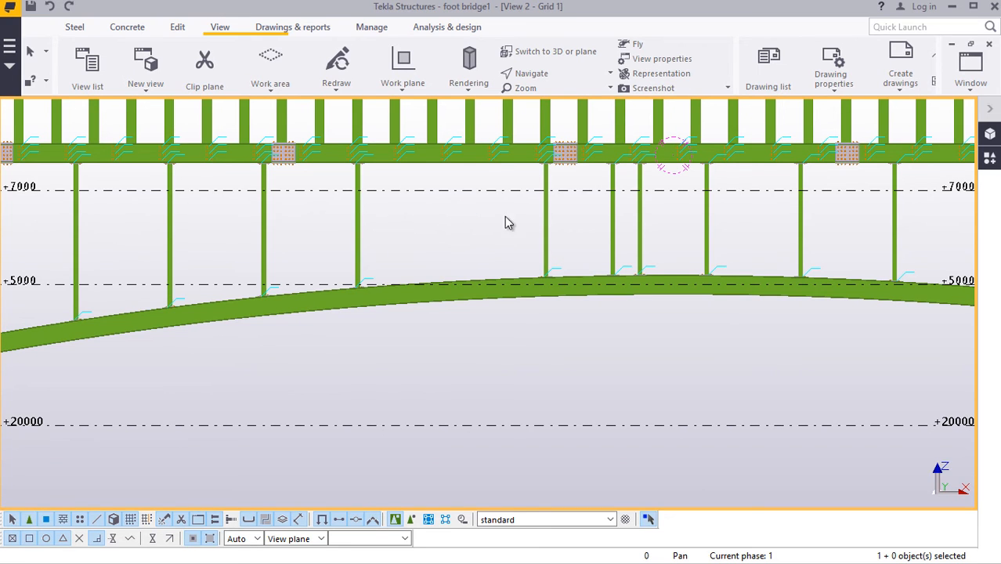
scroll(548, 255, up, 1)
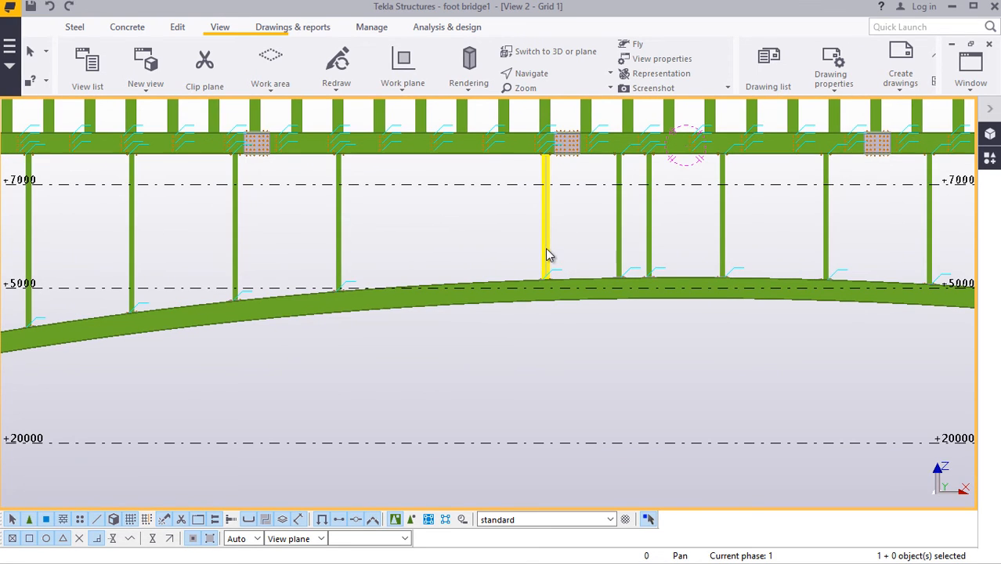
scroll(402, 288, up, 3)
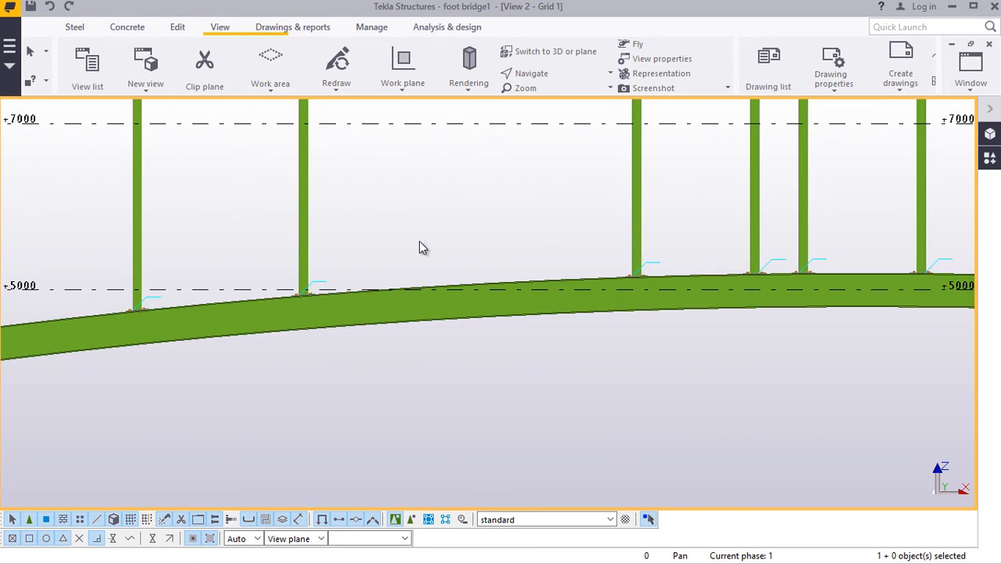
scroll(380, 304, down, 4)
scroll(517, 202, up, 3)
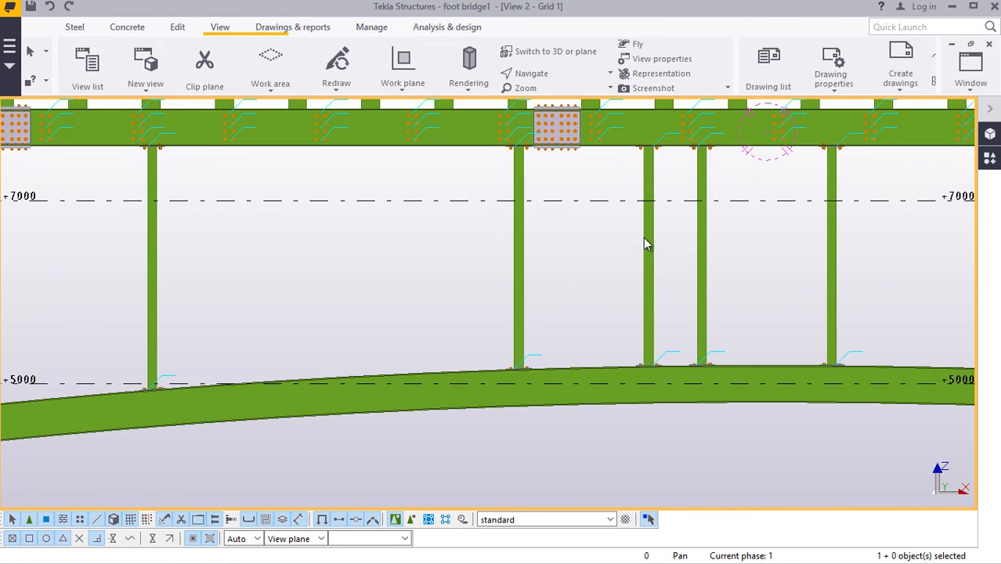
scroll(658, 251, up, 2)
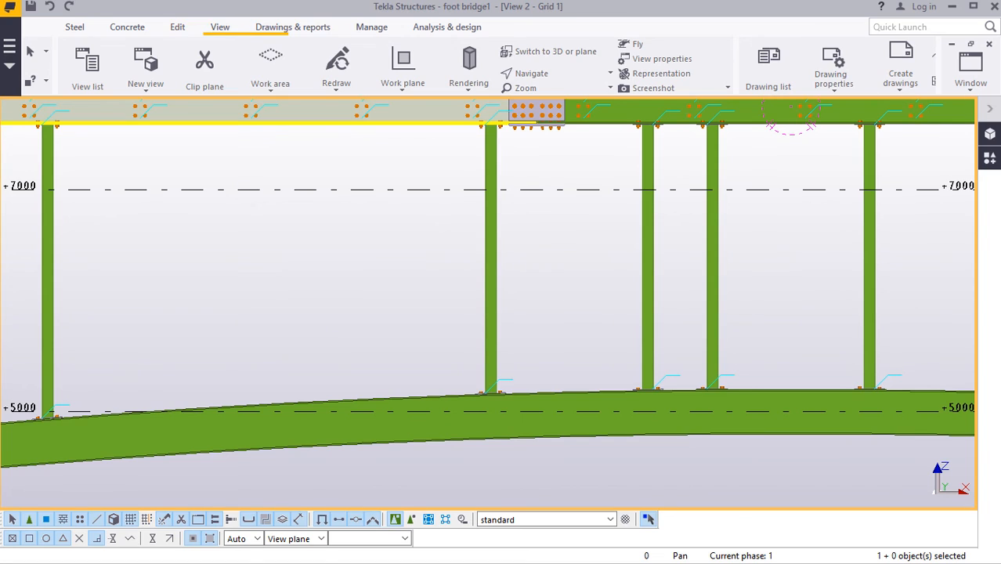
- Switch to the 3D view and examine the posts and their bolted base plates along the outer arch from above
click(971, 92)
click(952, 173)
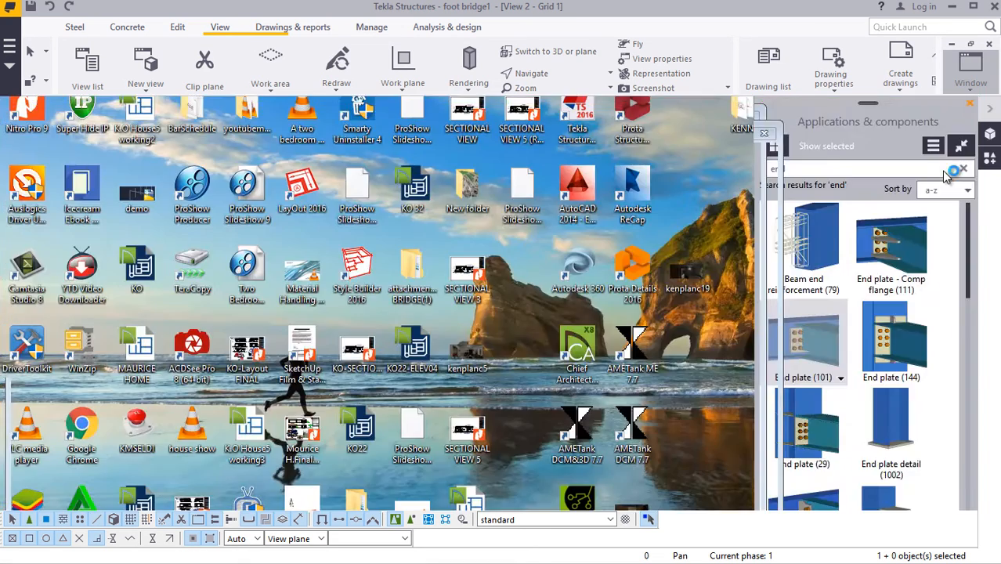
scroll(513, 315, up, 3)
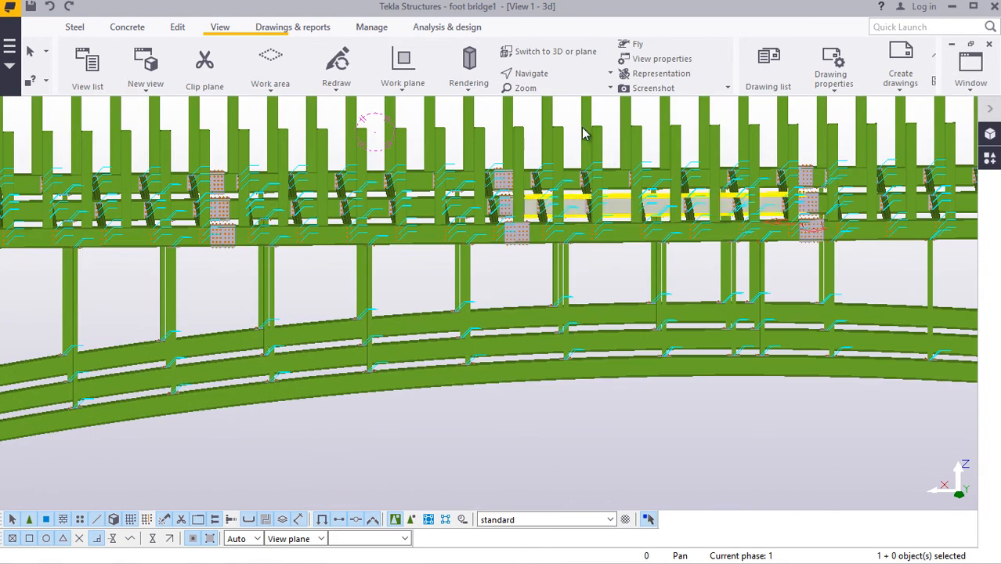
click(549, 74)
click(531, 98)
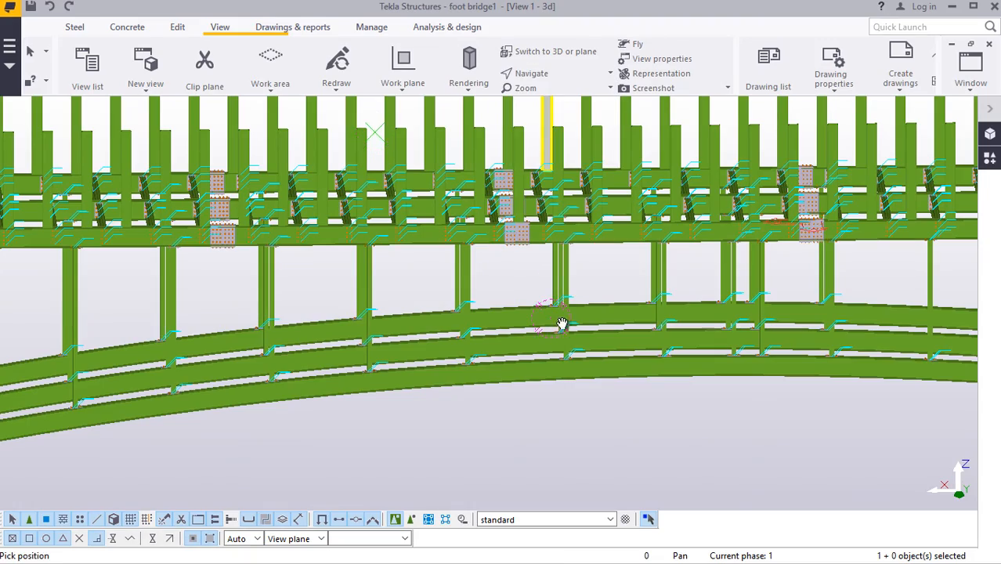
ctrl+middle_drag(562, 323, 532, 378)
ctrl+middle_drag(551, 331, 505, 403)
scroll(509, 402, up, 10)
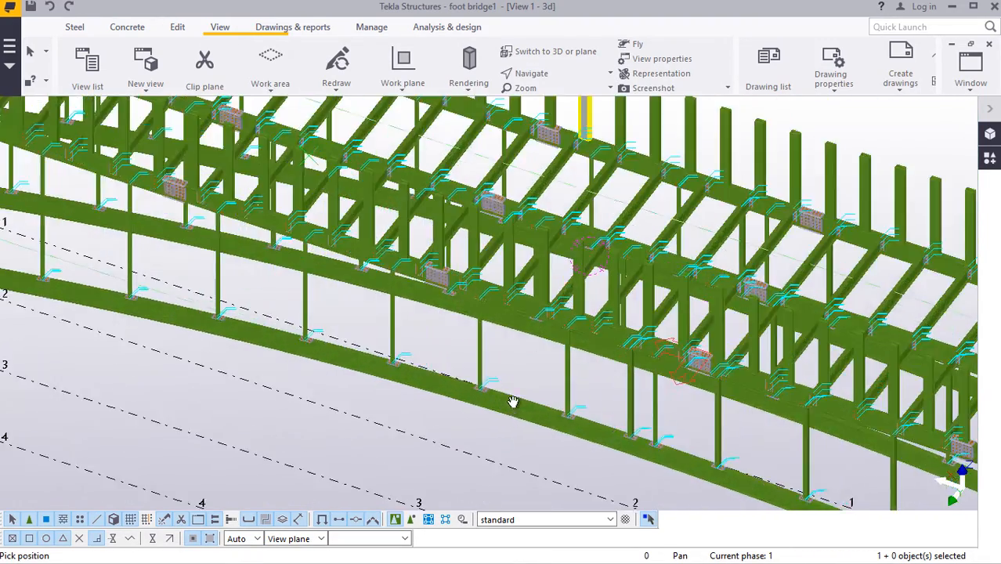
scroll(533, 388, up, 1)
right_click(529, 237)
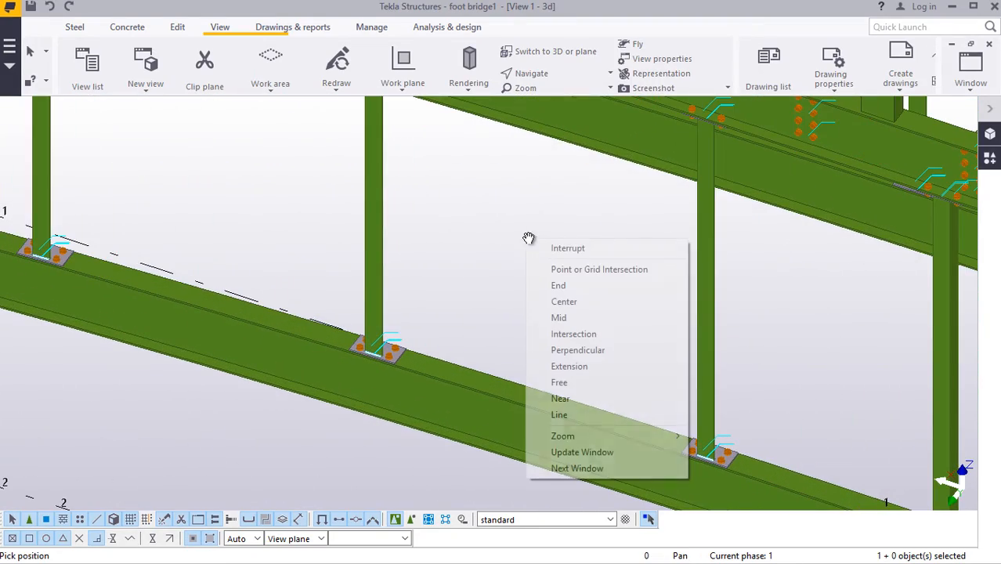
click(559, 249)
- Examine the closely spaced pair of posts beneath the outer main beam, beside the bolted splice
scroll(430, 305, down, 6)
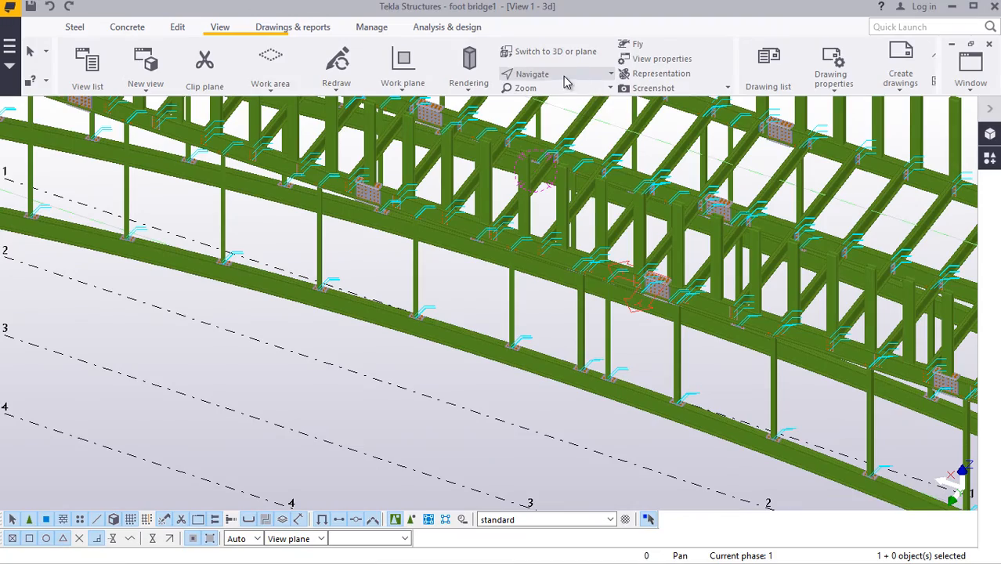
scroll(604, 290, up, 6)
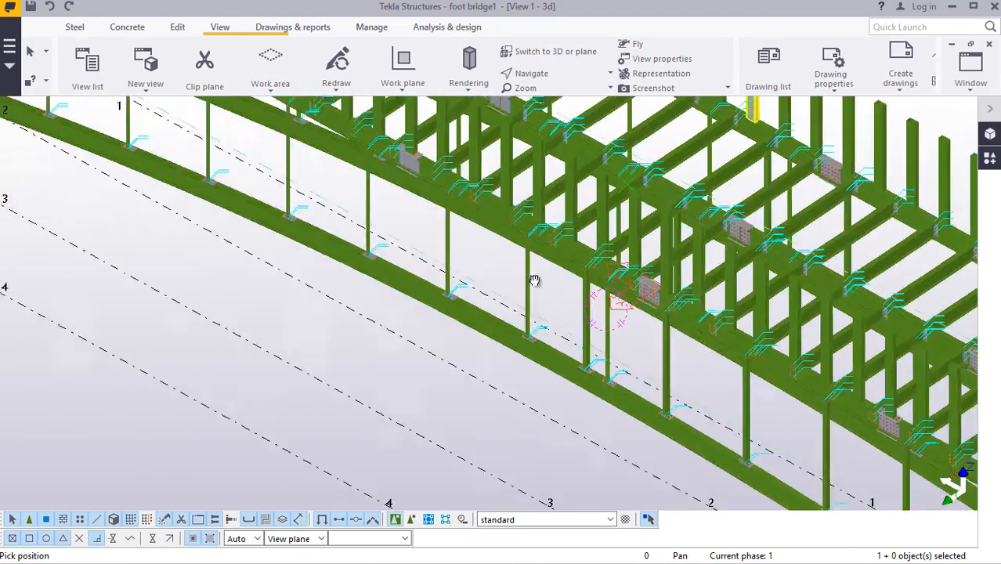
scroll(607, 274, up, 4)
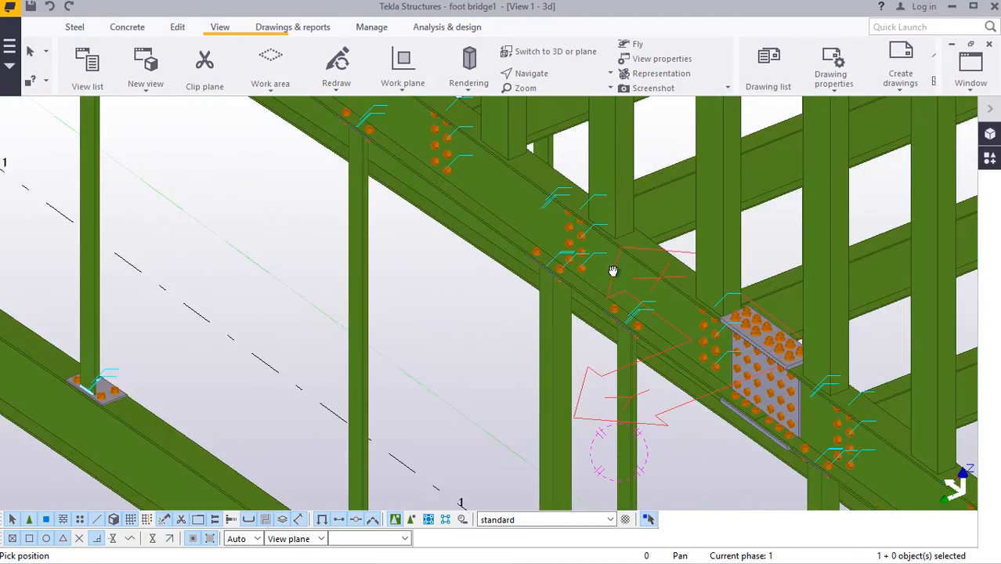
scroll(613, 257, down, 5)
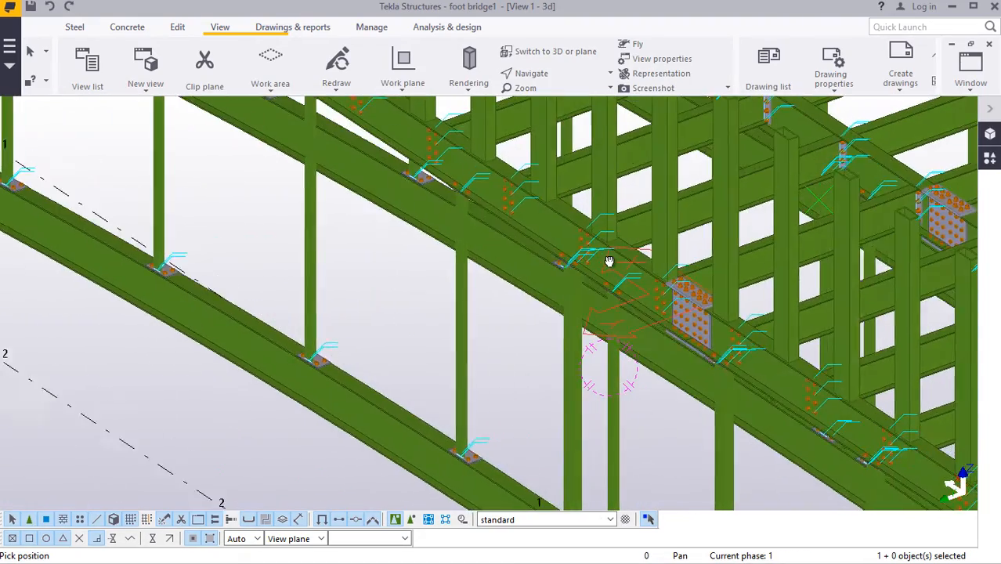
- Examine the bridge from its abutment end, including the arches, posts and main beam supports on the concrete pedestals
ctrl+middle_drag(609, 261, 554, 269)
scroll(526, 288, down, 3)
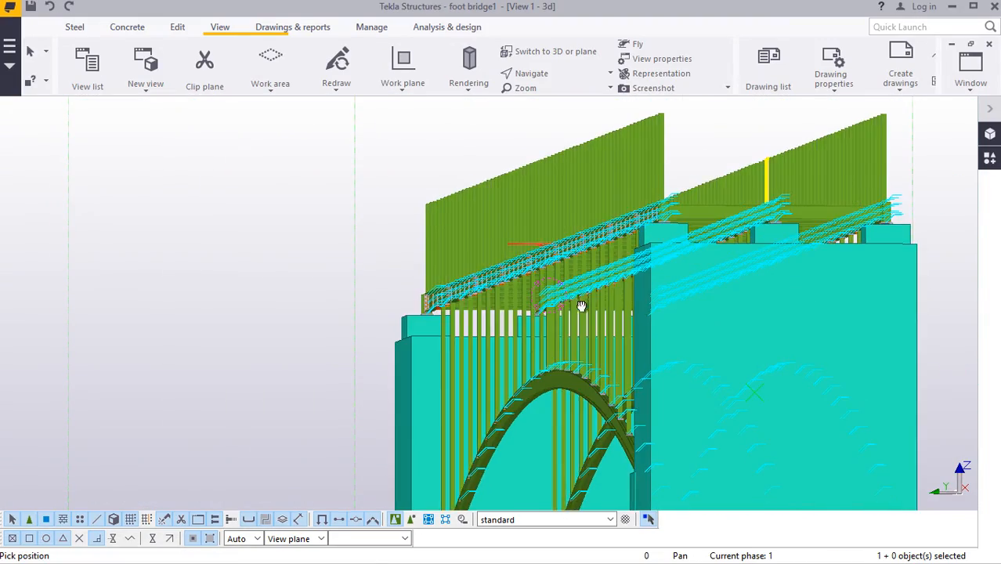
ctrl+middle_drag(582, 305, 585, 322)
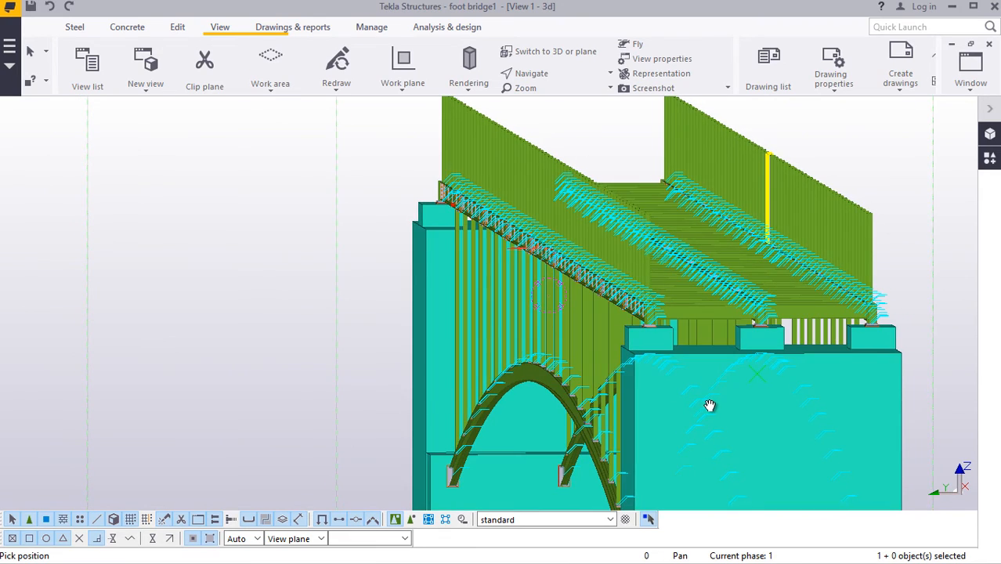
scroll(713, 395, up, 4)
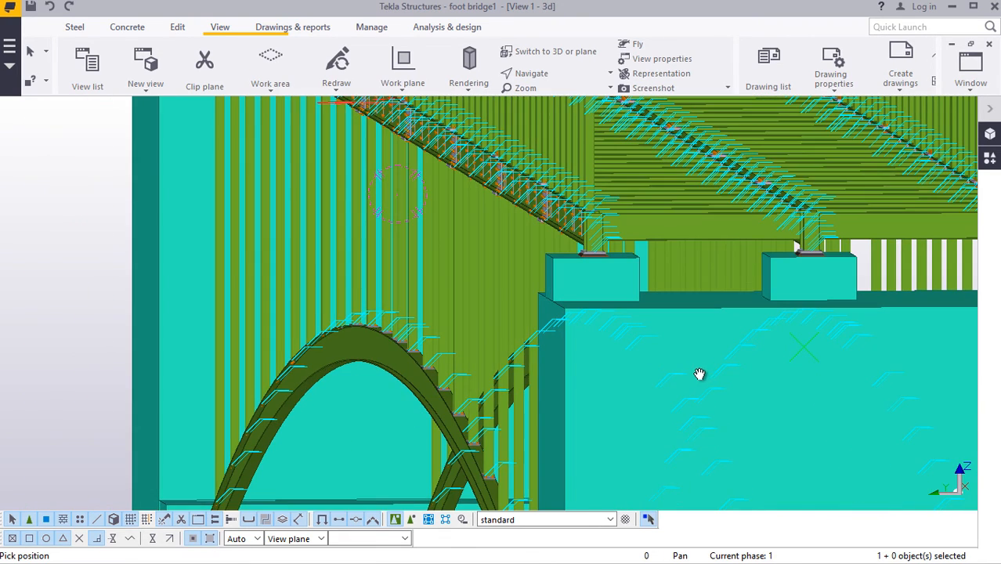
scroll(699, 373, up, 1)
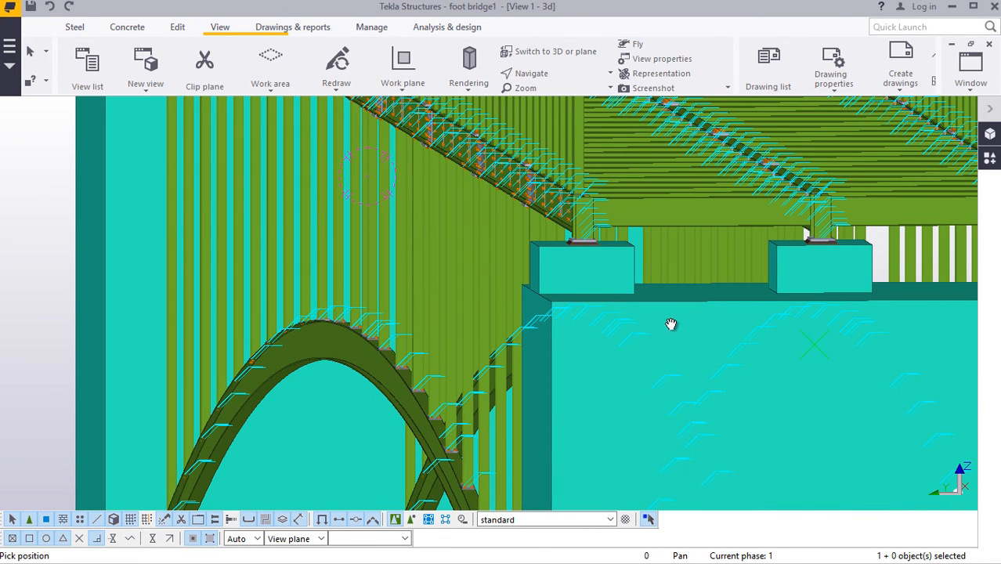